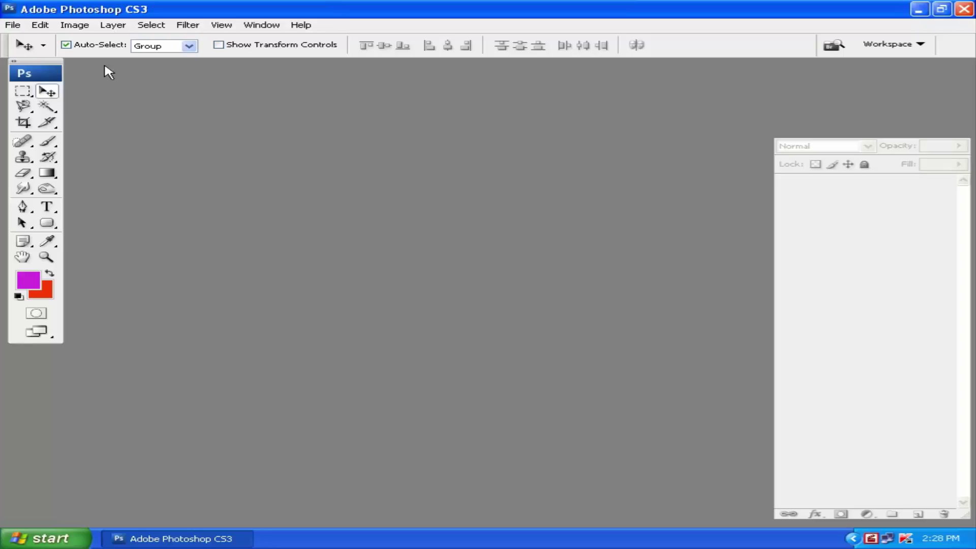
In the Open dialog, browse to C:\Program Files\Adobe\Adobe Photoshop CS3\Samples
{"action": "left_click", "coordinate": [8, 30]}
{"action": "left_click", "coordinate": [16, 56]}
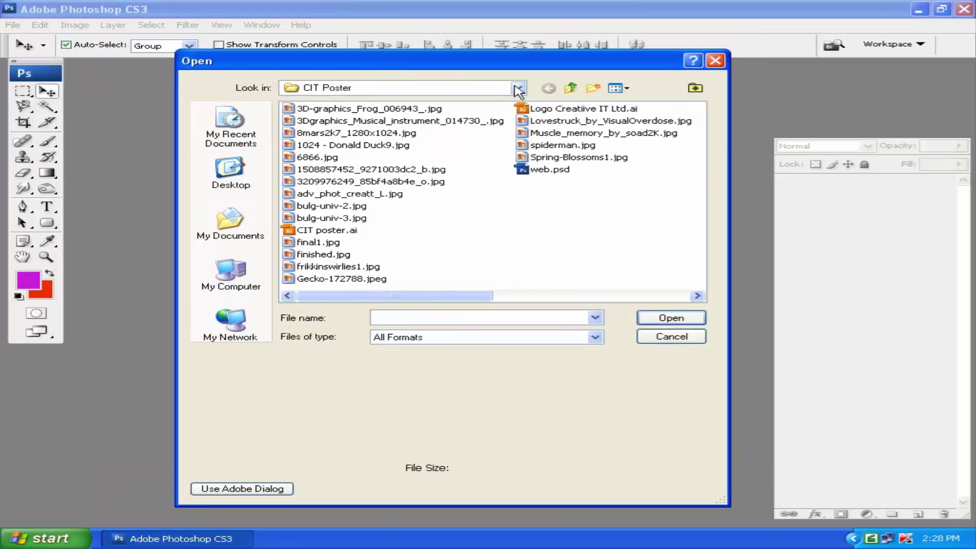
{"action": "left_click", "coordinate": [518, 88]}
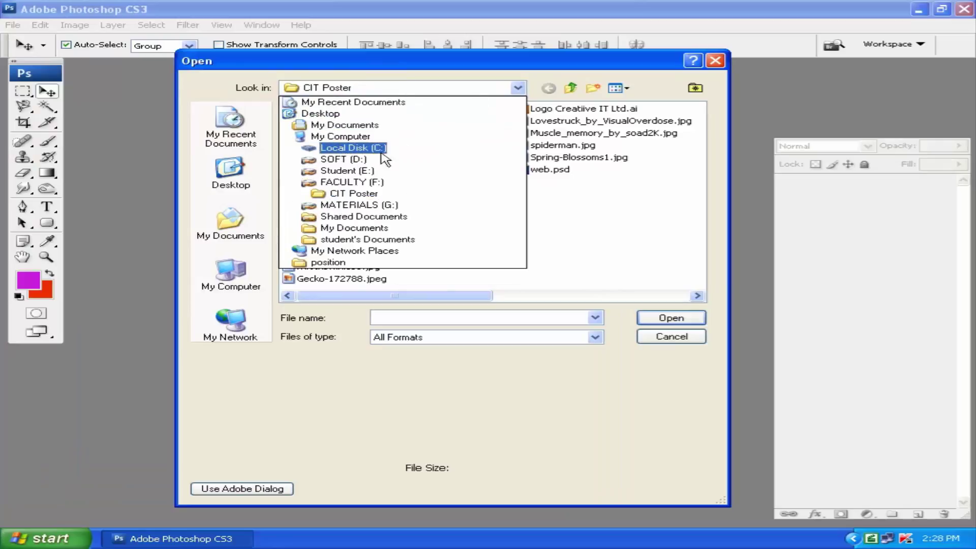
{"action": "left_click", "coordinate": [364, 151]}
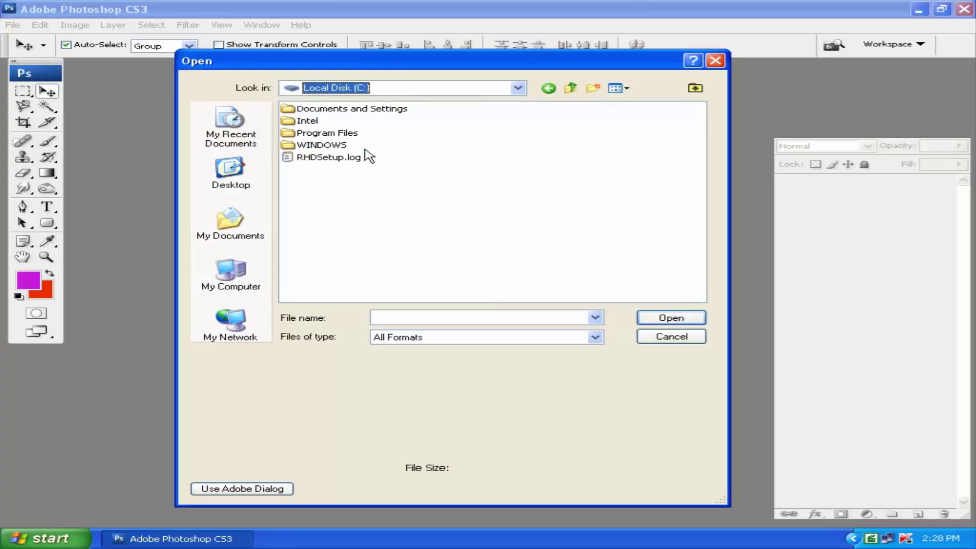
{"action": "double_click", "coordinate": [328, 133]}
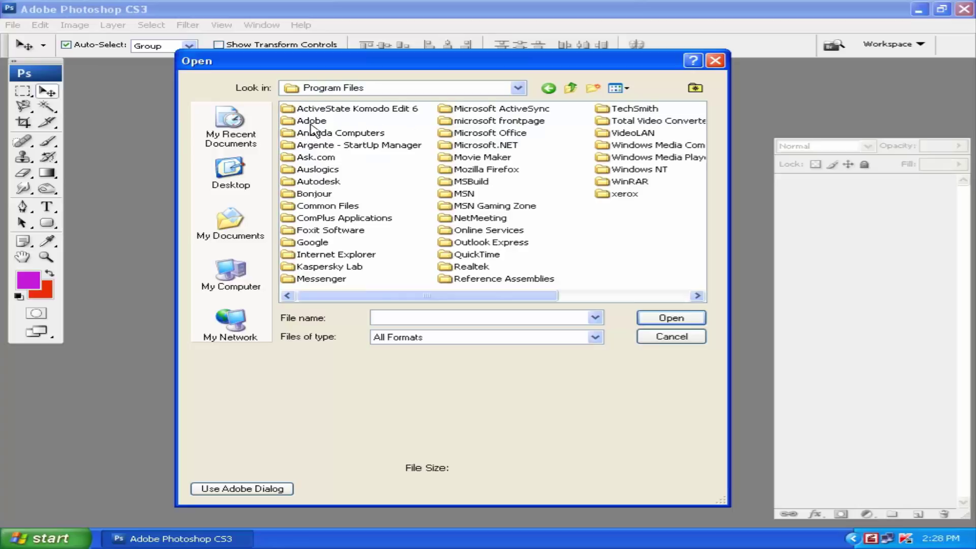
{"action": "left_click", "coordinate": [312, 123]}
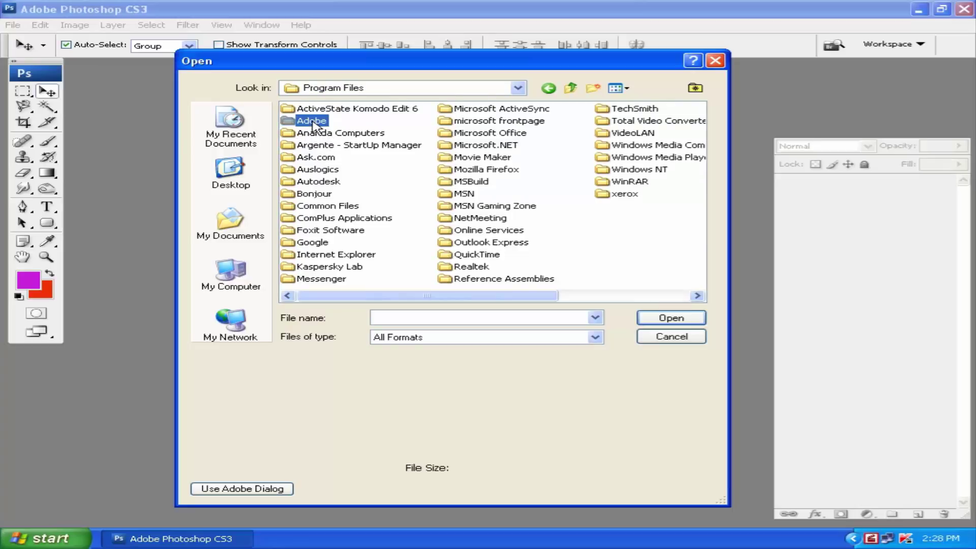
{"action": "double_click", "coordinate": [314, 123]}
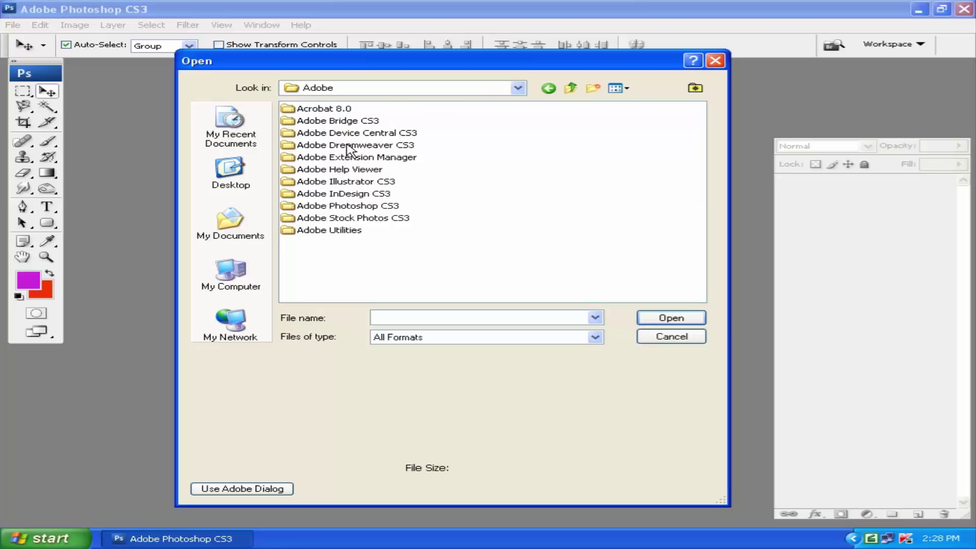
{"action": "left_click", "coordinate": [344, 206]}
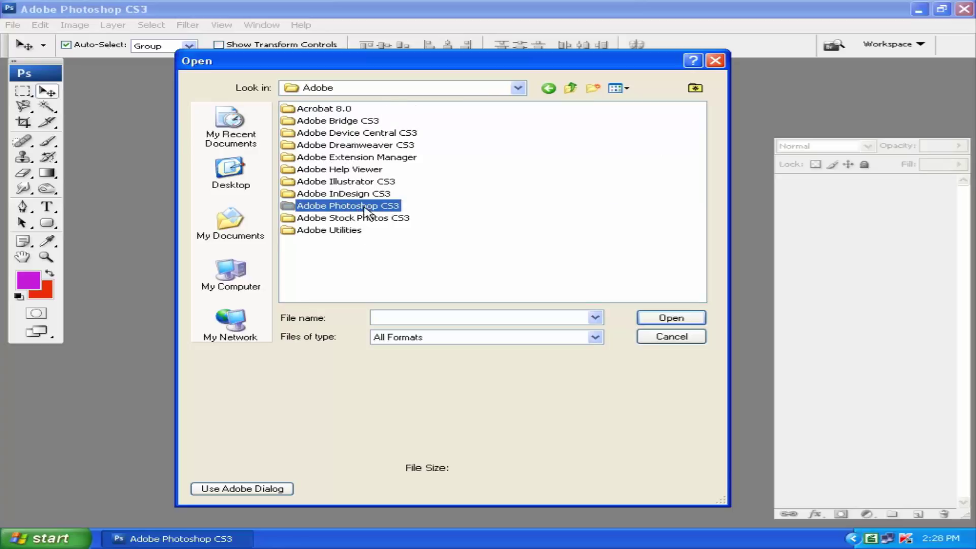
{"action": "double_click", "coordinate": [344, 205]}
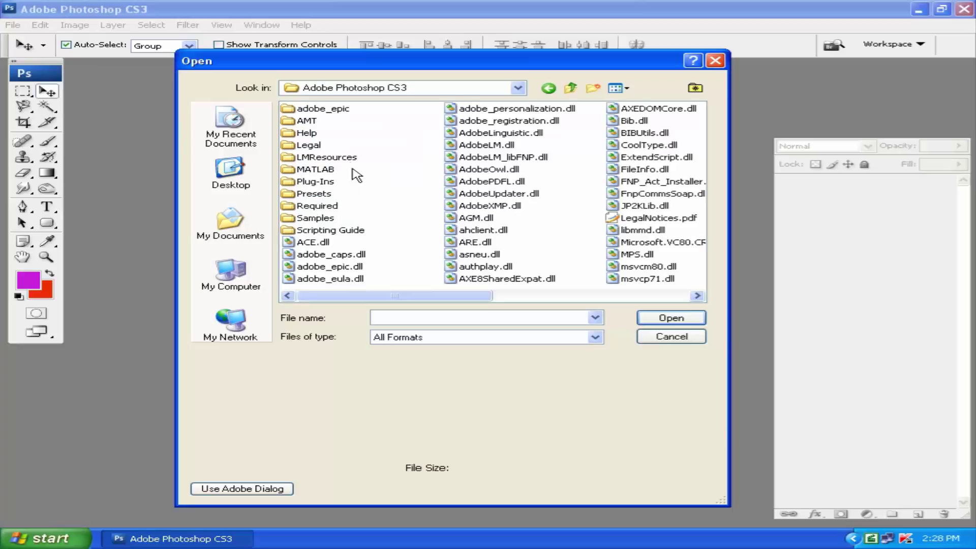
{"action": "left_click", "coordinate": [321, 220]}
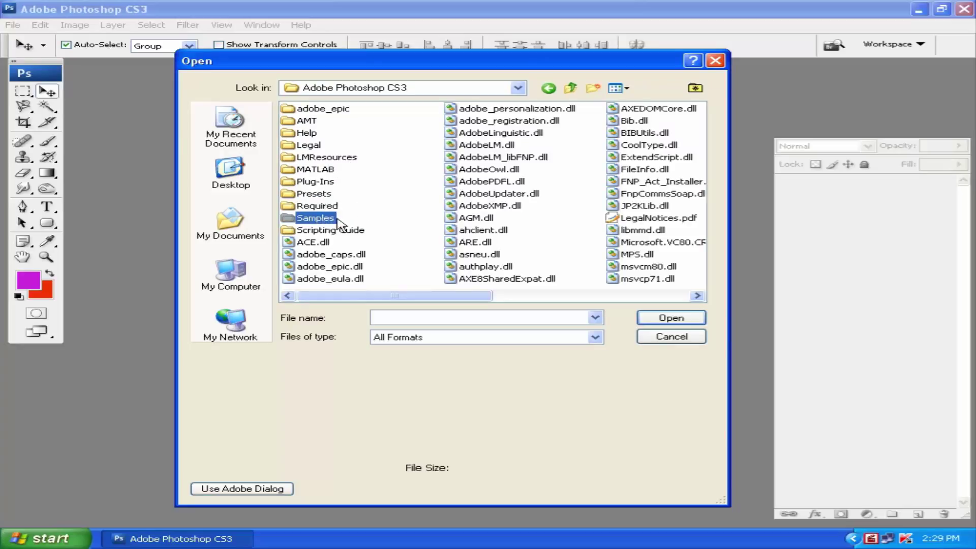
{"action": "double_click", "coordinate": [326, 224]}
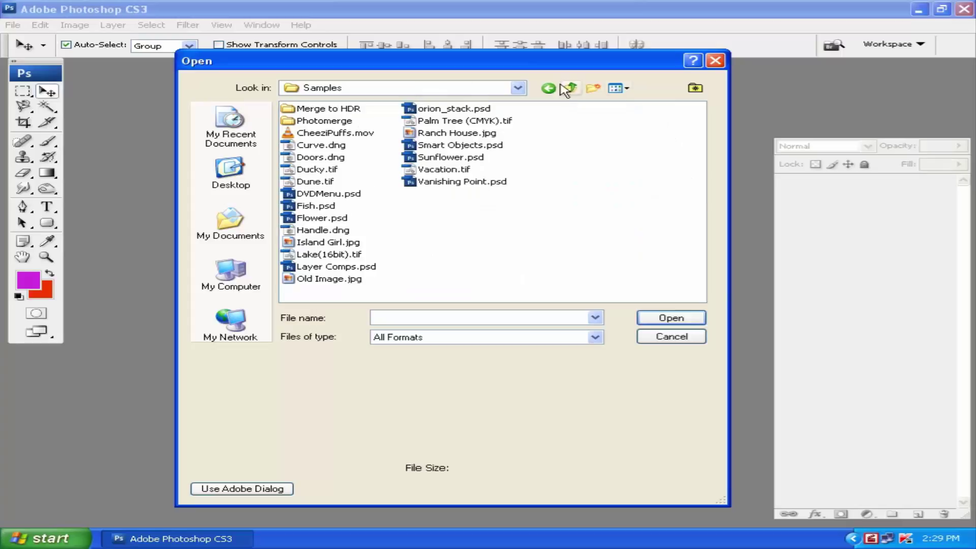
Switch the file list to Thumbnails, then select and open Old Image.jpg
{"action": "left_click", "coordinate": [629, 89]}
{"action": "left_click", "coordinate": [630, 105]}
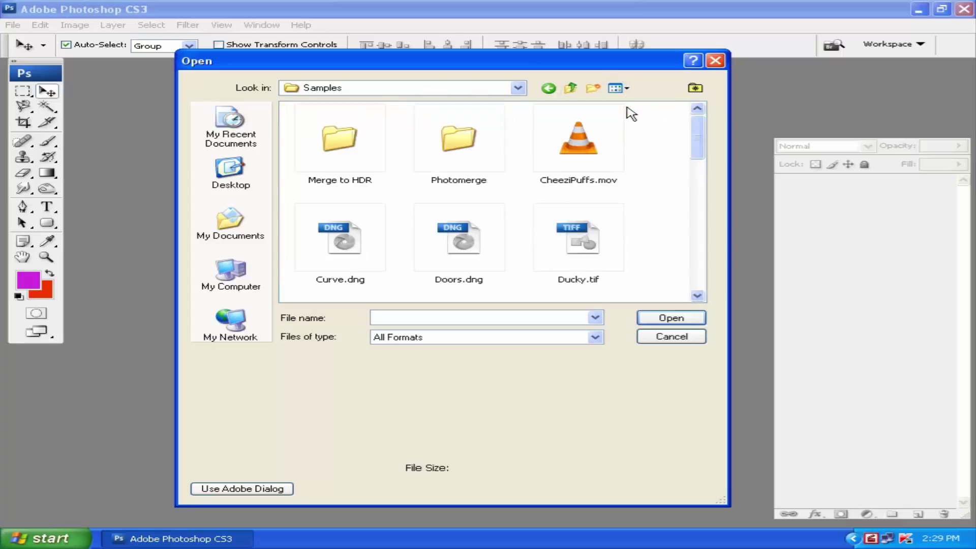
{"action": "scroll", "coordinate": [694, 172], "scroll_direction": "down", "scroll_amount": 2}
{"action": "scroll", "coordinate": [661, 193], "scroll_direction": "down", "scroll_amount": 2}
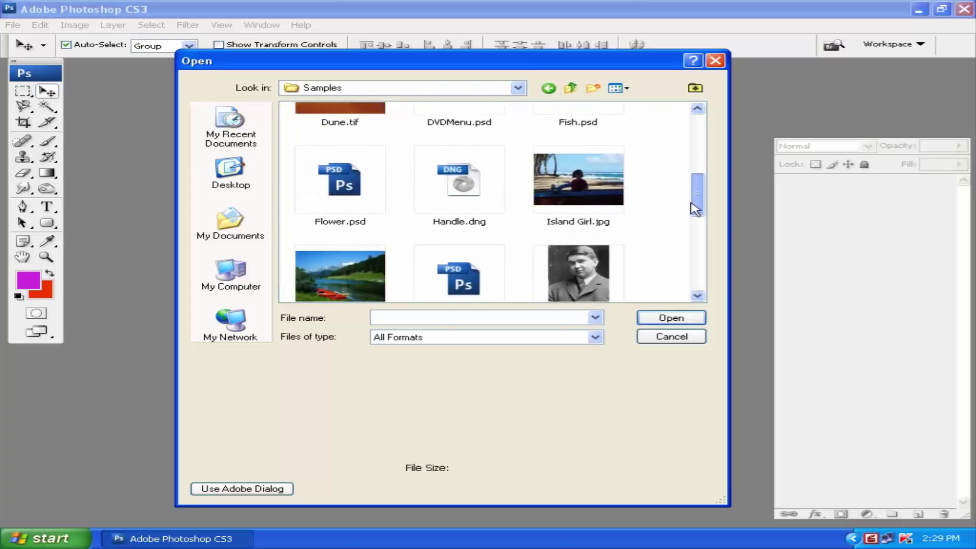
{"action": "scroll", "coordinate": [617, 214], "scroll_direction": "down", "scroll_amount": 2}
{"action": "left_click", "coordinate": [580, 195]}
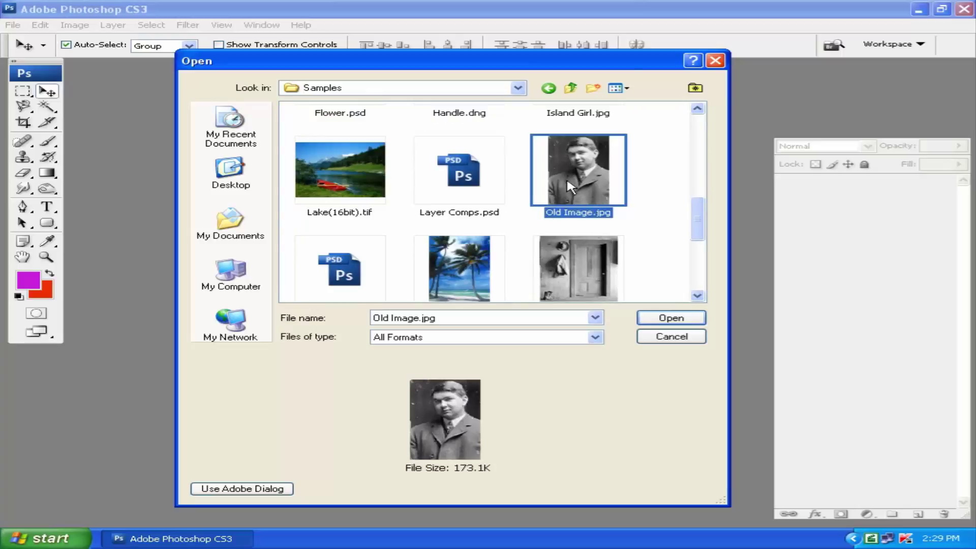
{"action": "left_click", "coordinate": [649, 318]}
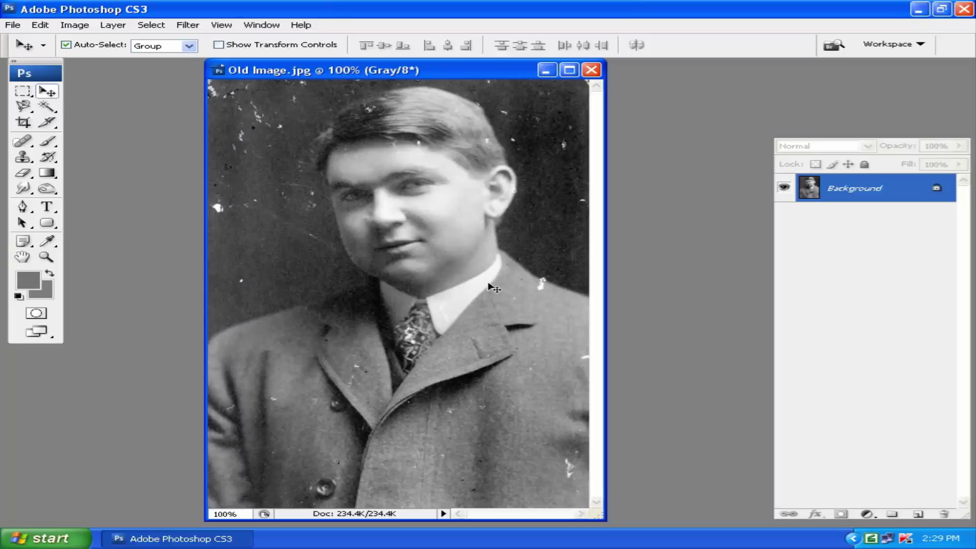
Nudge the Old Image.jpg window, then choose Full Screen Mode With Menu Bar
{"action": "left_click_drag", "start_coordinate": [438, 73], "coordinate": [450, 74]}
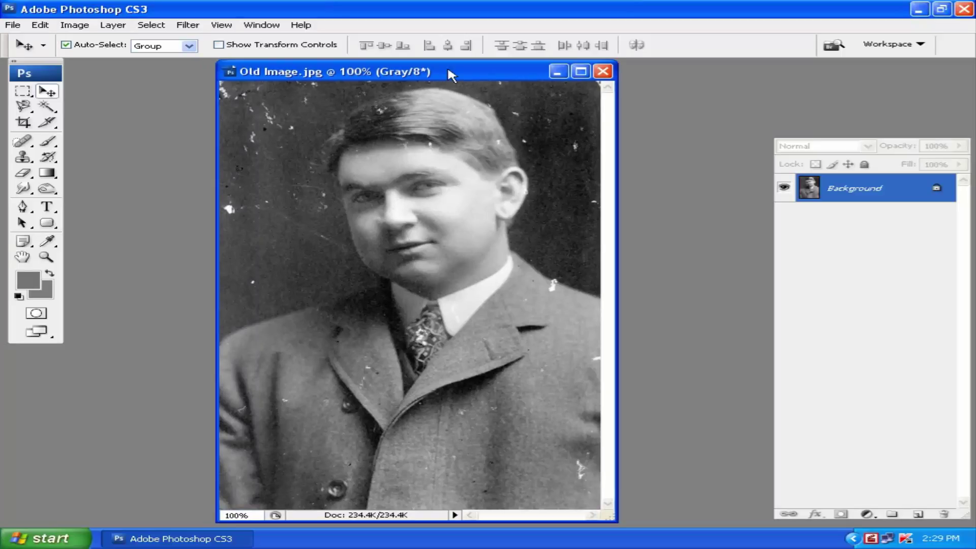
{"action": "left_click", "coordinate": [57, 342]}
{"action": "left_click", "coordinate": [56, 342]}
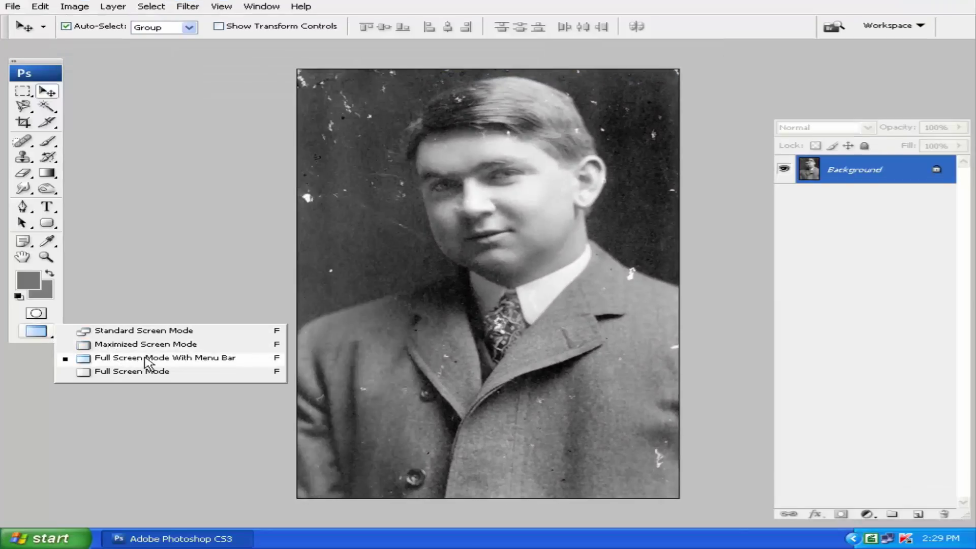
{"action": "left_click", "coordinate": [131, 360]}
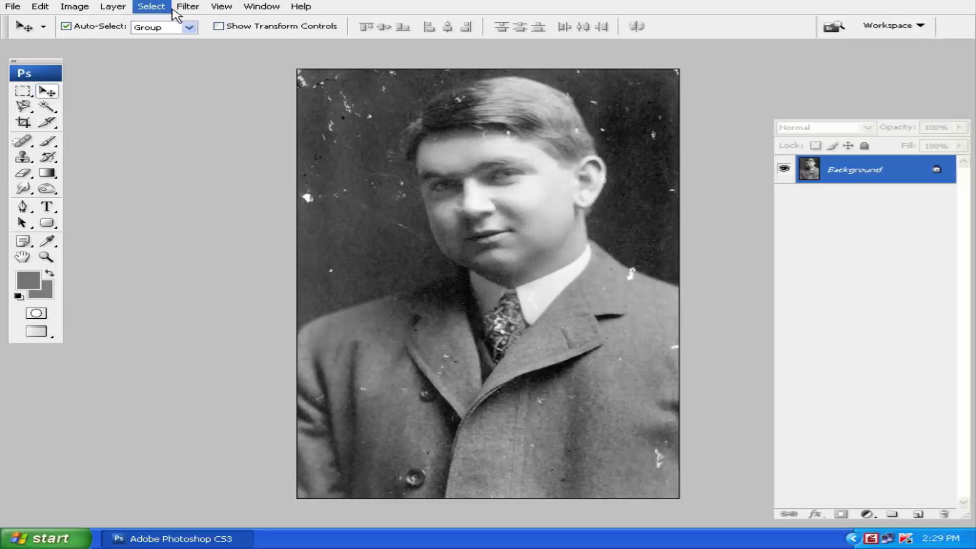
Cycle through the screen modes with F: black full screen, standard, maximized and menu bar
{"action": "left_click", "coordinate": [222, 7]}
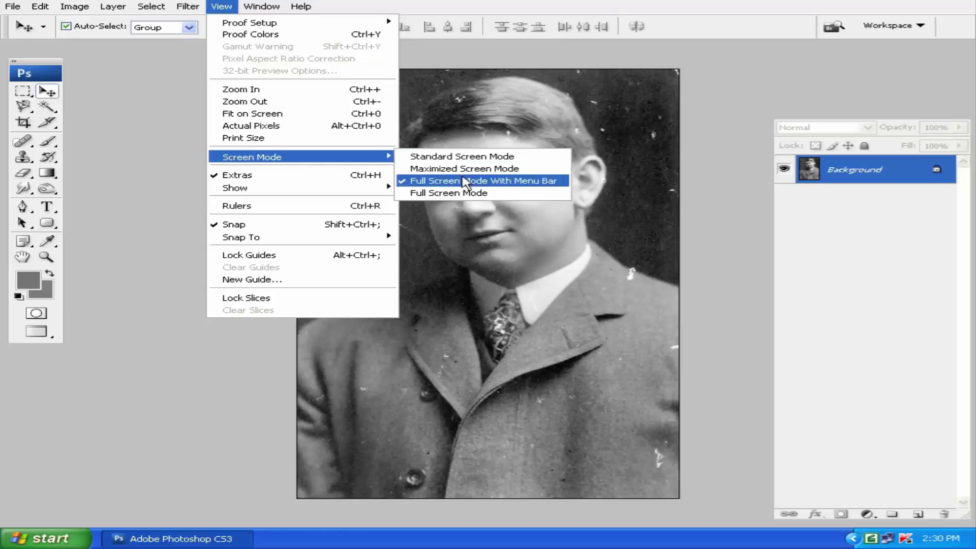
{"action": "mouse_move", "coordinate": [251, 157]}
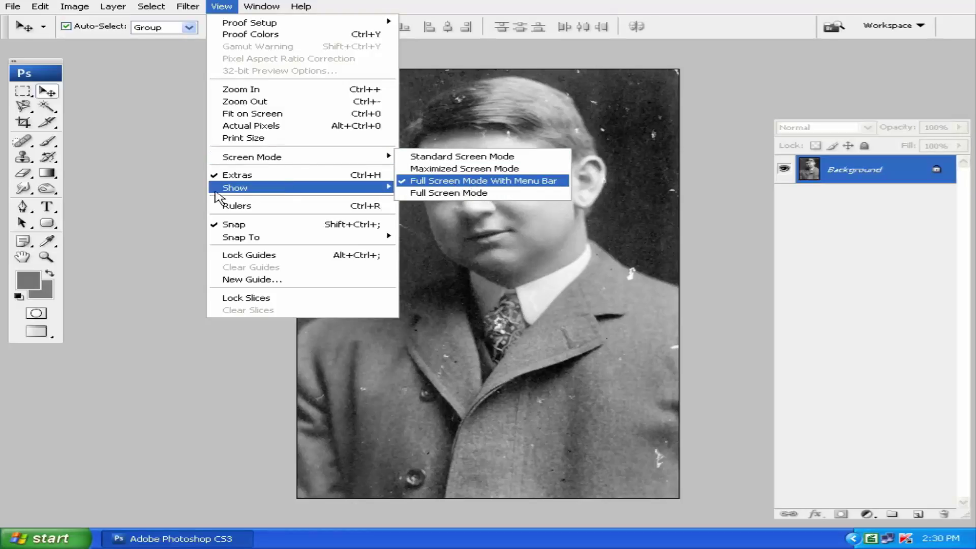
{"action": "left_click", "coordinate": [173, 195]}
{"action": "key", "text": "f"}
{"action": "key", "text": "f"}
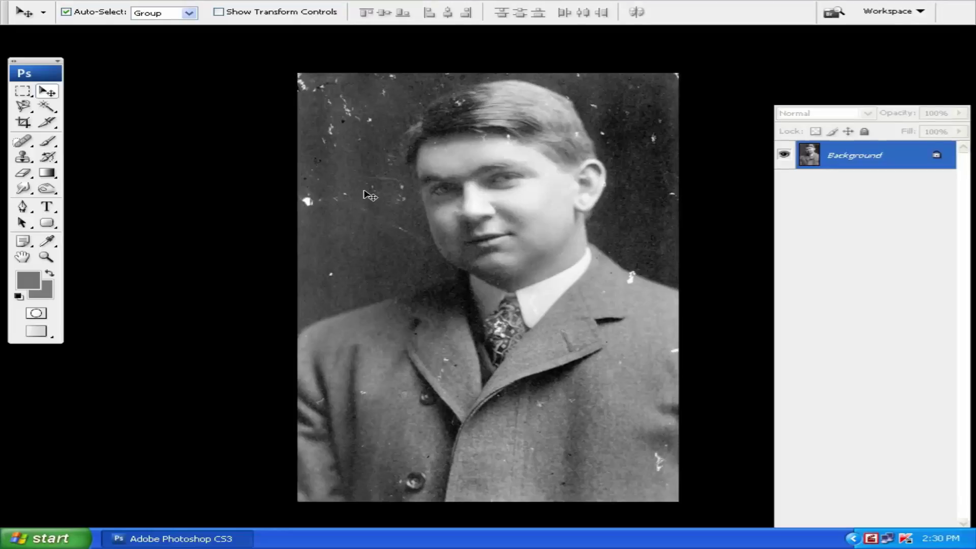
{"action": "key", "text": "f"}
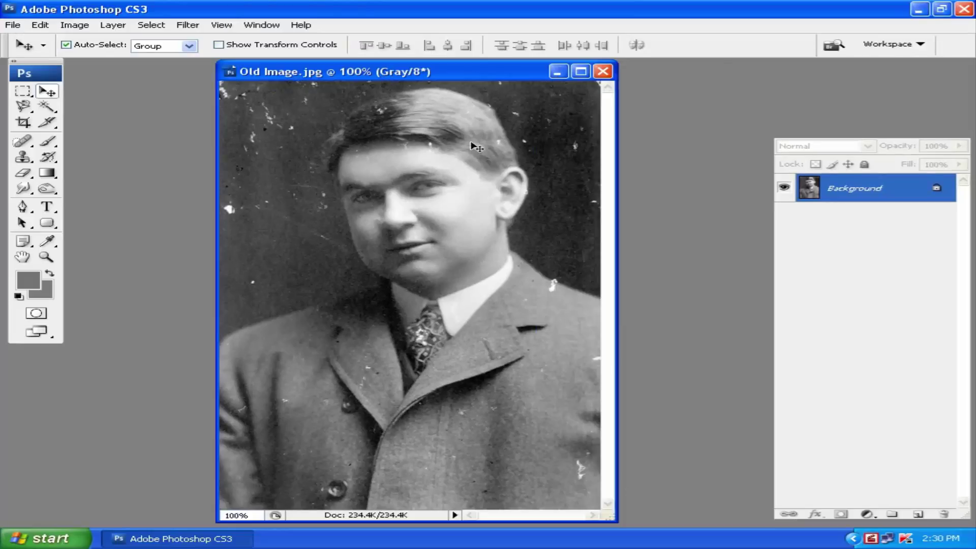
{"action": "key", "text": "f"}
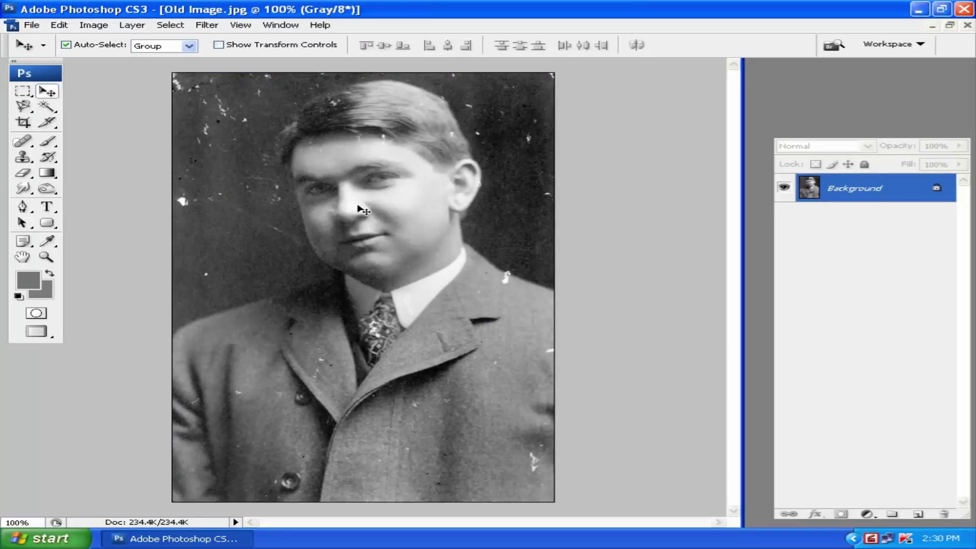
{"action": "key", "text": "f"}
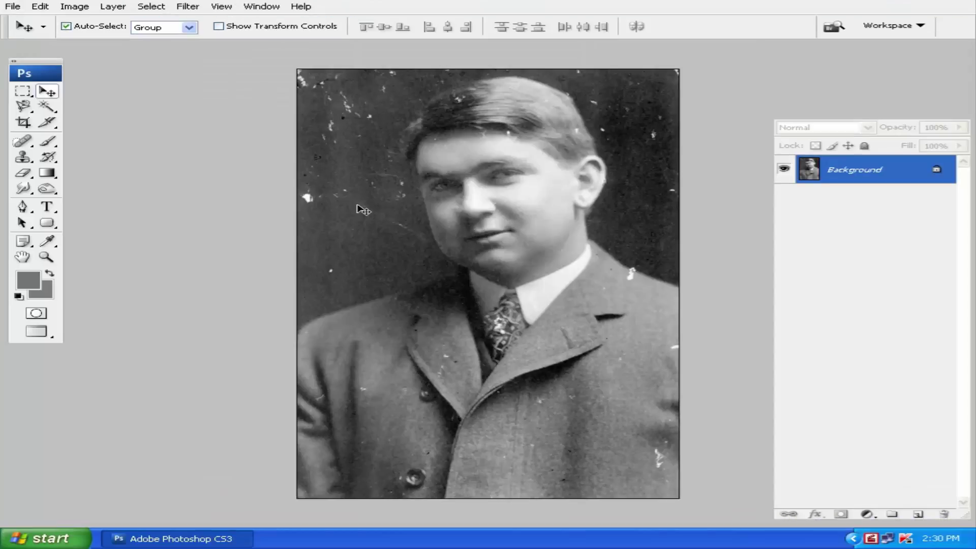
Return to Standard Screen Mode and shift the portrait window to the left
{"action": "mouse_move", "coordinate": [508, 217]}
{"action": "left_mouse_down"}
{"action": "mouse_move", "coordinate": [355, 144]}
{"action": "mouse_move", "coordinate": [692, 277]}
{"action": "mouse_move", "coordinate": [450, 187]}
{"action": "left_mouse_up"}
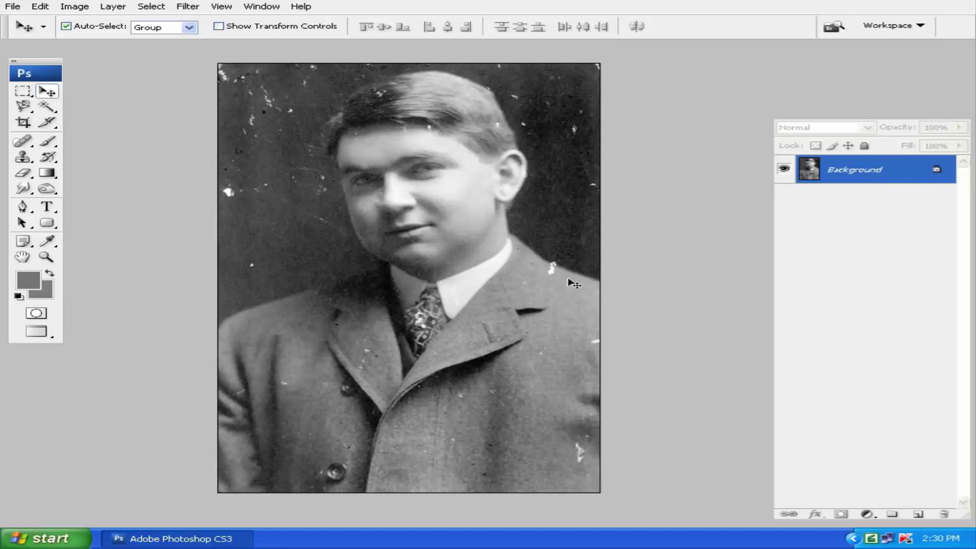
{"action": "key", "text": "f"}
{"action": "key", "text": "f"}
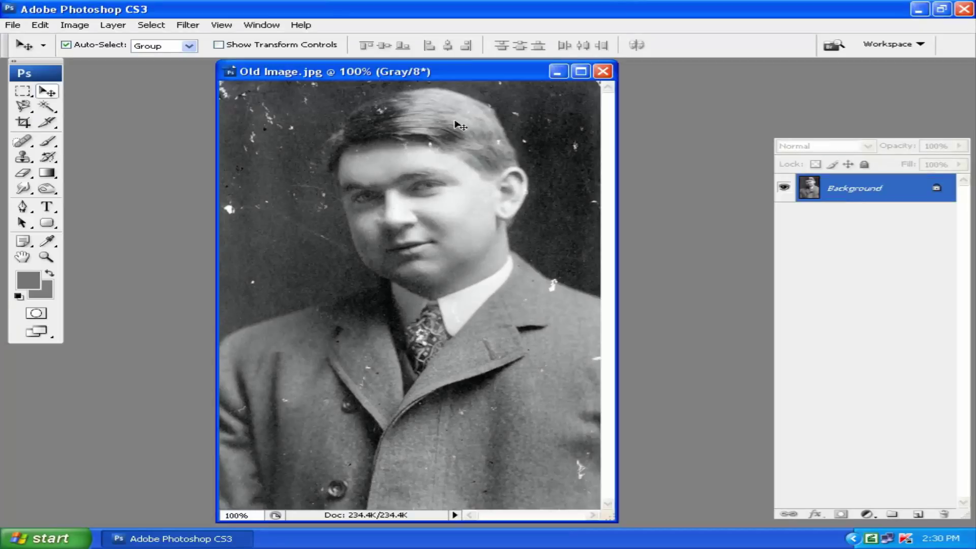
{"action": "left_click_drag", "start_coordinate": [440, 76], "coordinate": [411, 75]}
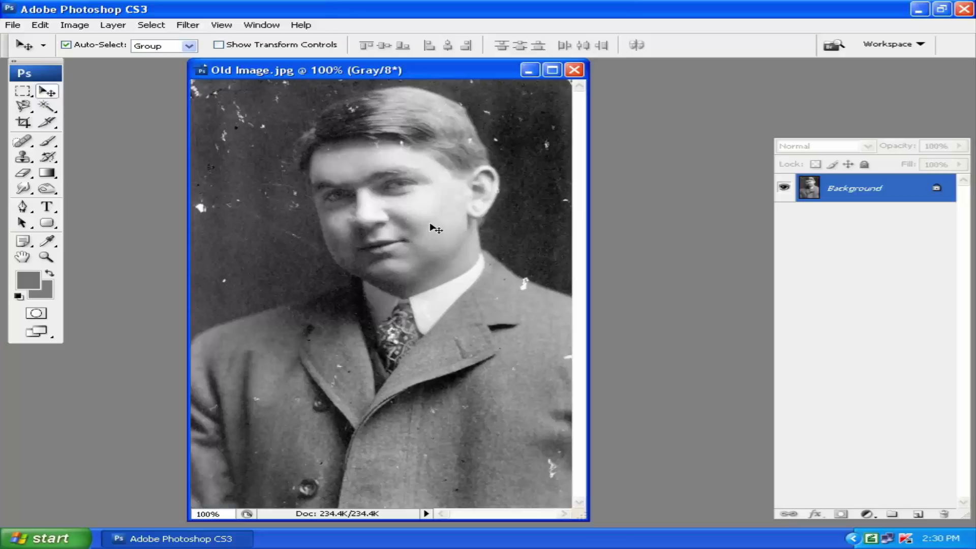
{"action": "left_click_drag", "start_coordinate": [414, 71], "coordinate": [404, 72]}
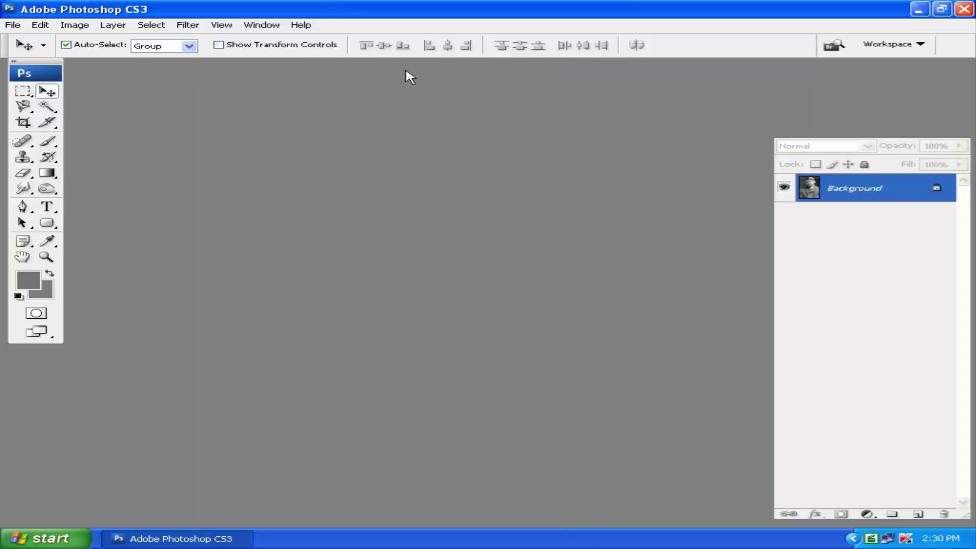
Duplicate the portrait as Old Image copy and close the original Old Image.jpg
{"action": "right_click", "coordinate": [403, 72]}
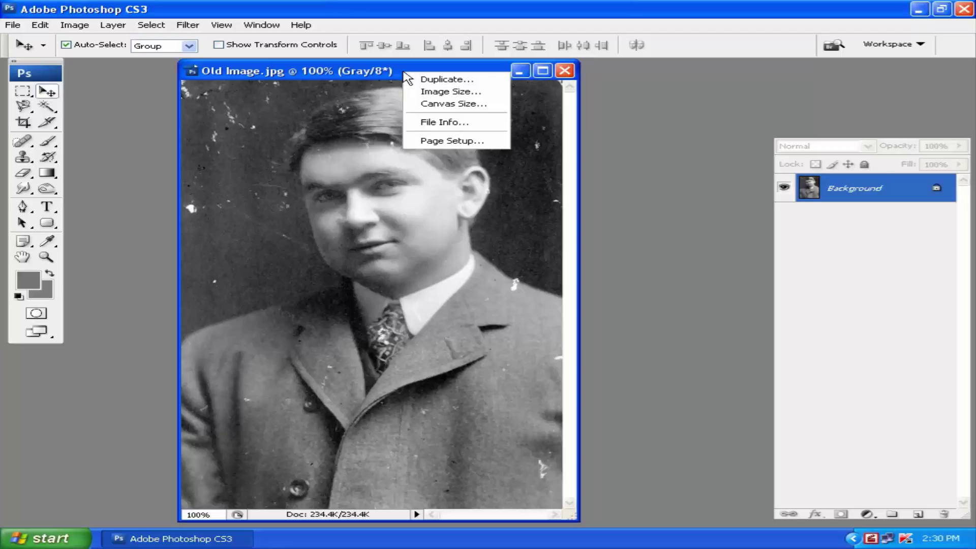
{"action": "left_click", "coordinate": [442, 79]}
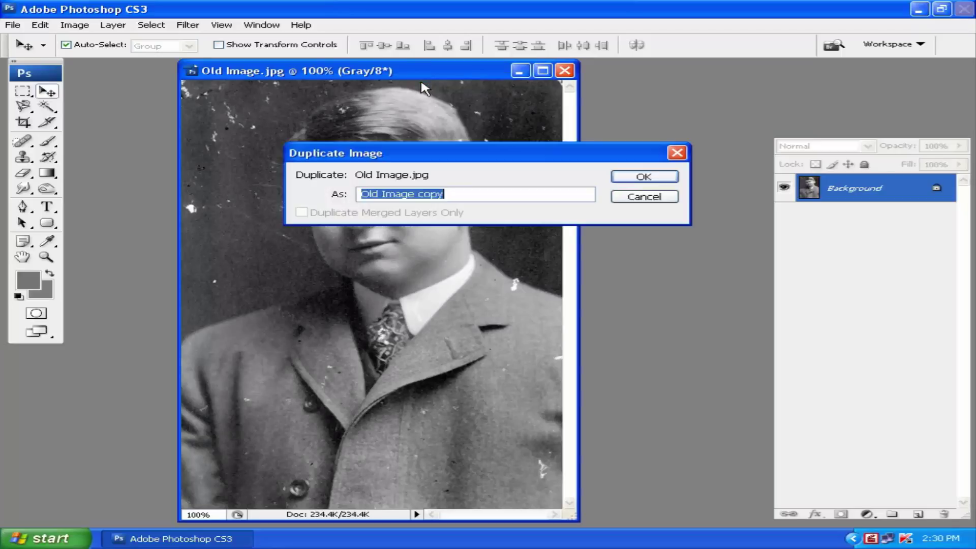
{"action": "left_click", "coordinate": [625, 178]}
{"action": "left_click_drag", "start_coordinate": [299, 76], "coordinate": [505, 90]}
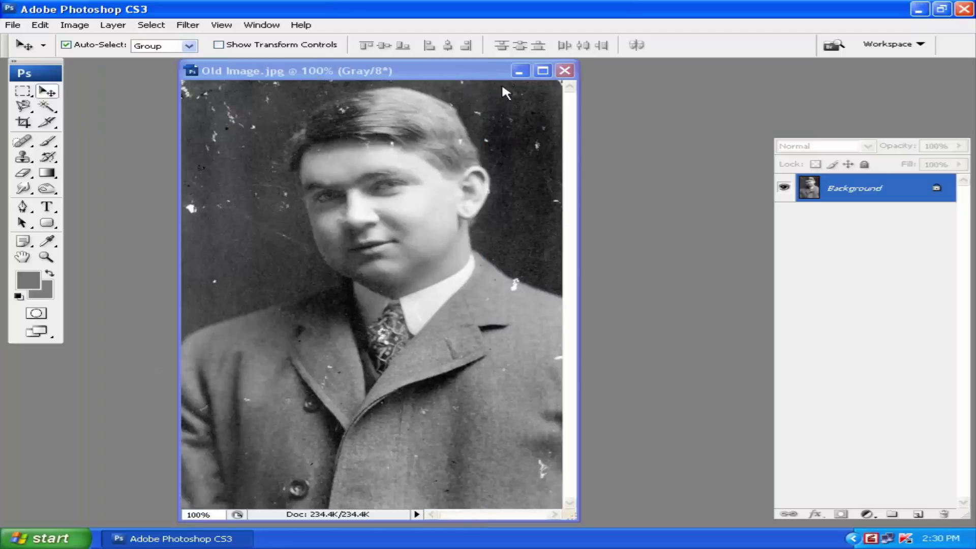
{"action": "left_click", "coordinate": [257, 148]}
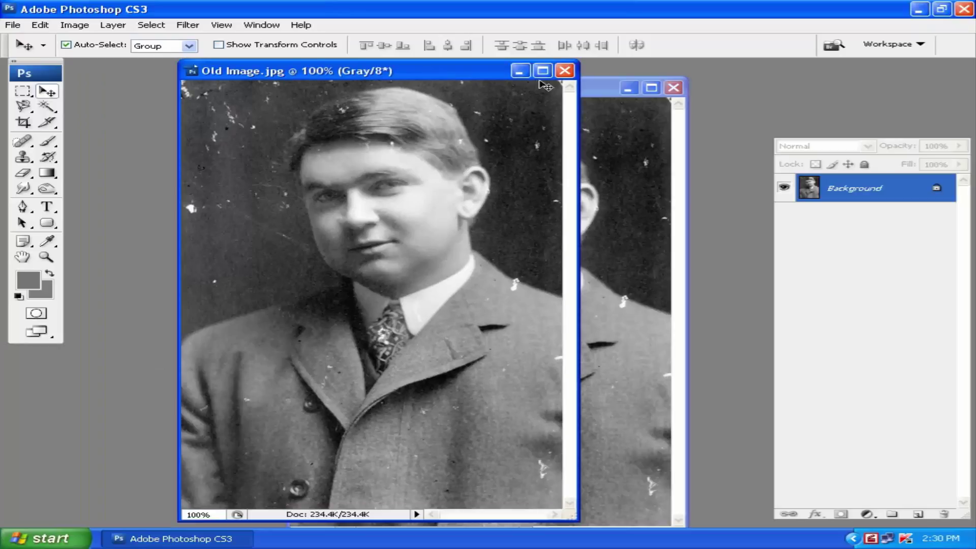
{"action": "left_click", "coordinate": [565, 70]}
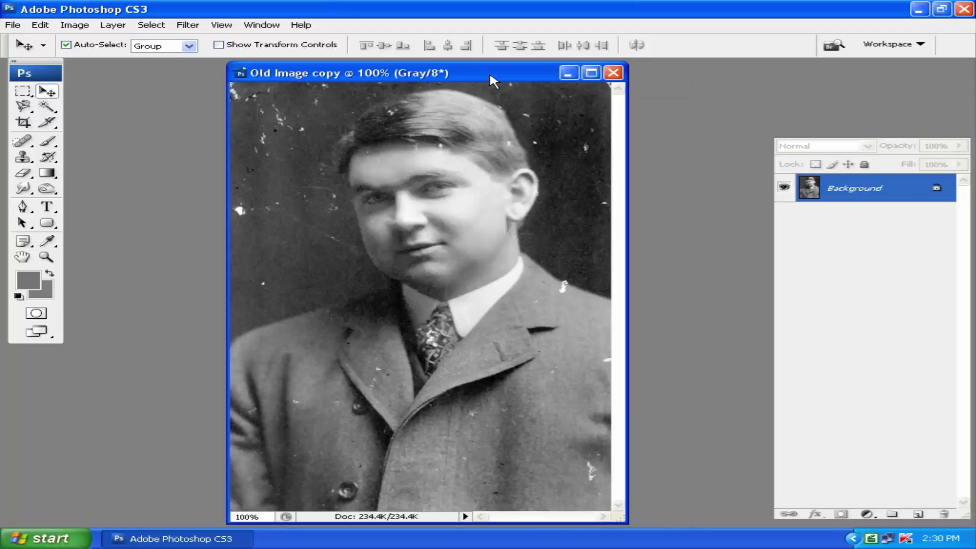
Show Old Image copy in full-screen mode and reposition the photo
{"action": "key", "text": "f"}
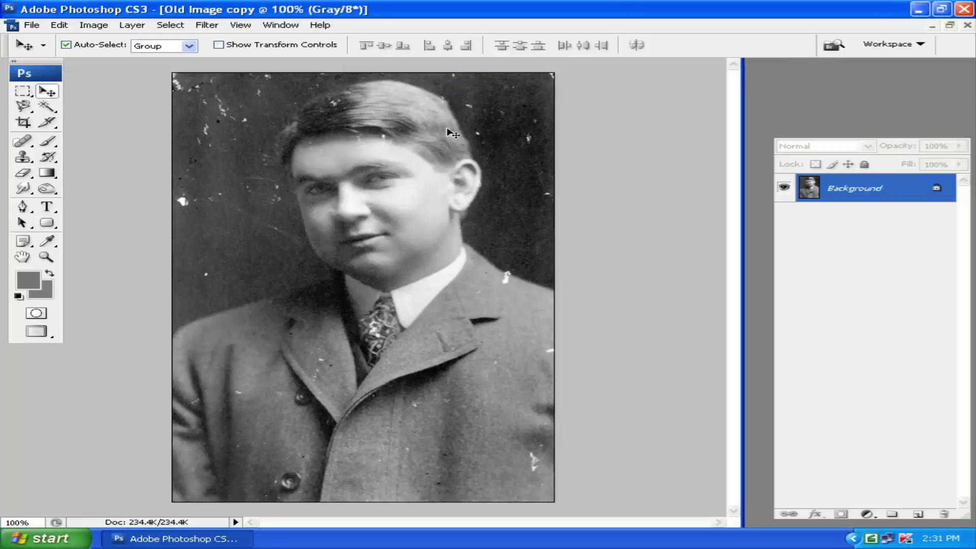
{"action": "key", "text": "f"}
{"action": "left_click_drag", "start_coordinate": [572, 222], "coordinate": [477, 218]}
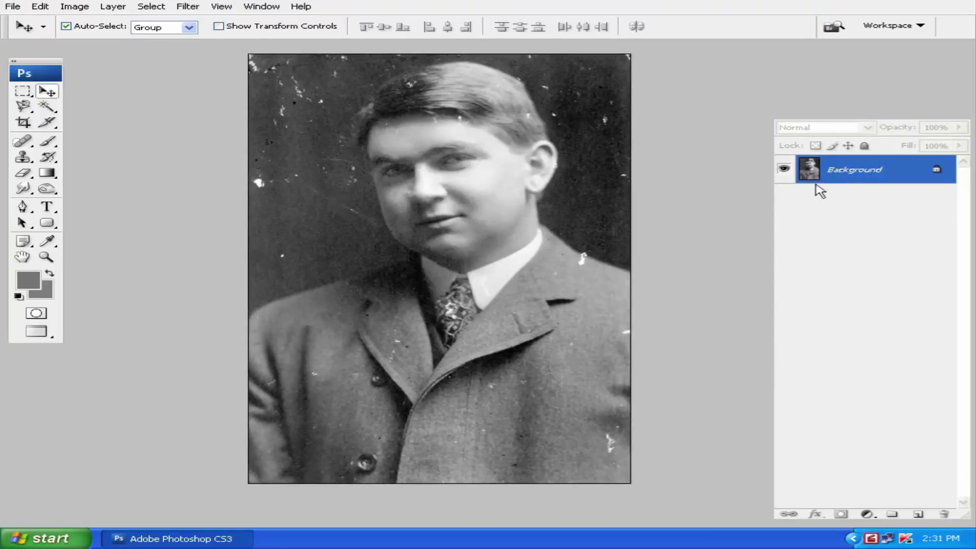
Duplicate the Background to Layer 1, pick the Spot Healing Brush, and zoom into the hair and forehead
{"action": "key", "text": "ctrl+j"}
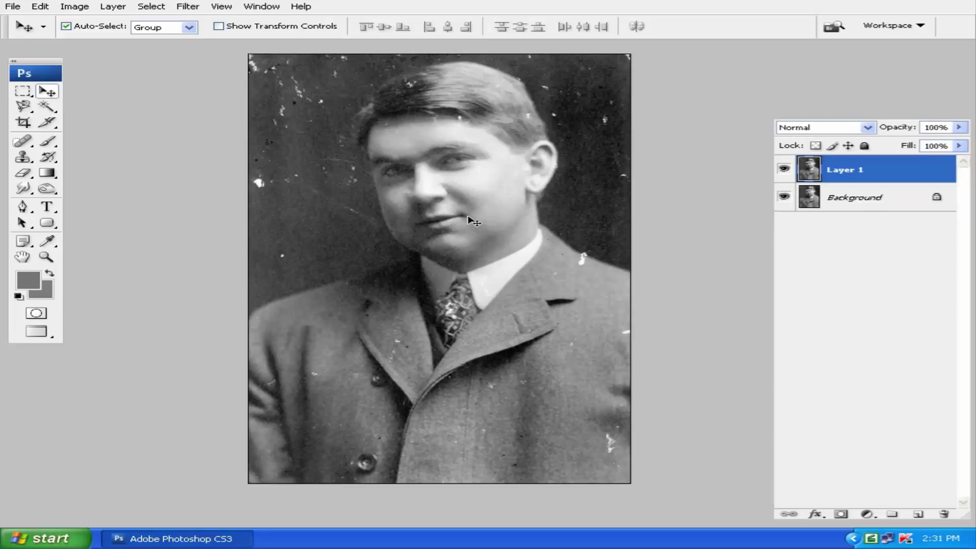
{"action": "left_click", "coordinate": [23, 142]}
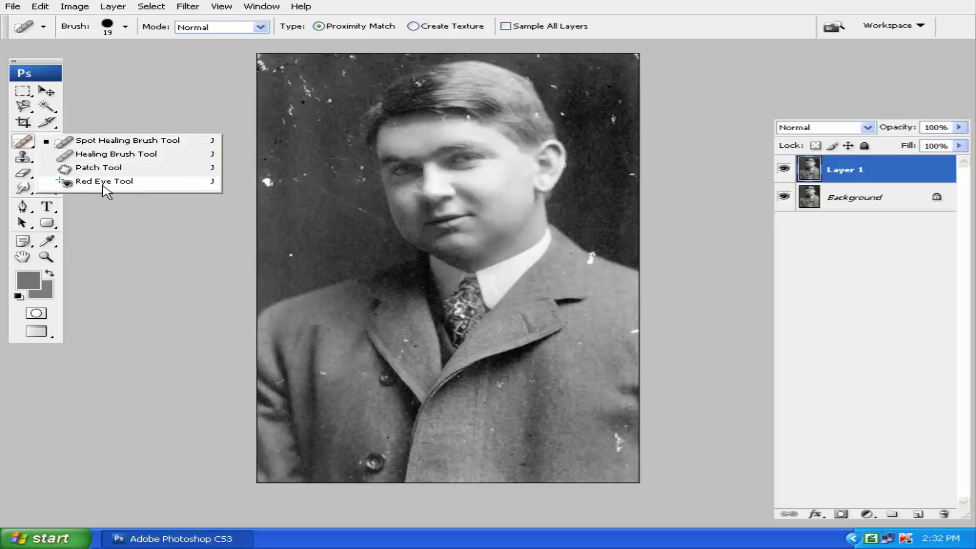
{"action": "left_click", "coordinate": [124, 140]}
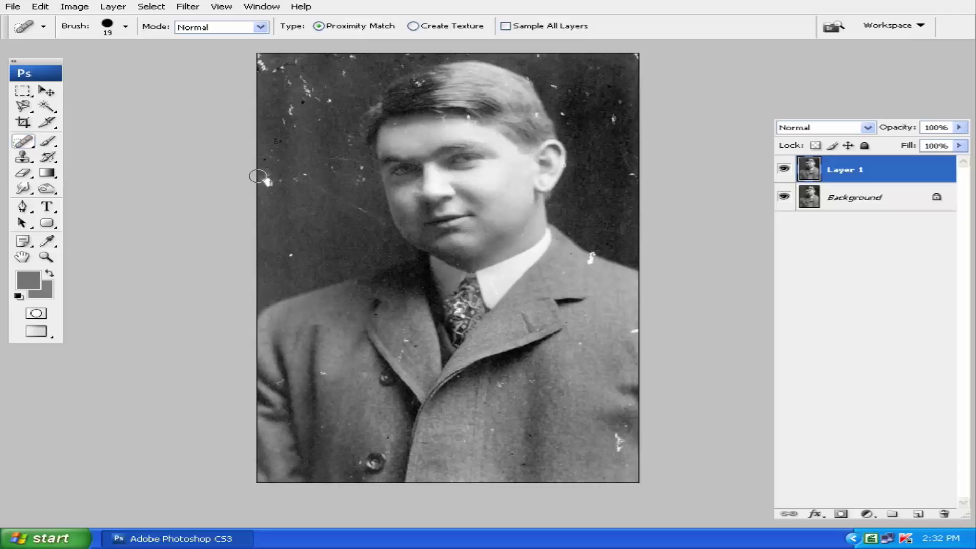
{"action": "key", "text": "ctrl+plus"}
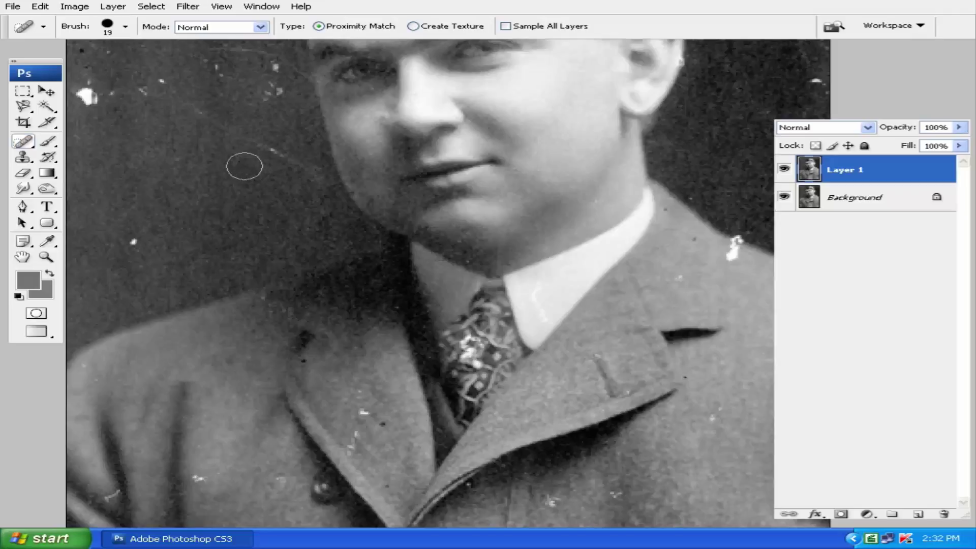
{"action": "mouse_move", "coordinate": [188, 130]}
{"action": "left_mouse_down"}
{"action": "mouse_move", "coordinate": [275, 206]}
{"action": "mouse_move", "coordinate": [262, 212]}
{"action": "mouse_move", "coordinate": [257, 192]}
{"action": "mouse_move", "coordinate": [206, 183]}
{"action": "left_mouse_up"}
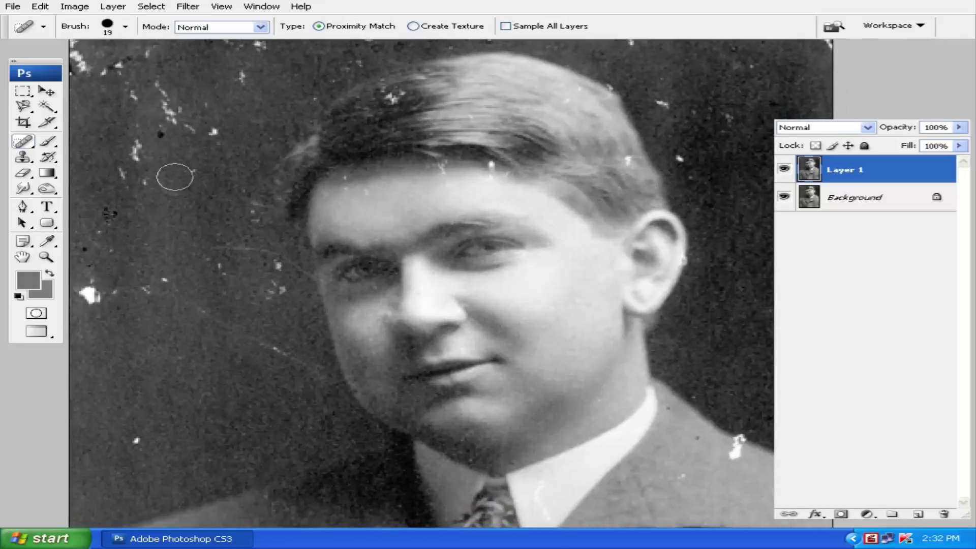
{"action": "left_click", "coordinate": [300, 6]}
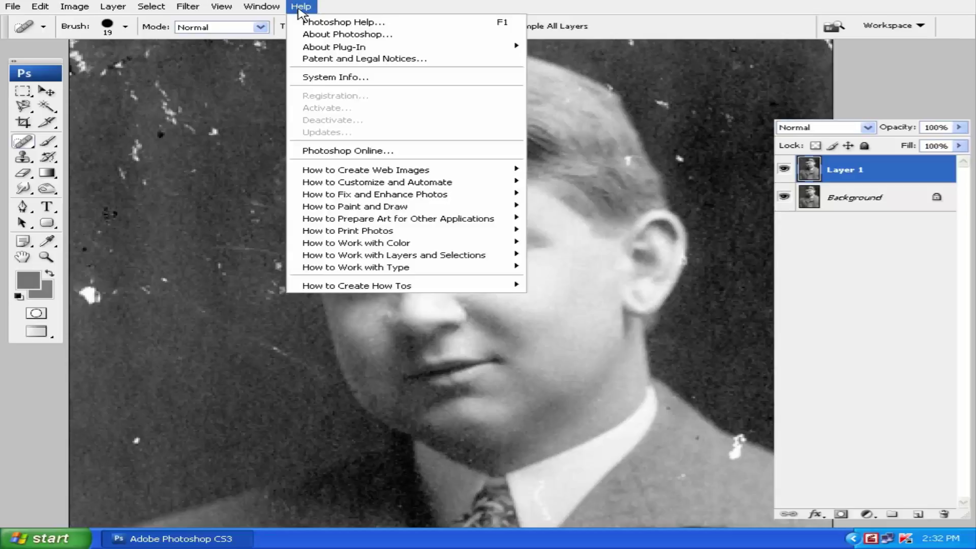
{"action": "left_click", "coordinate": [302, 24]}
{"action": "type", "text": "Spot Healing brush tool"}
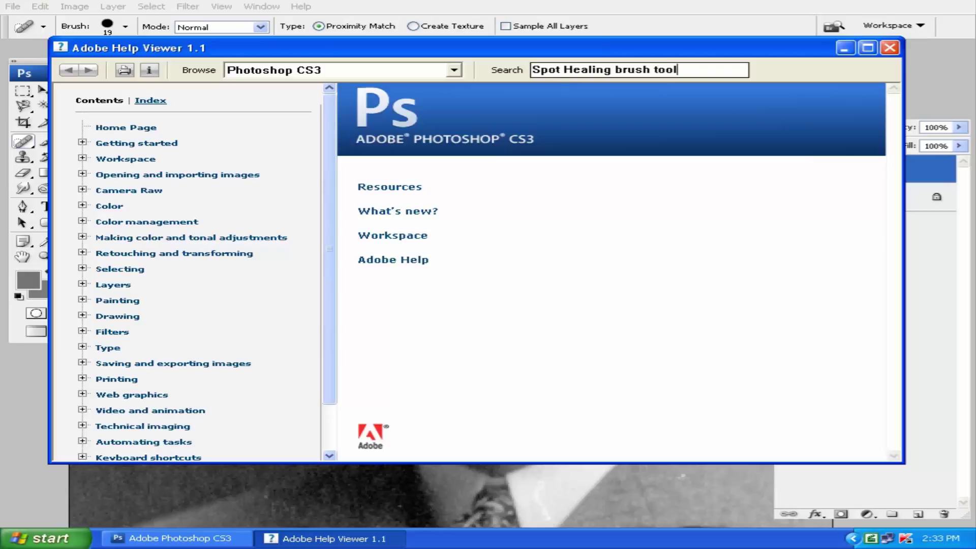
{"action": "key", "text": "Return"}
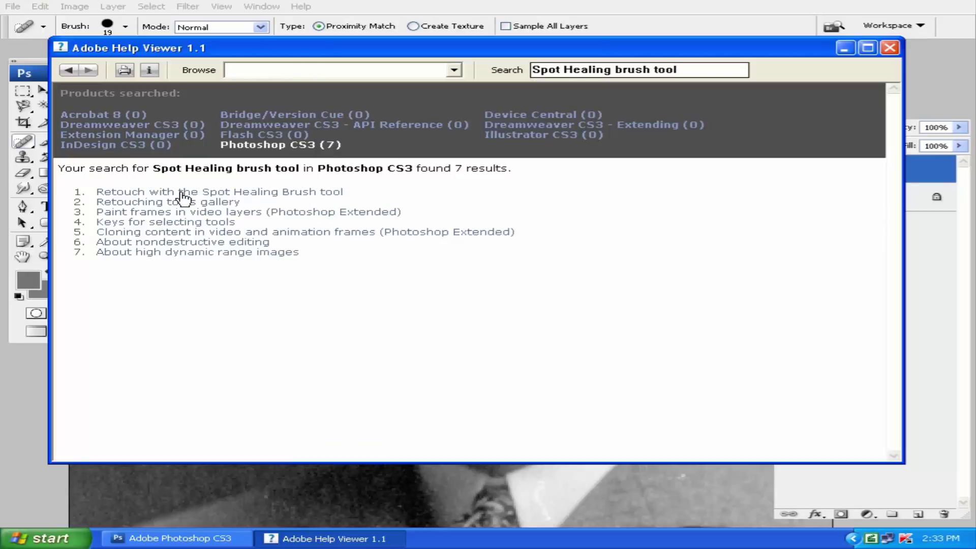
{"action": "left_click", "coordinate": [283, 193]}
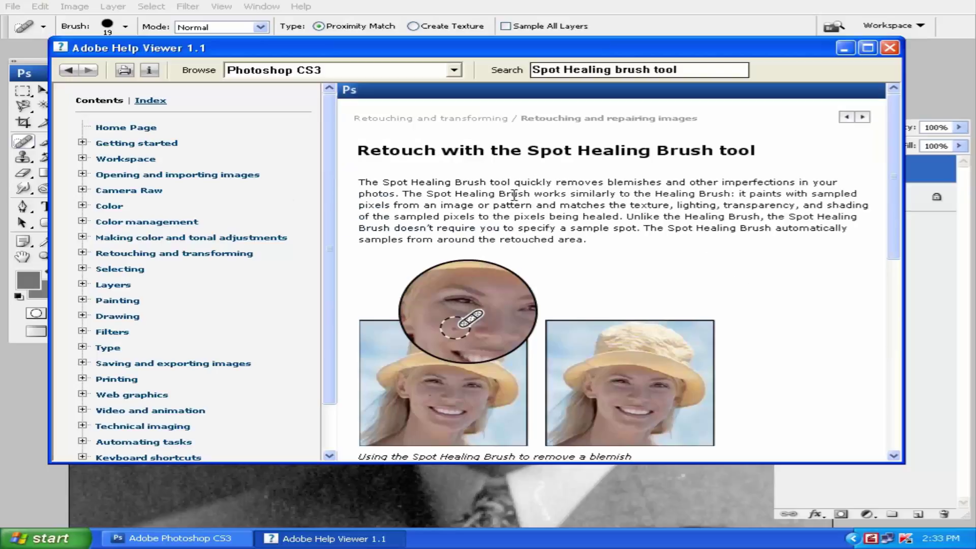
{"action": "left_click_drag", "start_coordinate": [601, 246], "coordinate": [367, 182]}
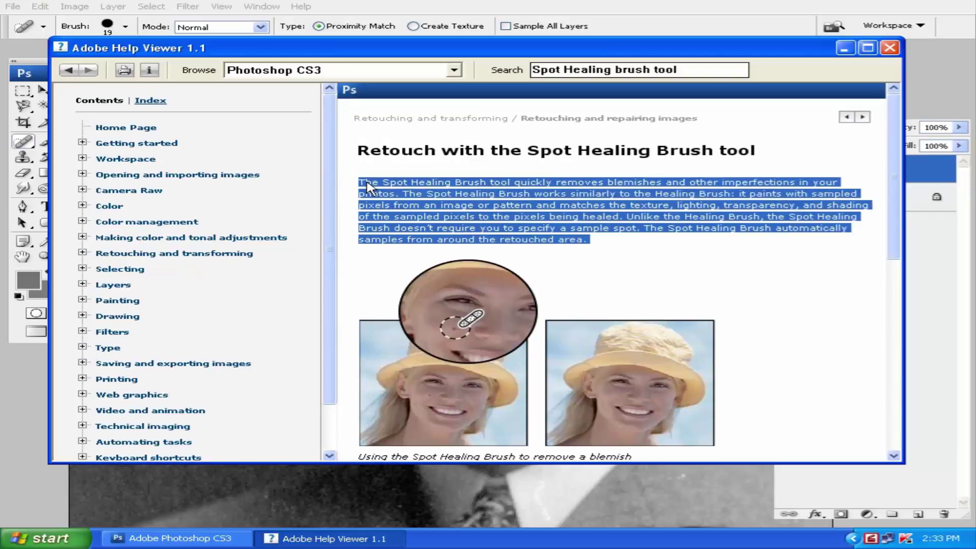
{"action": "scroll", "coordinate": [584, 309], "scroll_direction": "down", "scroll_amount": 5}
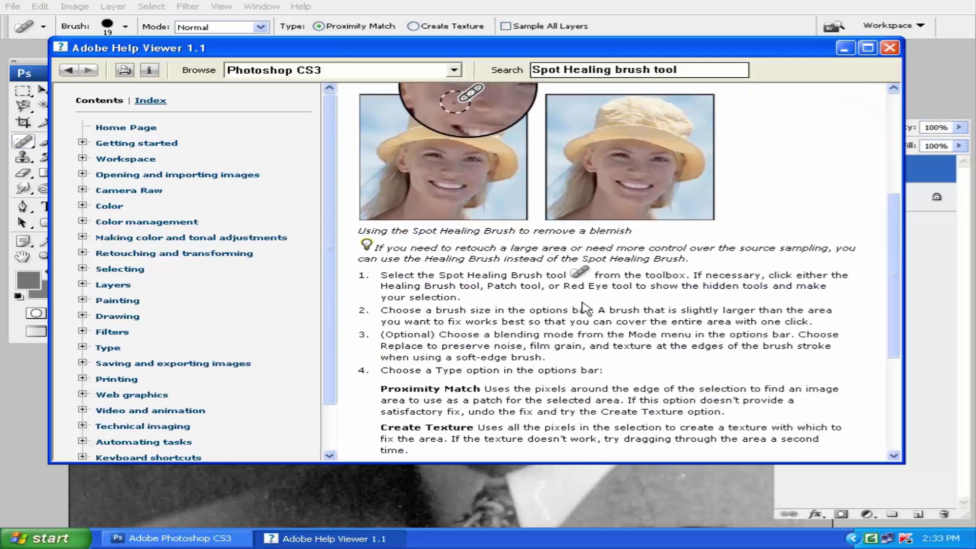
{"action": "scroll", "coordinate": [404, 289], "scroll_direction": "down", "scroll_amount": 3}
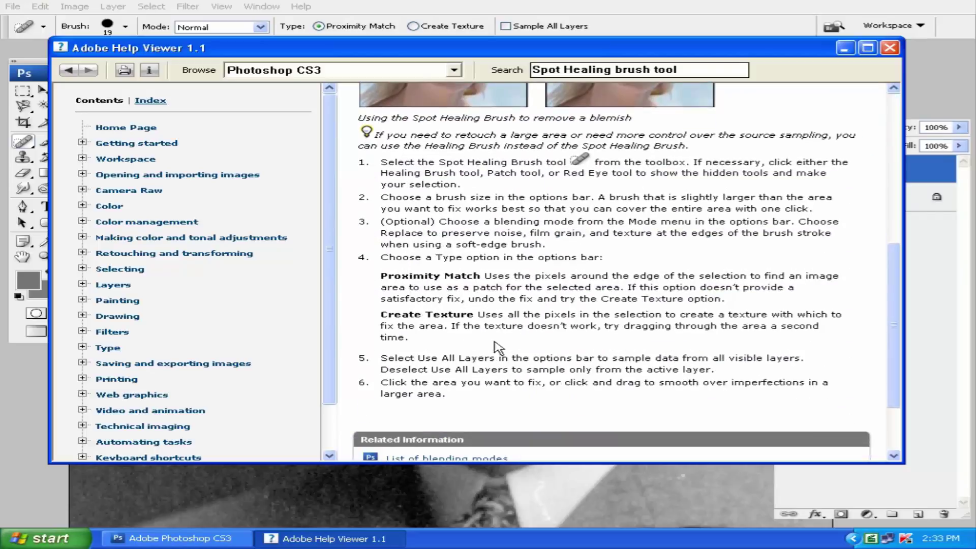
{"action": "scroll", "coordinate": [662, 327], "scroll_direction": "up", "scroll_amount": 3}
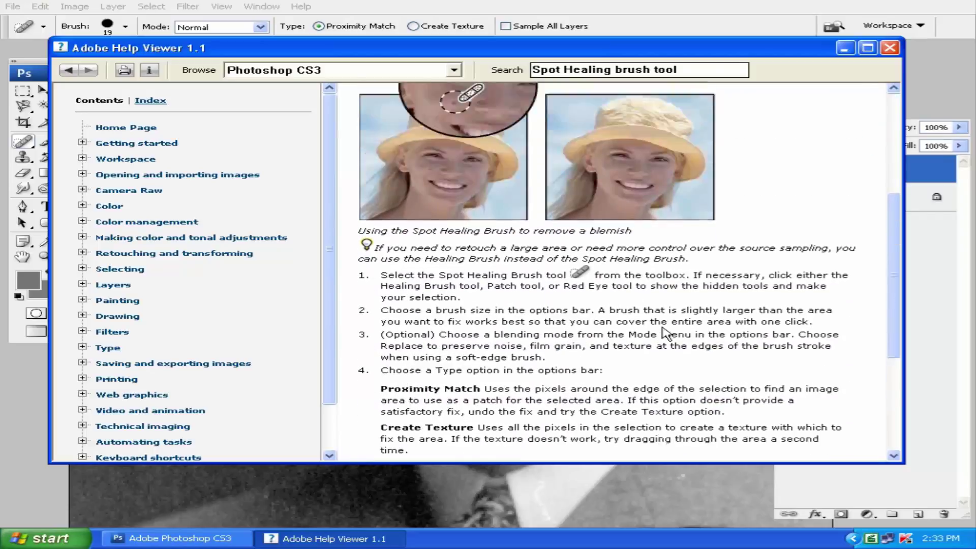
{"action": "scroll", "coordinate": [664, 331], "scroll_direction": "up", "scroll_amount": 4}
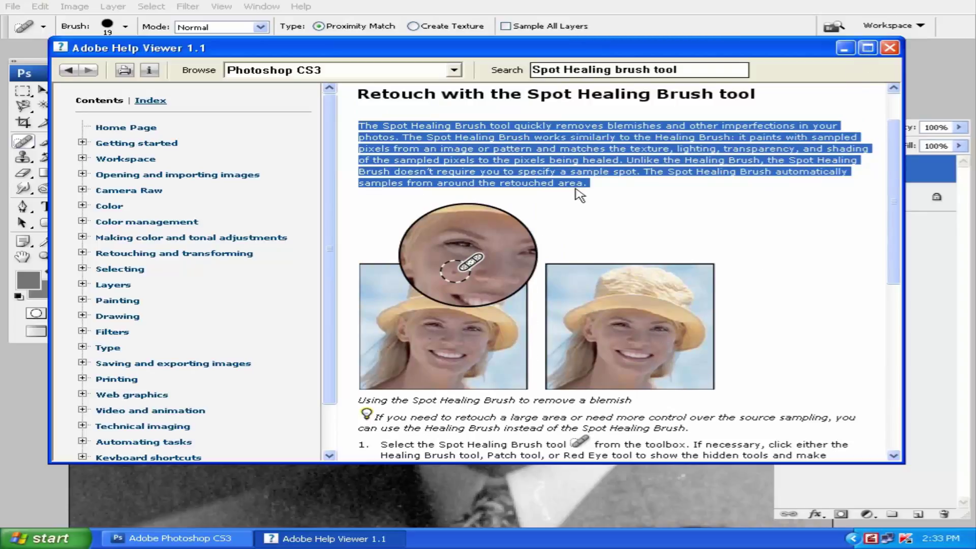
{"action": "left_click", "coordinate": [622, 200]}
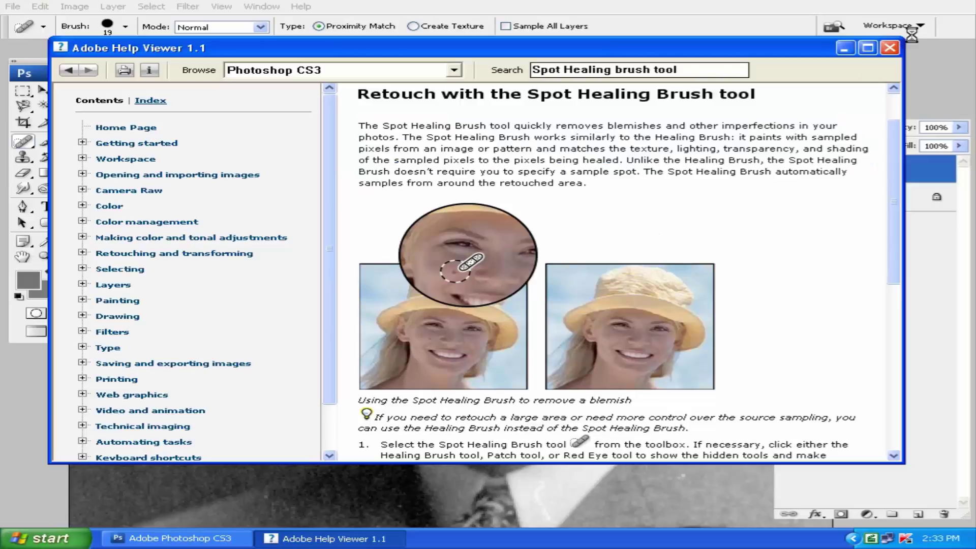
{"action": "left_click", "coordinate": [890, 48]}
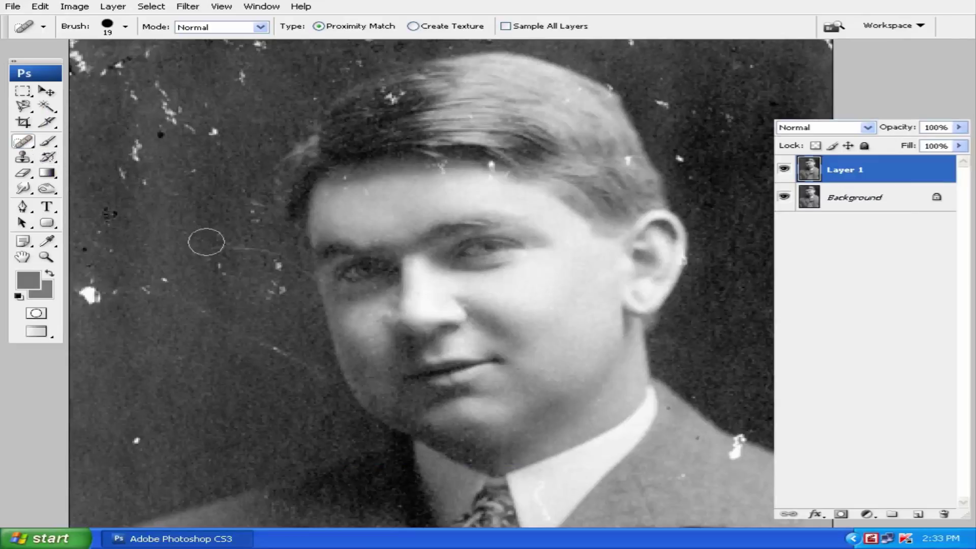
Spot-heal the white specks in the dark background along the photo's left edge
{"action": "left_click_drag", "start_coordinate": [371, 268], "coordinate": [430, 245]}
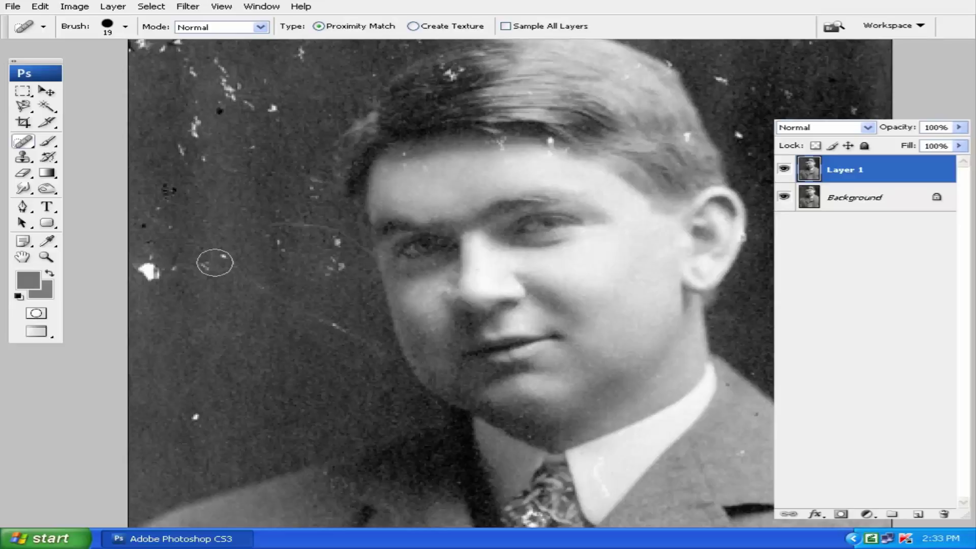
{"action": "left_click", "coordinate": [215, 263]}
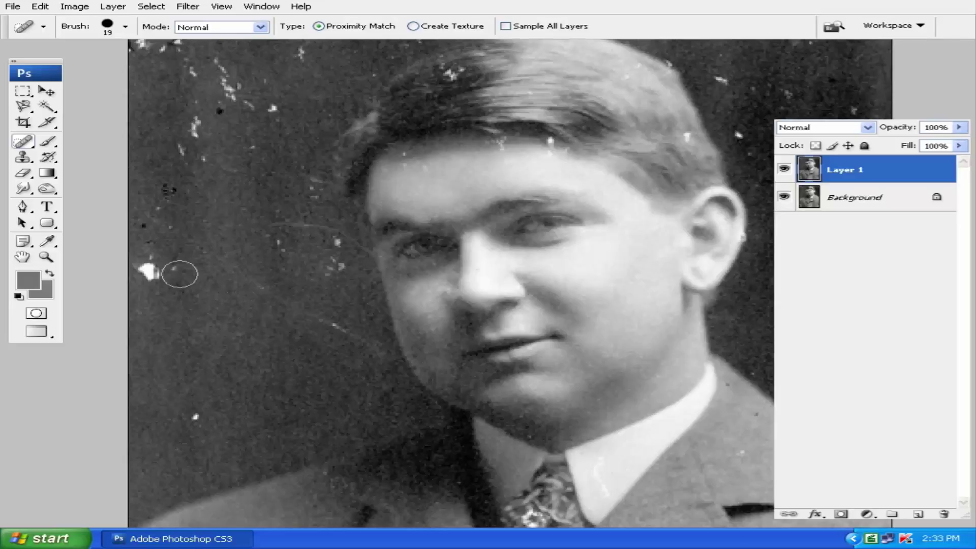
{"action": "left_click", "coordinate": [156, 272]}
{"action": "left_click", "coordinate": [152, 270]}
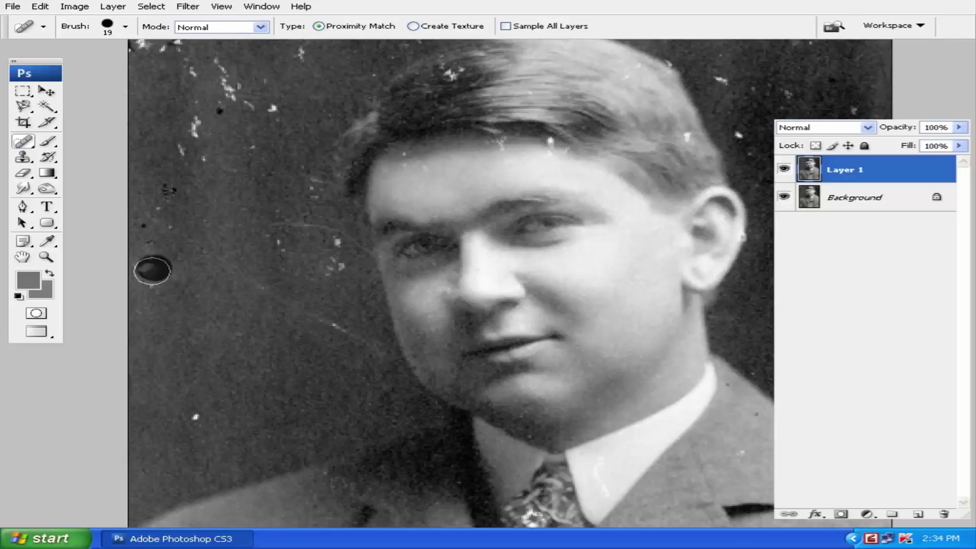
{"action": "left_click", "coordinate": [203, 287]}
{"action": "left_click", "coordinate": [156, 283]}
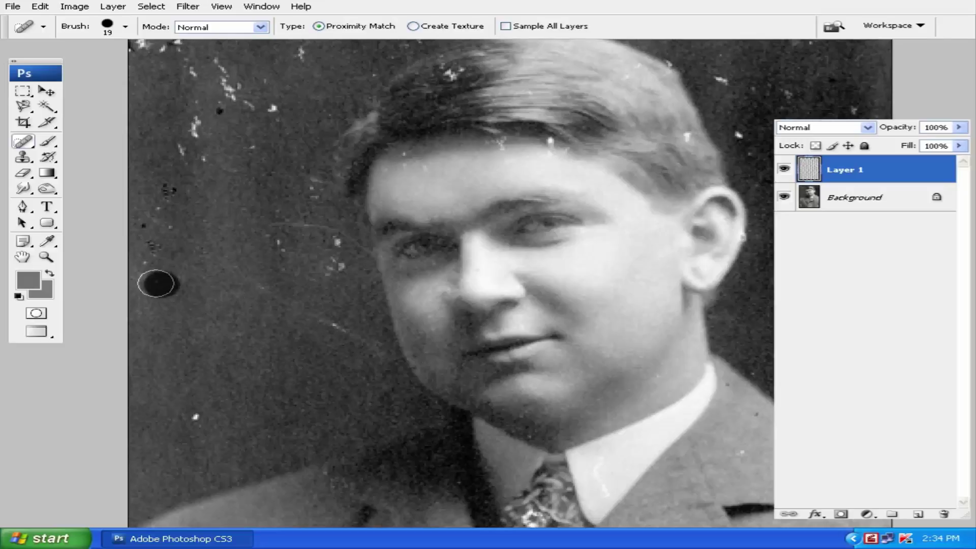
{"action": "left_click", "coordinate": [151, 255]}
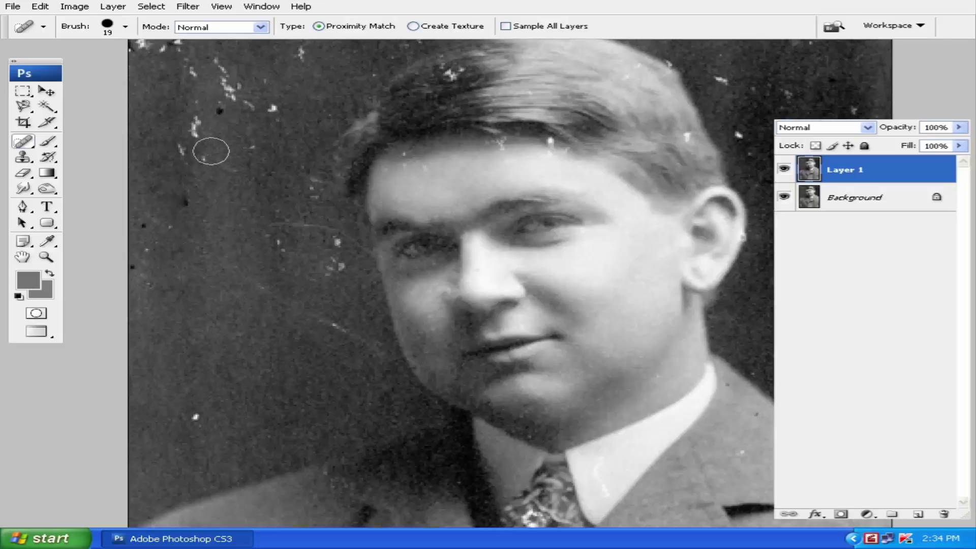
{"action": "left_click_drag", "start_coordinate": [211, 151], "coordinate": [199, 117]}
Spot-heal the specks beside the face and in the background near the hair
{"action": "left_click", "coordinate": [331, 241]}
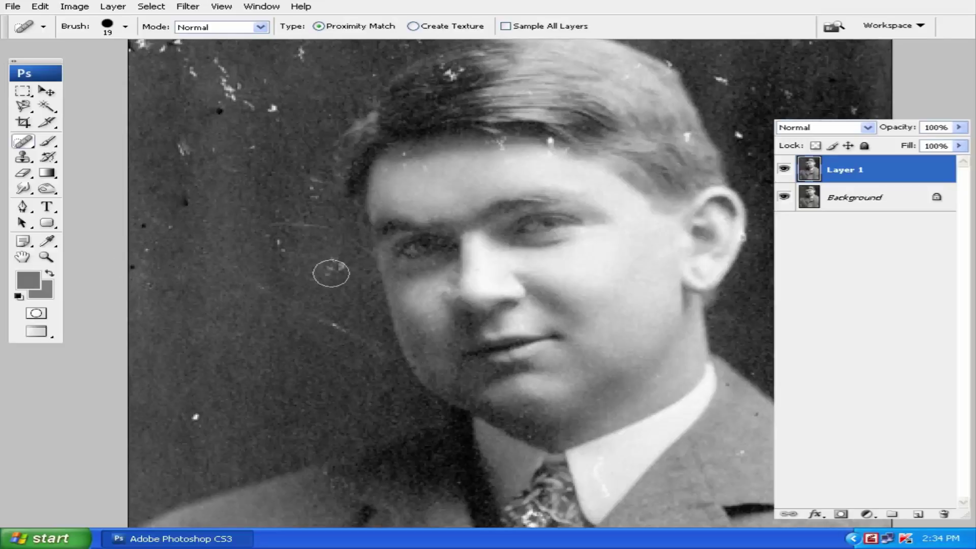
{"action": "left_click", "coordinate": [331, 273]}
{"action": "left_click", "coordinate": [283, 251]}
{"action": "left_click", "coordinate": [300, 224]}
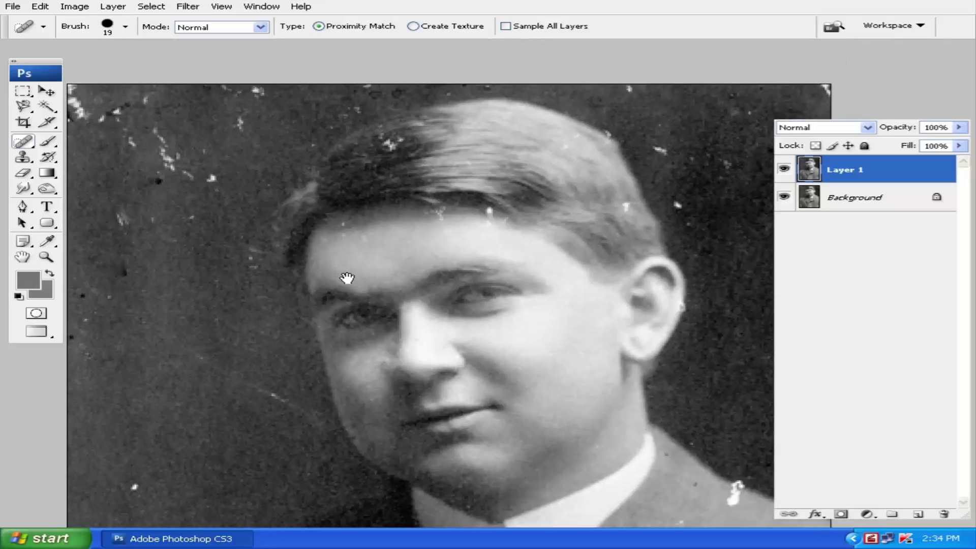
{"action": "left_click_drag", "start_coordinate": [296, 212], "coordinate": [263, 221]}
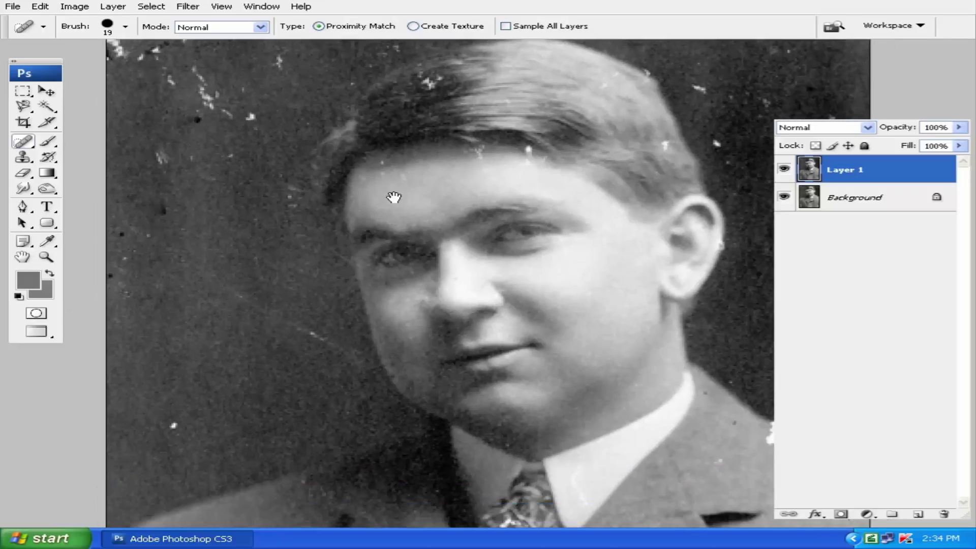
{"action": "right_click", "coordinate": [22, 142]}
{"action": "left_click", "coordinate": [80, 142]}
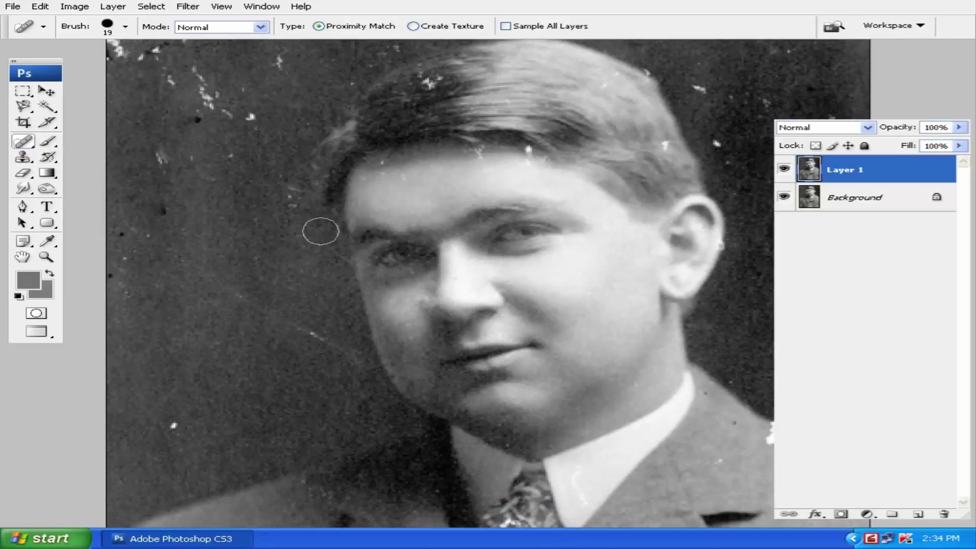
{"action": "left_click", "coordinate": [250, 116]}
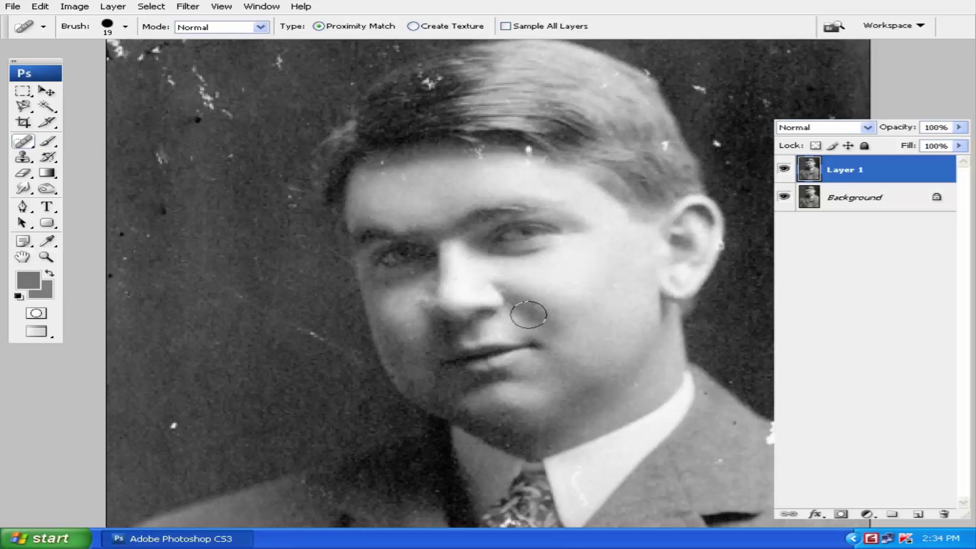
Heal another speck lower down and the white speck beside the ear
{"action": "scroll", "coordinate": [544, 315], "scroll_direction": "up", "scroll_amount": 1}
{"action": "scroll", "coordinate": [567, 318], "scroll_direction": "up", "scroll_amount": 1}
{"action": "scroll", "coordinate": [572, 304], "scroll_direction": "up", "scroll_amount": 1}
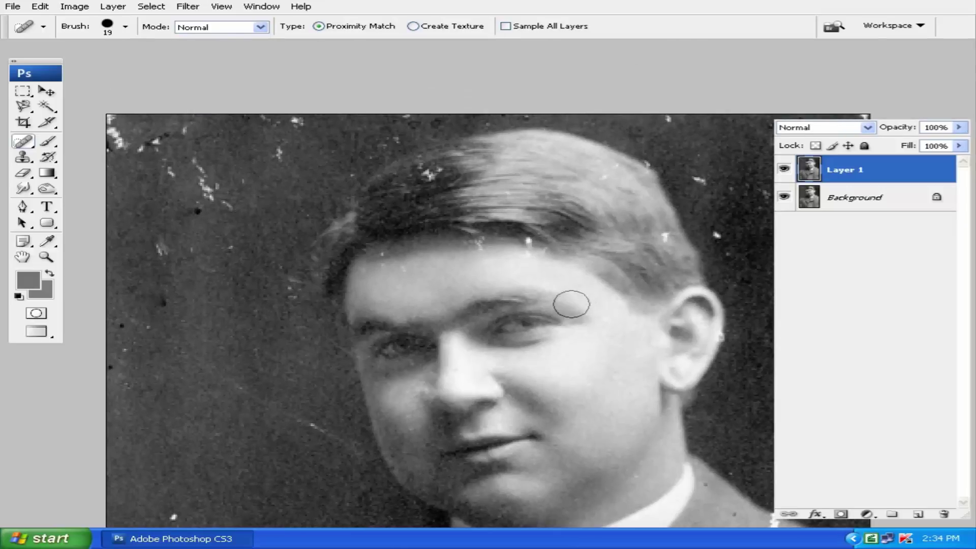
{"action": "scroll", "coordinate": [572, 304], "scroll_direction": "down", "scroll_amount": 4}
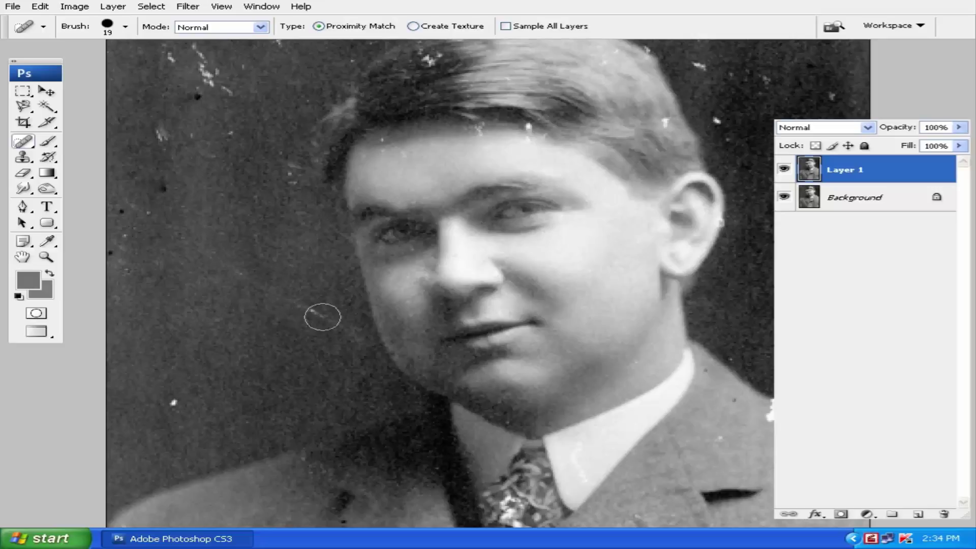
{"action": "left_click_drag", "start_coordinate": [325, 318], "coordinate": [238, 267]}
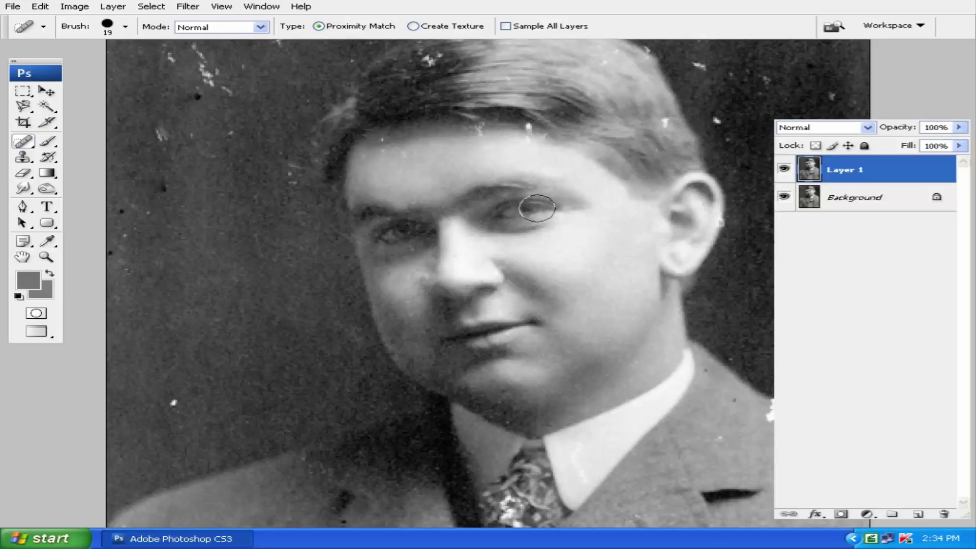
{"action": "left_click_drag", "start_coordinate": [559, 189], "coordinate": [338, 297]}
{"action": "left_click_drag", "start_coordinate": [584, 244], "coordinate": [595, 294]}
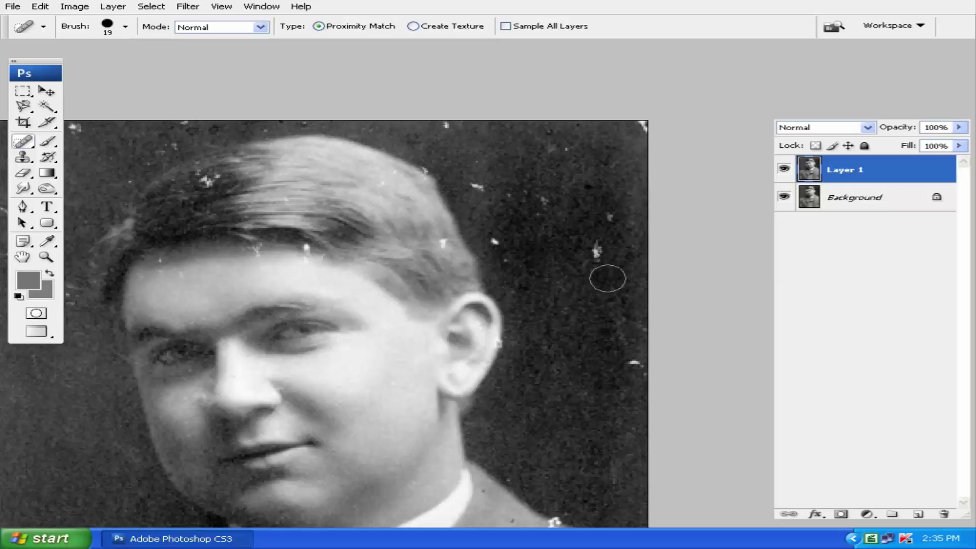
Heal the specks near the right edge and the first ones in the left background
{"action": "left_click_drag", "start_coordinate": [602, 257], "coordinate": [605, 218]}
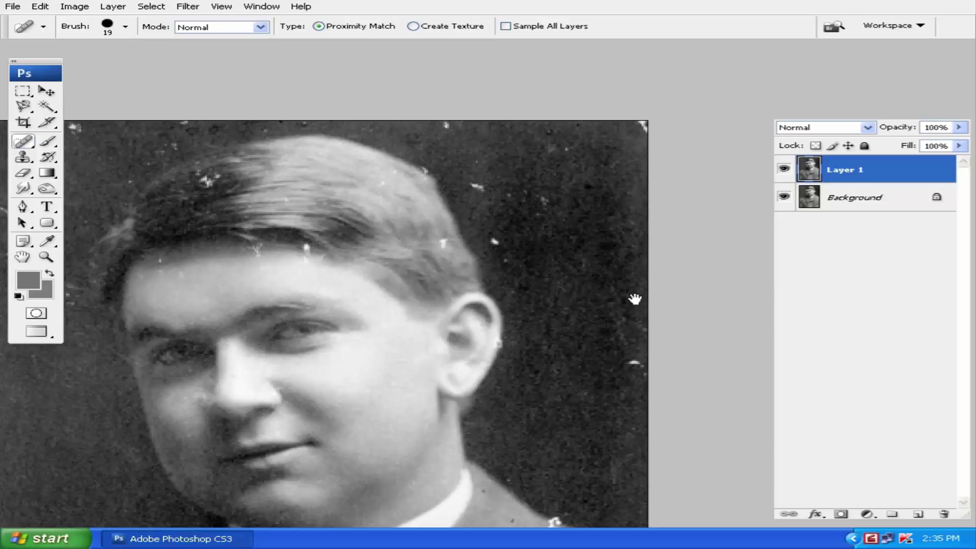
{"action": "mouse_move", "coordinate": [391, 309]}
{"action": "left_mouse_down"}
{"action": "mouse_move", "coordinate": [467, 276]}
{"action": "mouse_move", "coordinate": [412, 232]}
{"action": "left_mouse_up"}
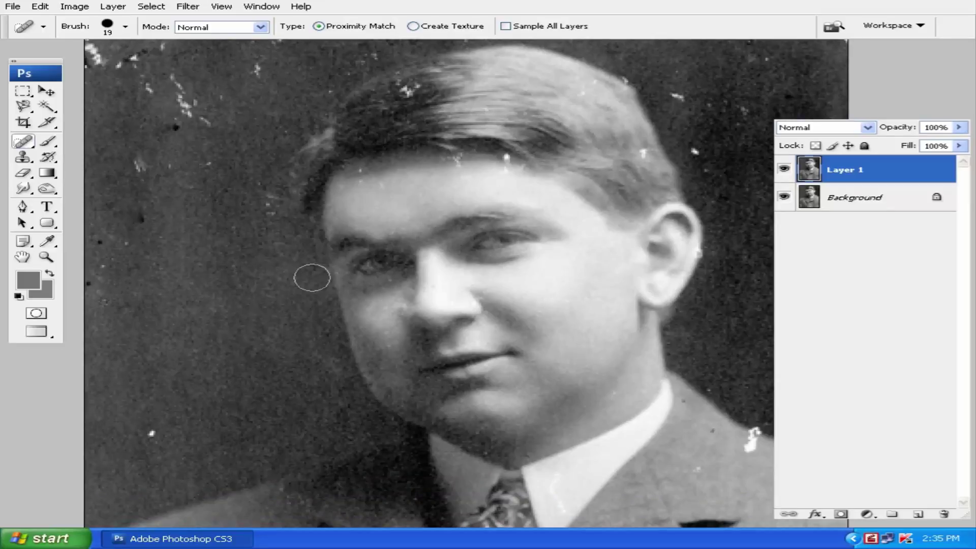
{"action": "left_click_drag", "start_coordinate": [312, 278], "coordinate": [308, 268]}
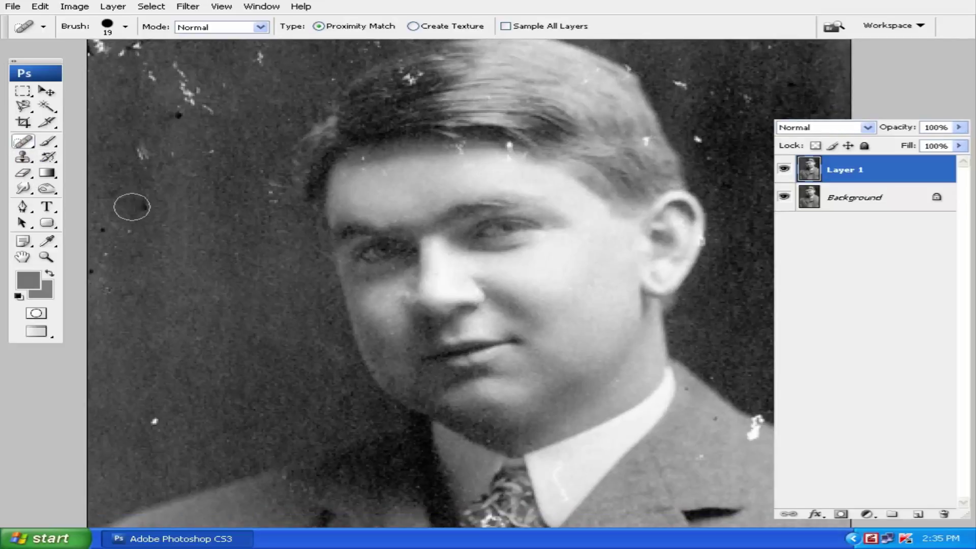
{"action": "left_click", "coordinate": [143, 206]}
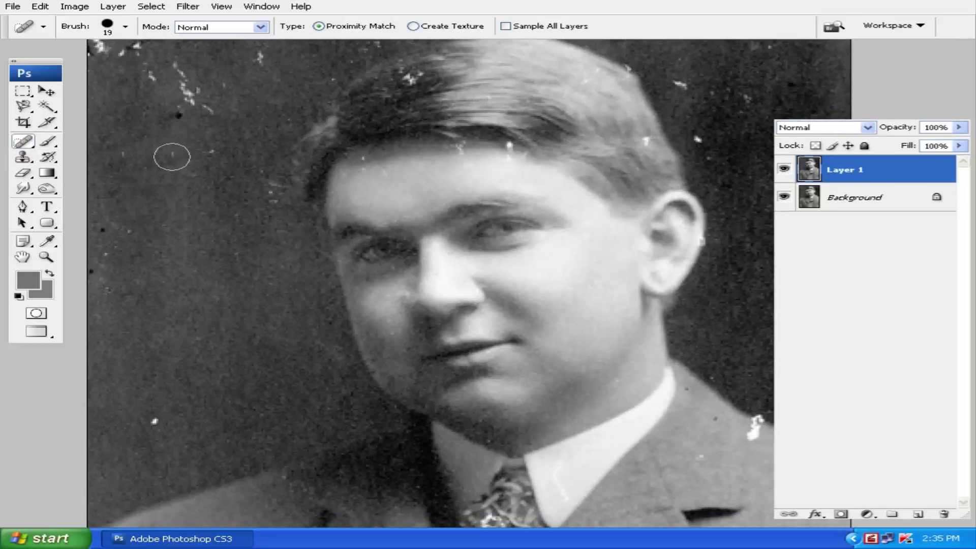
{"action": "left_click", "coordinate": [214, 148]}
{"action": "left_click", "coordinate": [170, 114]}
{"action": "left_click", "coordinate": [206, 104]}
Heal the cluster of white specks across the upper-left background
{"action": "left_click_drag", "start_coordinate": [205, 104], "coordinate": [261, 160]}
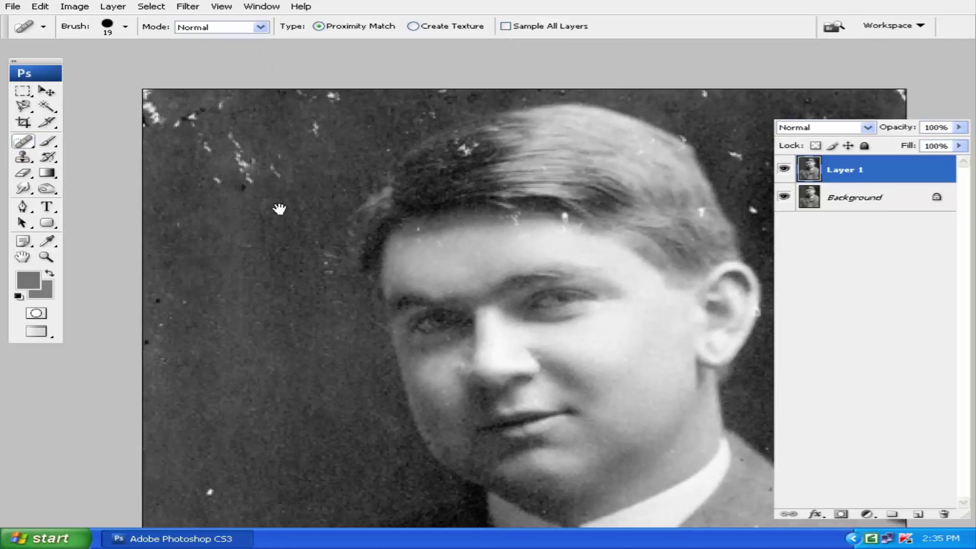
{"action": "left_click", "coordinate": [240, 159]}
{"action": "left_click", "coordinate": [276, 171]}
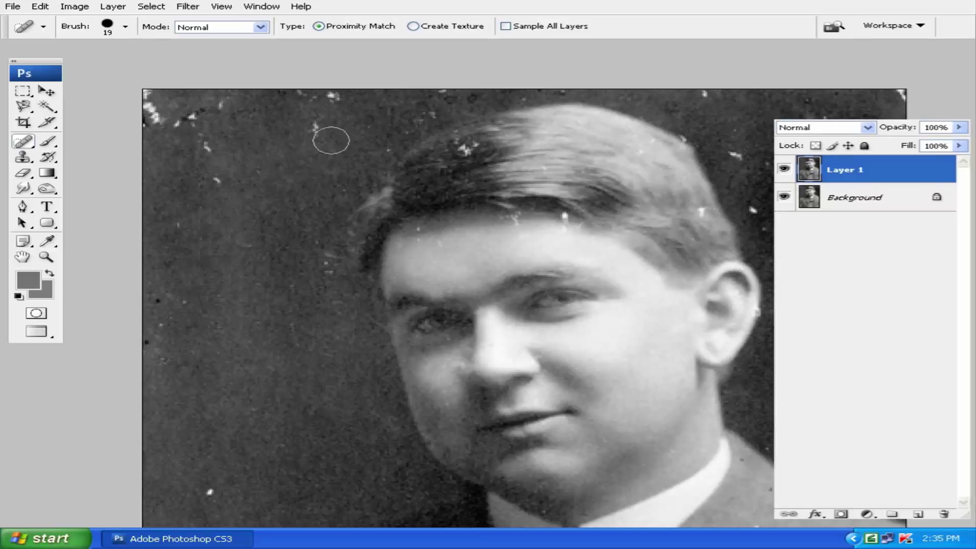
{"action": "left_click", "coordinate": [318, 129]}
{"action": "left_click", "coordinate": [310, 99]}
{"action": "left_click", "coordinate": [218, 108]}
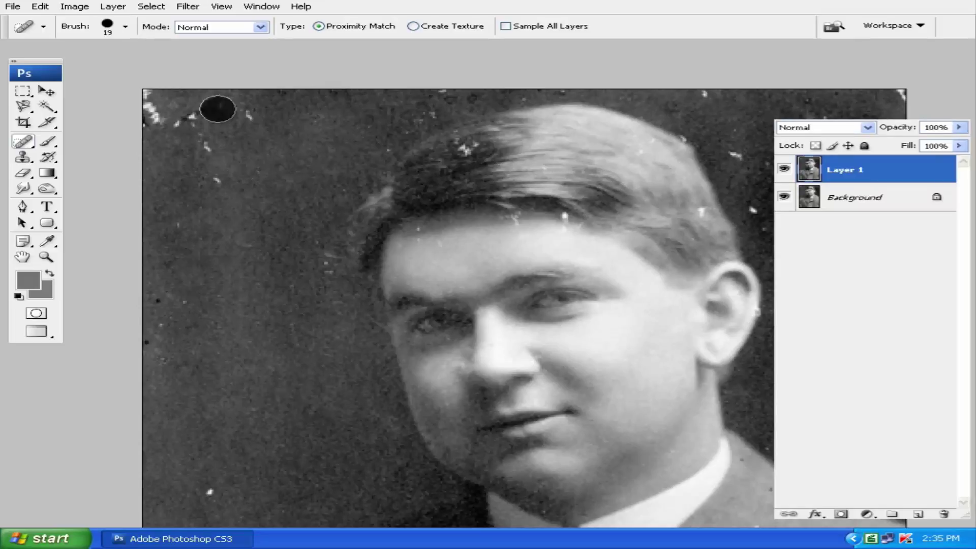
{"action": "left_click", "coordinate": [181, 120]}
{"action": "left_click", "coordinate": [196, 148]}
Heal the remaining specks in the top-left corner and along the top edge
{"action": "left_click", "coordinate": [164, 121]}
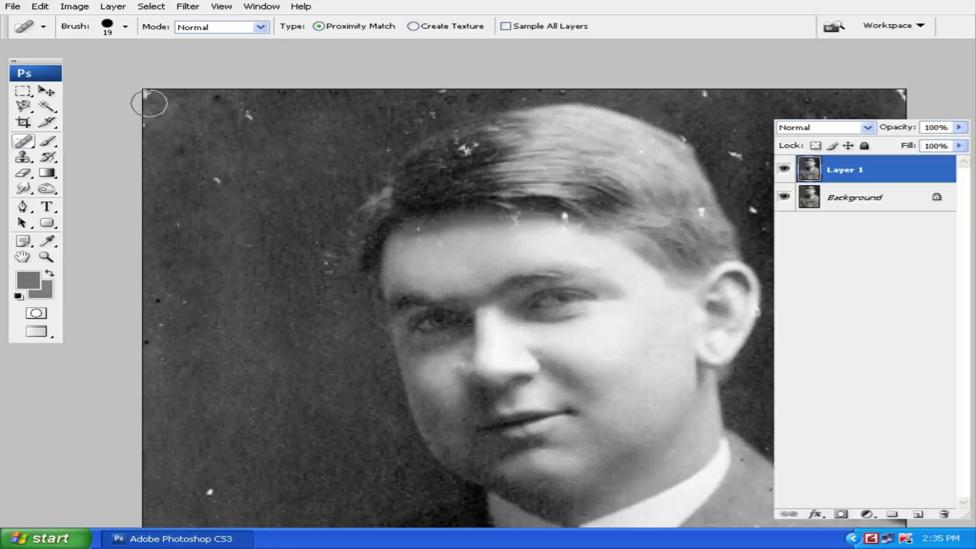
{"action": "left_click", "coordinate": [148, 98]}
{"action": "left_click_drag", "start_coordinate": [190, 152], "coordinate": [207, 175]}
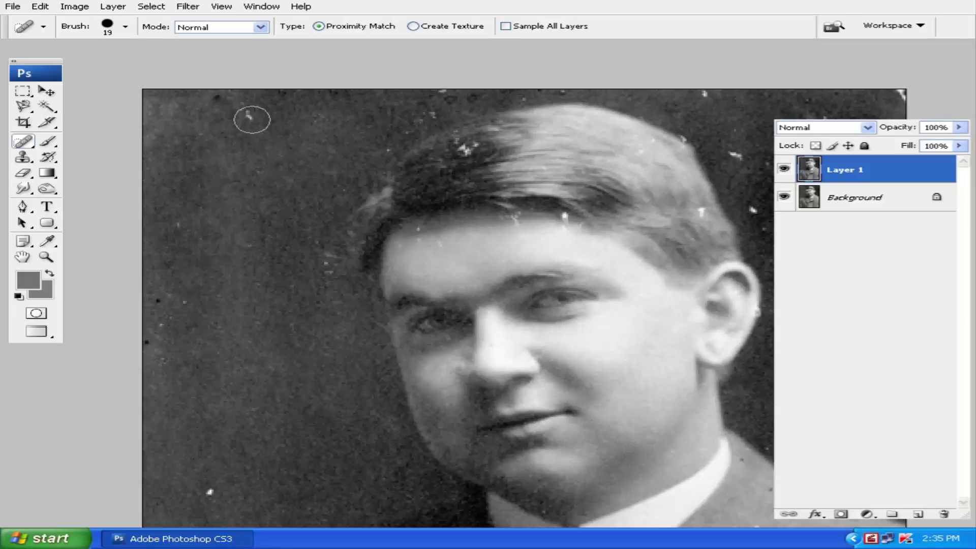
{"action": "left_click", "coordinate": [227, 96]}
{"action": "mouse_move", "coordinate": [277, 295]}
{"action": "left_mouse_down"}
{"action": "mouse_move", "coordinate": [274, 214]}
{"action": "mouse_move", "coordinate": [250, 271]}
{"action": "left_mouse_up"}
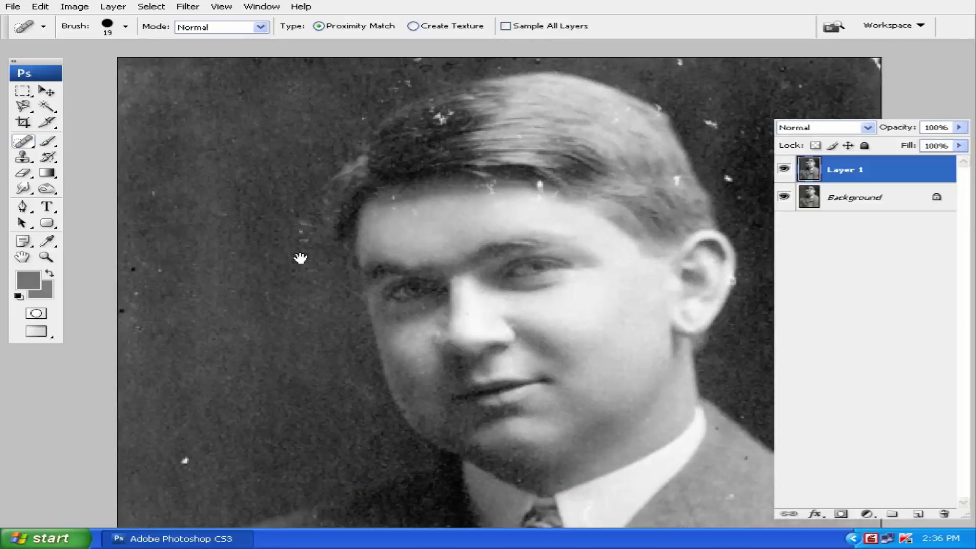
Switch to the Healing Brush Tool and dismiss its warning to Alt-click a source point first
{"action": "right_click", "coordinate": [24, 142]}
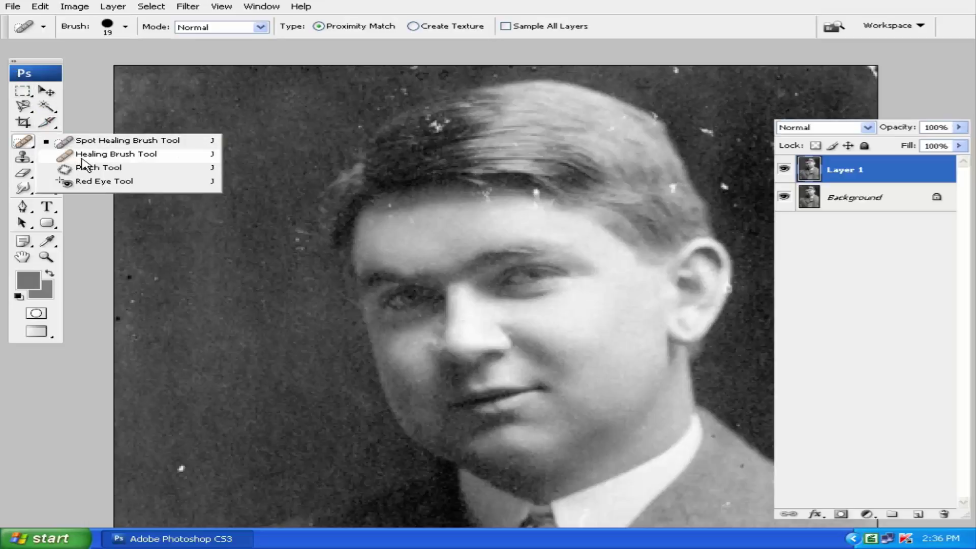
{"action": "left_click", "coordinate": [147, 159]}
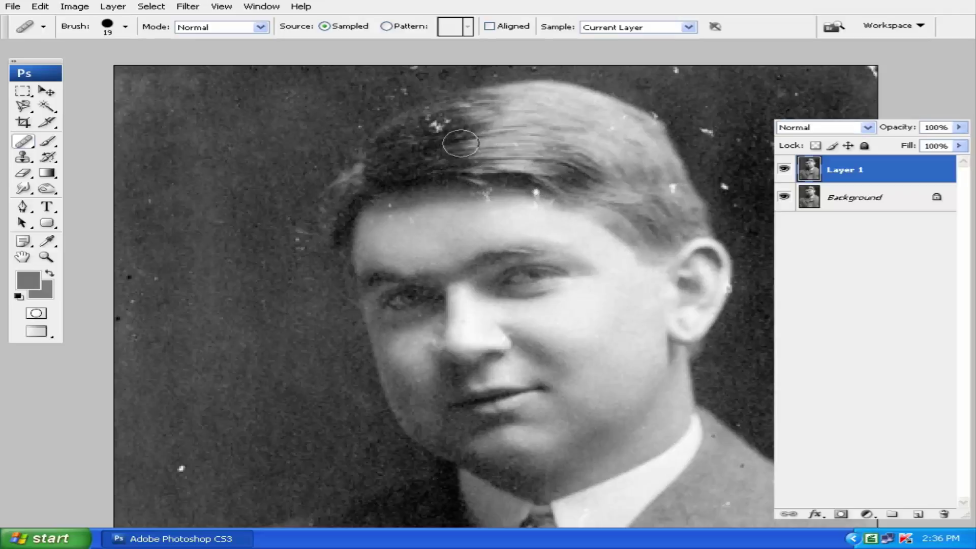
{"action": "left_click", "coordinate": [455, 146]}
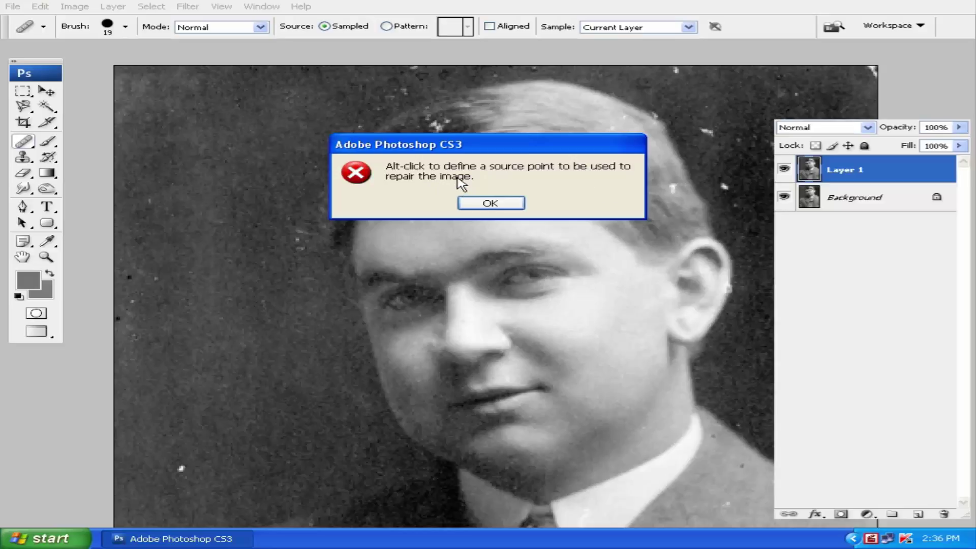
{"action": "left_click", "coordinate": [490, 202]}
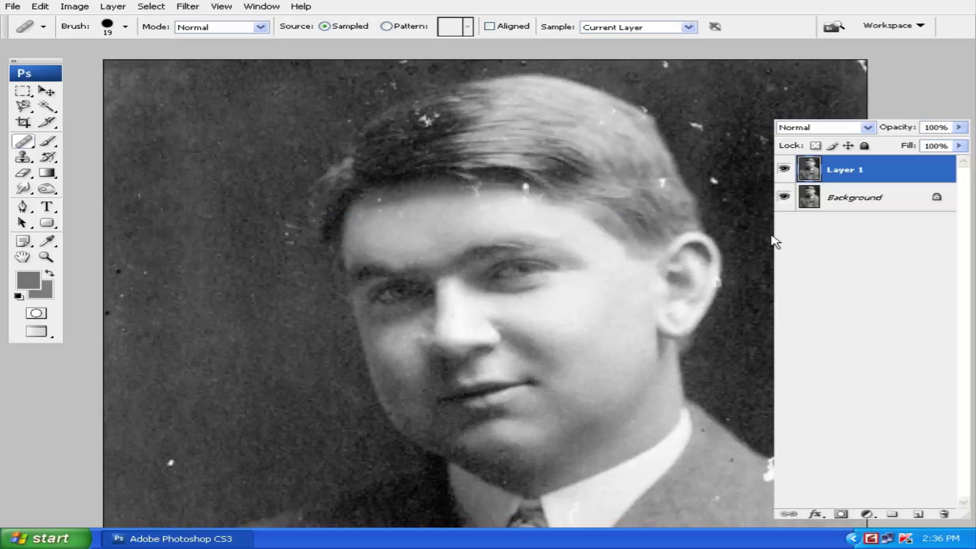
Delete the spot-healed Layer 1 and make a fresh Ctrl+J copy of the Background
{"action": "left_click", "coordinate": [940, 514]}
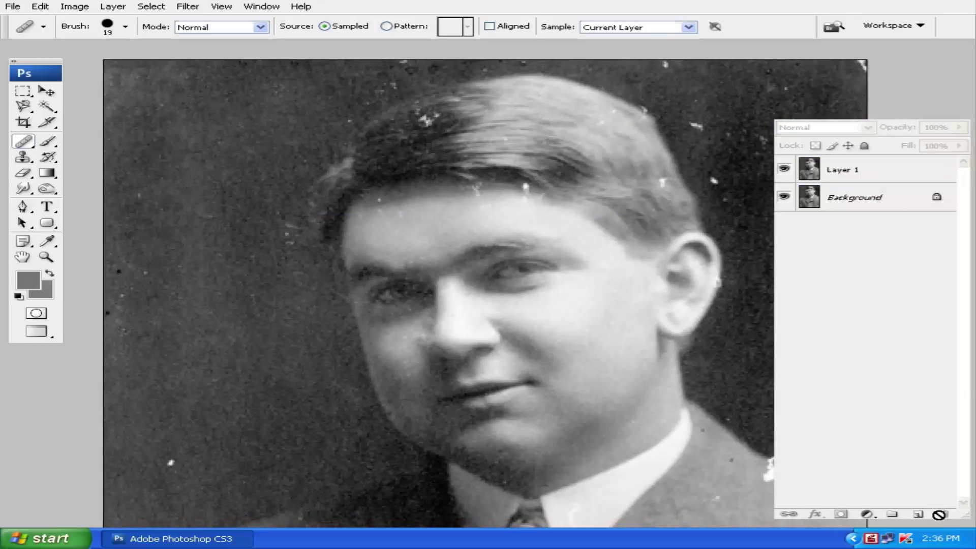
{"action": "left_click", "coordinate": [838, 170]}
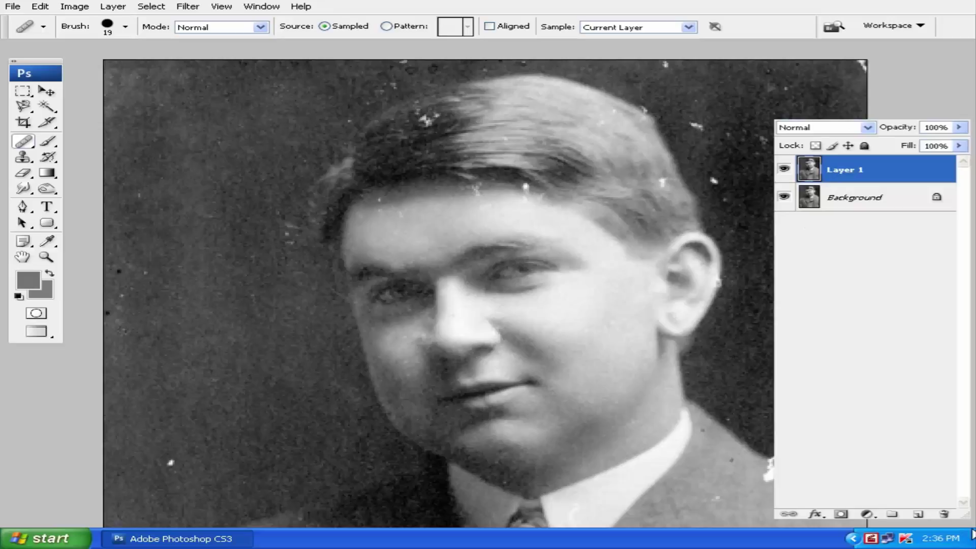
{"action": "left_click", "coordinate": [944, 514]}
{"action": "left_click", "coordinate": [446, 203]}
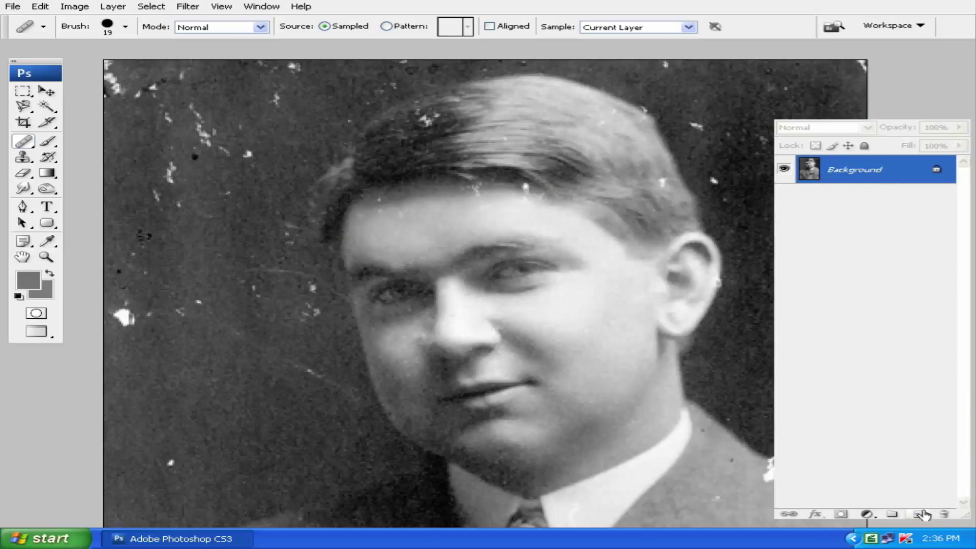
{"action": "key", "text": "ctrl+j"}
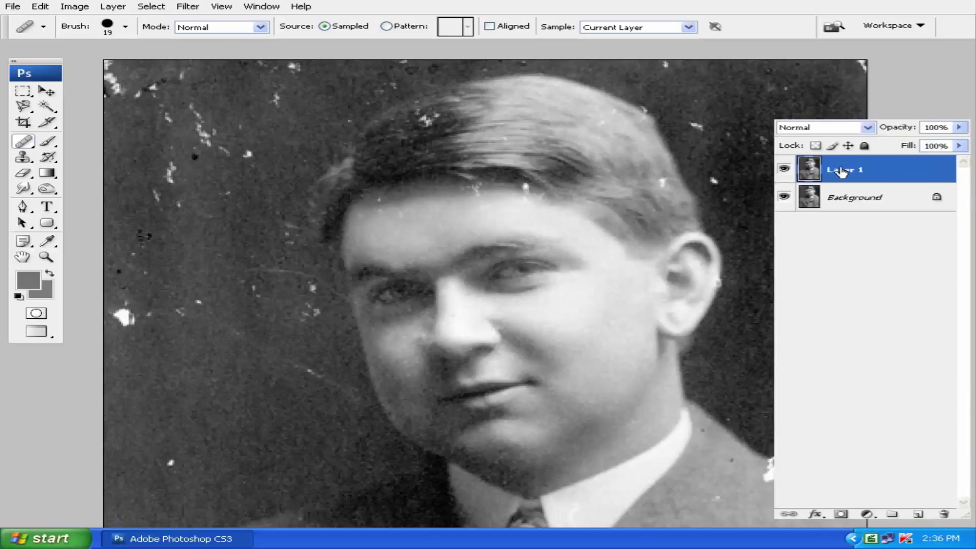
{"action": "left_click_drag", "start_coordinate": [453, 207], "coordinate": [312, 225]}
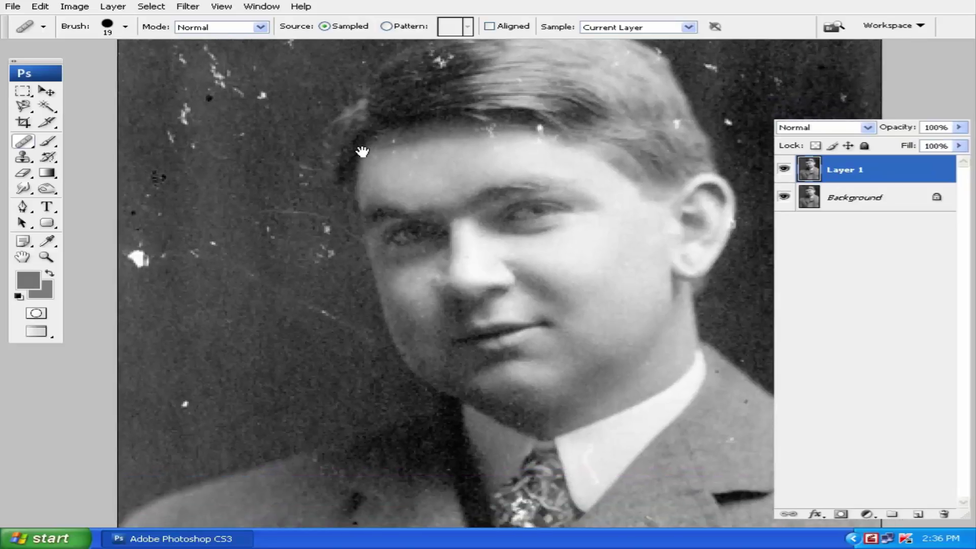
Enlarge the Healing Brush, sample clean background, and heal the lower-left specks
{"action": "scroll", "coordinate": [272, 295], "scroll_direction": "down", "scroll_amount": 1}
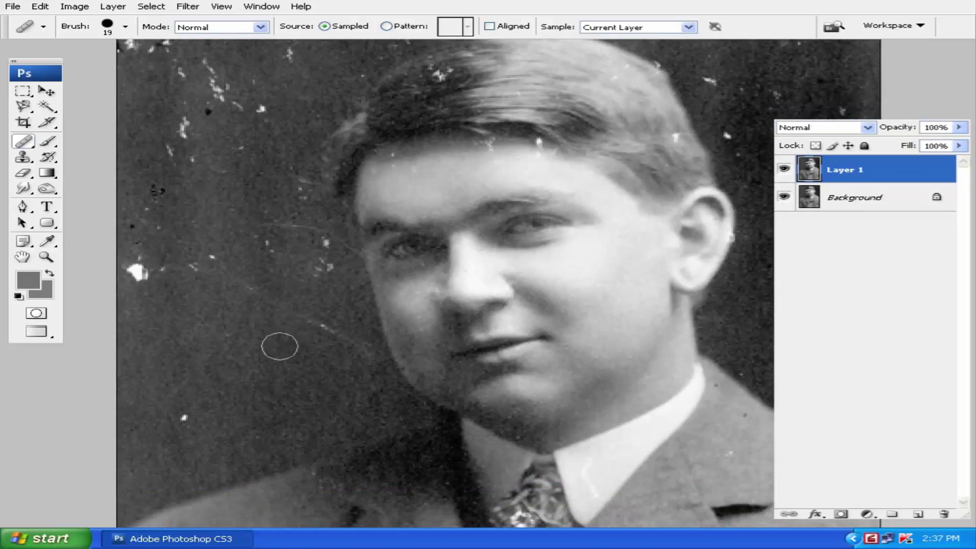
{"action": "key", "text": "bracketright"}
{"action": "key", "text": "bracketright"}
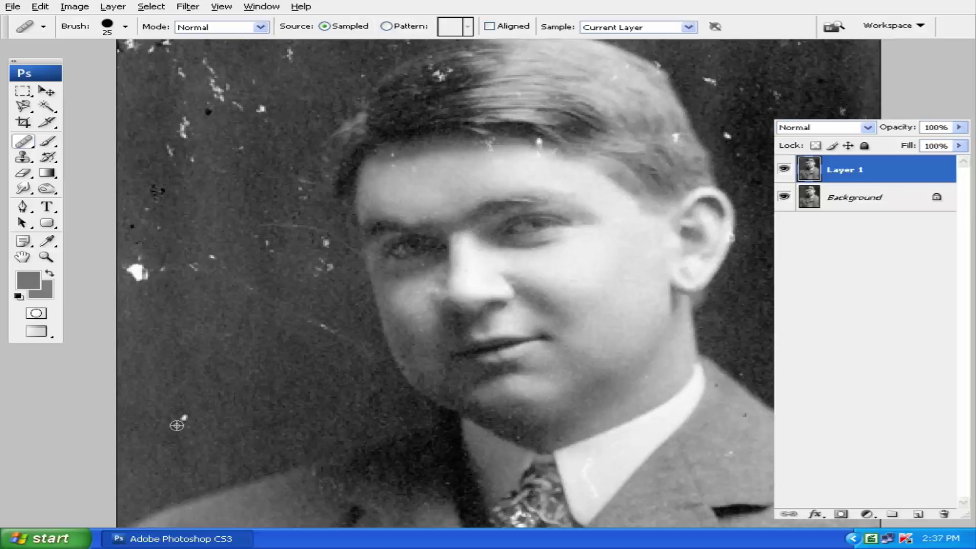
{"action": "left_click", "coordinate": [257, 374], "text": "alt"}
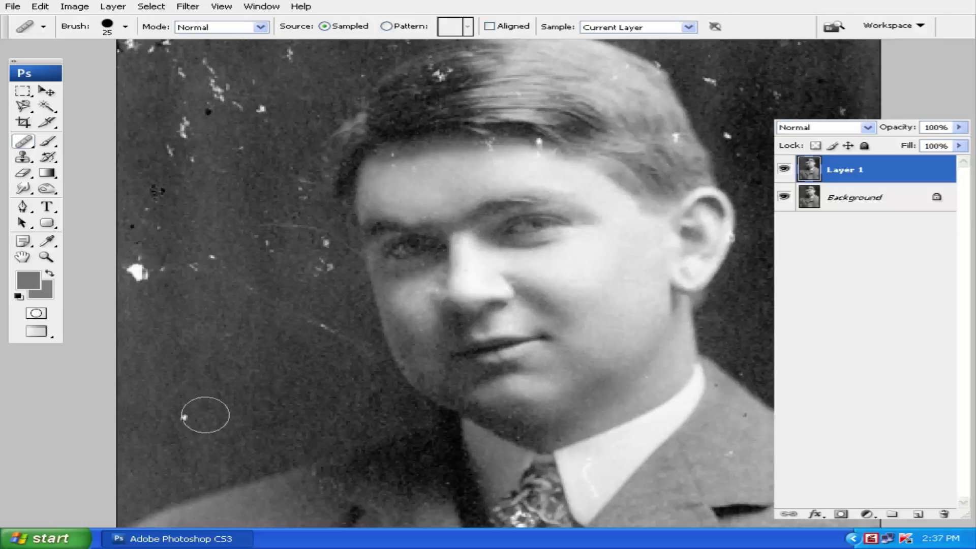
{"action": "left_click", "coordinate": [185, 417]}
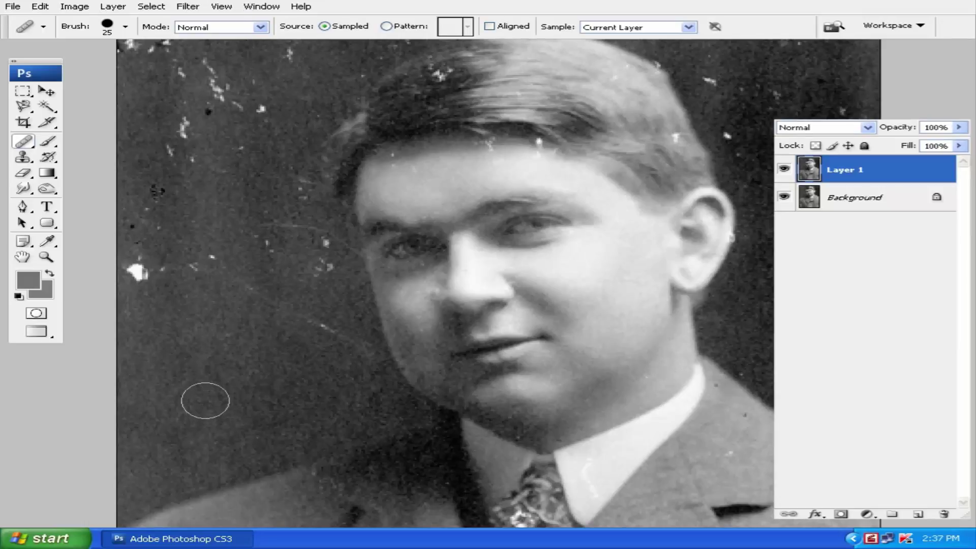
{"action": "mouse_move", "coordinate": [199, 264]}
{"action": "left_mouse_down"}
{"action": "mouse_move", "coordinate": [246, 271]}
{"action": "mouse_move", "coordinate": [229, 272]}
{"action": "left_mouse_up"}
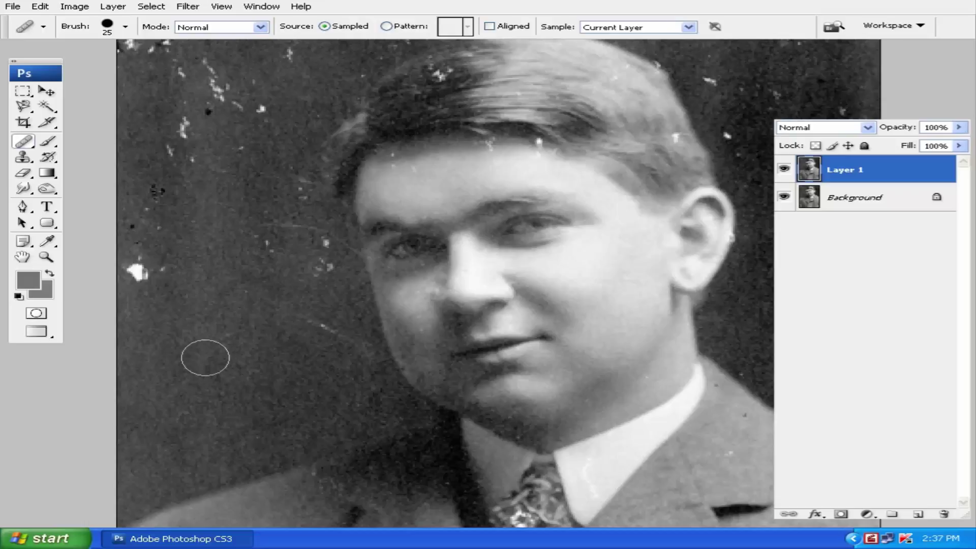
Alt-sample a clean patch of backdrop and paint over the specks left of the face
{"action": "left_click", "coordinate": [187, 396], "text": "alt"}
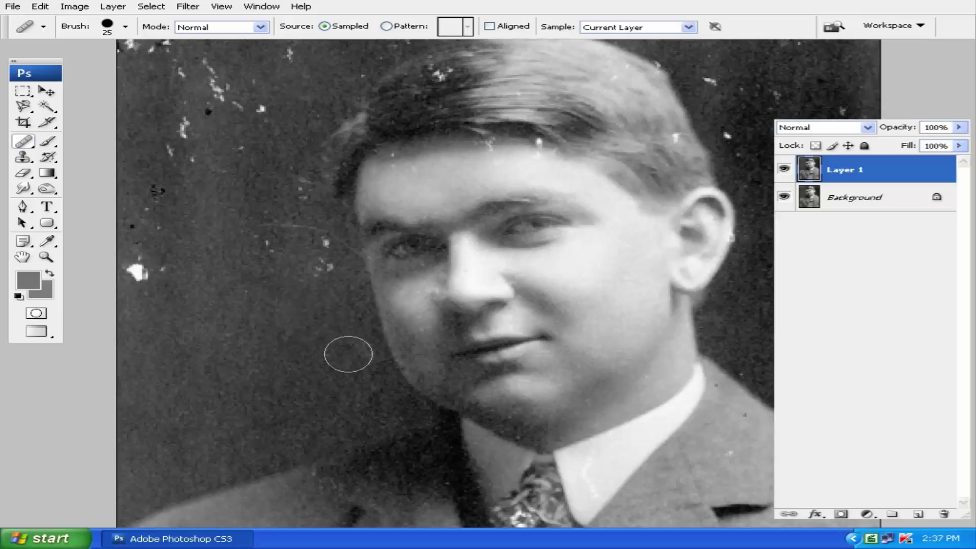
{"action": "key", "text": "alt"}
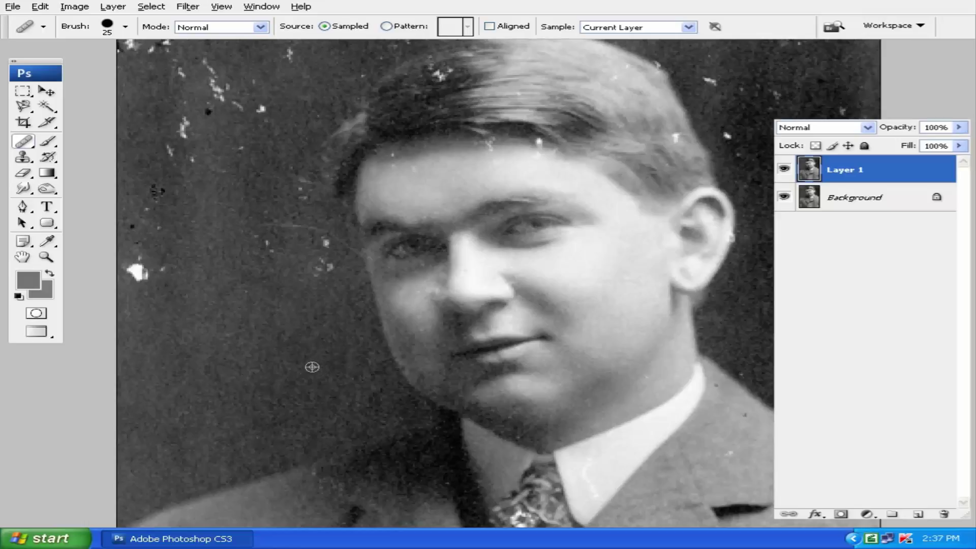
{"action": "left_click", "coordinate": [308, 359], "text": "alt"}
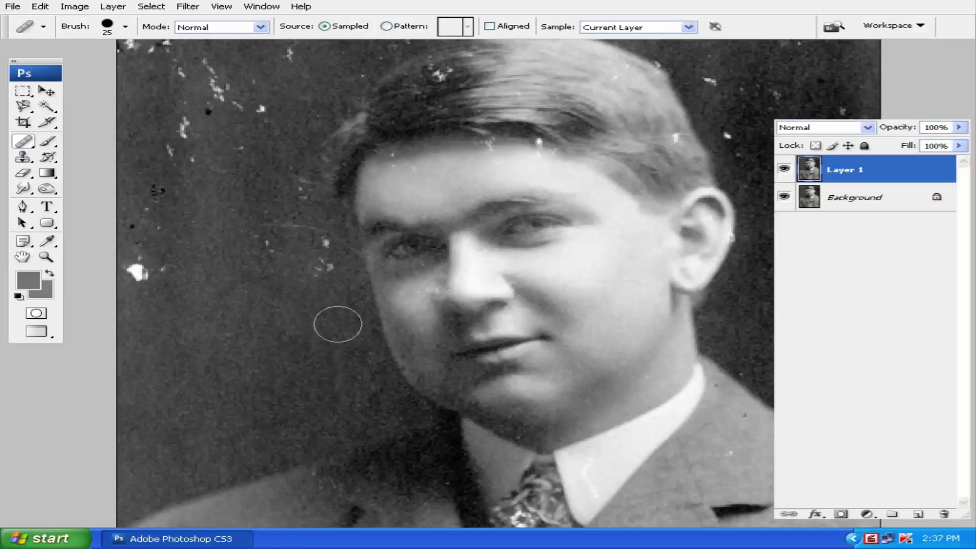
{"action": "left_click", "coordinate": [149, 275]}
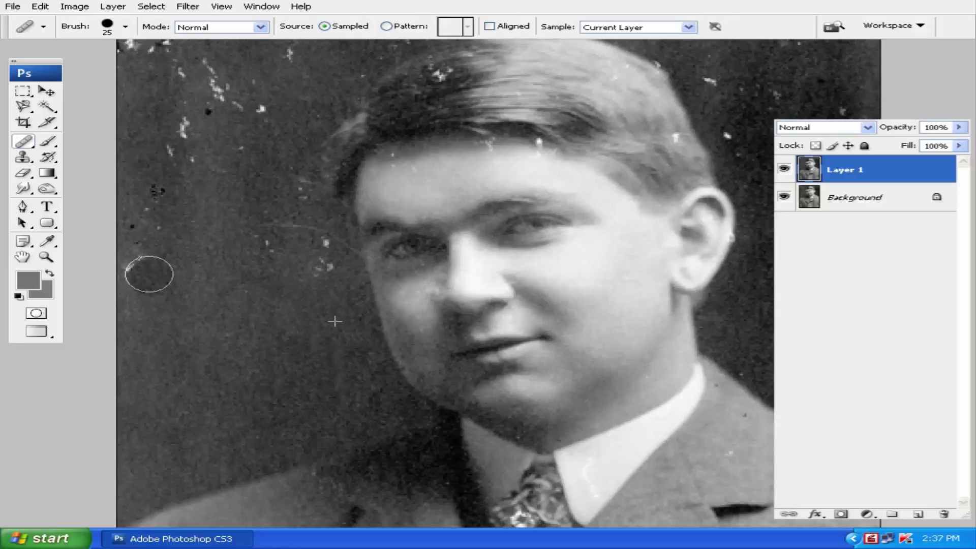
{"action": "mouse_move", "coordinate": [149, 274]}
{"action": "left_mouse_down"}
{"action": "mouse_move", "coordinate": [206, 254]}
{"action": "mouse_move", "coordinate": [205, 291]}
{"action": "left_mouse_up"}
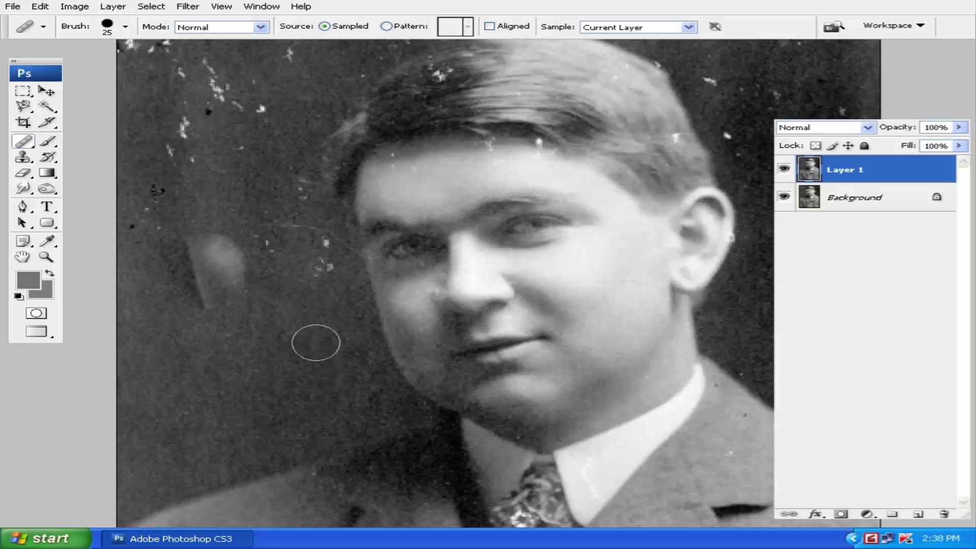
{"action": "left_click_drag", "start_coordinate": [155, 272], "coordinate": [143, 262]}
{"action": "left_click_drag", "start_coordinate": [145, 228], "coordinate": [135, 211]}
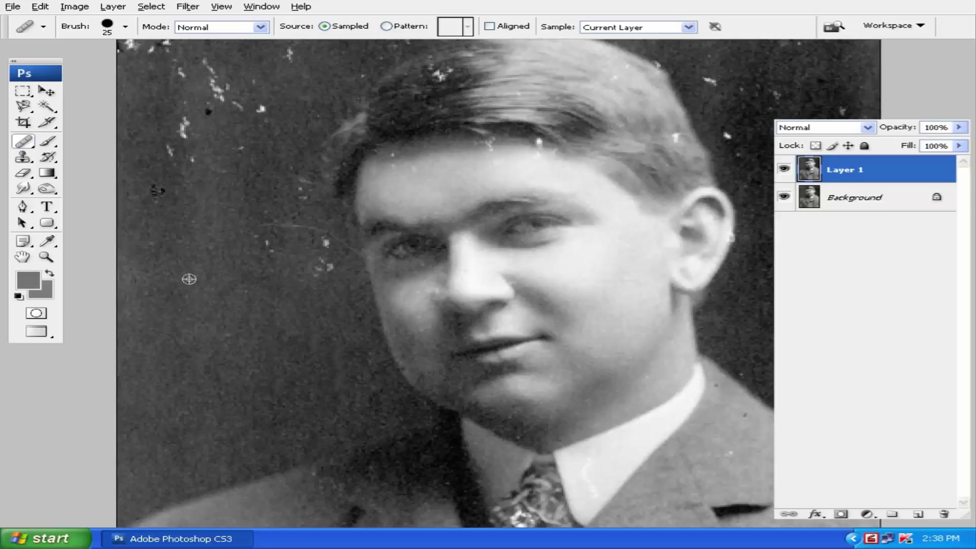
Zoom in on the backdrop specks left of the face, set the healing brush to 25, and sample clean backdrop
{"action": "key", "text": "ctrl+plus"}
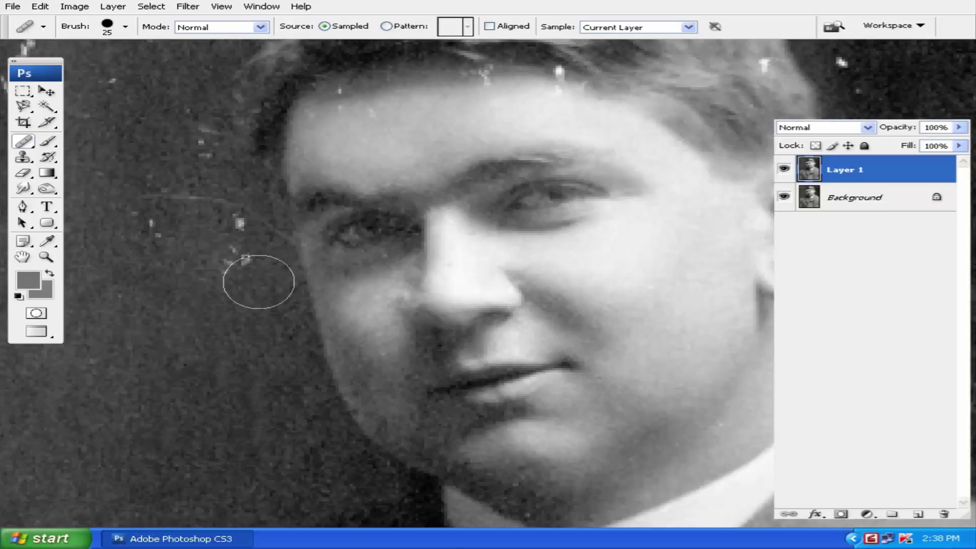
{"action": "key", "text": "ctrl+plus"}
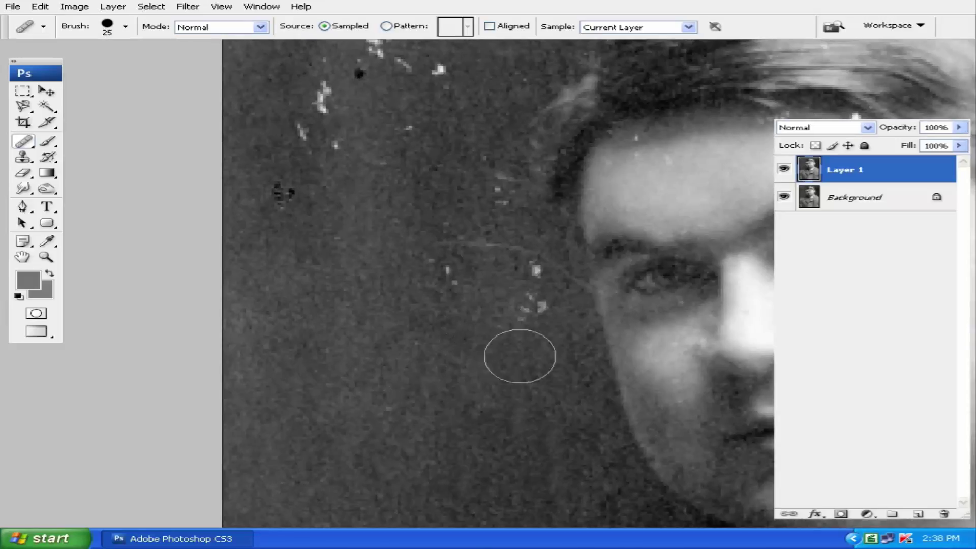
{"action": "left_click_drag", "start_coordinate": [509, 350], "coordinate": [445, 334]}
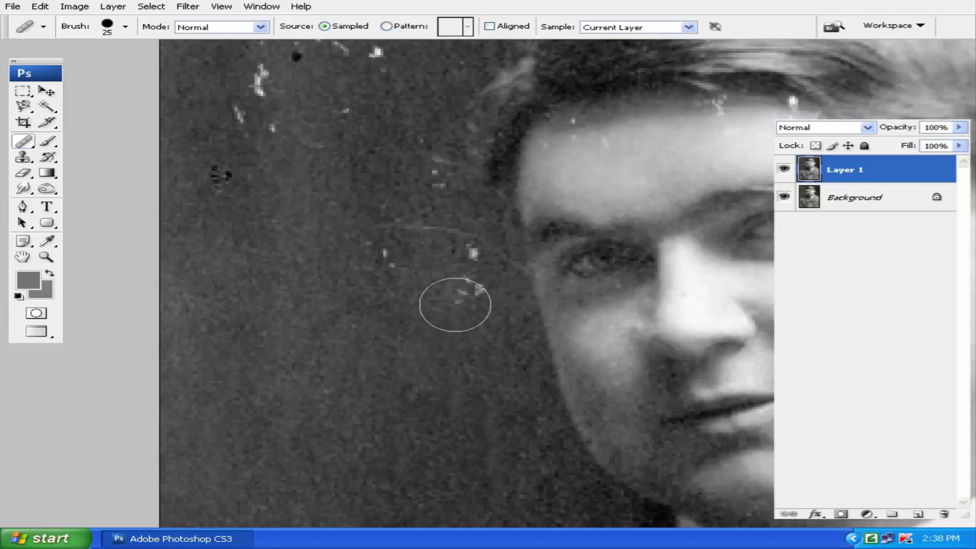
{"action": "key", "text": "bracketleft"}
{"action": "key", "text": "bracketleft"}
{"action": "key", "text": "bracketleft"}
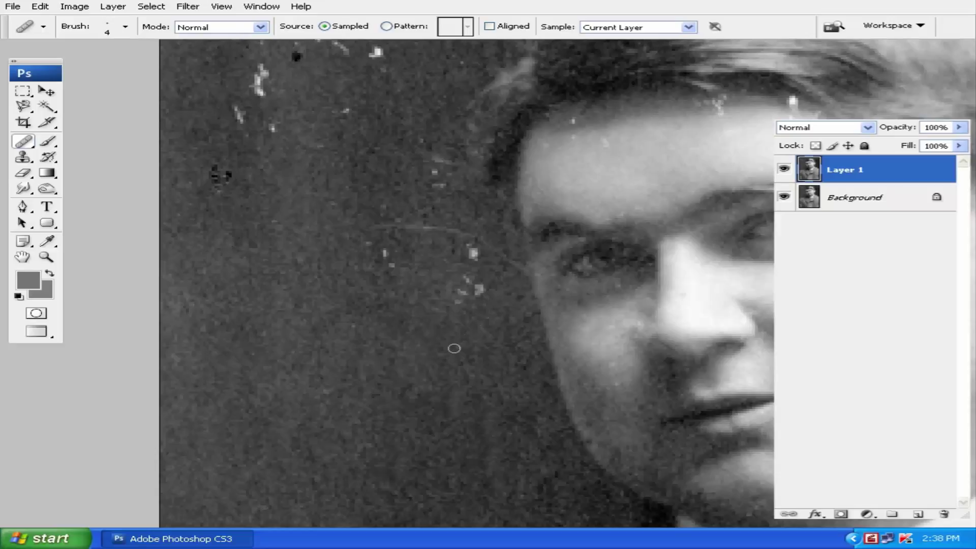
{"action": "key", "text": "bracketright"}
{"action": "key", "text": "bracketright"}
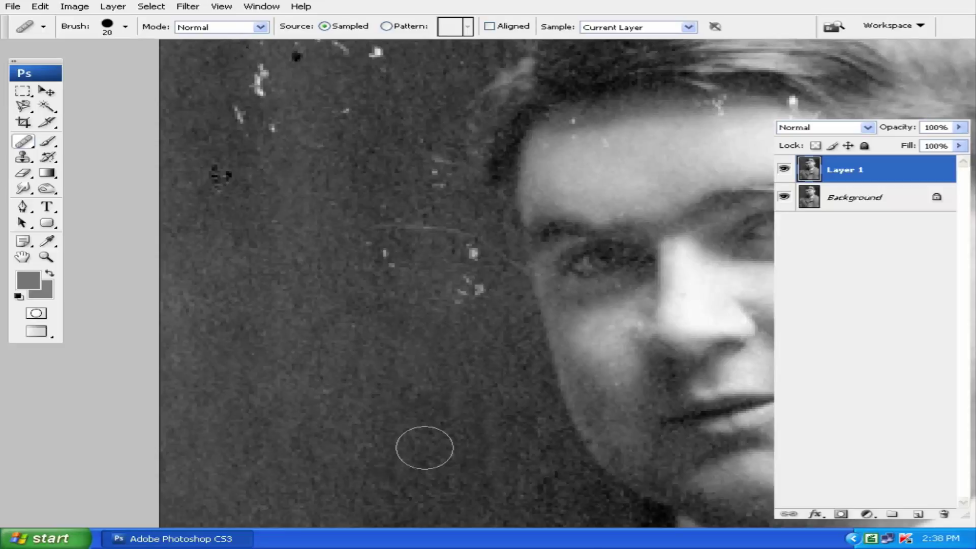
{"action": "key", "text": "bracketleft"}
{"action": "key", "text": "bracketleft"}
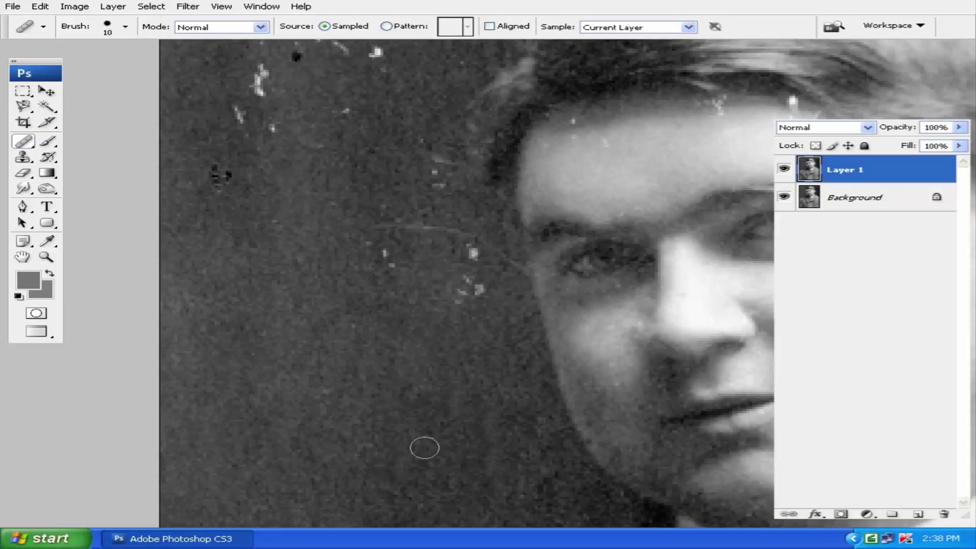
{"action": "key", "text": "bracketright"}
{"action": "key", "text": "bracketright"}
{"action": "key", "text": "bracketright"}
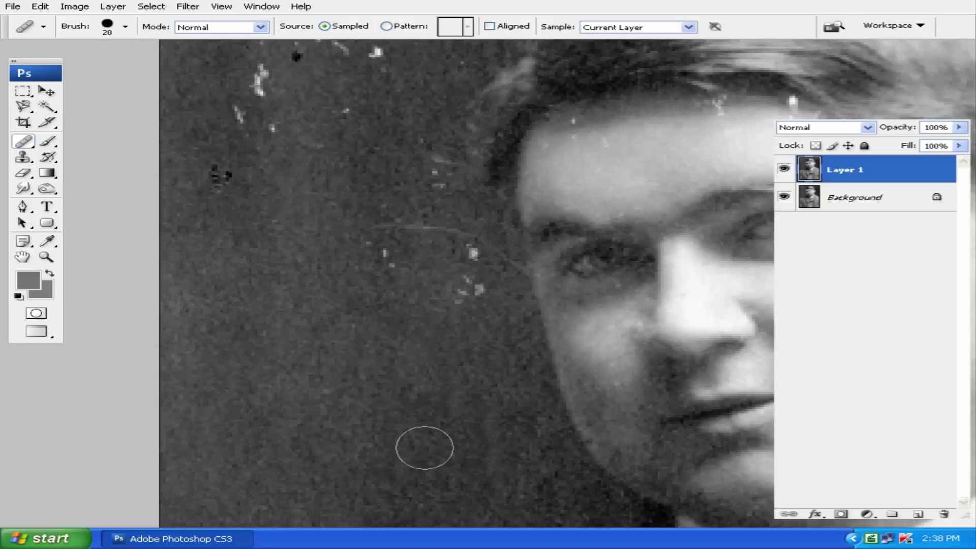
{"action": "key", "text": "bracketright"}
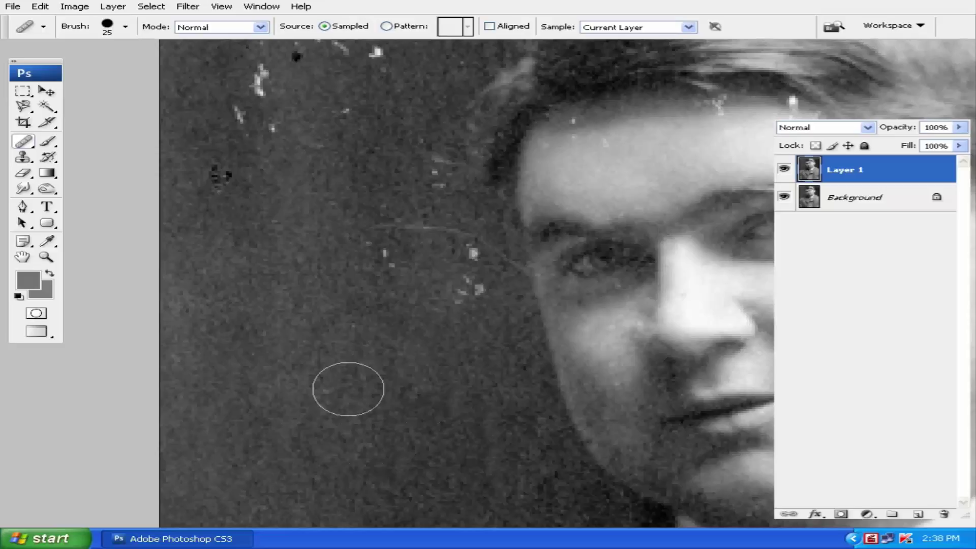
{"action": "left_click", "coordinate": [348, 389], "text": "alt"}
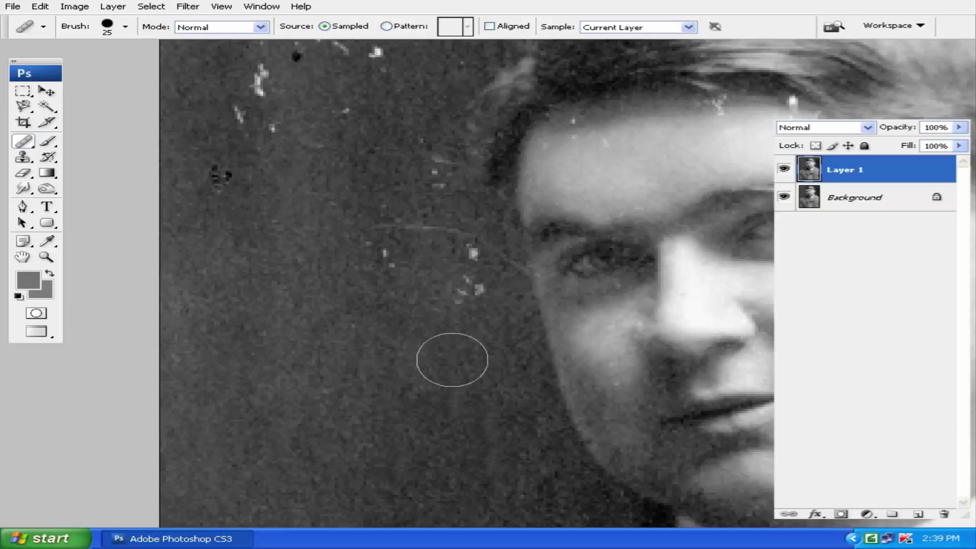
{"action": "mouse_move", "coordinate": [510, 233]}
{"action": "left_mouse_down"}
{"action": "mouse_move", "coordinate": [454, 256]}
{"action": "mouse_move", "coordinate": [472, 259]}
{"action": "mouse_move", "coordinate": [468, 236]}
{"action": "left_mouse_up"}
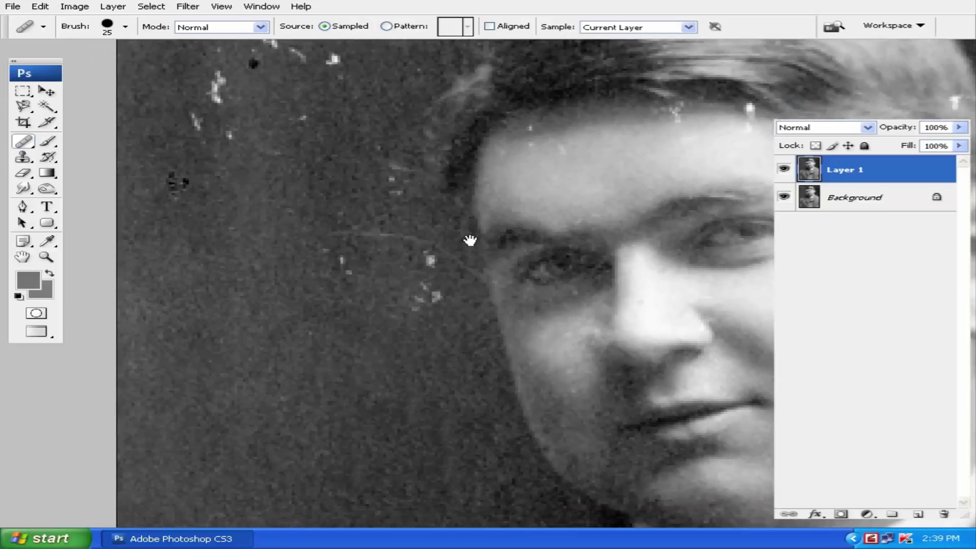
With a smaller healing brush, heal the dust specks and faint scratch in the backdrop beside the face
{"action": "key", "text": "bracketleft"}
{"action": "left_click", "coordinate": [368, 409], "text": "alt"}
{"action": "left_click_drag", "start_coordinate": [426, 318], "coordinate": [436, 293]}
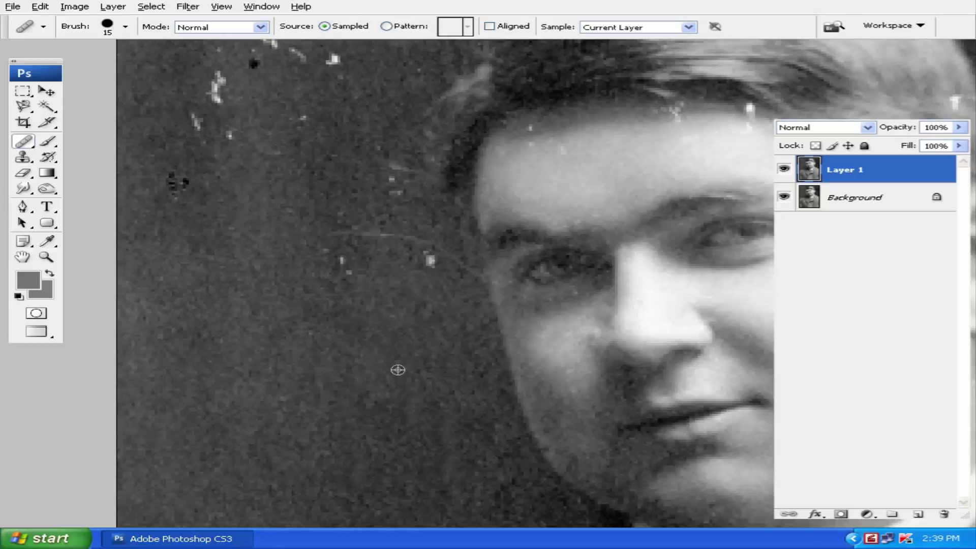
{"action": "left_click", "coordinate": [382, 356], "text": "alt"}
{"action": "left_click", "coordinate": [344, 266]}
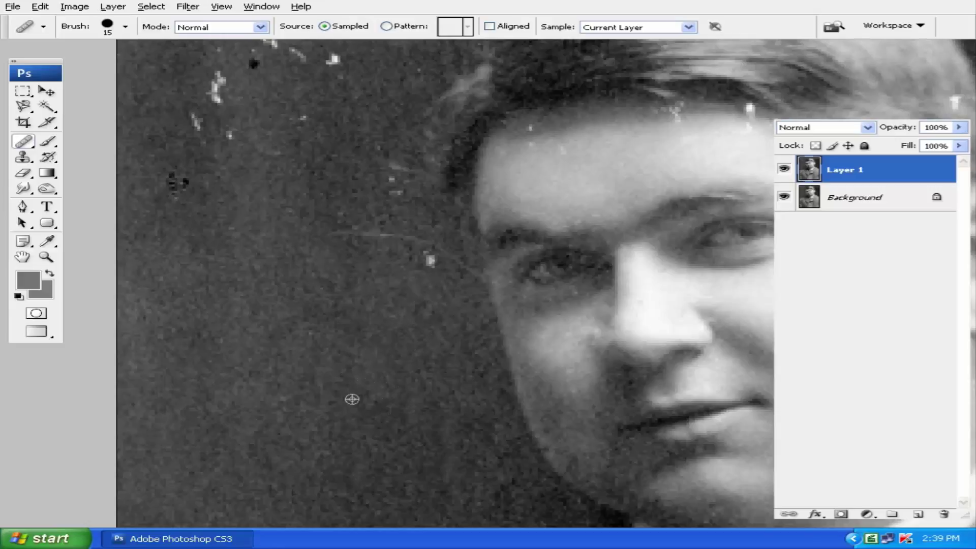
{"action": "left_click", "coordinate": [318, 397], "text": "alt"}
{"action": "left_click_drag", "start_coordinate": [335, 319], "coordinate": [283, 333]}
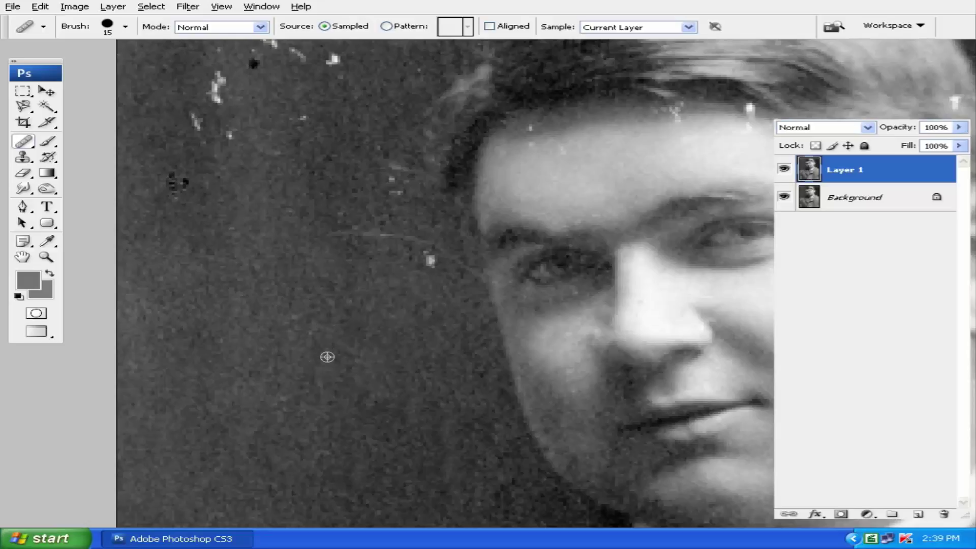
{"action": "left_click_drag", "start_coordinate": [430, 260], "coordinate": [336, 234]}
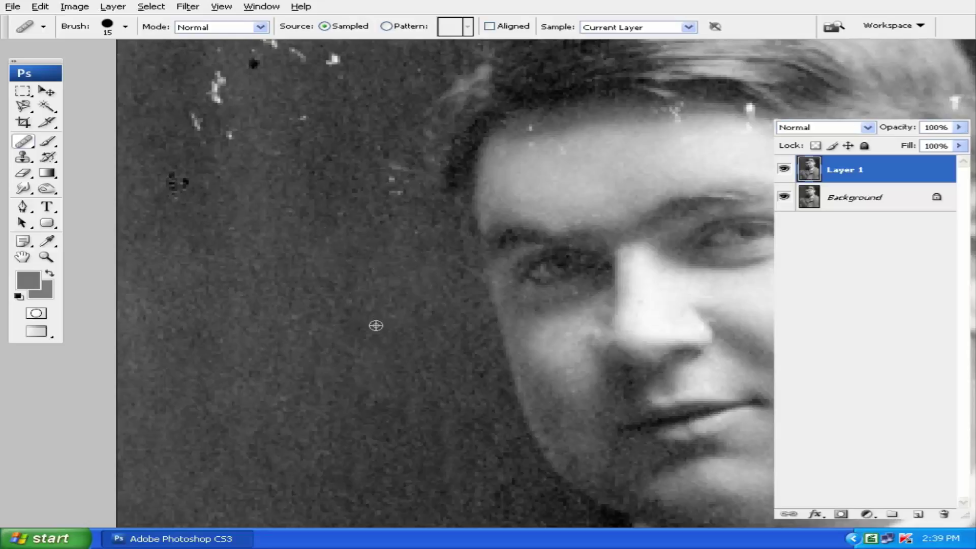
{"action": "left_click", "coordinate": [375, 325], "text": "alt"}
Heal the specks higher up the backdrop and the white specks above the hairline
{"action": "left_click_drag", "start_coordinate": [441, 271], "coordinate": [283, 212]}
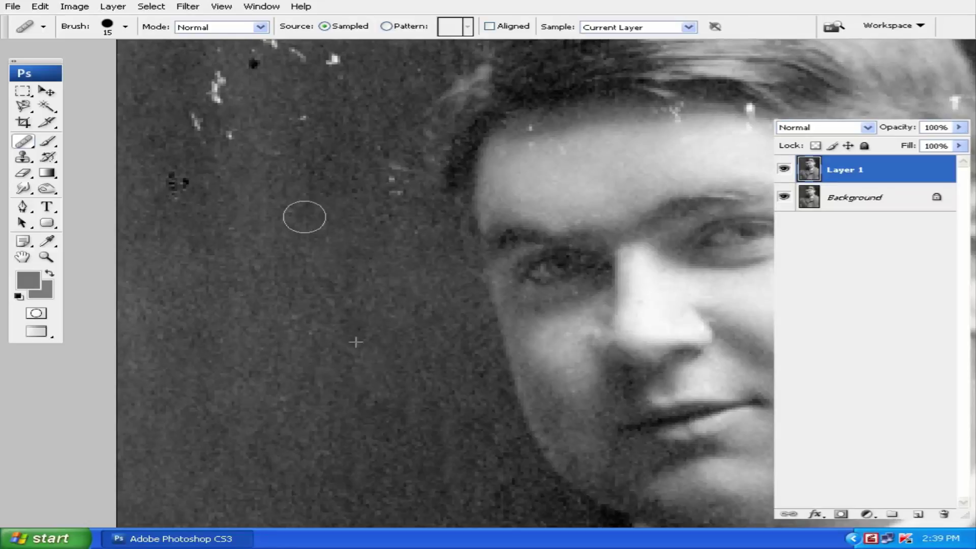
{"action": "left_click_drag", "start_coordinate": [250, 256], "coordinate": [227, 214]}
{"action": "left_click_drag", "start_coordinate": [285, 311], "coordinate": [315, 352]}
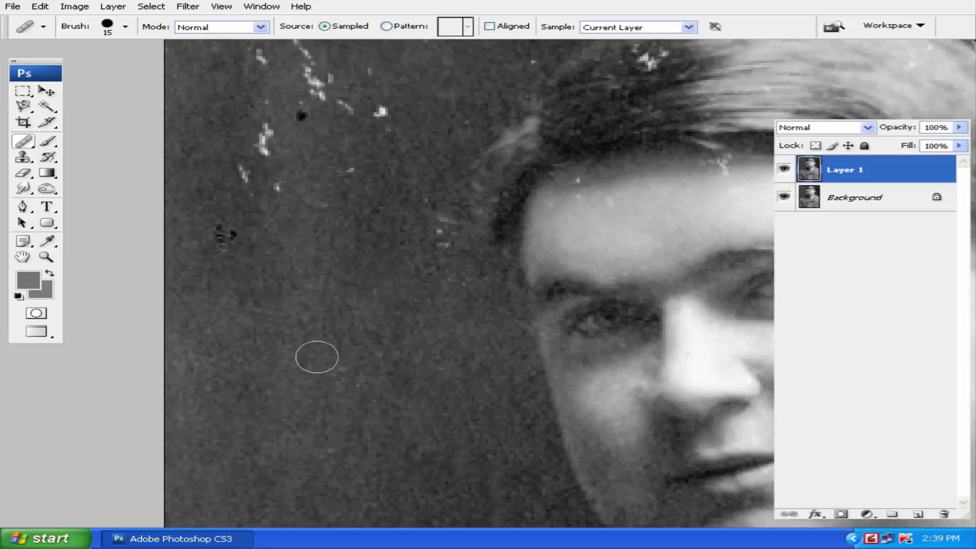
{"action": "left_click_drag", "start_coordinate": [241, 275], "coordinate": [226, 235]}
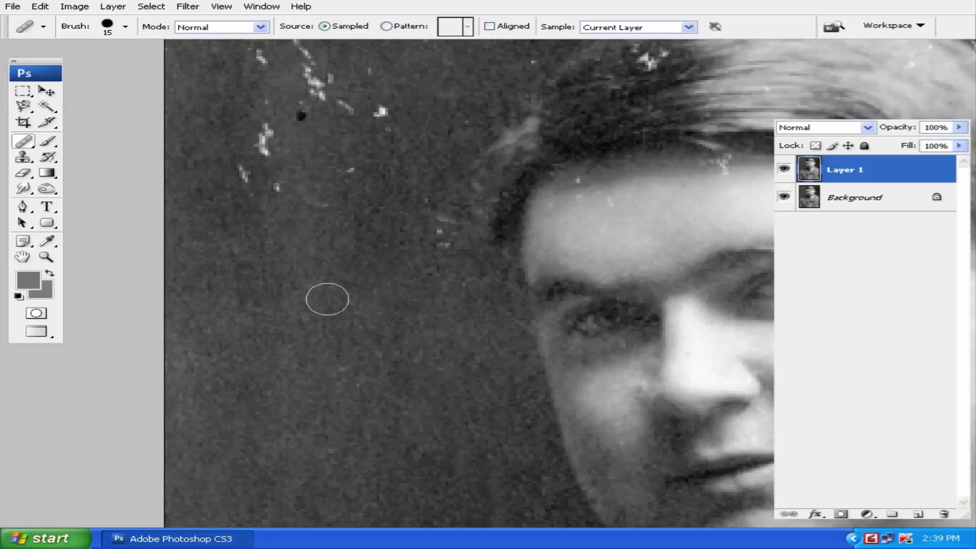
{"action": "left_click_drag", "start_coordinate": [326, 299], "coordinate": [341, 322]}
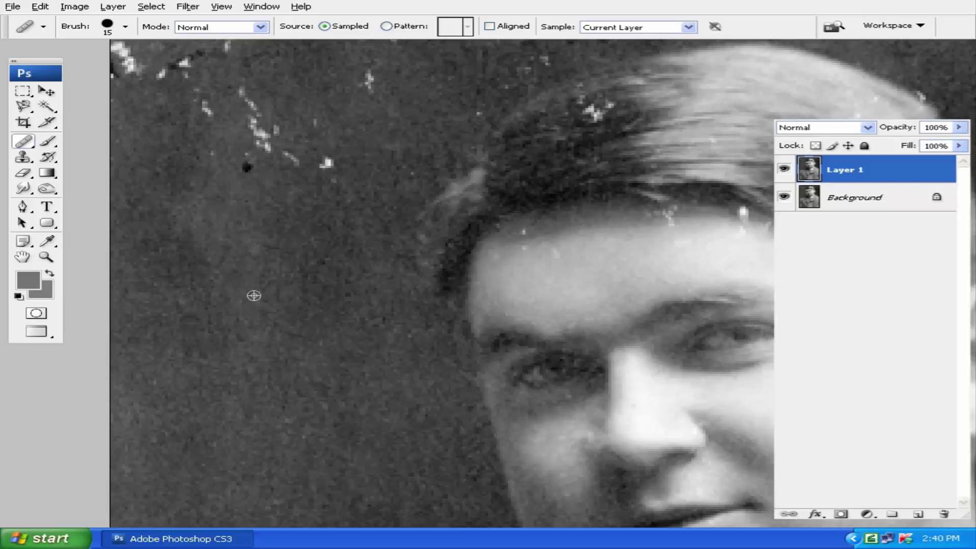
{"action": "left_click", "coordinate": [240, 158]}
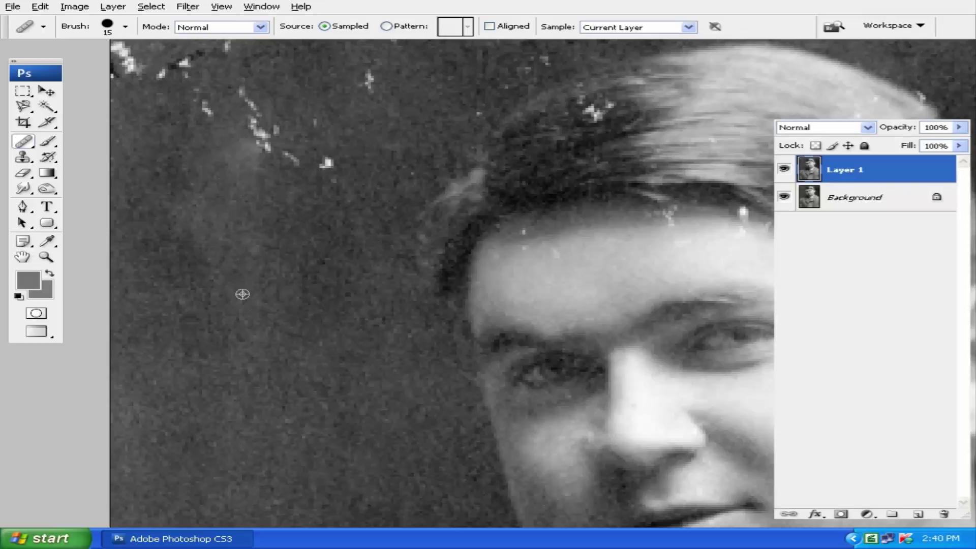
{"action": "left_click_drag", "start_coordinate": [279, 148], "coordinate": [249, 140]}
{"action": "left_click", "coordinate": [327, 163]}
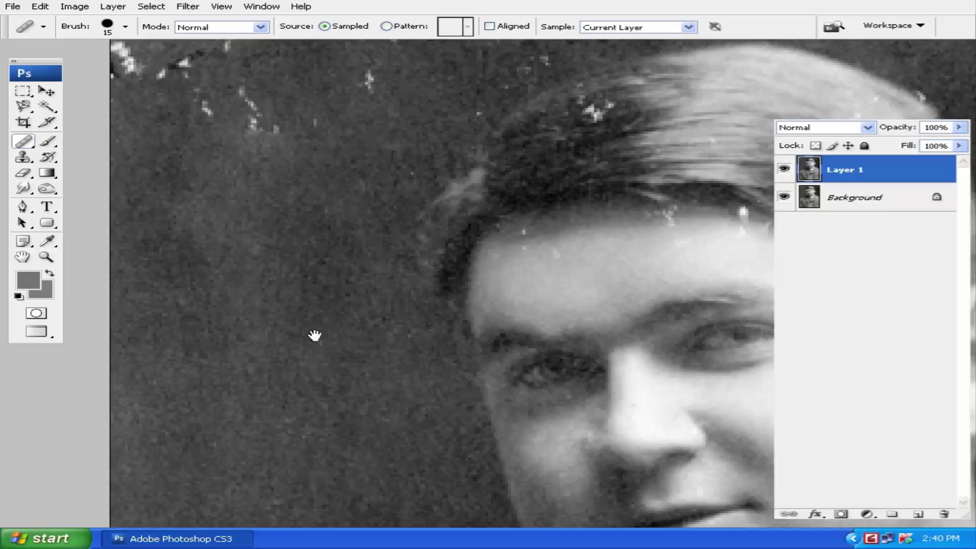
Heal the white specks near the hair and the streak along the photo's top-left edge
{"action": "scroll", "coordinate": [317, 333], "scroll_direction": "down", "scroll_amount": 1}
{"action": "scroll", "coordinate": [388, 430], "scroll_direction": "up", "scroll_amount": 1}
{"action": "left_click", "coordinate": [361, 387], "text": "alt"}
{"action": "mouse_move", "coordinate": [332, 267]}
{"action": "left_mouse_down"}
{"action": "mouse_move", "coordinate": [327, 233]}
{"action": "mouse_move", "coordinate": [273, 179]}
{"action": "left_mouse_up"}
{"action": "left_click", "coordinate": [299, 163]}
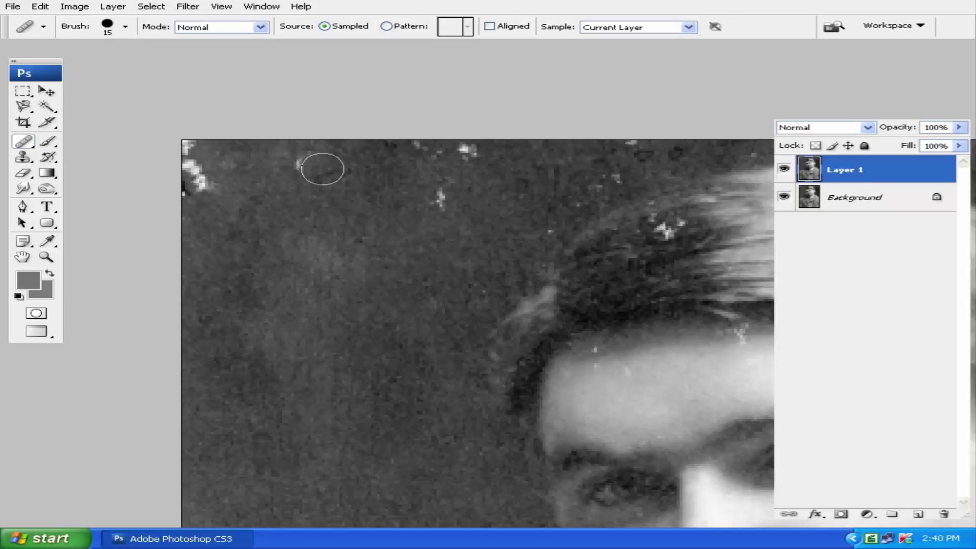
{"action": "left_click", "coordinate": [229, 192], "text": "alt"}
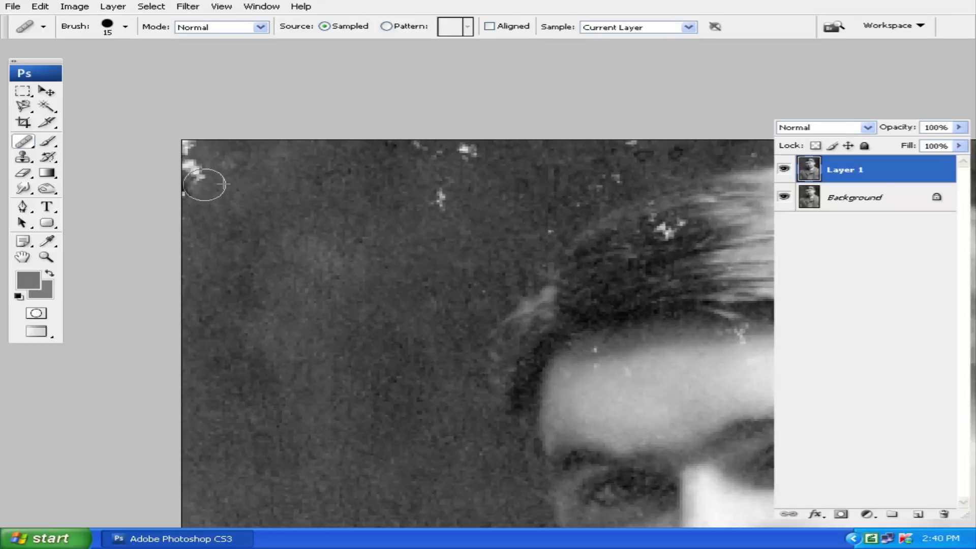
{"action": "mouse_move", "coordinate": [207, 179]}
{"action": "left_mouse_down"}
{"action": "mouse_move", "coordinate": [190, 190]}
{"action": "mouse_move", "coordinate": [206, 155]}
{"action": "left_mouse_up"}
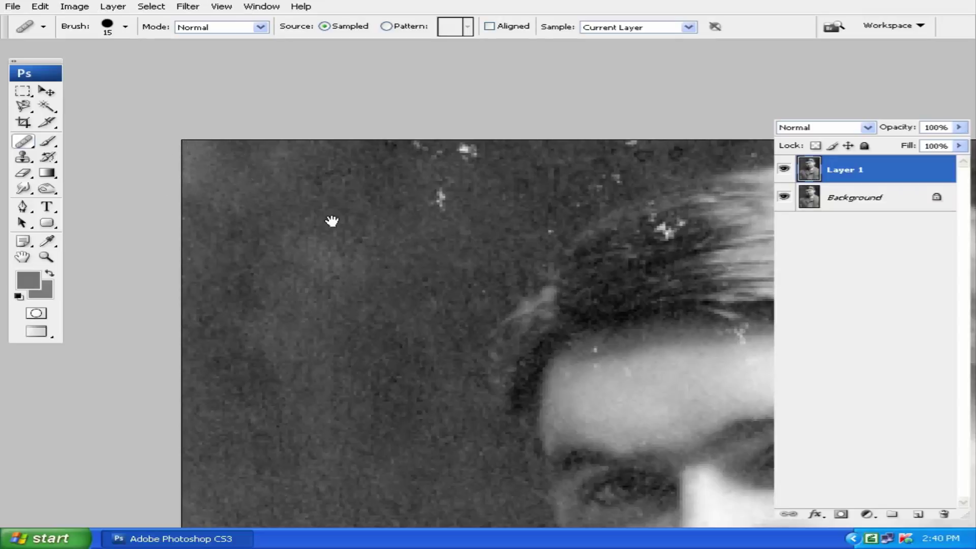
Heal the remaining specks along the top edge, then pan back to the face and ear
{"action": "left_click_drag", "start_coordinate": [331, 220], "coordinate": [253, 207]}
{"action": "left_click", "coordinate": [320, 211], "text": "alt"}
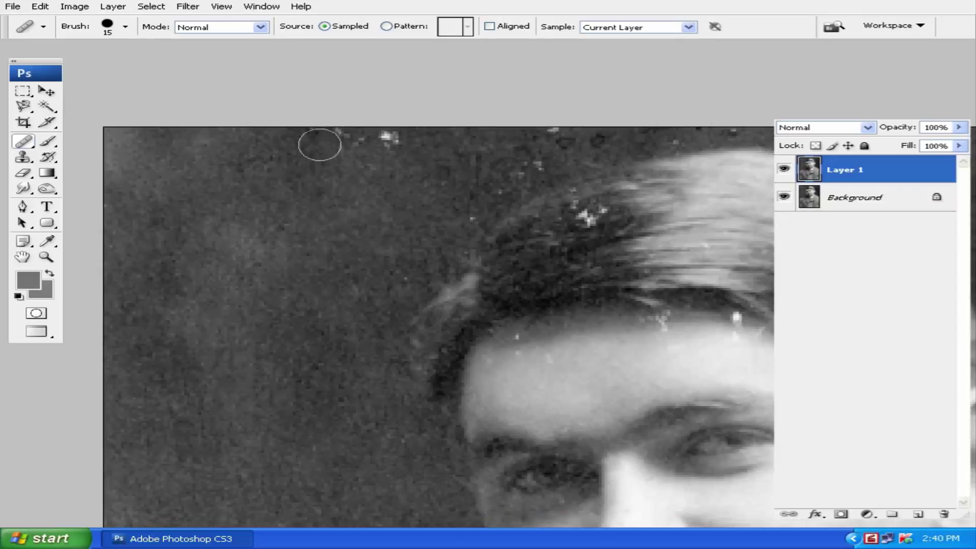
{"action": "left_click_drag", "start_coordinate": [318, 142], "coordinate": [388, 147]}
{"action": "mouse_move", "coordinate": [429, 265]}
{"action": "left_mouse_down"}
{"action": "mouse_move", "coordinate": [445, 203]}
{"action": "mouse_move", "coordinate": [345, 235]}
{"action": "left_mouse_up"}
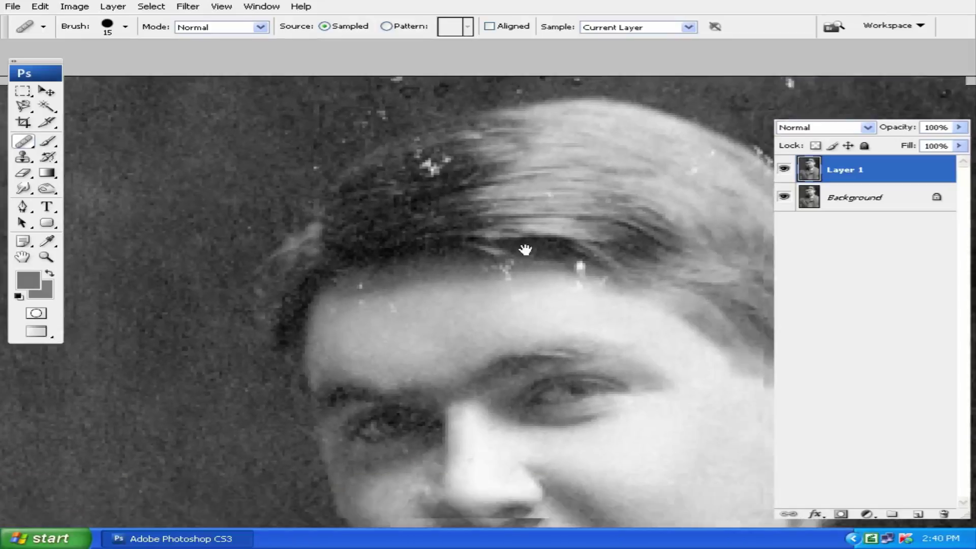
{"action": "left_click_drag", "start_coordinate": [525, 250], "coordinate": [437, 218]}
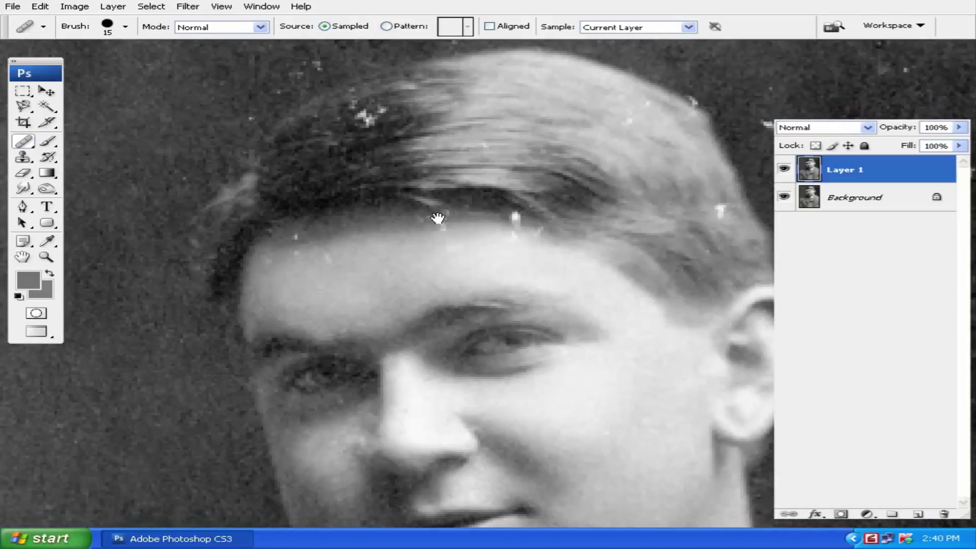
Zoom out to the whole face and select the Patch Tool from the healing flyout
{"action": "key", "text": "ctrl+minus"}
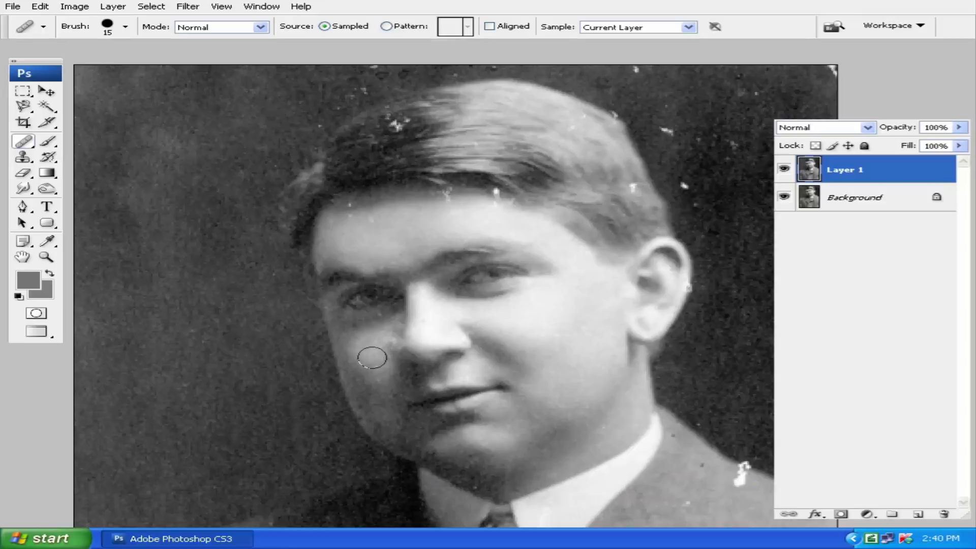
{"action": "left_click", "coordinate": [22, 146]}
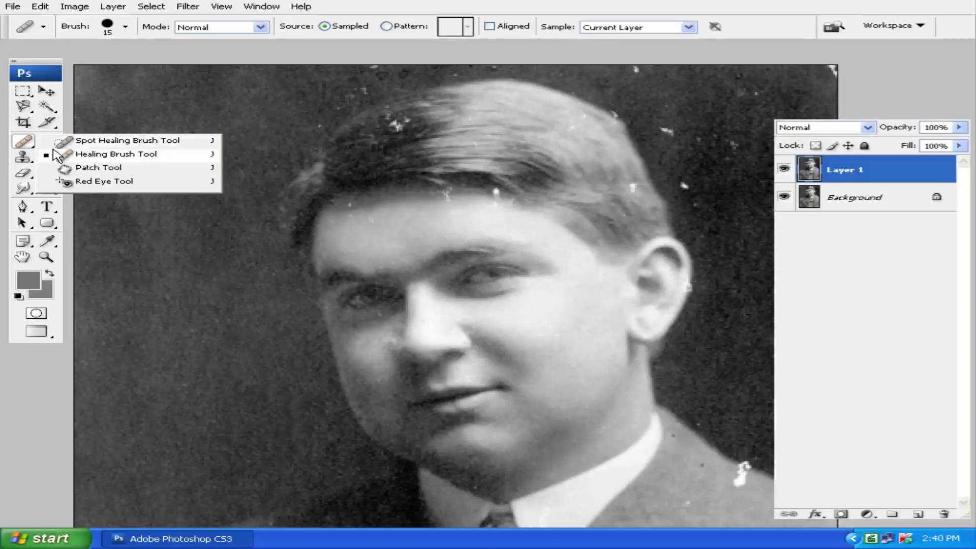
{"action": "left_click", "coordinate": [119, 171]}
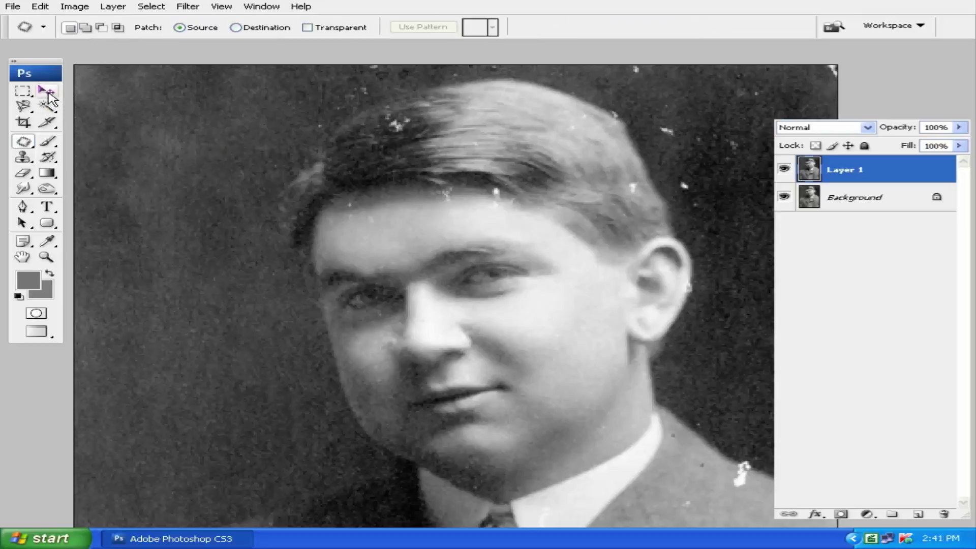
{"action": "scroll", "coordinate": [487, 484], "scroll_direction": "down", "scroll_amount": 3}
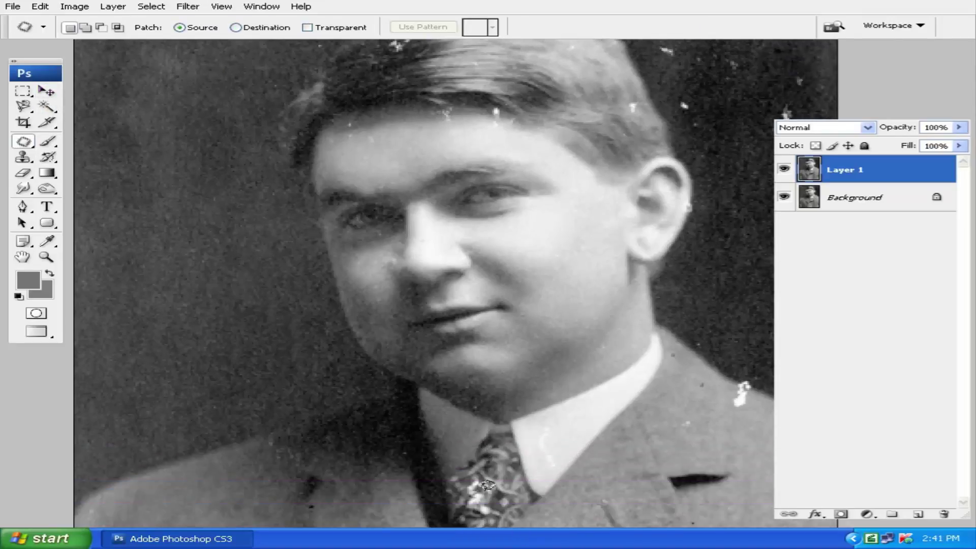
{"action": "scroll", "coordinate": [571, 288], "scroll_direction": "up", "scroll_amount": 4}
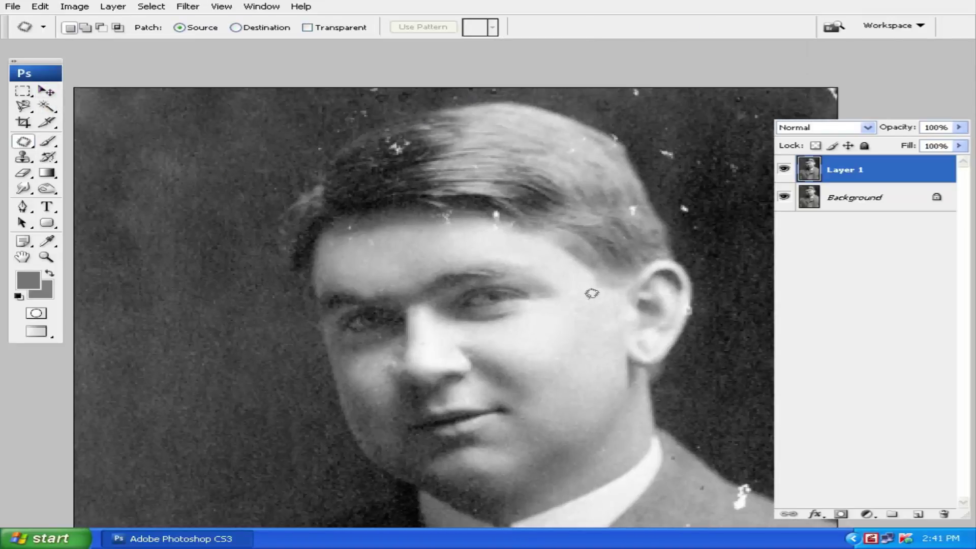
Hide Layer 1 and duplicate the Background layer into a Background copy
{"action": "left_click", "coordinate": [784, 170]}
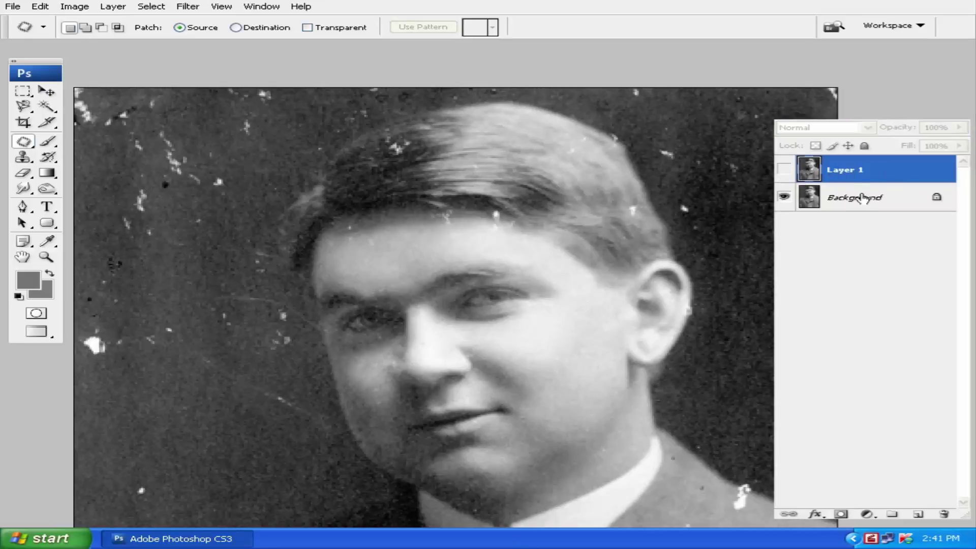
{"action": "left_click", "coordinate": [866, 200]}
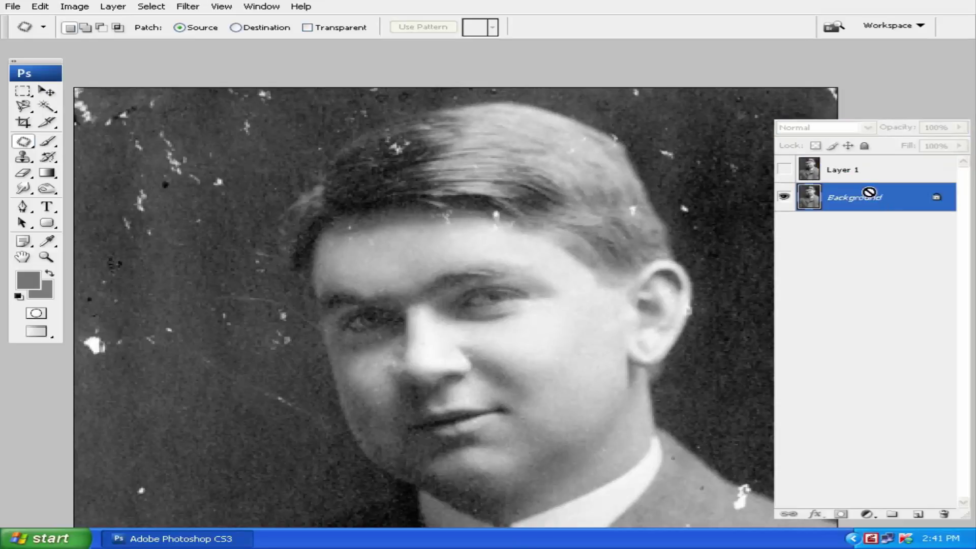
{"action": "left_click_drag", "start_coordinate": [870, 192], "coordinate": [863, 196]}
{"action": "scroll", "coordinate": [680, 242], "scroll_direction": "down", "scroll_amount": 2}
{"action": "scroll", "coordinate": [588, 227], "scroll_direction": "left", "scroll_amount": 3}
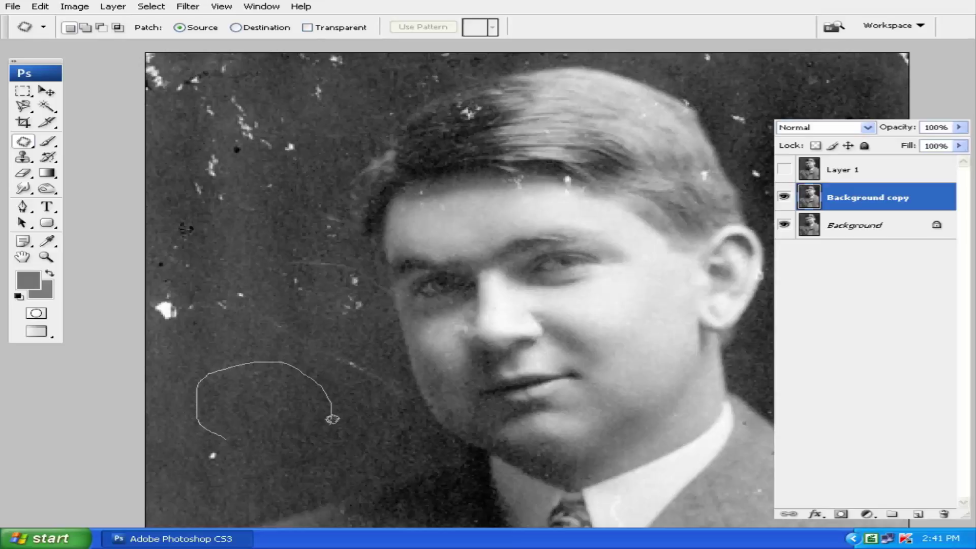
Outline a lower-left background area, preview patch sources above it, then discard the outline
{"action": "left_click_drag", "start_coordinate": [229, 434], "coordinate": [244, 436]}
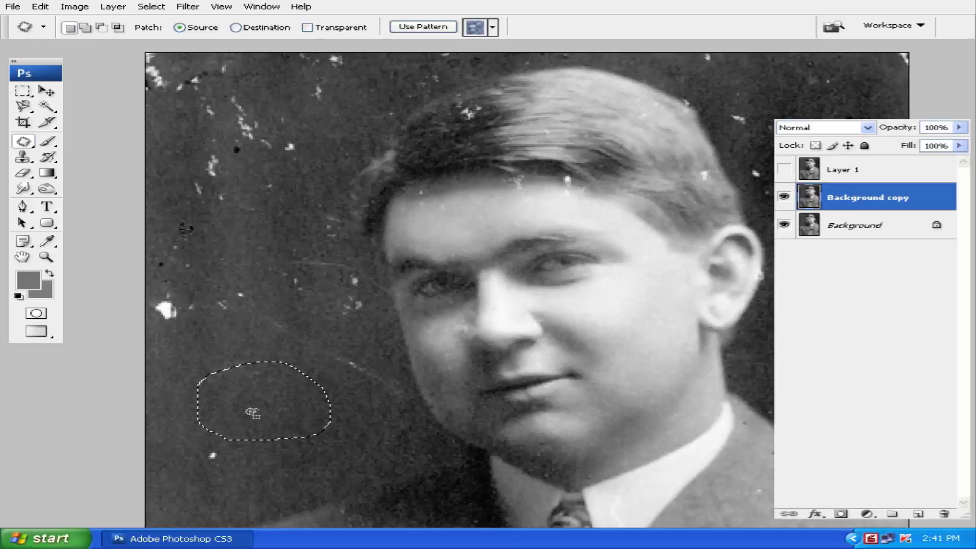
{"action": "left_click_drag", "start_coordinate": [262, 382], "coordinate": [238, 156]}
{"action": "left_click_drag", "start_coordinate": [257, 387], "coordinate": [217, 285]}
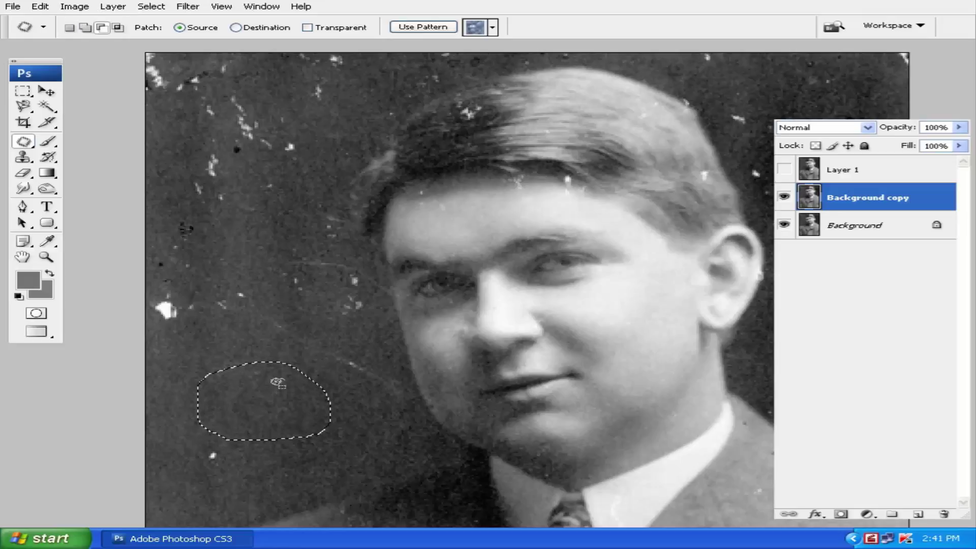
{"action": "scroll", "coordinate": [277, 383], "scroll_direction": "right", "scroll_amount": 1}
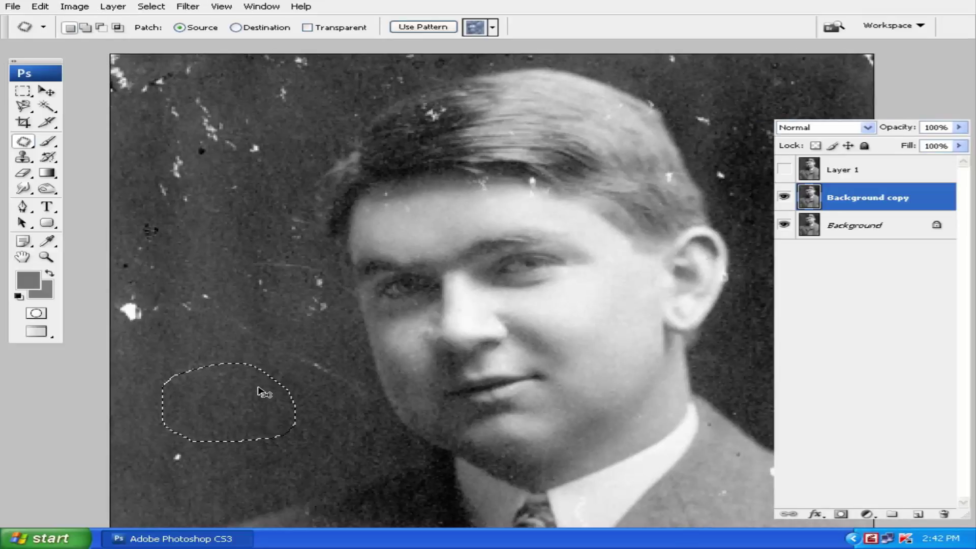
{"action": "key", "text": "ctrl+d"}
Patch the lower-left area and the white blob at the left edge with clean background texture
{"action": "left_click_drag", "start_coordinate": [25, 145], "coordinate": [76, 168]}
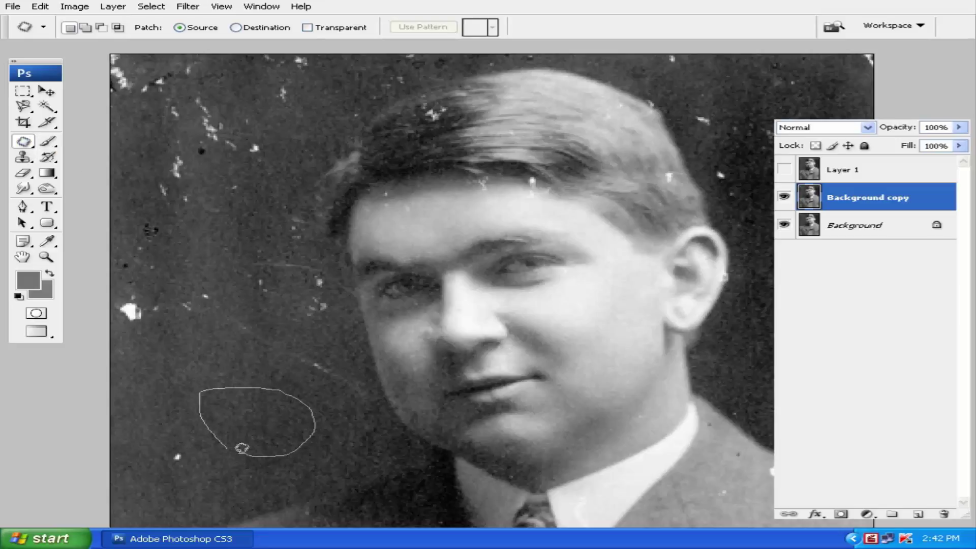
{"action": "left_click_drag", "start_coordinate": [242, 449], "coordinate": [153, 311]}
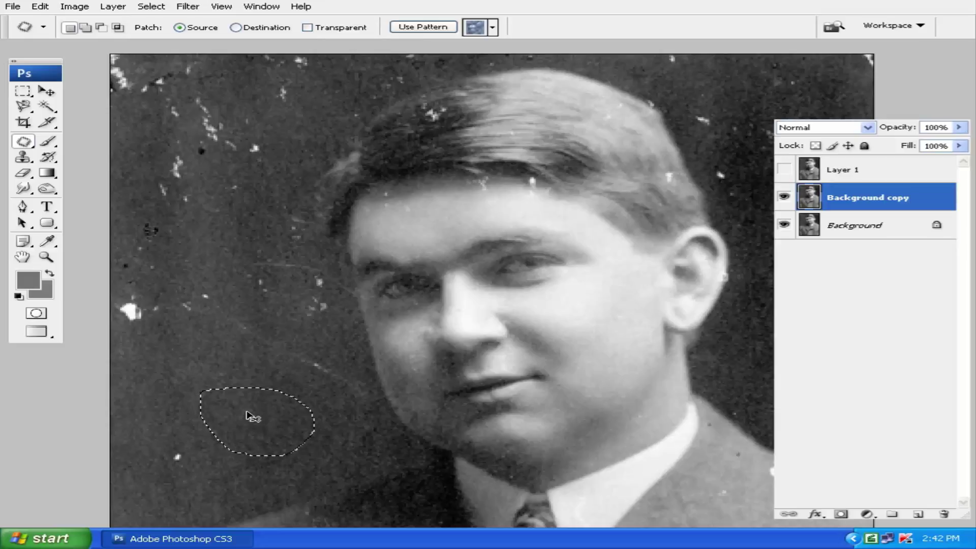
{"action": "key", "text": "ctrl+d"}
{"action": "left_click_drag", "start_coordinate": [206, 324], "coordinate": [153, 324]}
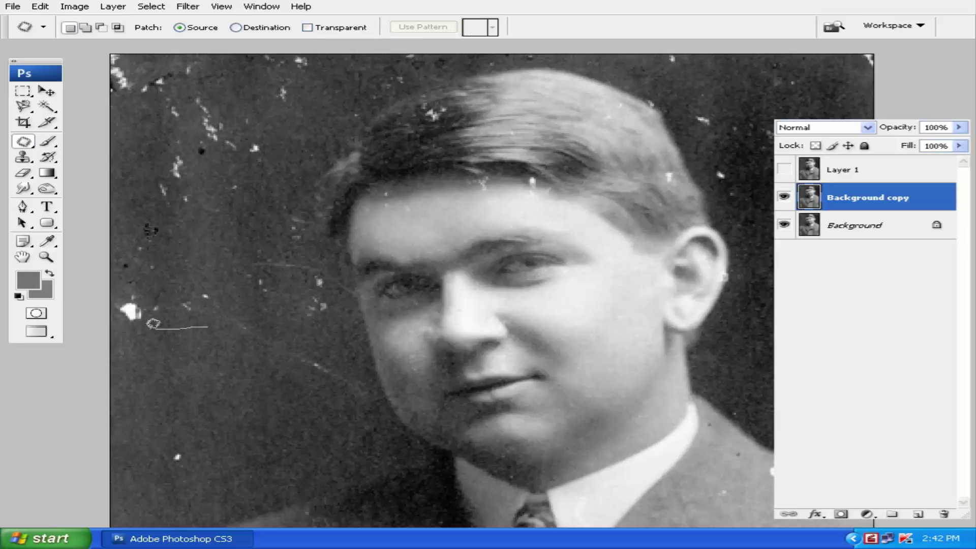
{"action": "left_click_drag", "start_coordinate": [230, 306], "coordinate": [229, 308]}
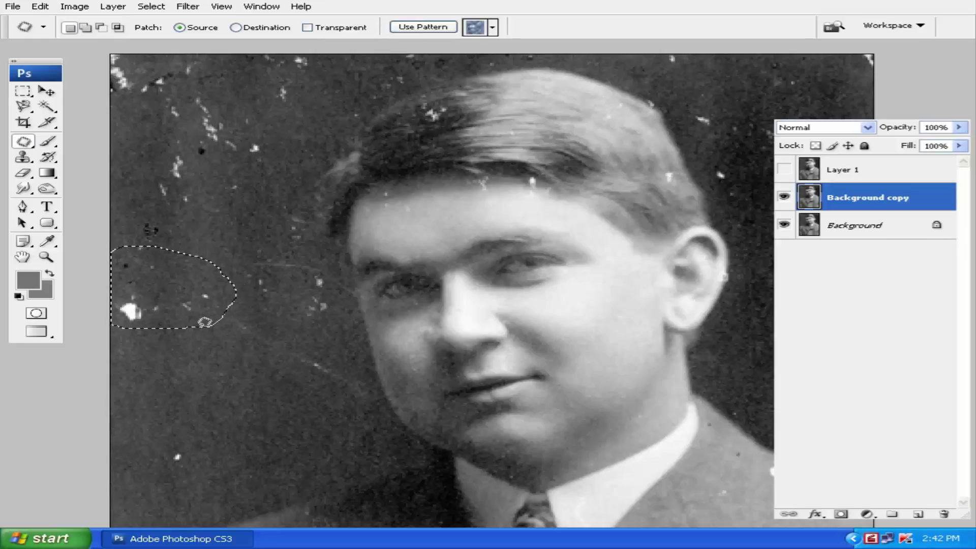
{"action": "mouse_move", "coordinate": [174, 280]}
{"action": "left_mouse_down"}
{"action": "mouse_move", "coordinate": [240, 395]}
{"action": "mouse_move", "coordinate": [260, 404]}
{"action": "left_mouse_up"}
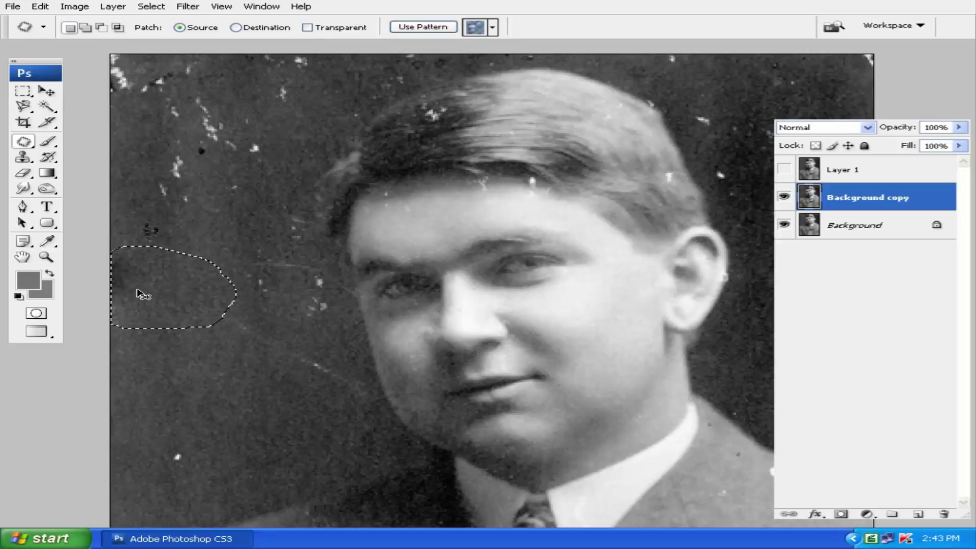
{"action": "key", "text": "ctrl+d"}
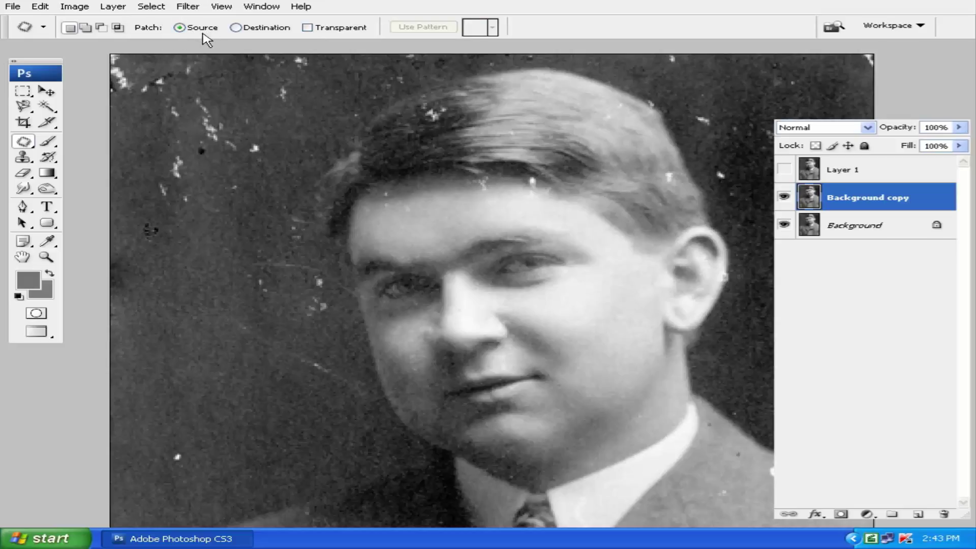
Patch the left-edge area again with nearby texture and cover the blob with clean background
{"action": "left_click_drag", "start_coordinate": [223, 274], "coordinate": [223, 277]}
{"action": "left_click_drag", "start_coordinate": [152, 285], "coordinate": [203, 295]}
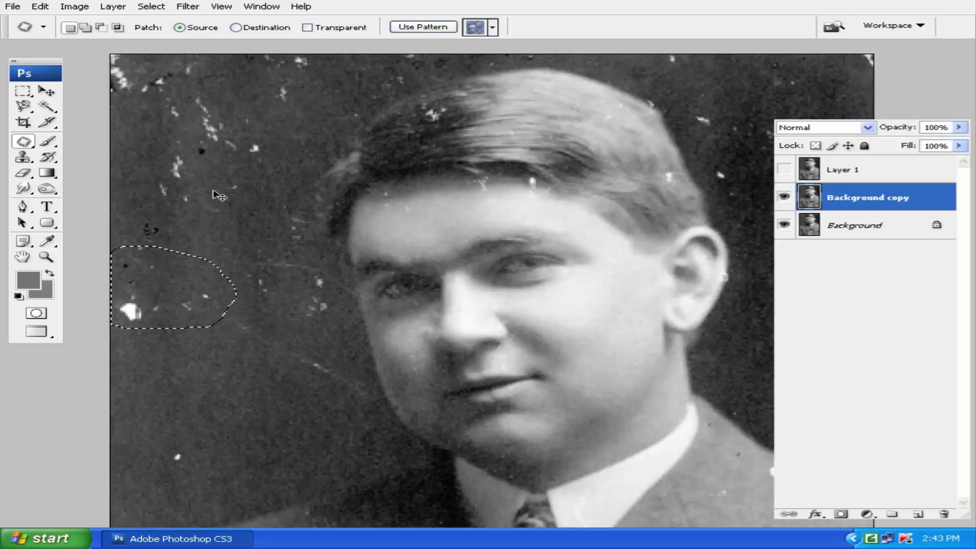
{"action": "key", "text": "ctrl+d"}
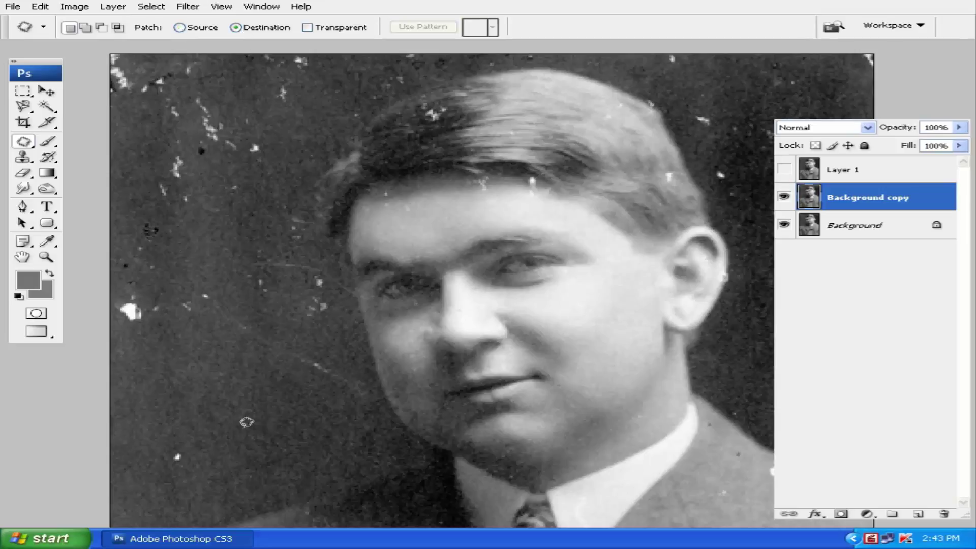
{"action": "mouse_move", "coordinate": [304, 427]}
{"action": "left_mouse_down"}
{"action": "mouse_move", "coordinate": [239, 427]}
{"action": "mouse_move", "coordinate": [159, 334]}
{"action": "left_mouse_up"}
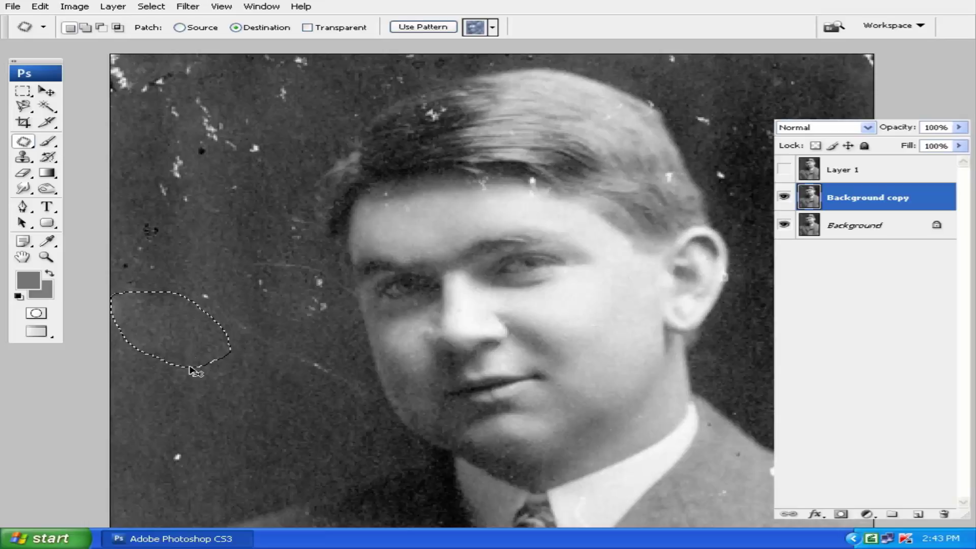
{"action": "key", "text": "ctrl+d"}
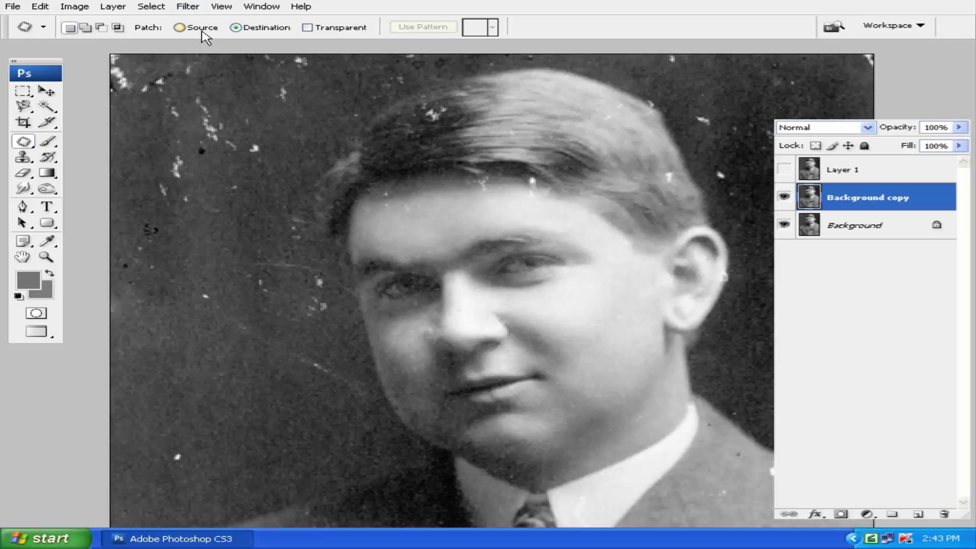
Change the Patch mode, patch a lower-left backdrop area with upper-left texture, then outline a fresh clean area
{"action": "left_click", "coordinate": [202, 30]}
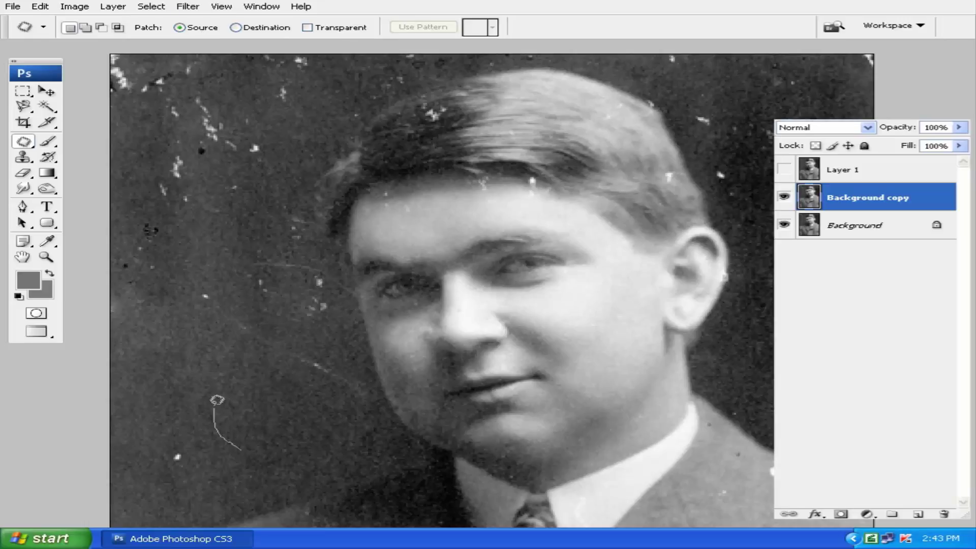
{"action": "left_click_drag", "start_coordinate": [217, 400], "coordinate": [301, 382]}
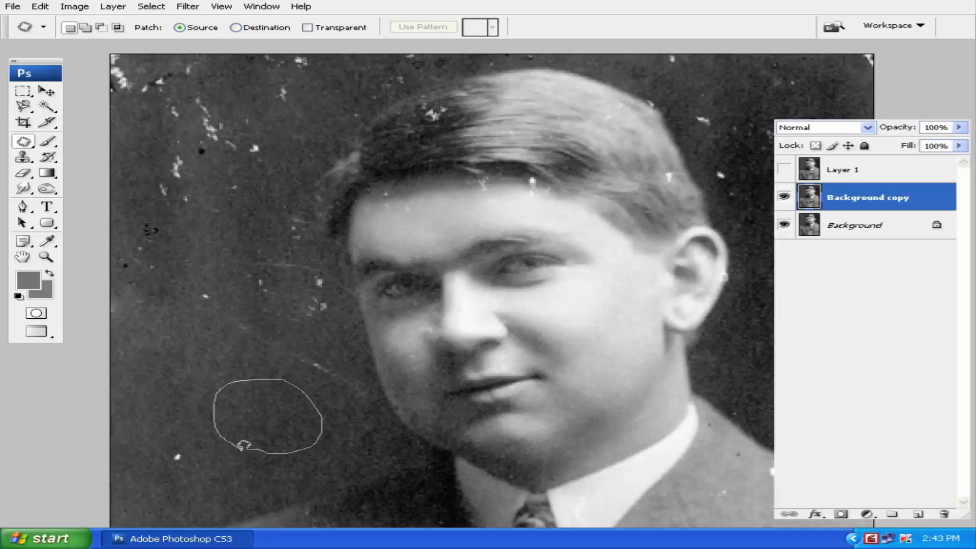
{"action": "left_click_drag", "start_coordinate": [243, 445], "coordinate": [248, 438]}
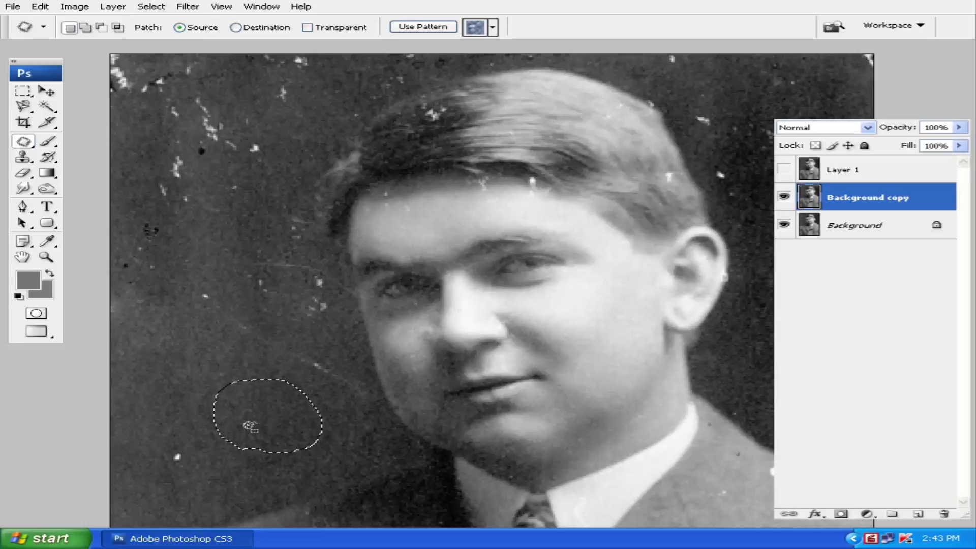
{"action": "left_click_drag", "start_coordinate": [251, 426], "coordinate": [187, 194]}
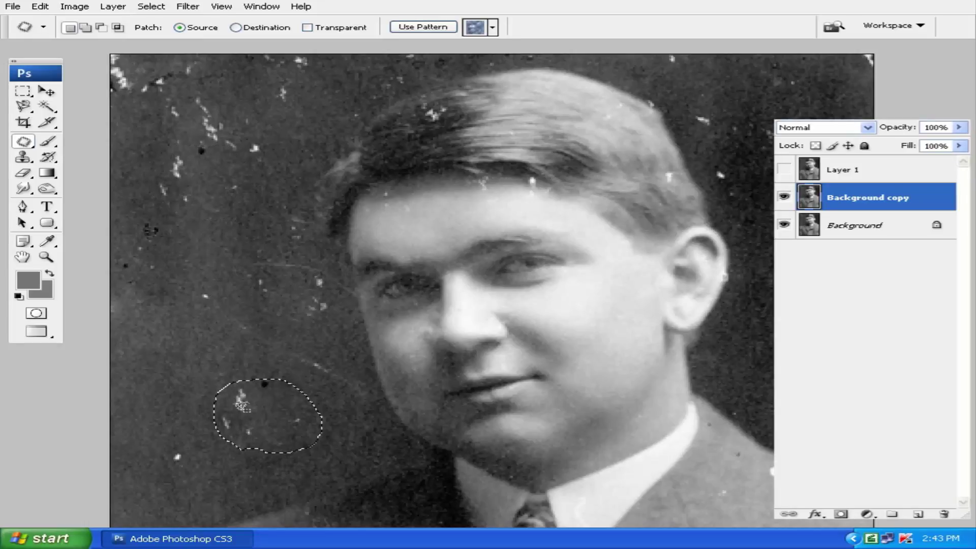
{"action": "left_click_drag", "start_coordinate": [248, 396], "coordinate": [218, 297]}
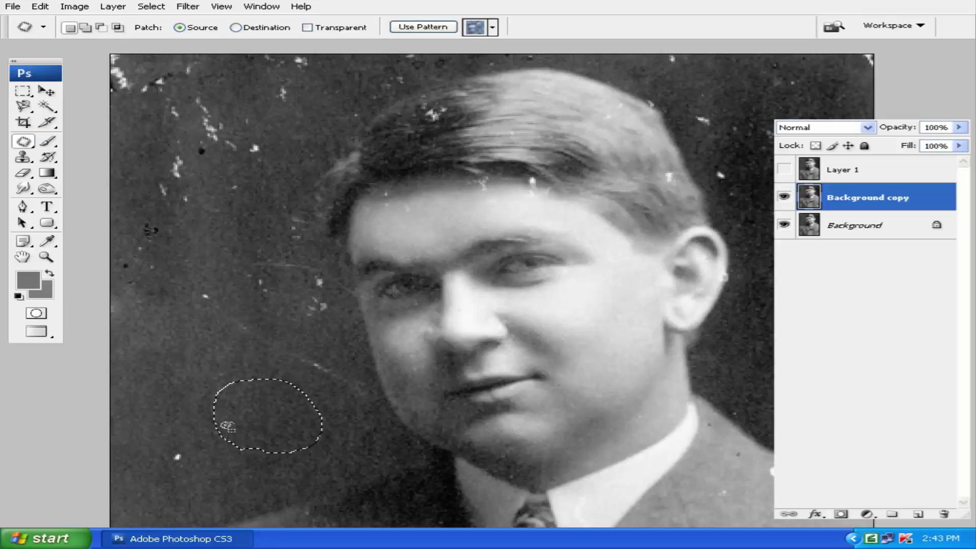
{"action": "left_click_drag", "start_coordinate": [264, 423], "coordinate": [241, 202]}
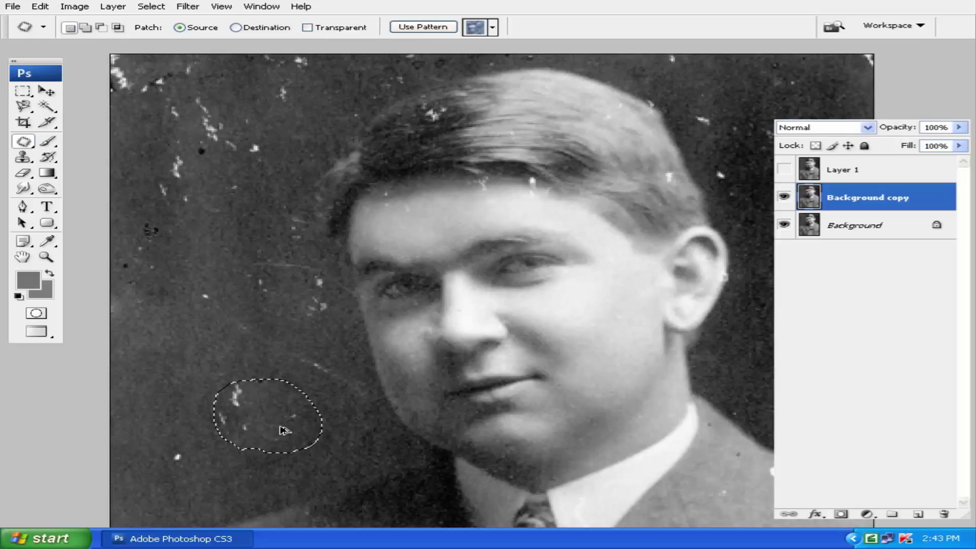
{"action": "key", "text": "ctrl+d"}
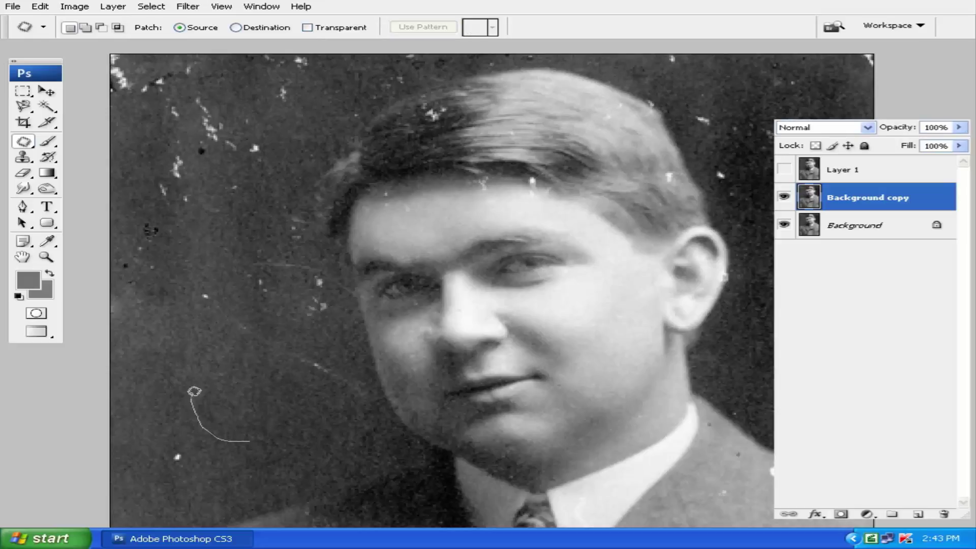
{"action": "left_click_drag", "start_coordinate": [263, 443], "coordinate": [262, 443]}
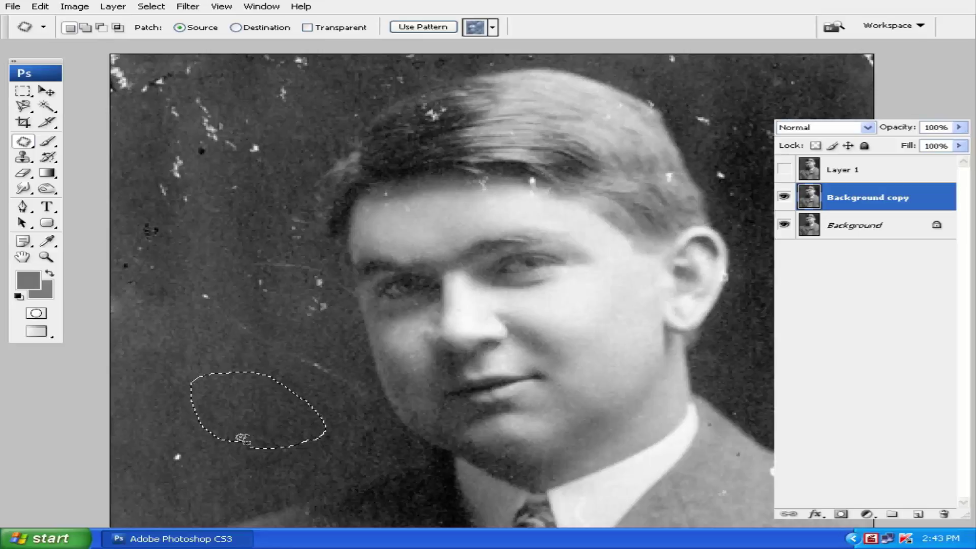
In Destination mode, drag four clean lower-left selections over the specks left of the head, deselecting each time
{"action": "left_click", "coordinate": [254, 28]}
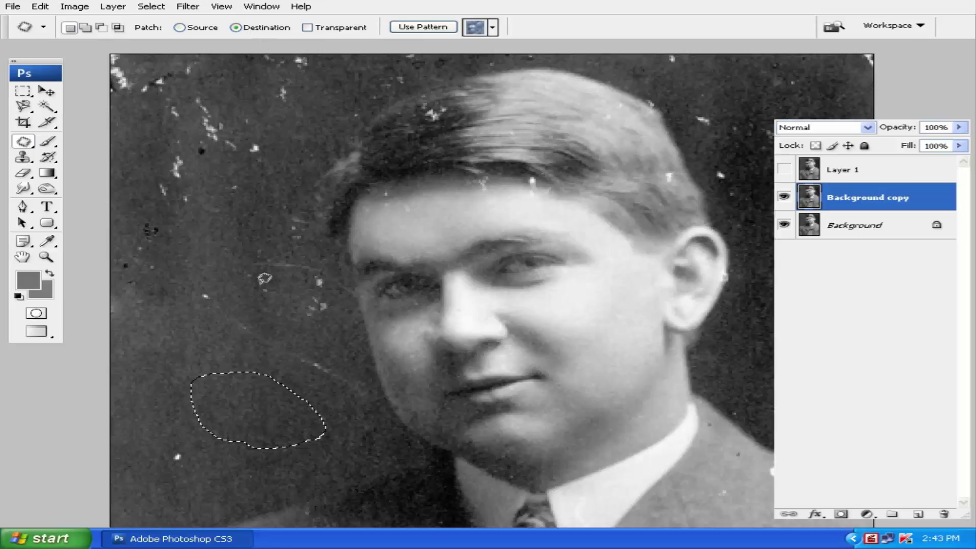
{"action": "mouse_move", "coordinate": [249, 433]}
{"action": "left_mouse_down"}
{"action": "mouse_move", "coordinate": [184, 245]}
{"action": "mouse_move", "coordinate": [185, 207]}
{"action": "left_mouse_up"}
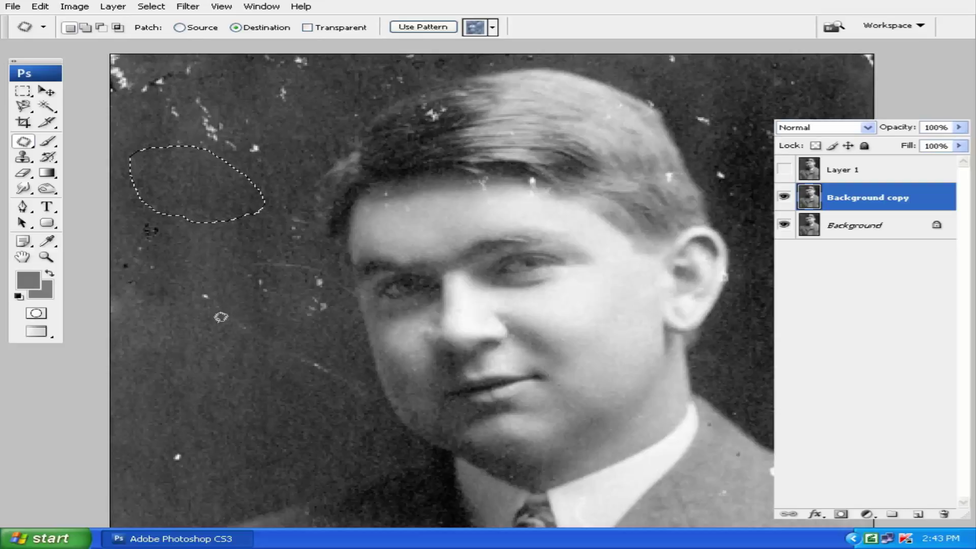
{"action": "key", "text": "ctrl+d"}
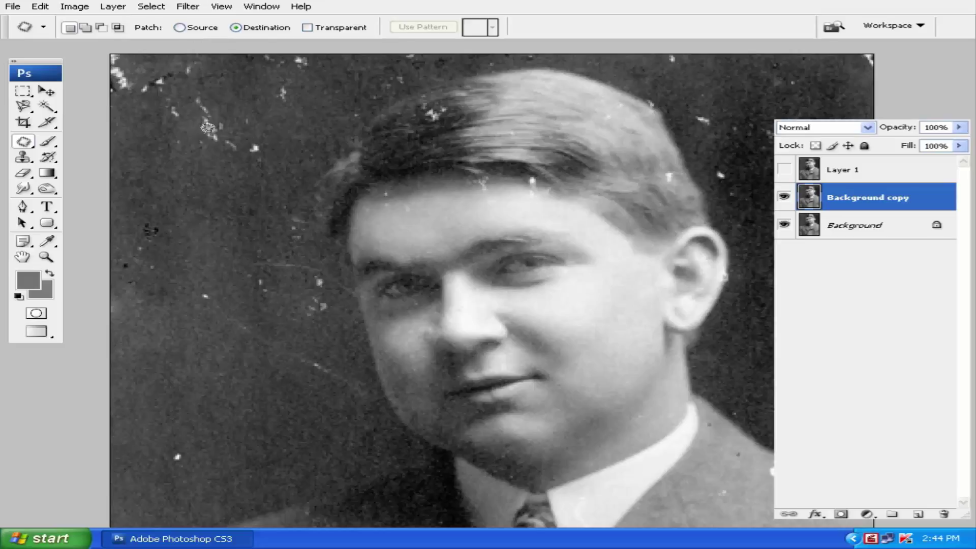
{"action": "mouse_move", "coordinate": [224, 395]}
{"action": "left_mouse_down"}
{"action": "mouse_move", "coordinate": [203, 387]}
{"action": "mouse_move", "coordinate": [233, 322]}
{"action": "left_mouse_up"}
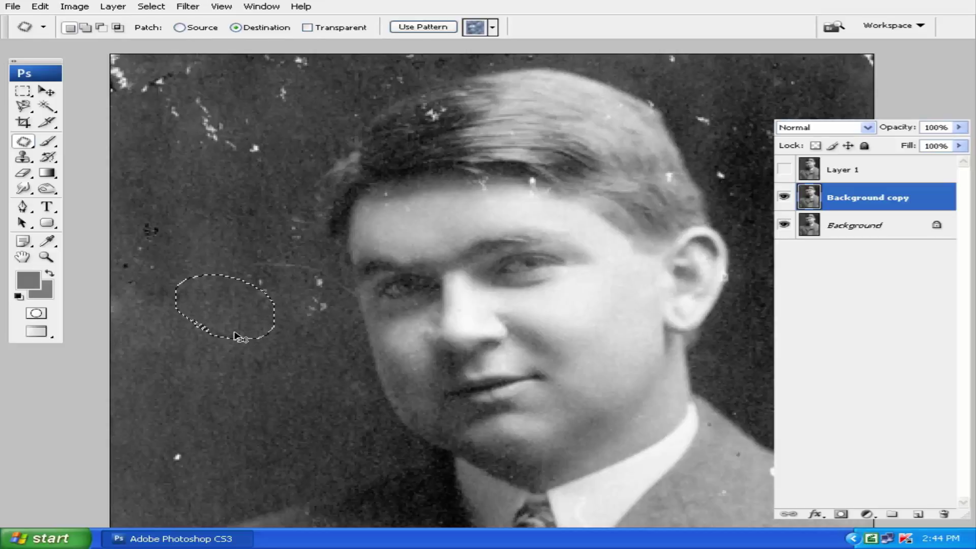
{"action": "key", "text": "ctrl+d"}
{"action": "mouse_move", "coordinate": [203, 423]}
{"action": "left_mouse_down"}
{"action": "mouse_move", "coordinate": [209, 431]}
{"action": "mouse_move", "coordinate": [314, 304]}
{"action": "mouse_move", "coordinate": [279, 213]}
{"action": "left_mouse_up"}
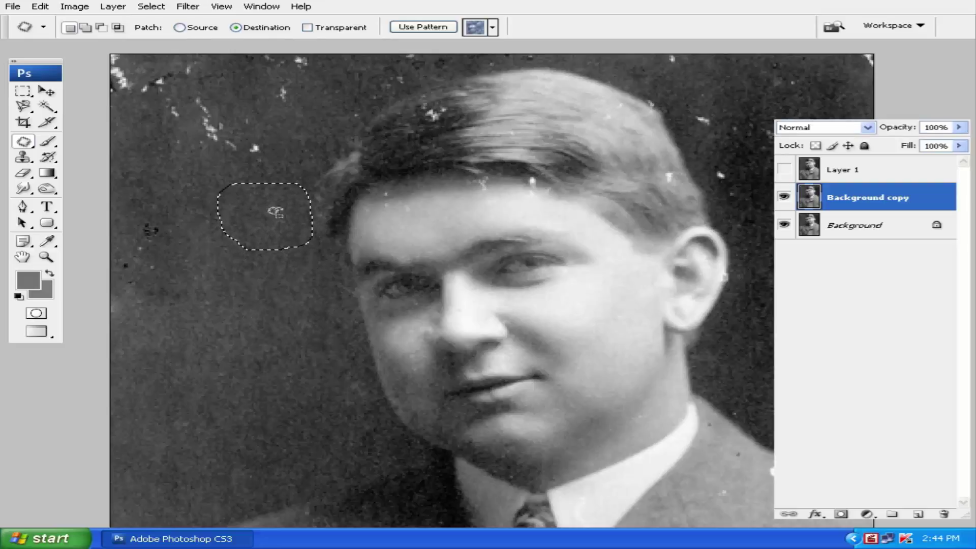
{"action": "key", "text": "ctrl+d"}
{"action": "mouse_move", "coordinate": [238, 411]}
{"action": "left_mouse_down"}
{"action": "mouse_move", "coordinate": [224, 398]}
{"action": "mouse_move", "coordinate": [224, 340]}
{"action": "mouse_move", "coordinate": [160, 268]}
{"action": "mouse_move", "coordinate": [178, 257]}
{"action": "left_mouse_up"}
{"action": "key", "text": "ctrl+d"}
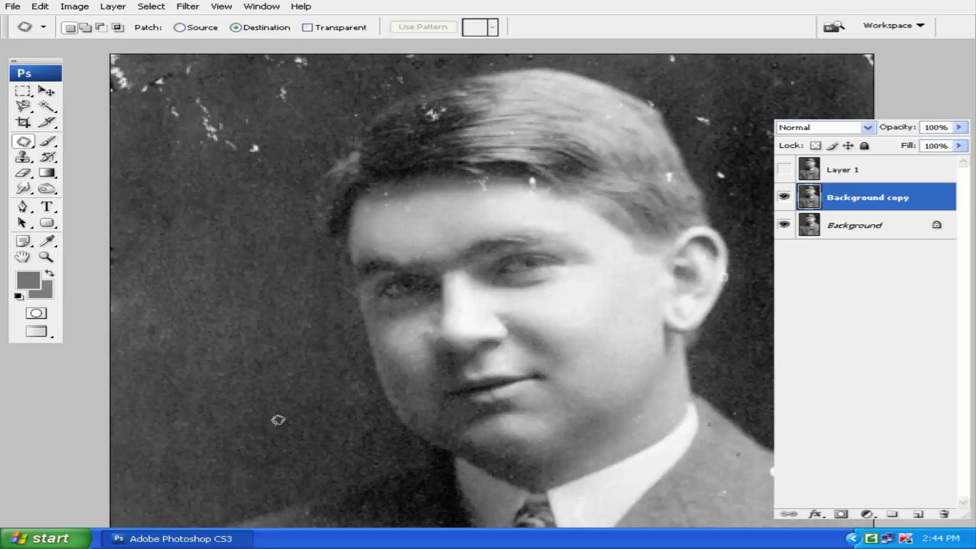
{"action": "scroll", "coordinate": [242, 404], "scroll_direction": "up", "scroll_amount": 2}
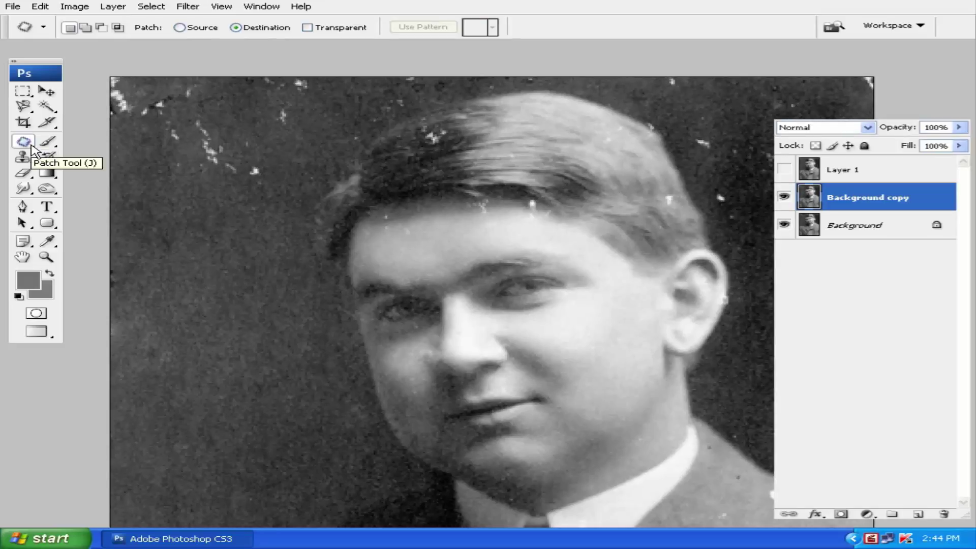
Switch to the Red Eye Tool, then the Move Tool, and return to standard screen mode
{"action": "right_click", "coordinate": [28, 147]}
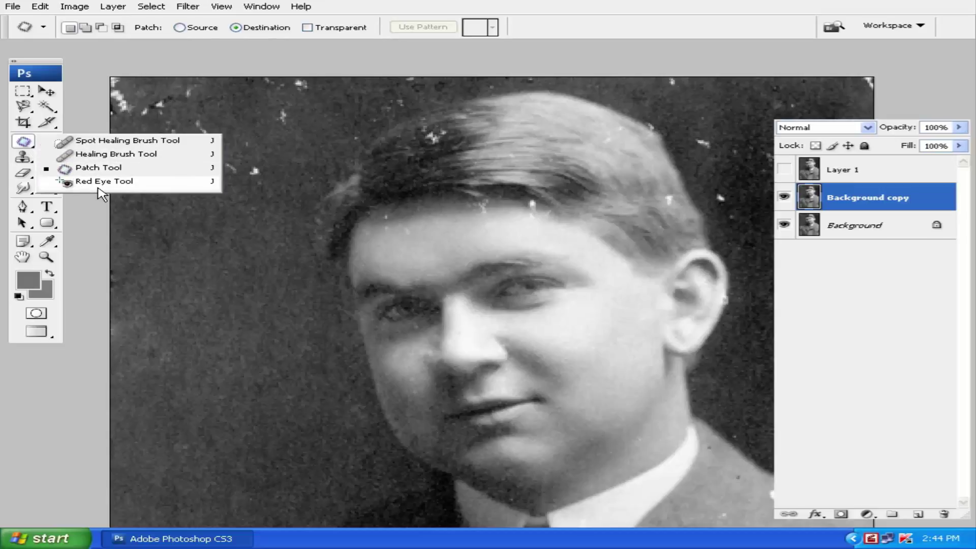
{"action": "left_click", "coordinate": [121, 189]}
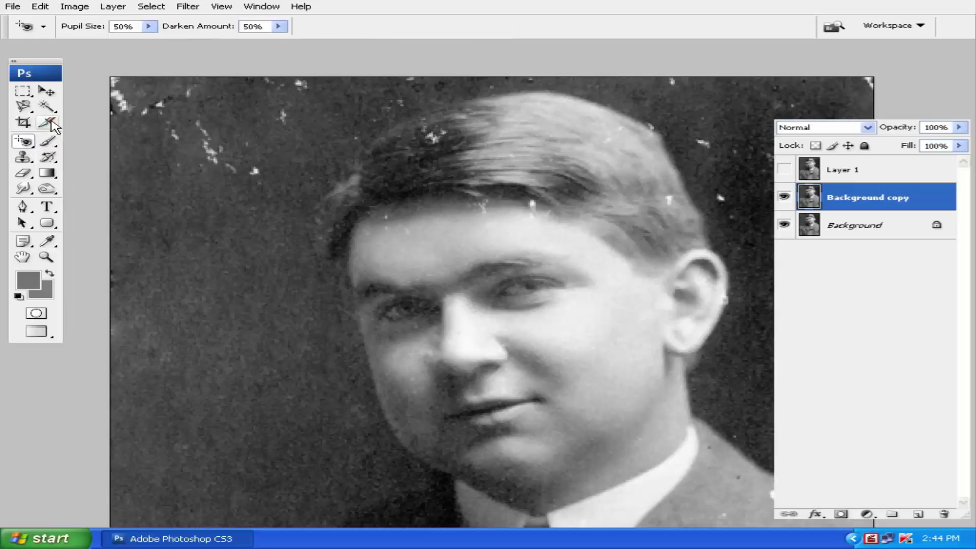
{"action": "left_click", "coordinate": [46, 91]}
{"action": "left_click", "coordinate": [104, 153]}
{"action": "key", "text": "f"}
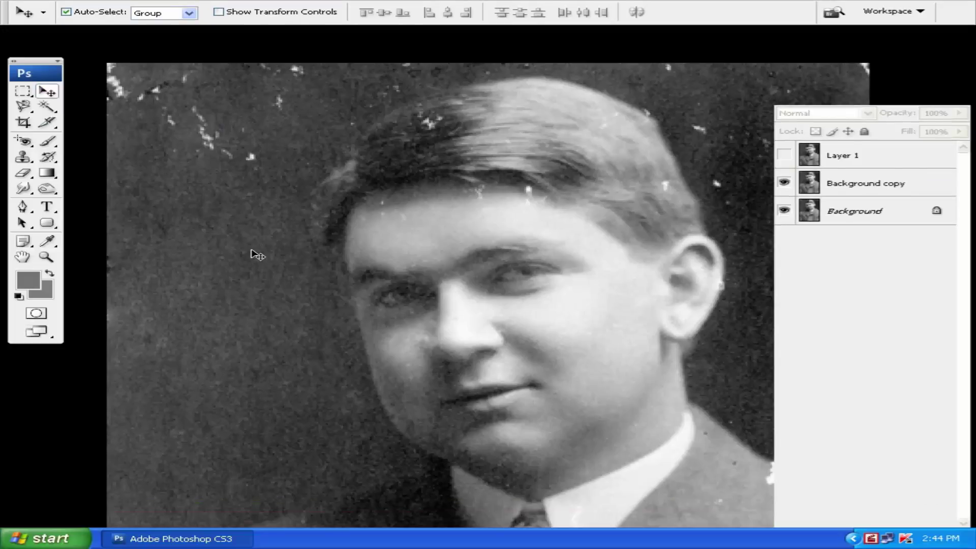
{"action": "key", "text": "f"}
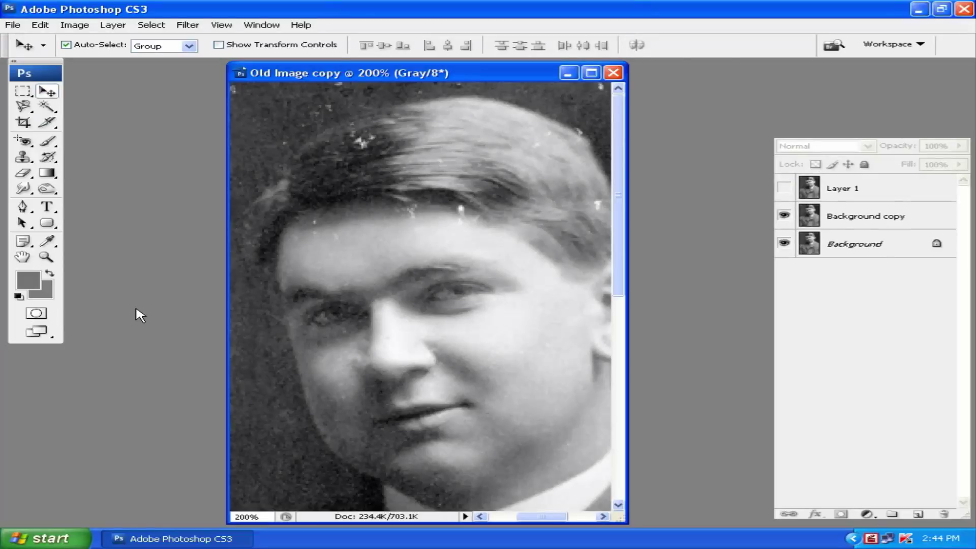
Open picture1.jpg from MATERIALS > Material > Photoshop > Project Image > Red Eye, dismissing the aspect-ratio warning
{"action": "key", "text": "ctrl+o"}
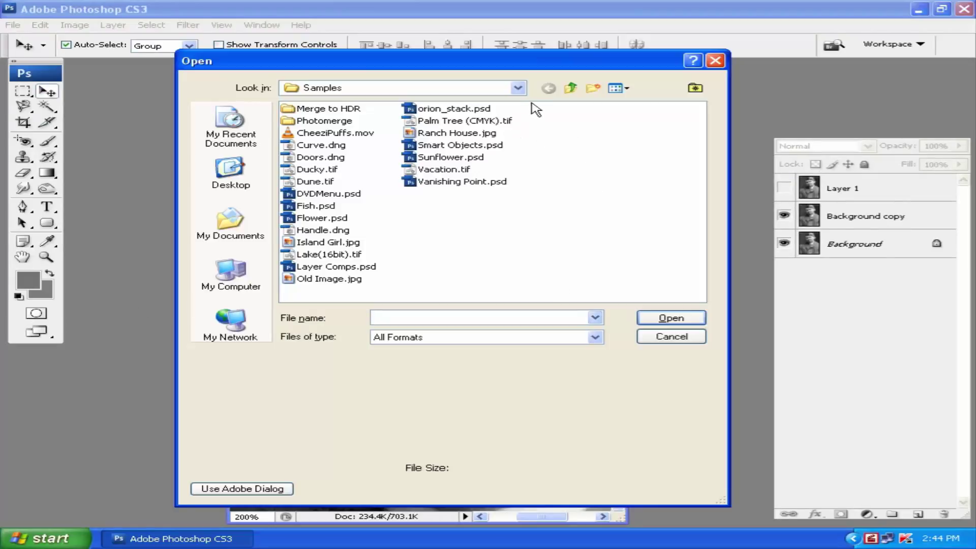
{"action": "left_click", "coordinate": [518, 87]}
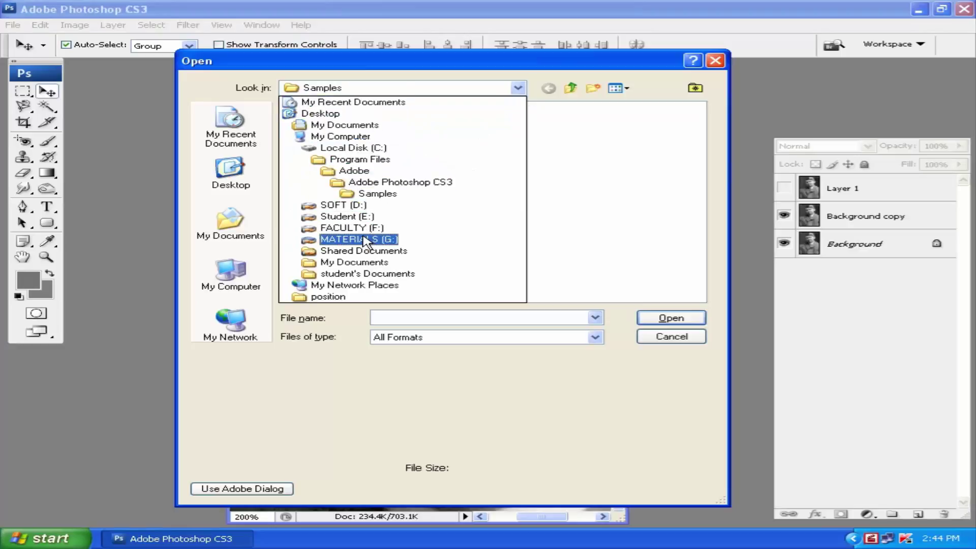
{"action": "left_click", "coordinate": [366, 240]}
{"action": "double_click", "coordinate": [311, 109]}
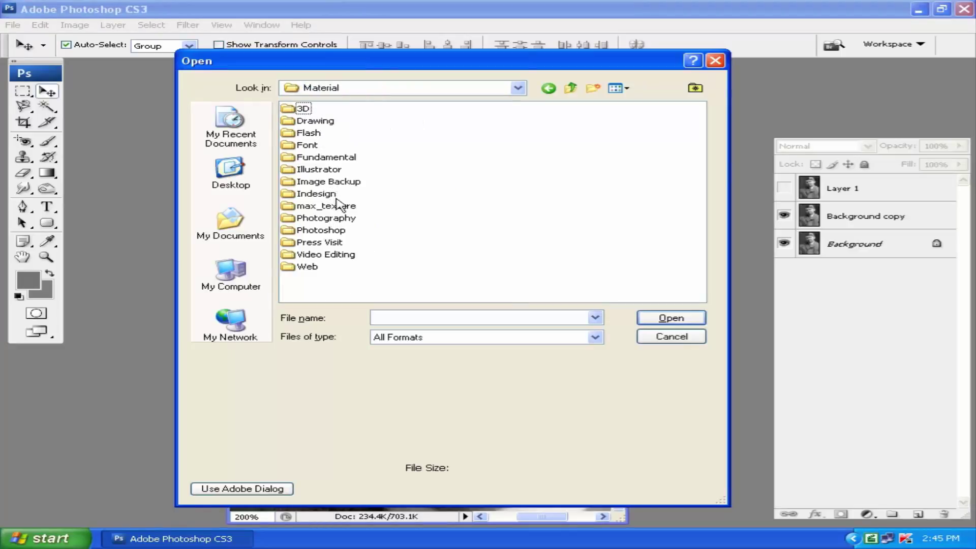
{"action": "double_click", "coordinate": [320, 230]}
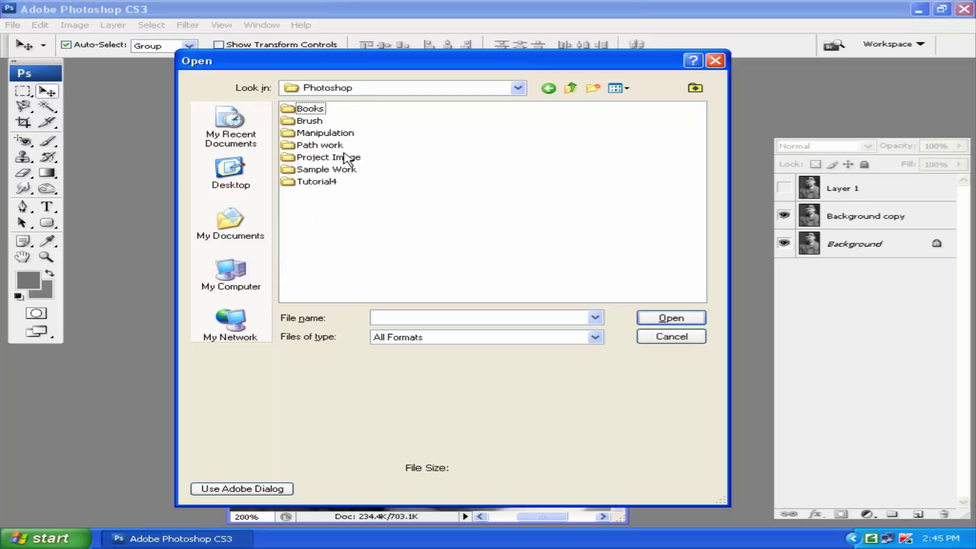
{"action": "left_click", "coordinate": [342, 161]}
{"action": "double_click", "coordinate": [342, 161]}
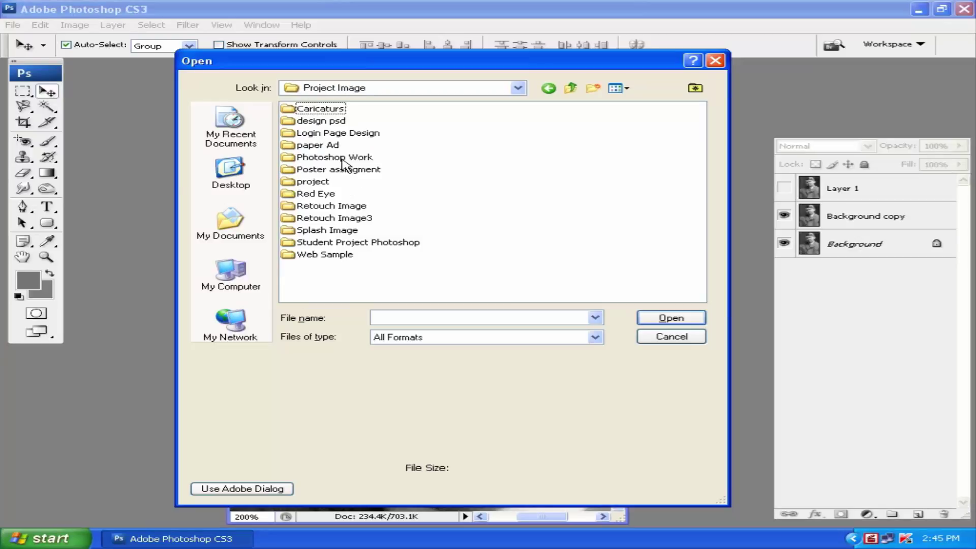
{"action": "double_click", "coordinate": [331, 195]}
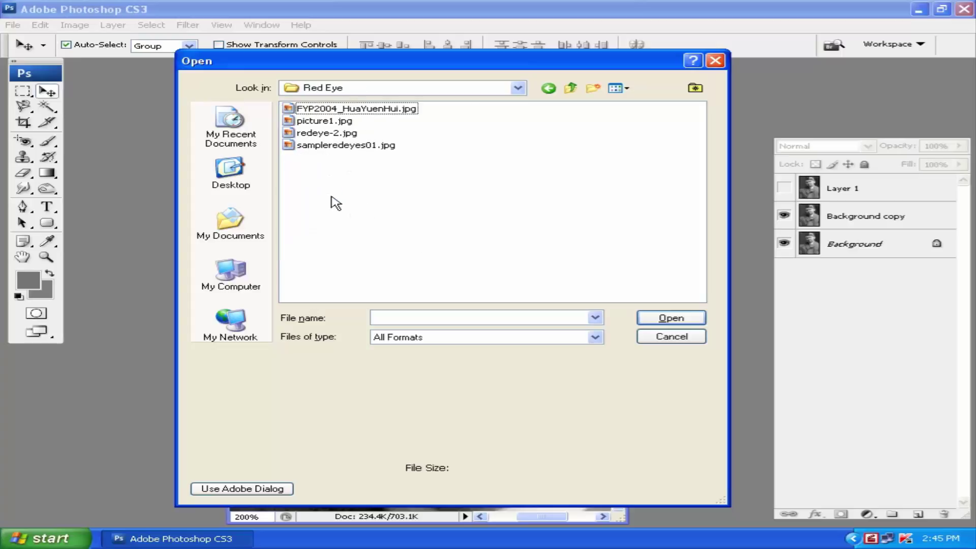
{"action": "left_click", "coordinate": [616, 88]}
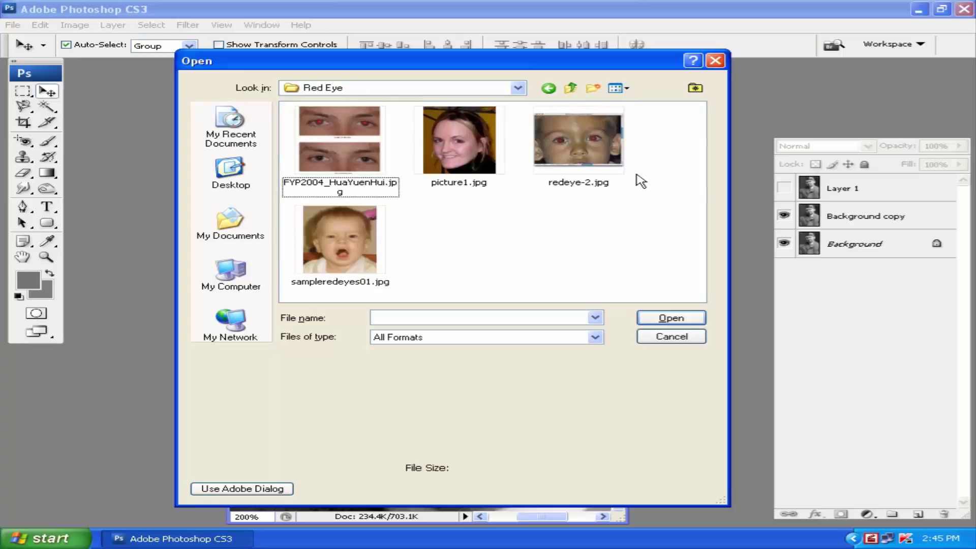
{"action": "left_click", "coordinate": [504, 162]}
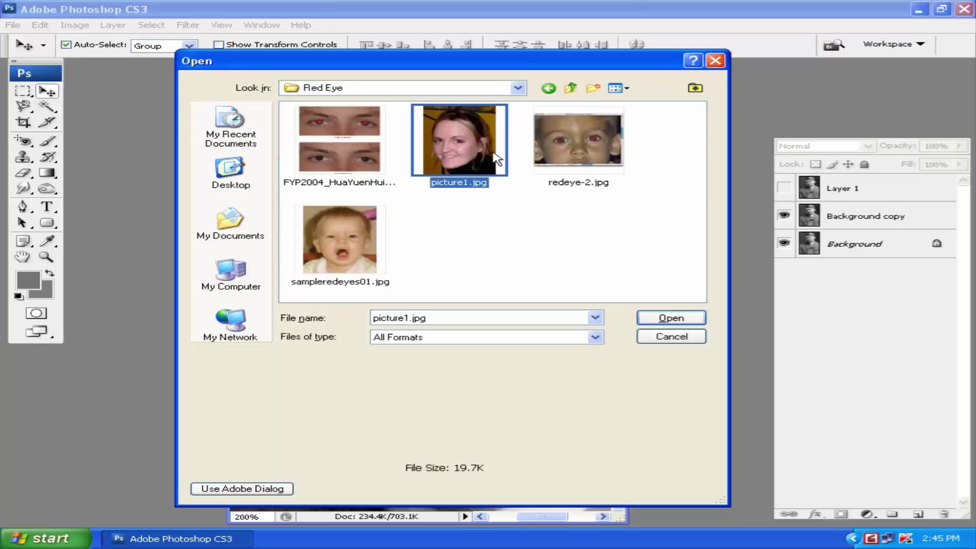
{"action": "left_click", "coordinate": [653, 317]}
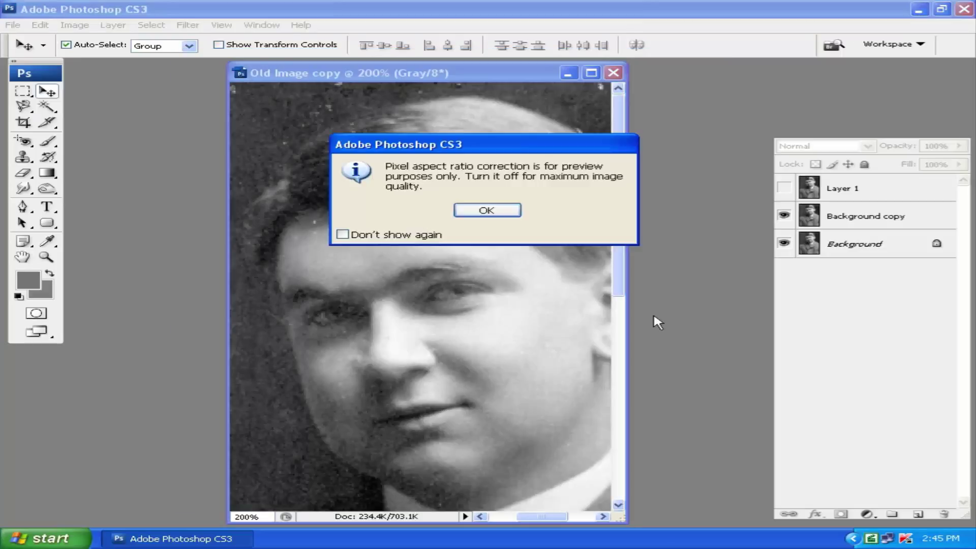
{"action": "left_click", "coordinate": [495, 213]}
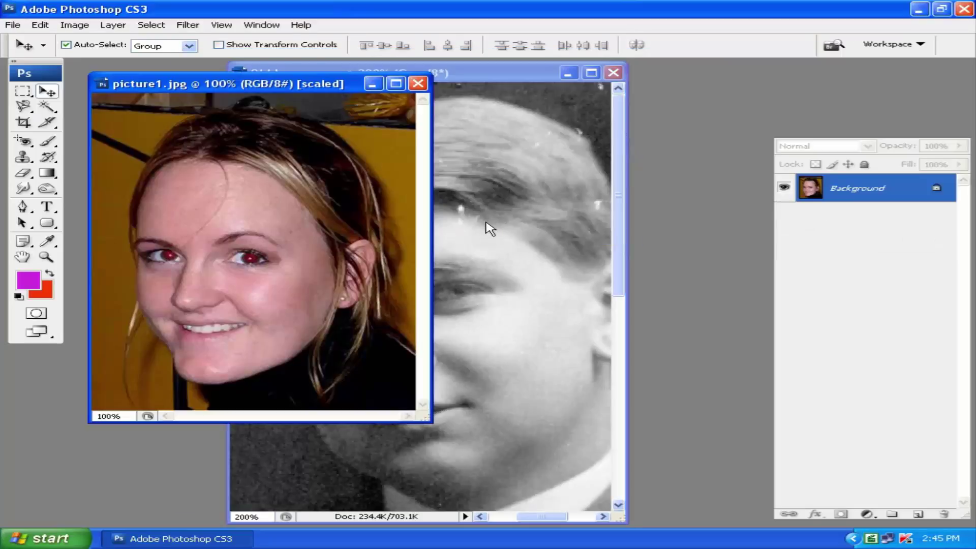
In full screen, zoom into the woman's face and drag the Red Eye Tool over both red pupils
{"action": "key", "text": "f"}
{"action": "key", "text": "f"}
{"action": "left_click_drag", "start_coordinate": [545, 338], "coordinate": [429, 291]}
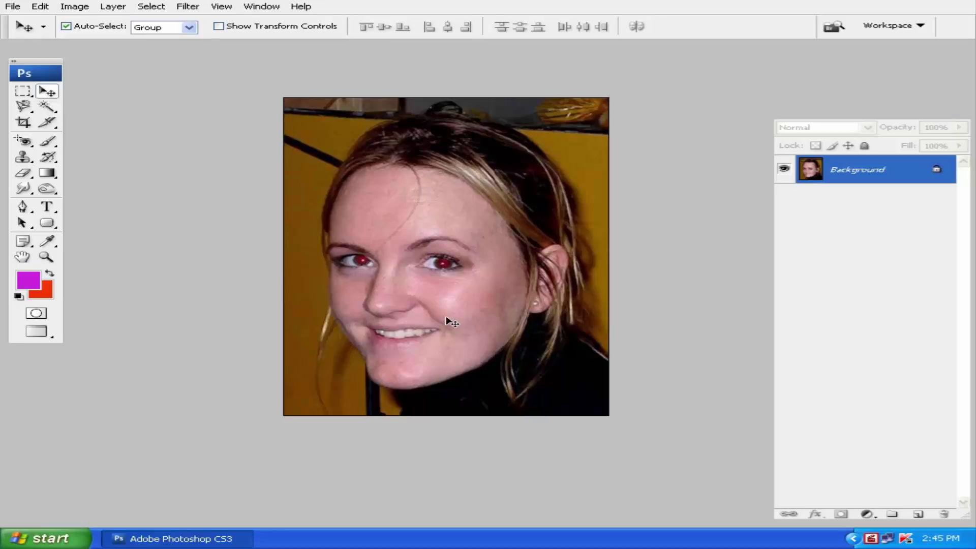
{"action": "key", "text": "ctrl+plus"}
{"action": "key", "text": "ctrl+plus"}
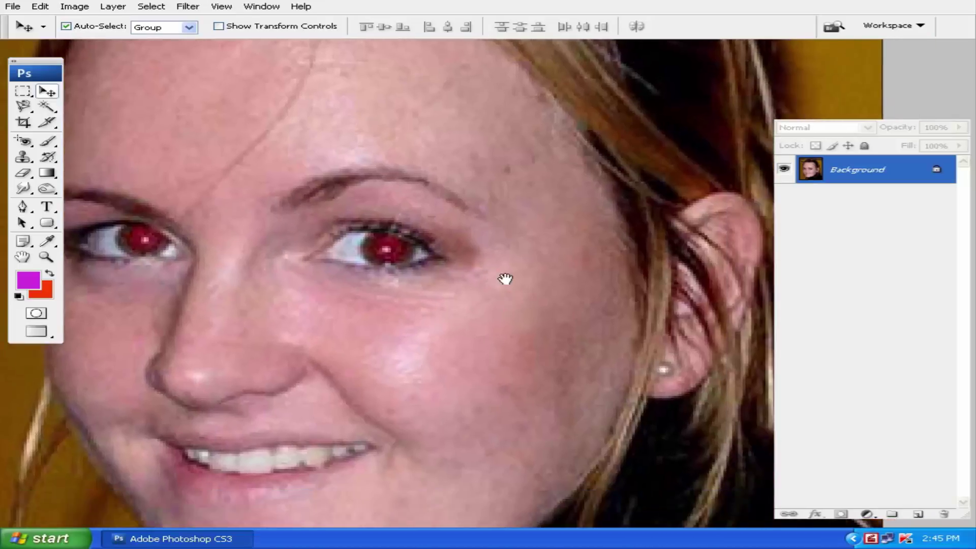
{"action": "left_click", "coordinate": [22, 142]}
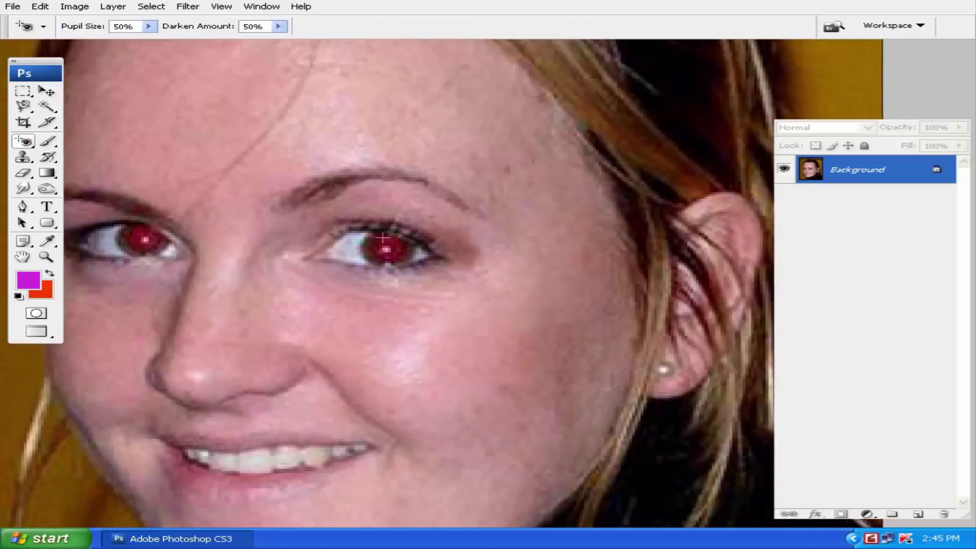
{"action": "mouse_move", "coordinate": [342, 218]}
{"action": "left_mouse_down"}
{"action": "mouse_move", "coordinate": [438, 289]}
{"action": "mouse_move", "coordinate": [555, 305]}
{"action": "mouse_move", "coordinate": [593, 299]}
{"action": "left_mouse_up"}
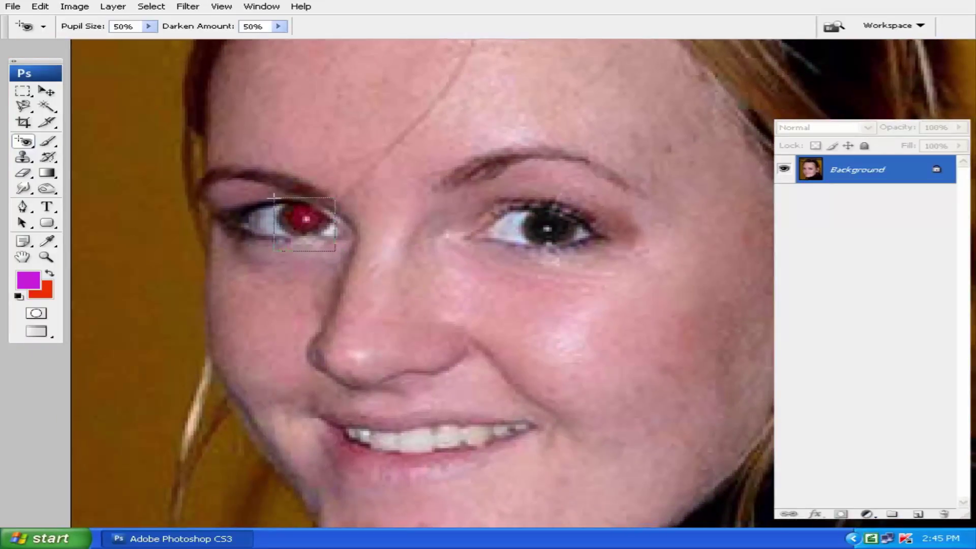
{"action": "left_click_drag", "start_coordinate": [307, 224], "coordinate": [275, 216]}
{"action": "left_click_drag", "start_coordinate": [512, 344], "coordinate": [429, 319]}
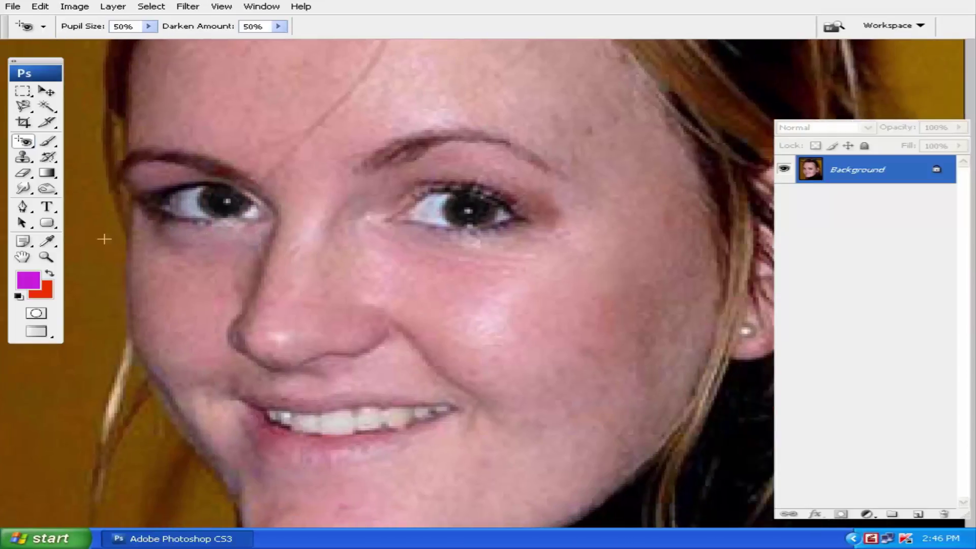
{"action": "left_click", "coordinate": [18, 160]}
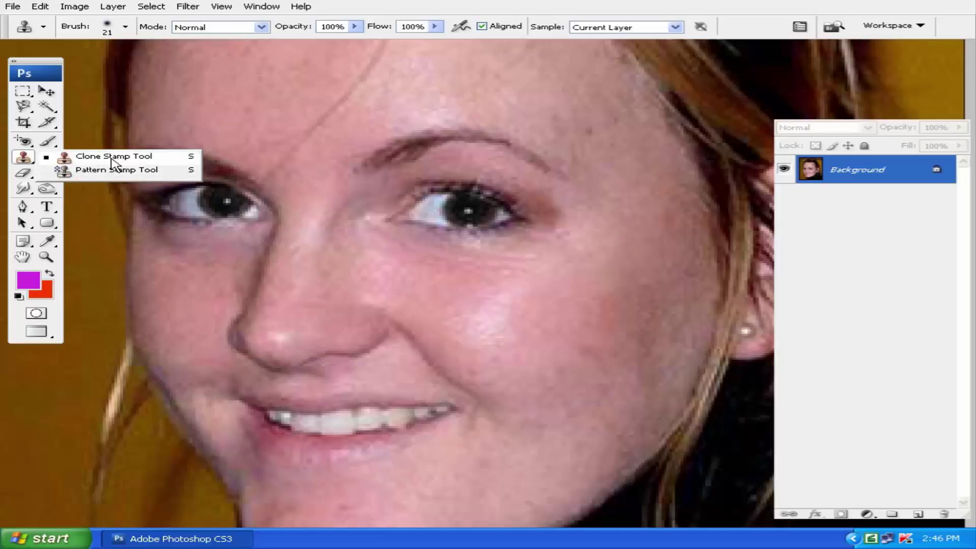
With the Clone Stamp Tool still active, pan across the face and zoom out with Ctrl+-
{"action": "left_click", "coordinate": [150, 157]}
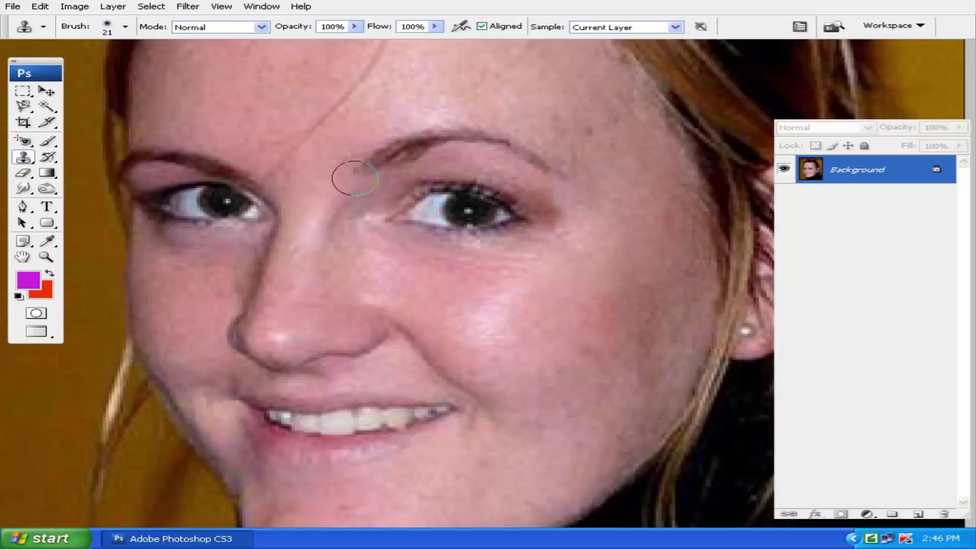
{"action": "mouse_move", "coordinate": [360, 174]}
{"action": "left_mouse_down"}
{"action": "mouse_move", "coordinate": [387, 217]}
{"action": "mouse_move", "coordinate": [368, 203]}
{"action": "left_mouse_up"}
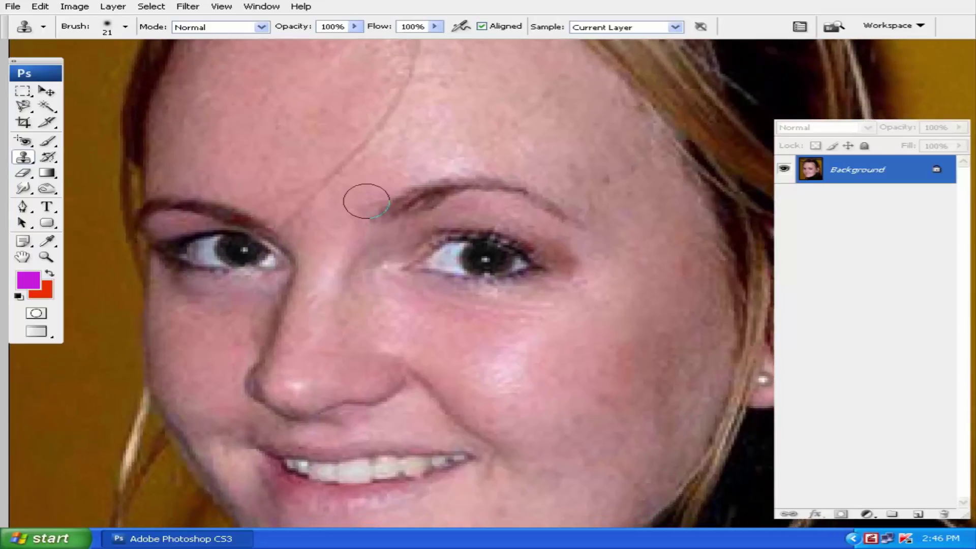
{"action": "key", "text": "ctrl+minus"}
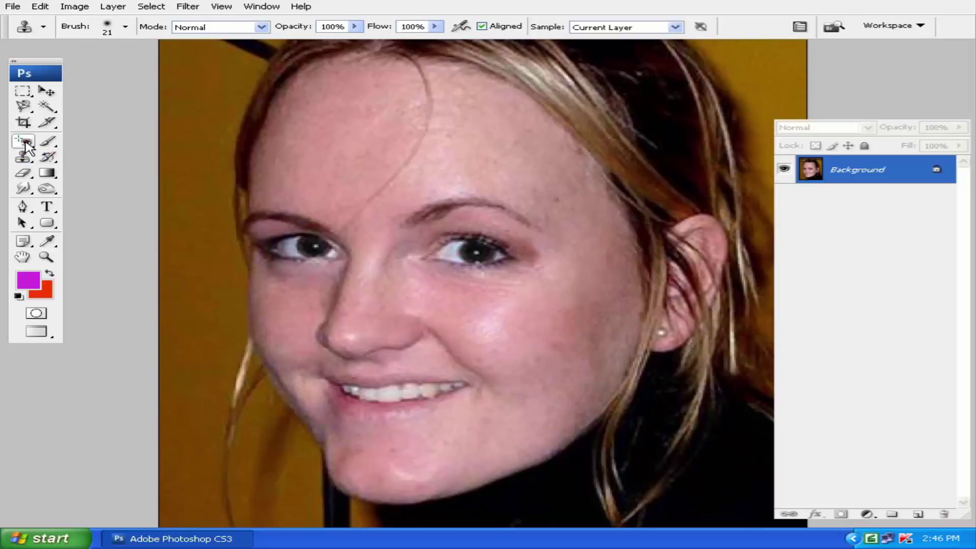
Switch to a slightly larger Healing Brush, sample the right eye, paint it on the forehead, then undo
{"action": "left_click", "coordinate": [23, 141]}
{"action": "left_click", "coordinate": [93, 155]}
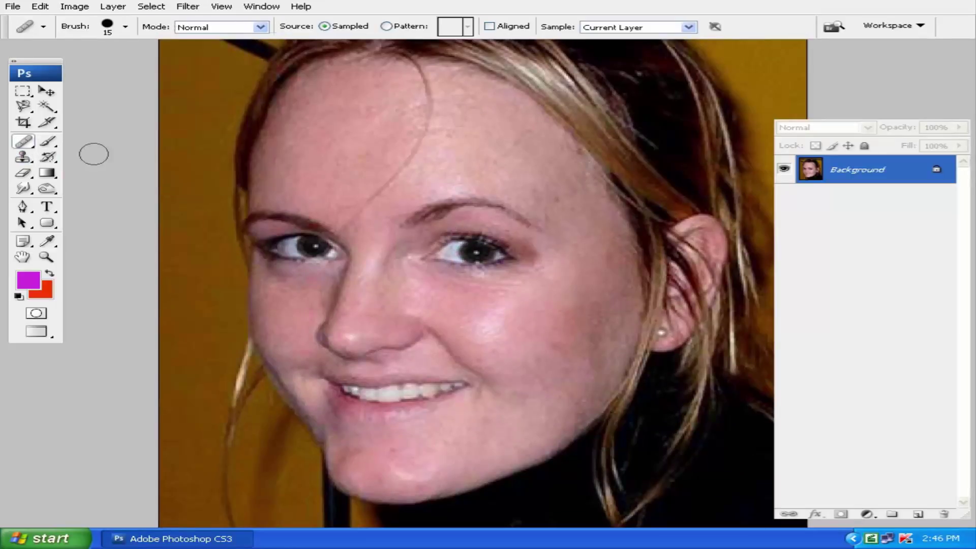
{"action": "key", "text": "bracketright"}
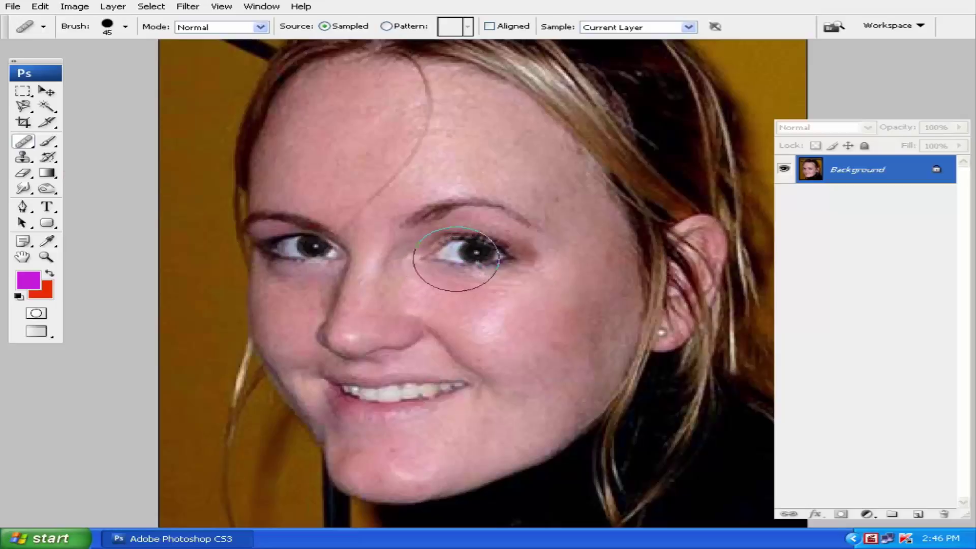
{"action": "left_click", "coordinate": [464, 255], "text": "alt"}
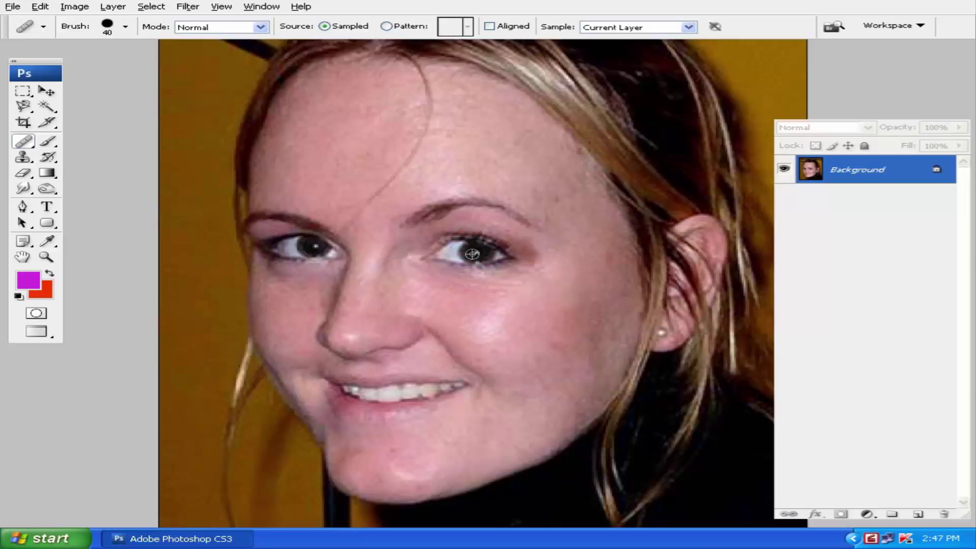
{"action": "left_click_drag", "start_coordinate": [483, 270], "coordinate": [474, 266]}
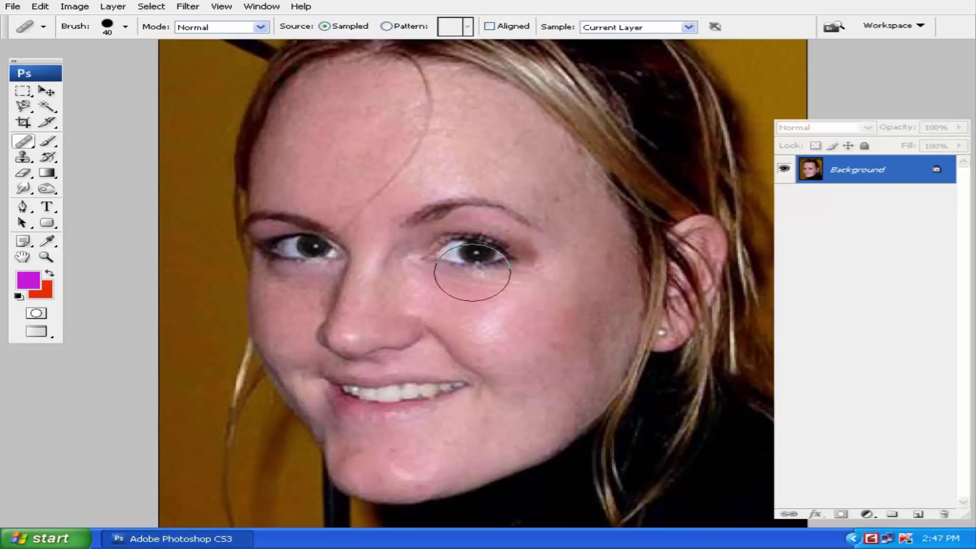
{"action": "mouse_move", "coordinate": [349, 142]}
{"action": "left_mouse_down"}
{"action": "mouse_move", "coordinate": [324, 153]}
{"action": "mouse_move", "coordinate": [384, 153]}
{"action": "left_mouse_up"}
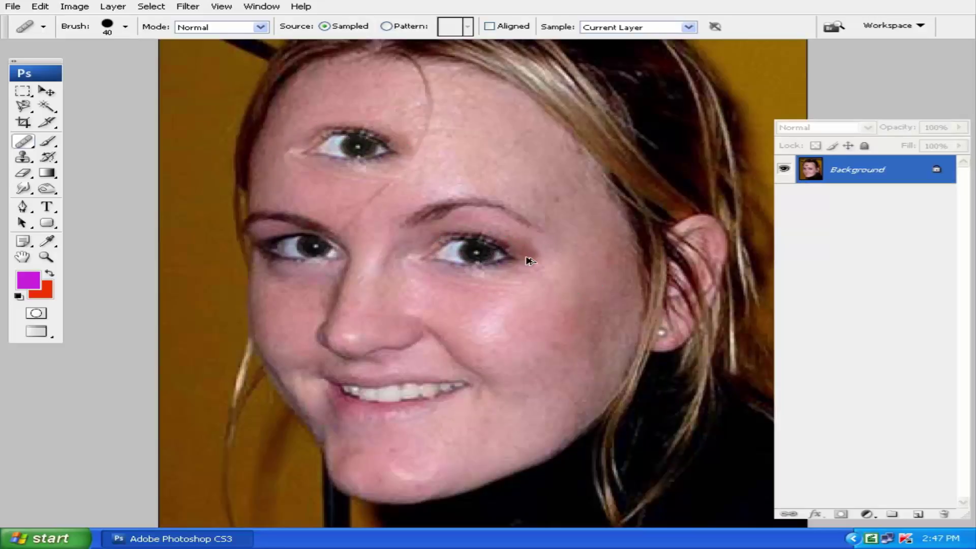
{"action": "key", "text": "ctrl+z"}
Re-sample the right eye with a smaller brush and heal a copy onto the upper forehead
{"action": "left_click_drag", "start_coordinate": [527, 257], "coordinate": [549, 229]}
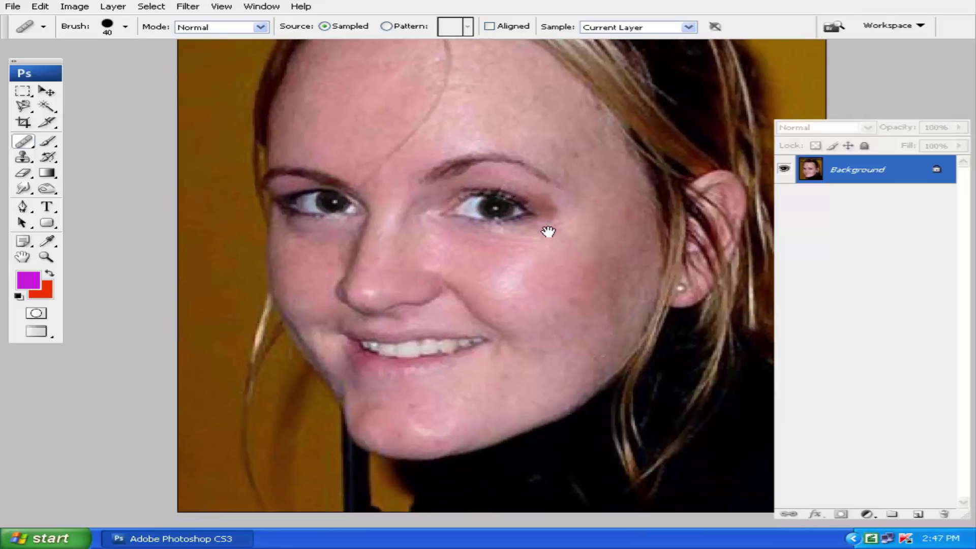
{"action": "left_click_drag", "start_coordinate": [415, 245], "coordinate": [441, 255]}
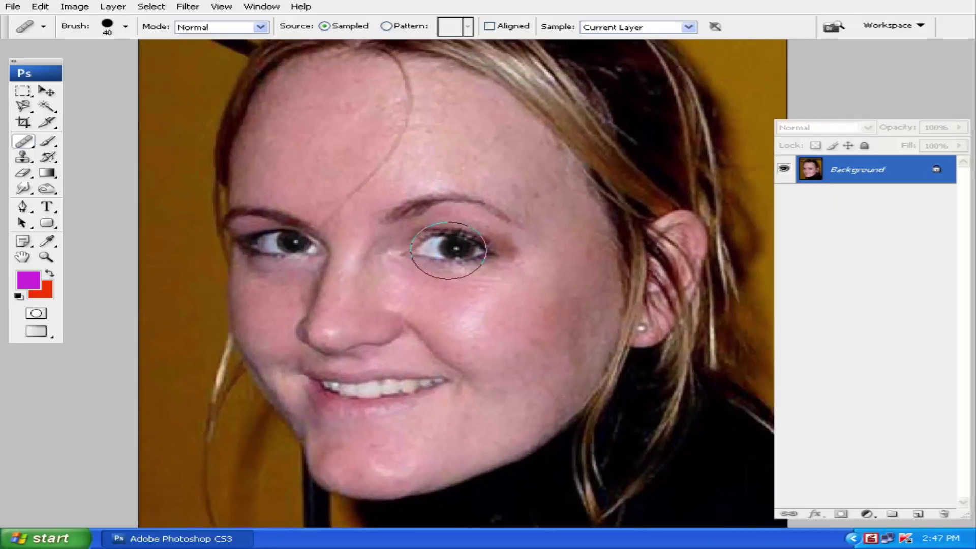
{"action": "left_click", "coordinate": [451, 246], "text": "alt"}
{"action": "key", "text": "bracketleft"}
{"action": "key", "text": "bracketleft"}
{"action": "key", "text": "bracketleft"}
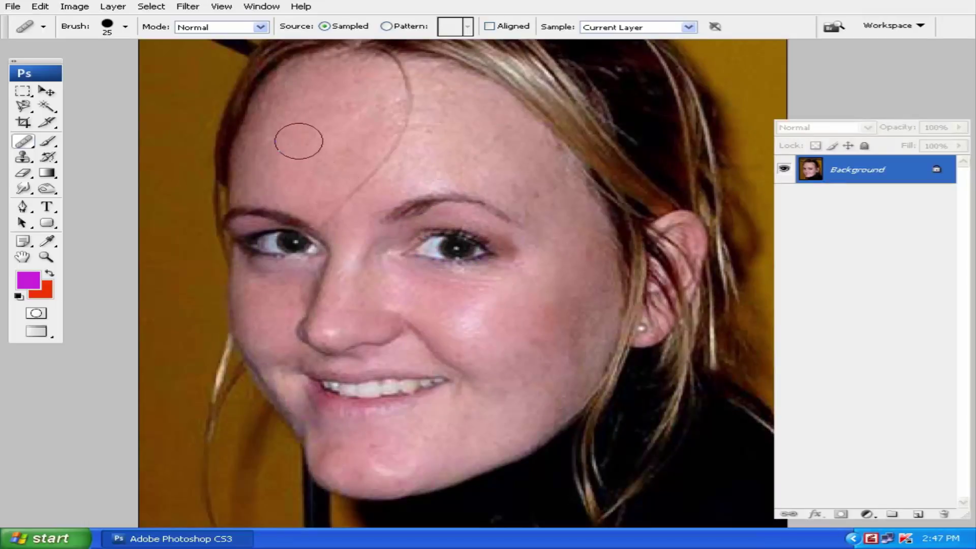
{"action": "mouse_move", "coordinate": [295, 136]}
{"action": "left_mouse_down"}
{"action": "mouse_move", "coordinate": [262, 147]}
{"action": "mouse_move", "coordinate": [285, 125]}
{"action": "mouse_move", "coordinate": [336, 134]}
{"action": "left_mouse_up"}
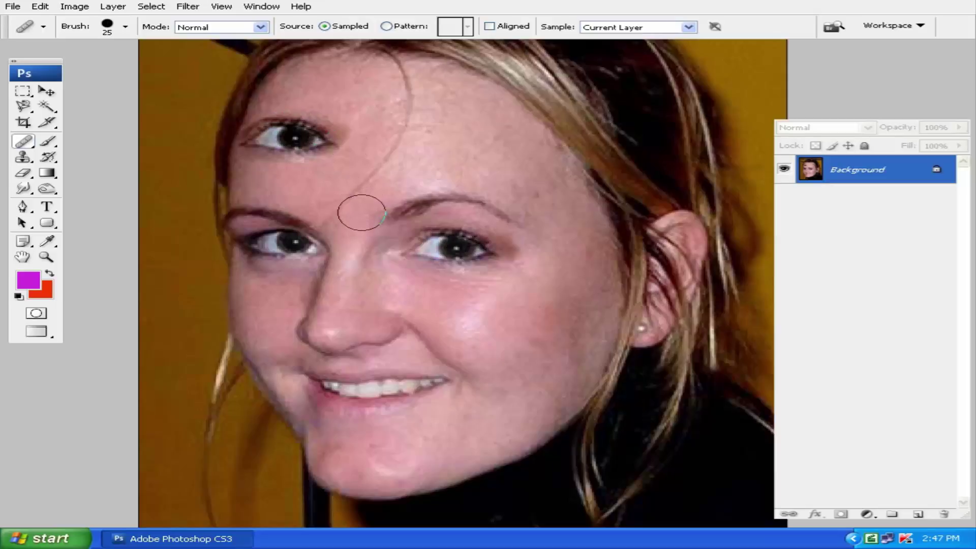
Clone the right eye onto the forehead with an enlarged Clone Stamp, then undo both forehead eyes
{"action": "left_click", "coordinate": [23, 157]}
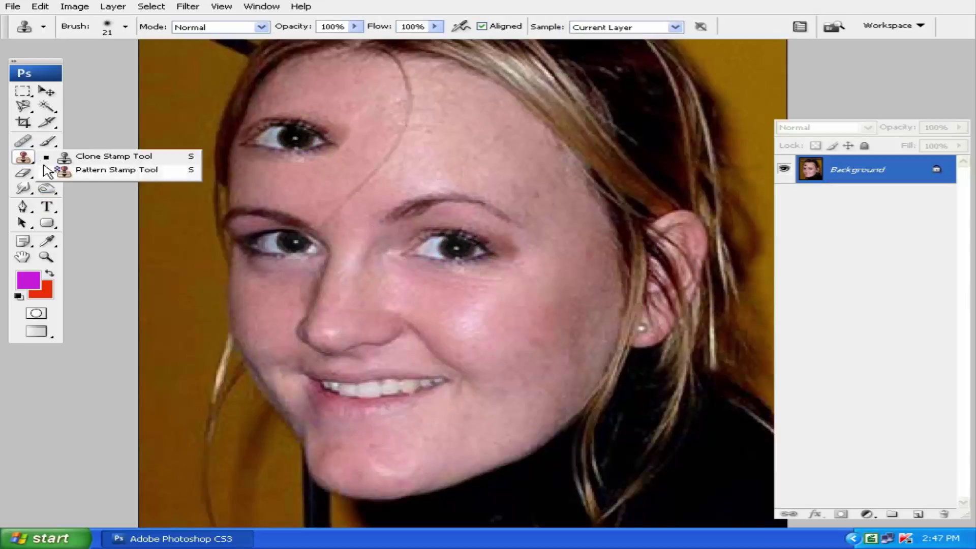
{"action": "left_click", "coordinate": [89, 157]}
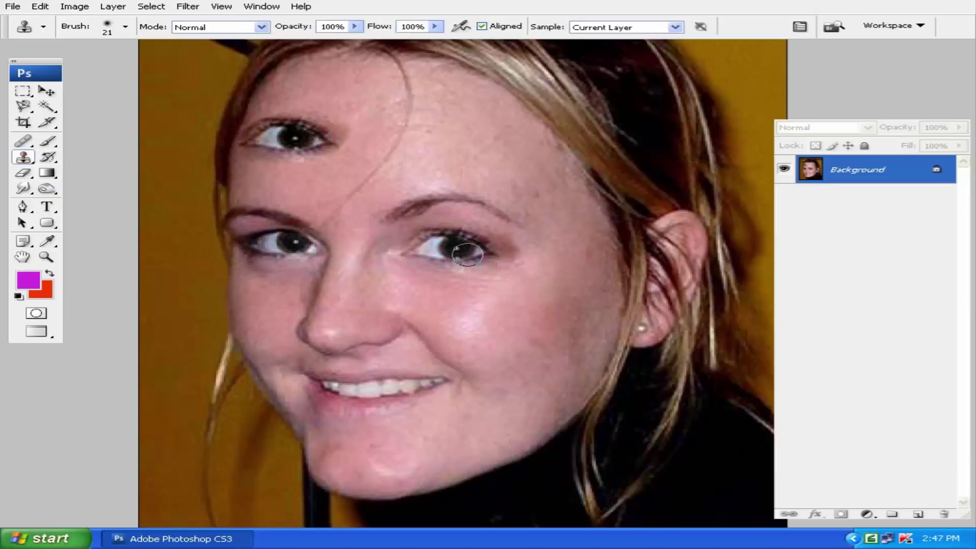
{"action": "key", "text": "bracketright"}
{"action": "key", "text": "bracketright"}
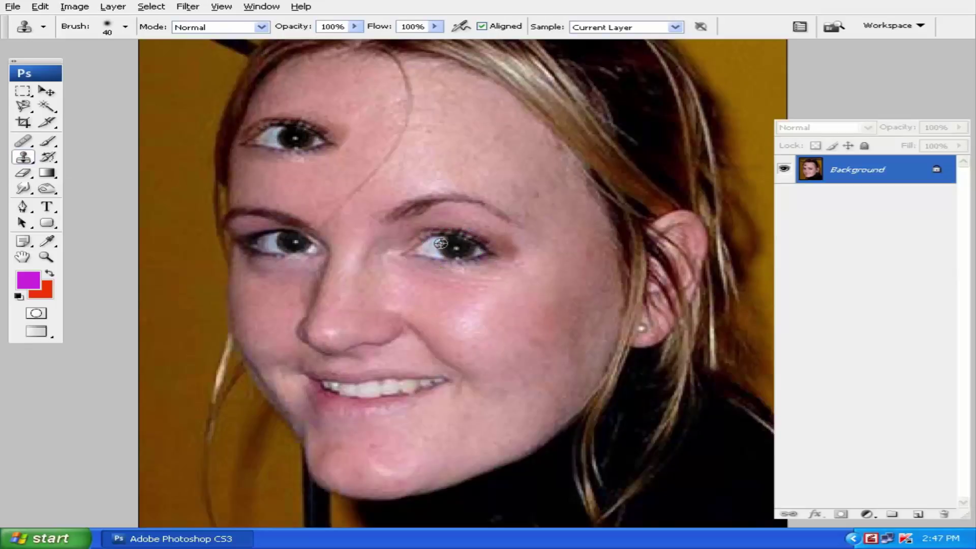
{"action": "left_click", "coordinate": [440, 244], "text": "alt"}
{"action": "mouse_move", "coordinate": [418, 148]}
{"action": "left_mouse_down"}
{"action": "mouse_move", "coordinate": [414, 137]}
{"action": "mouse_move", "coordinate": [383, 147]}
{"action": "mouse_move", "coordinate": [402, 136]}
{"action": "left_mouse_up"}
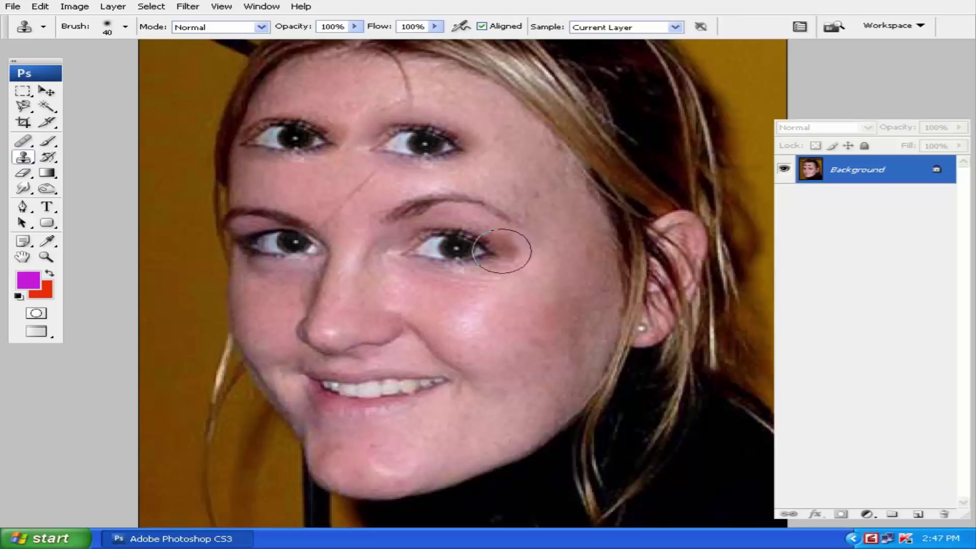
{"action": "key", "text": "ctrl+alt+z"}
{"action": "key", "text": "ctrl+alt+z"}
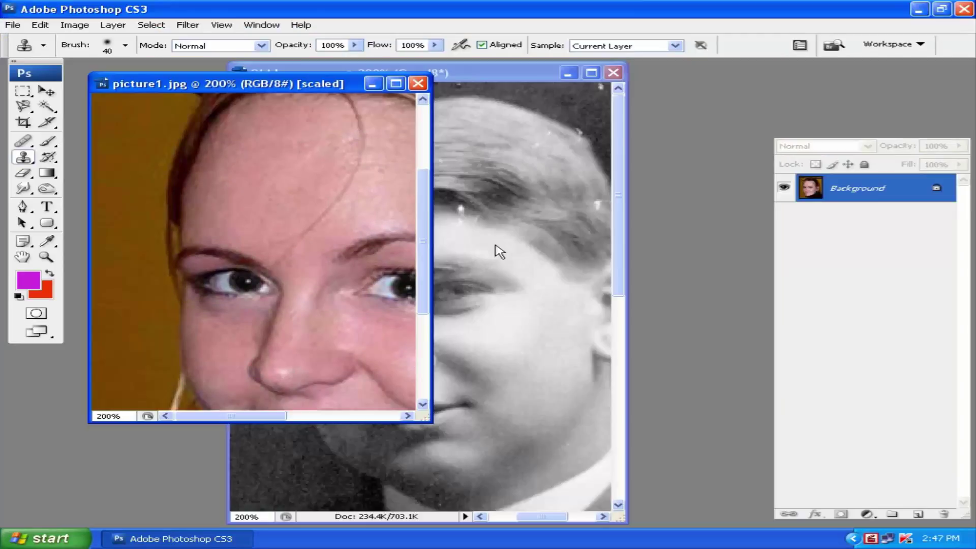
Bring the old grayscale portrait to the front in full-screen mode and pan it into view
{"action": "left_click", "coordinate": [484, 74]}
{"action": "key", "text": "f"}
{"action": "key", "text": "f"}
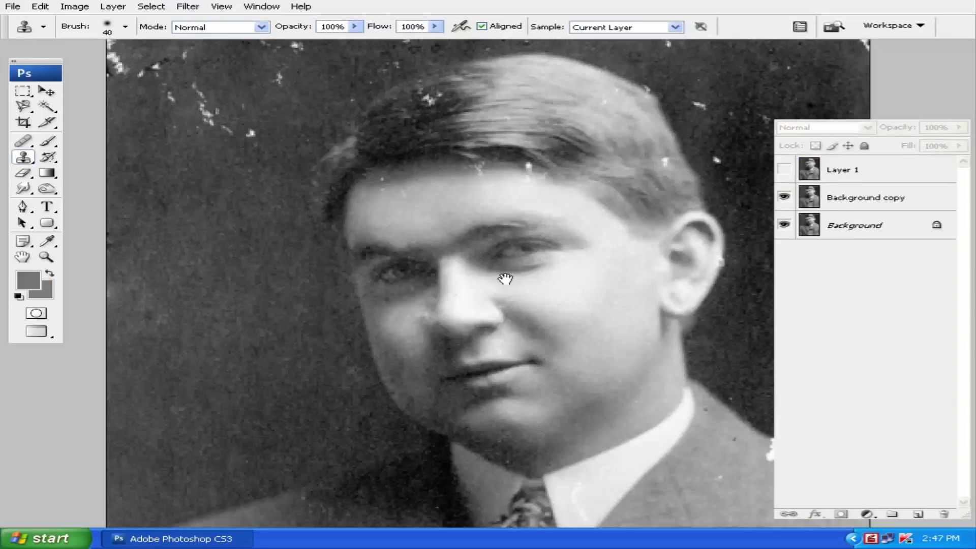
{"action": "mouse_move", "coordinate": [508, 279]}
{"action": "left_mouse_down"}
{"action": "mouse_move", "coordinate": [513, 240]}
{"action": "mouse_move", "coordinate": [483, 239]}
{"action": "left_mouse_up"}
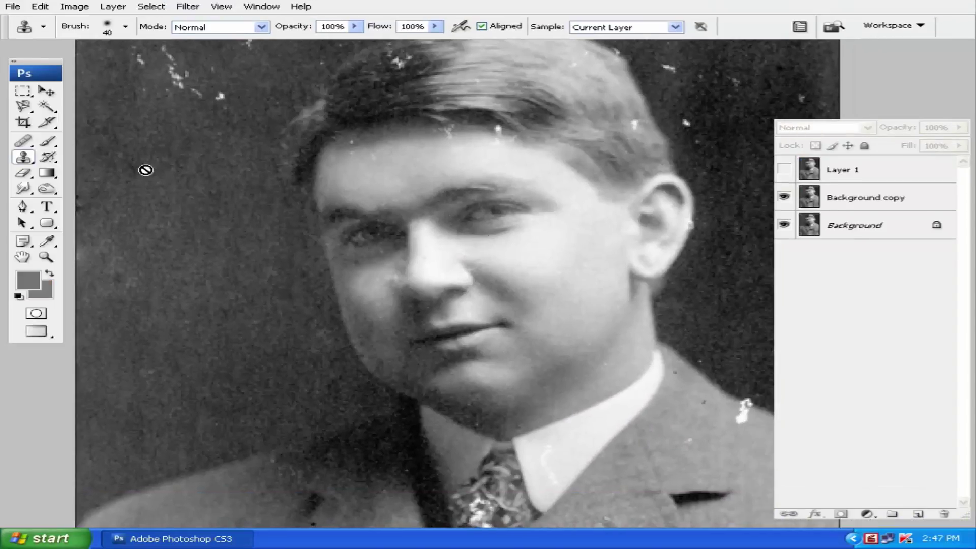
On the Background copy layer, heal a copy of the man's eye onto the dark background
{"action": "left_click", "coordinate": [23, 144]}
{"action": "left_click", "coordinate": [79, 154]}
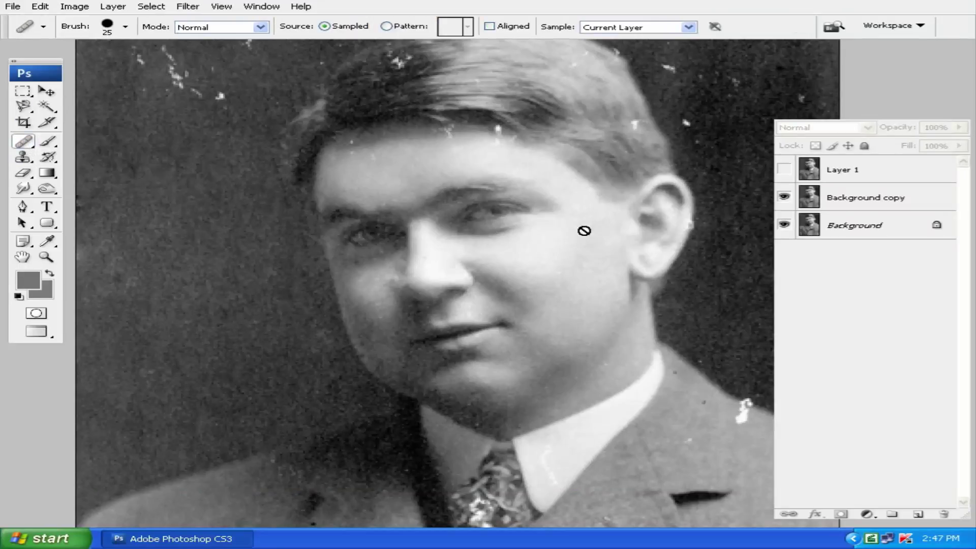
{"action": "left_click", "coordinate": [821, 206]}
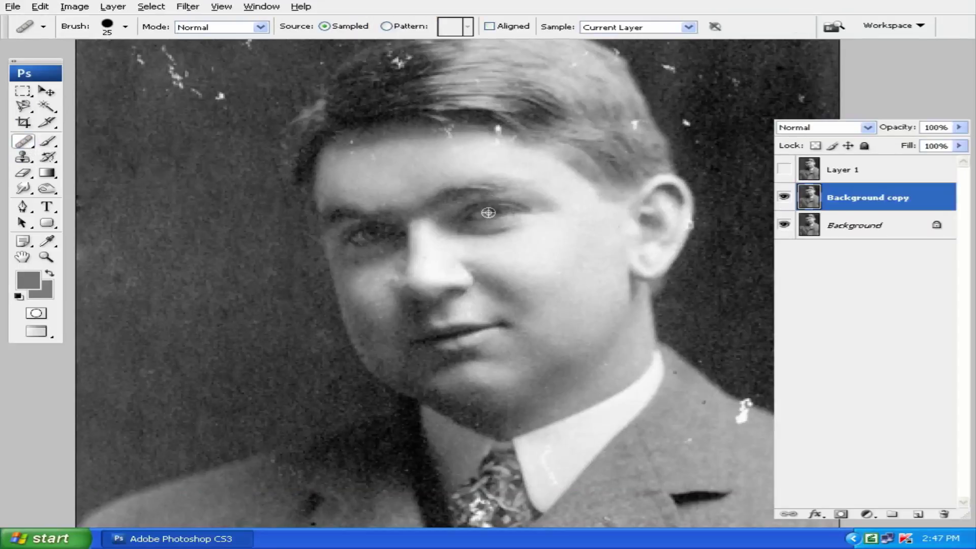
{"action": "left_click", "coordinate": [488, 213], "text": "alt"}
{"action": "left_click", "coordinate": [151, 206]}
{"action": "mouse_move", "coordinate": [151, 206]}
{"action": "left_mouse_down"}
{"action": "mouse_move", "coordinate": [203, 195]}
{"action": "mouse_move", "coordinate": [119, 208]}
{"action": "left_mouse_up"}
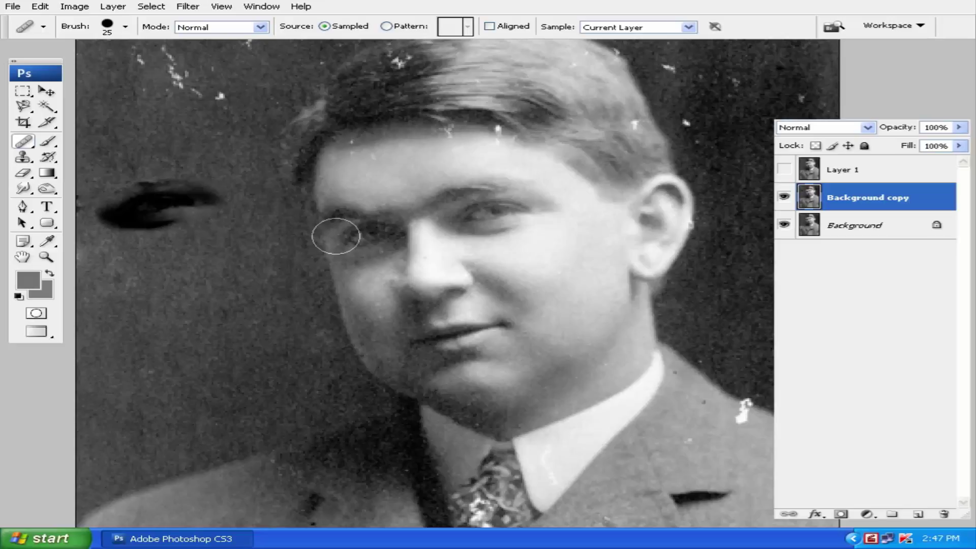
Clone a second copy of the man's eye onto the background below the healed copy
{"action": "left_click", "coordinate": [23, 157]}
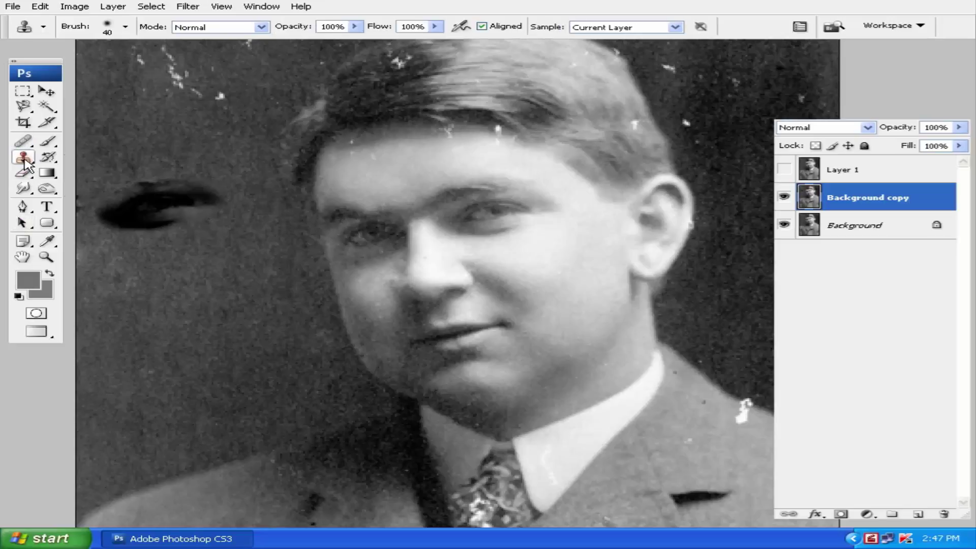
{"action": "left_click", "coordinate": [494, 216], "text": "alt"}
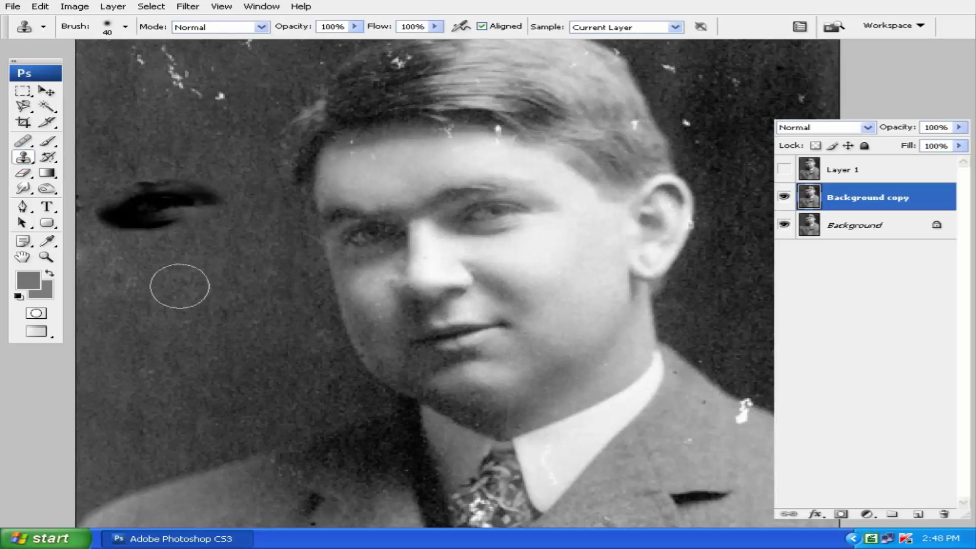
{"action": "mouse_move", "coordinate": [168, 288]}
{"action": "left_mouse_down"}
{"action": "mouse_move", "coordinate": [151, 288]}
{"action": "mouse_move", "coordinate": [185, 277]}
{"action": "mouse_move", "coordinate": [137, 286]}
{"action": "mouse_move", "coordinate": [211, 272]}
{"action": "mouse_move", "coordinate": [211, 283]}
{"action": "mouse_move", "coordinate": [142, 284]}
{"action": "mouse_move", "coordinate": [212, 275]}
{"action": "left_mouse_up"}
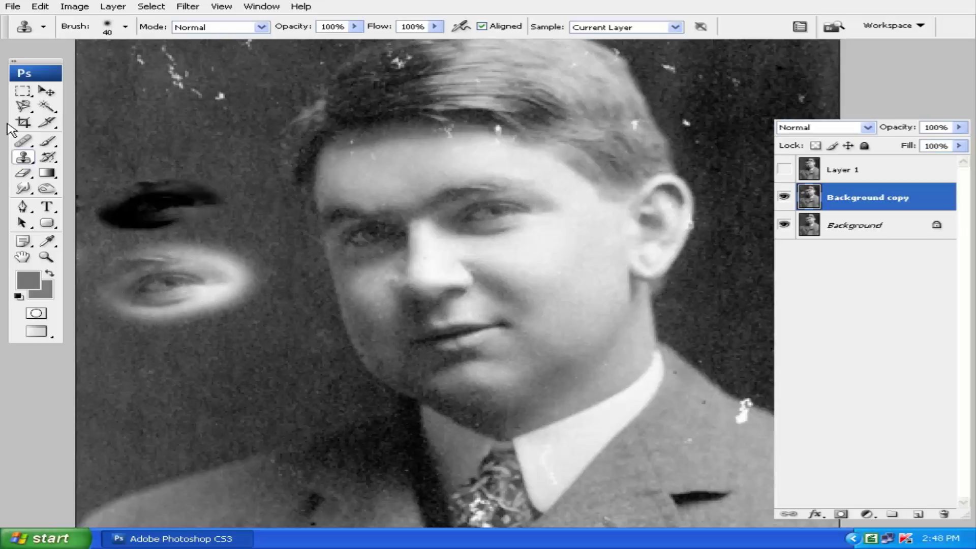
{"action": "left_click", "coordinate": [47, 90]}
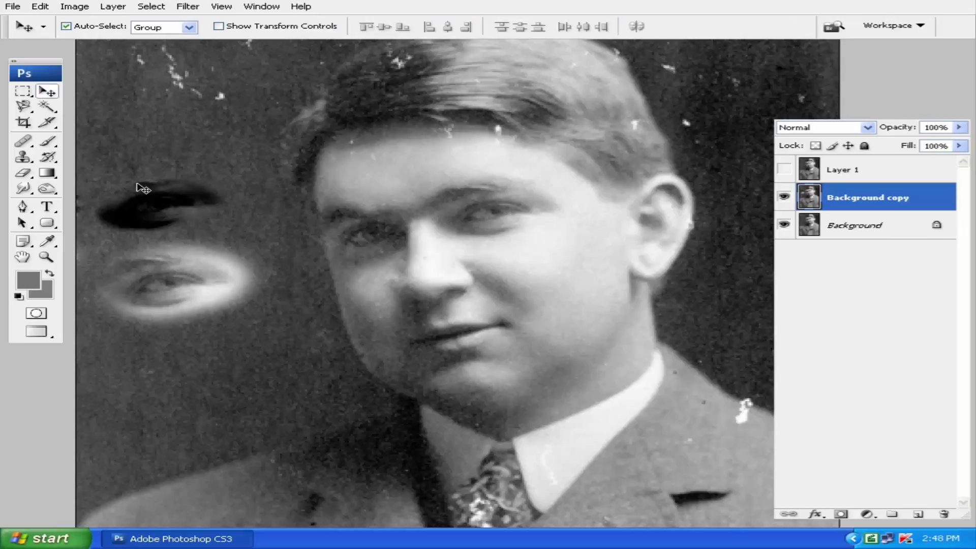
{"action": "left_click", "coordinate": [23, 157]}
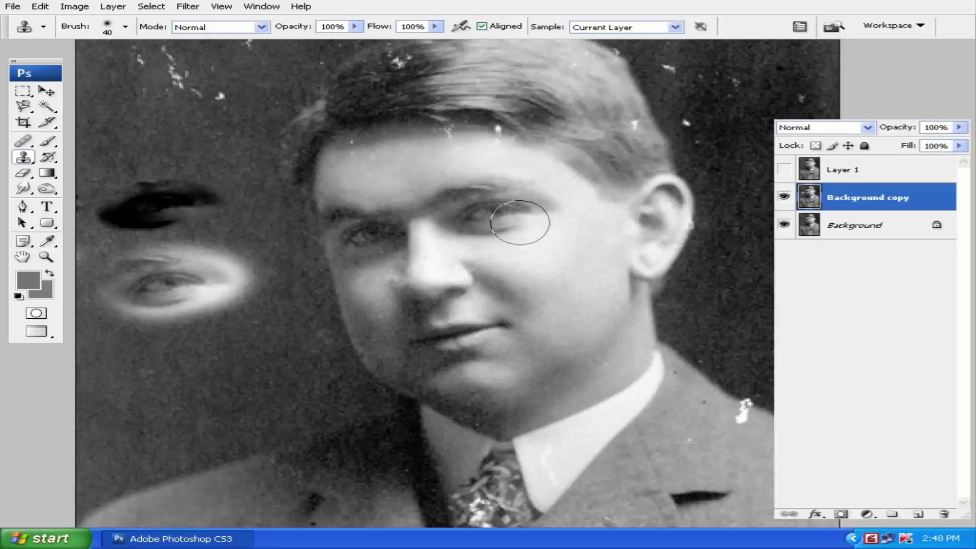
{"action": "left_click_drag", "start_coordinate": [182, 280], "coordinate": [202, 302]}
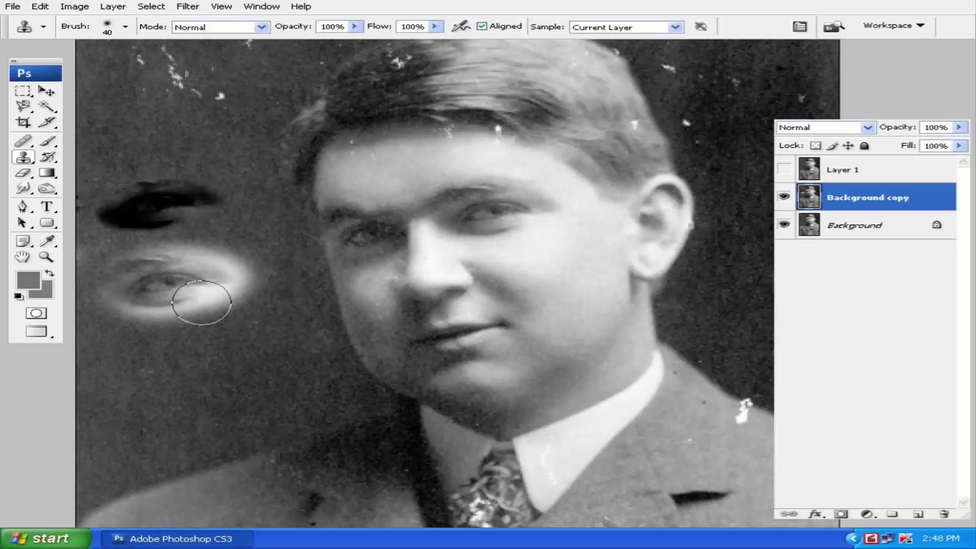
{"action": "key", "text": "j"}
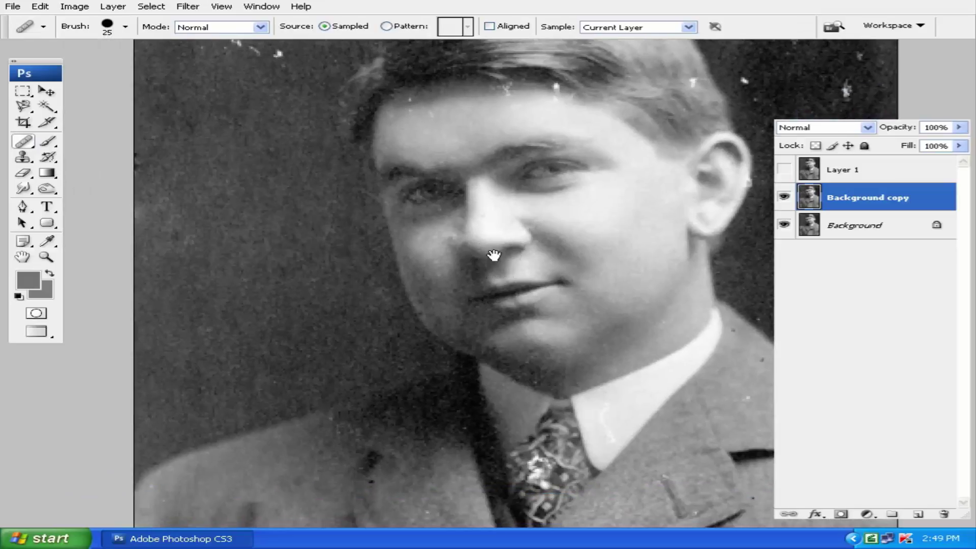
Recentre the portrait and make the Clone Stamp the active tool
{"action": "left_click_drag", "start_coordinate": [497, 261], "coordinate": [442, 231]}
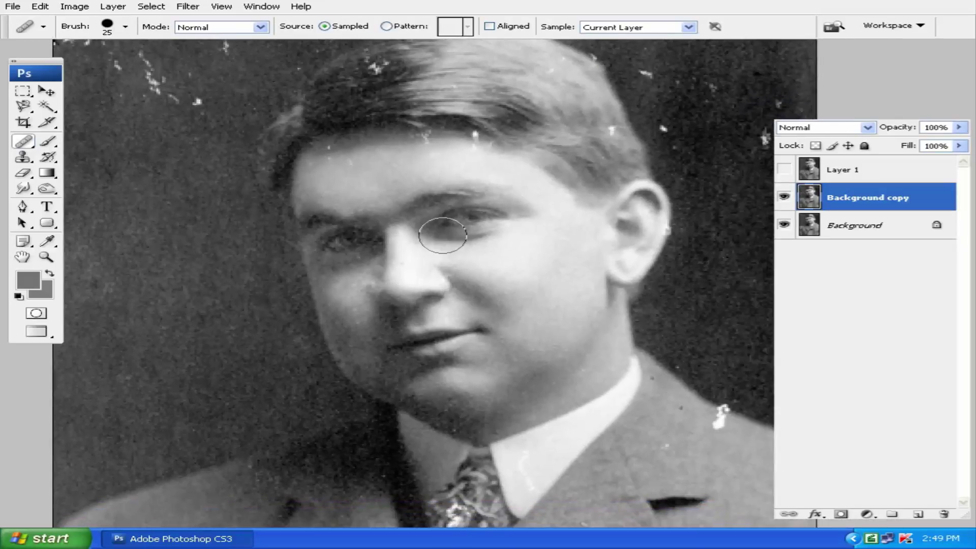
{"action": "mouse_move", "coordinate": [349, 233]}
{"action": "left_mouse_down"}
{"action": "mouse_move", "coordinate": [356, 277]}
{"action": "mouse_move", "coordinate": [323, 239]}
{"action": "left_mouse_up"}
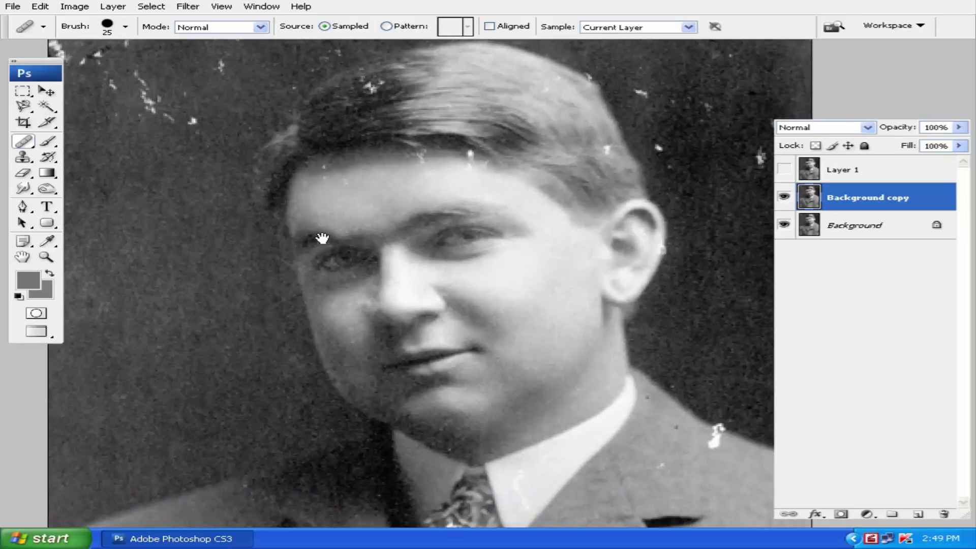
{"action": "left_click", "coordinate": [22, 159]}
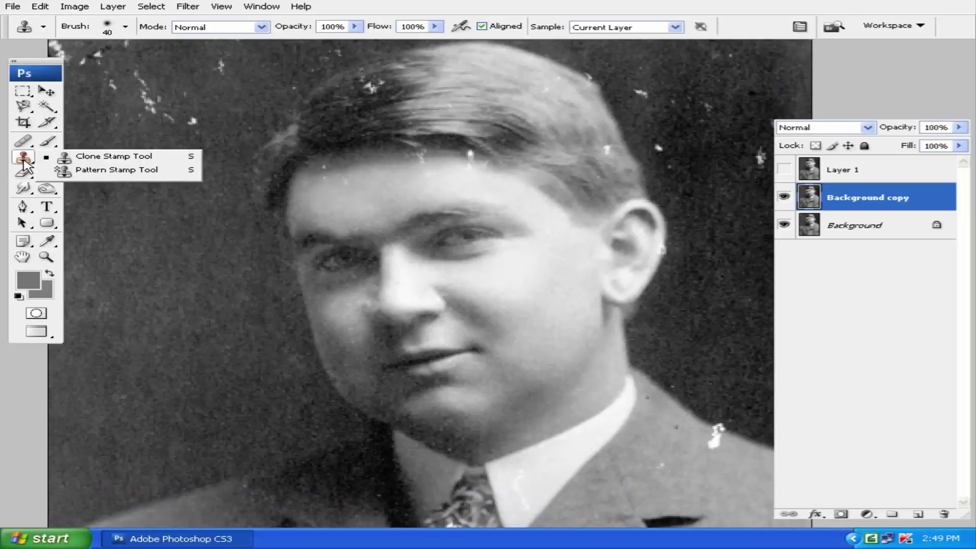
{"action": "left_click", "coordinate": [81, 156]}
Zoom in and frame the white blotch on the shoulder beside the collar, sampling a nearby clone source
{"action": "left_click_drag", "start_coordinate": [364, 302], "coordinate": [186, 216]}
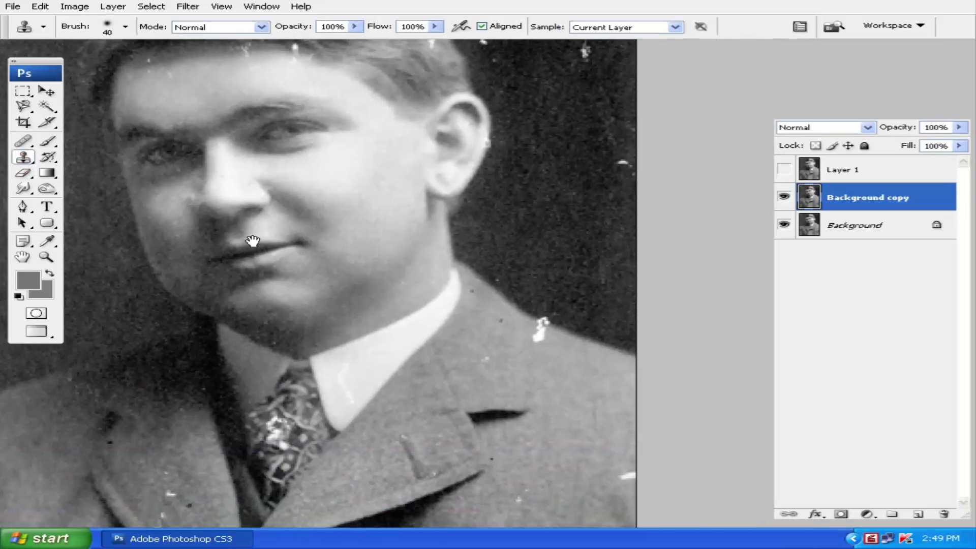
{"action": "left_click_drag", "start_coordinate": [253, 242], "coordinate": [201, 202]}
{"action": "left_click_drag", "start_coordinate": [298, 264], "coordinate": [261, 237]}
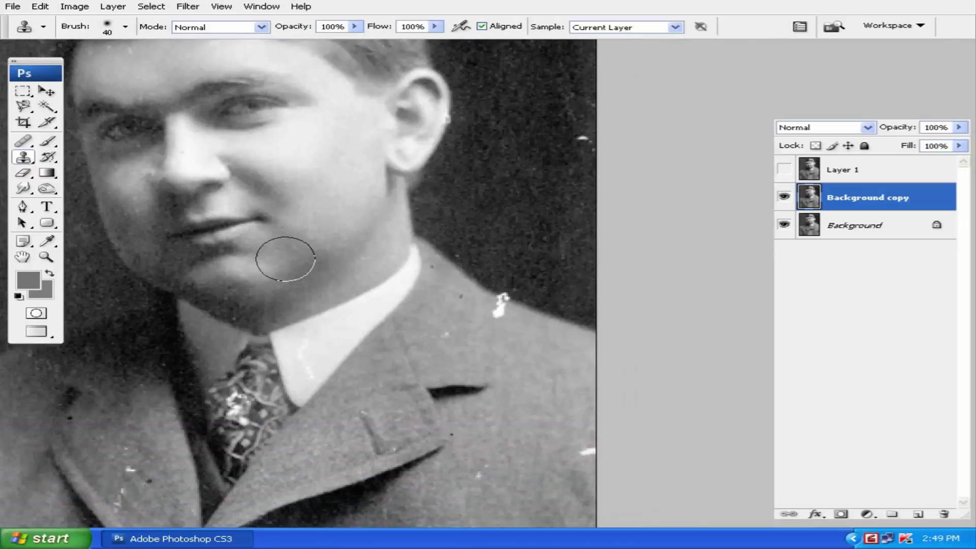
{"action": "key", "text": "ctrl+plus"}
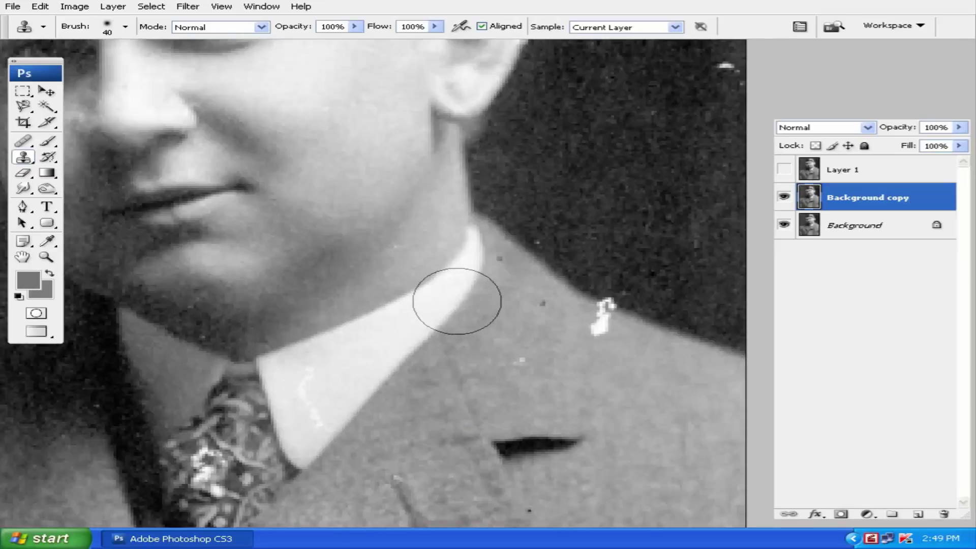
{"action": "left_click_drag", "start_coordinate": [553, 290], "coordinate": [426, 283]}
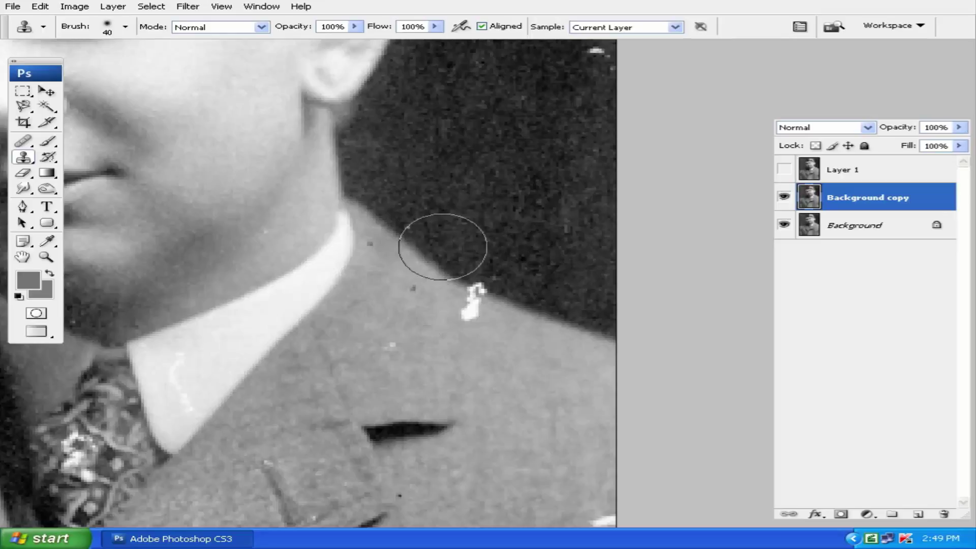
{"action": "left_click", "coordinate": [473, 262], "text": "alt"}
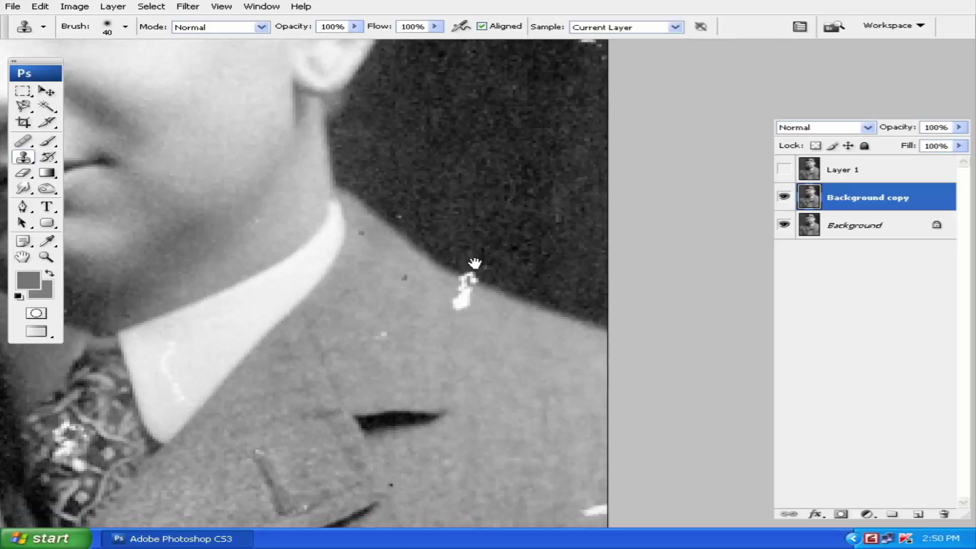
{"action": "key", "text": "ctrl+plus"}
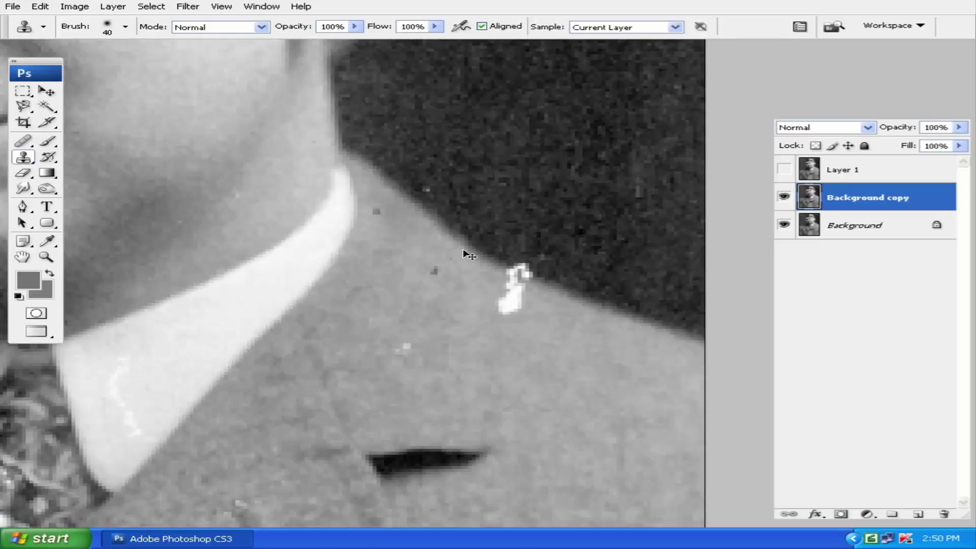
{"action": "left_click_drag", "start_coordinate": [491, 236], "coordinate": [417, 258]}
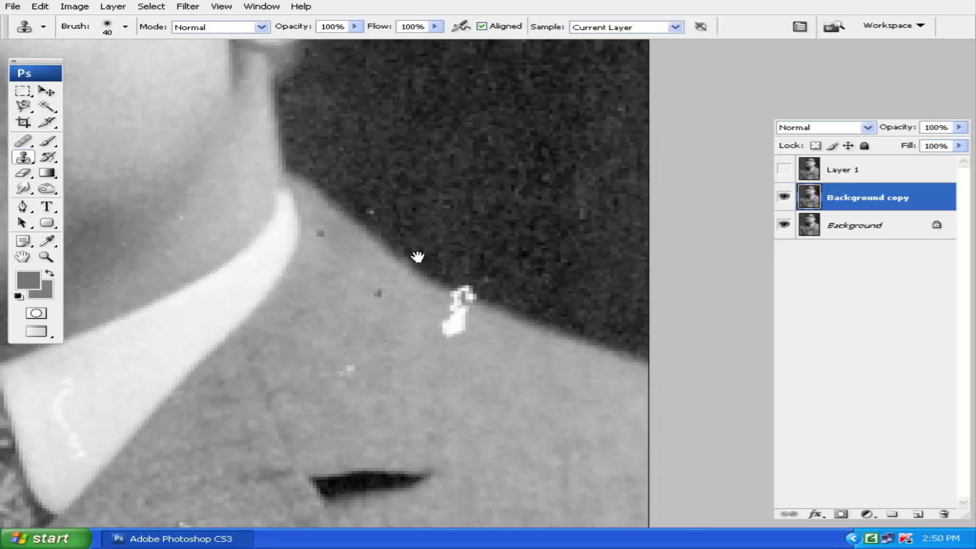
{"action": "mouse_move", "coordinate": [428, 257]}
{"action": "left_mouse_down"}
{"action": "mouse_move", "coordinate": [460, 287]}
{"action": "mouse_move", "coordinate": [460, 272]}
{"action": "left_mouse_up"}
Try healing the shoulder blotch with a size-10 Healing Brush, then undo the unsatisfactory strokes
{"action": "left_click", "coordinate": [23, 141]}
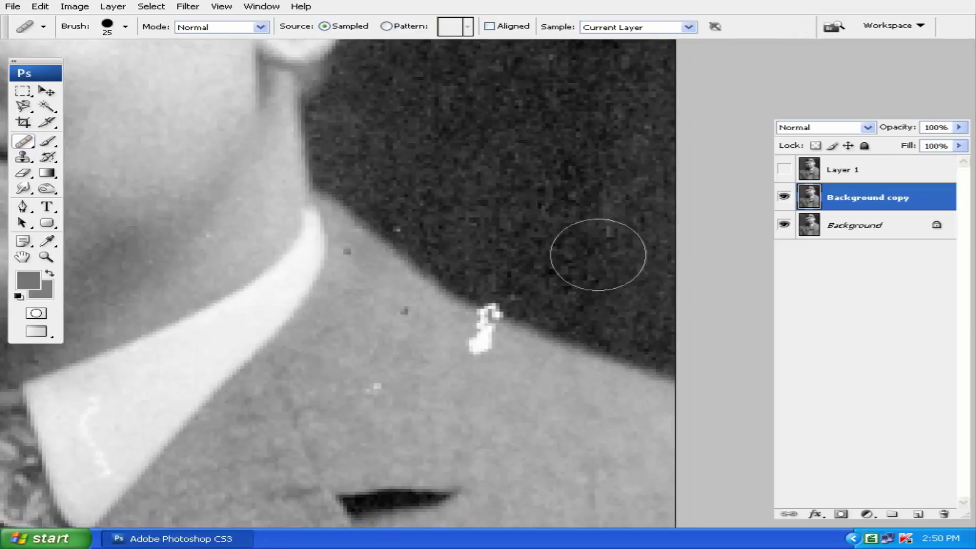
{"action": "key", "text": "bracketleft"}
{"action": "key", "text": "bracketleft"}
{"action": "key", "text": "bracketleft"}
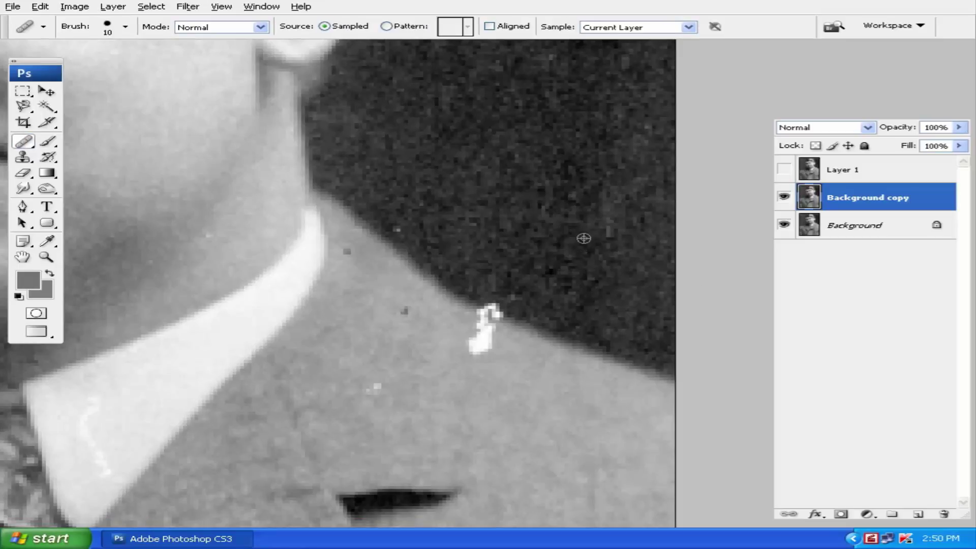
{"action": "left_click", "coordinate": [577, 260], "text": "alt"}
{"action": "mouse_move", "coordinate": [529, 301]}
{"action": "left_mouse_down"}
{"action": "mouse_move", "coordinate": [513, 305]}
{"action": "mouse_move", "coordinate": [544, 311]}
{"action": "left_mouse_up"}
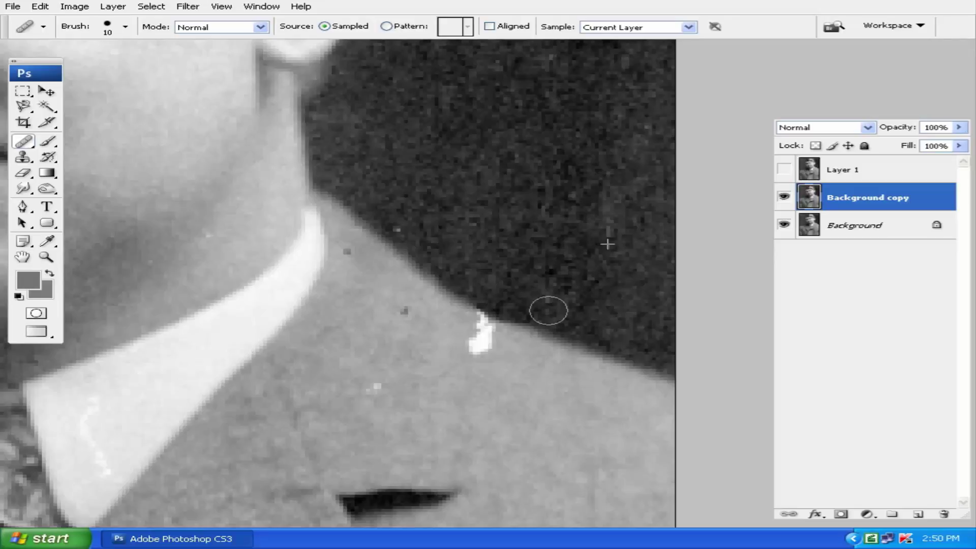
{"action": "left_click_drag", "start_coordinate": [549, 311], "coordinate": [549, 311]}
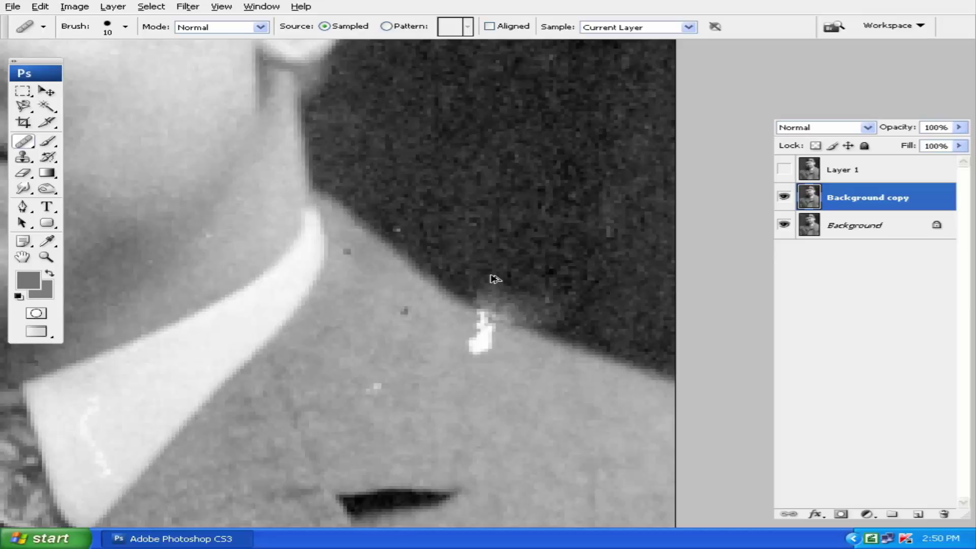
{"action": "left_click_drag", "start_coordinate": [492, 306], "coordinate": [487, 318]}
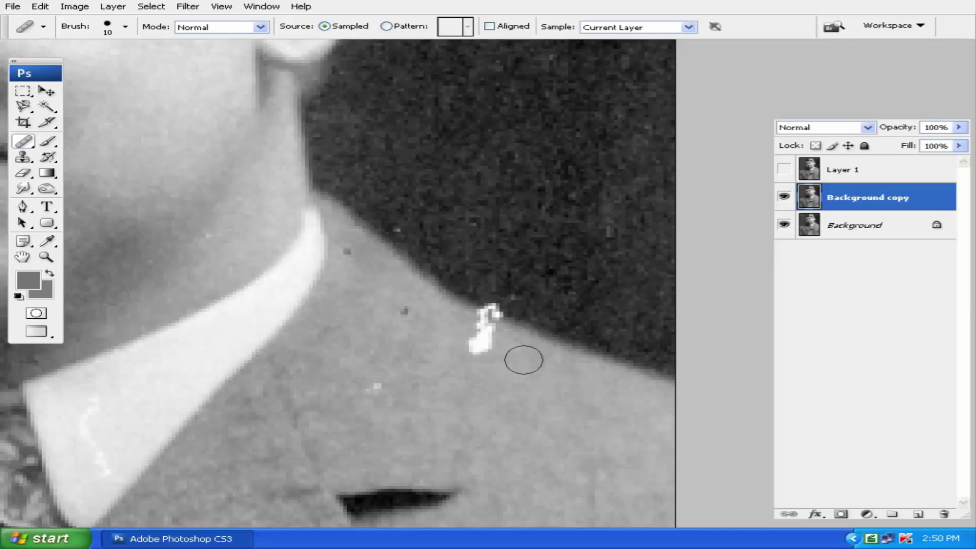
{"action": "left_click_drag", "start_coordinate": [523, 360], "coordinate": [527, 358]}
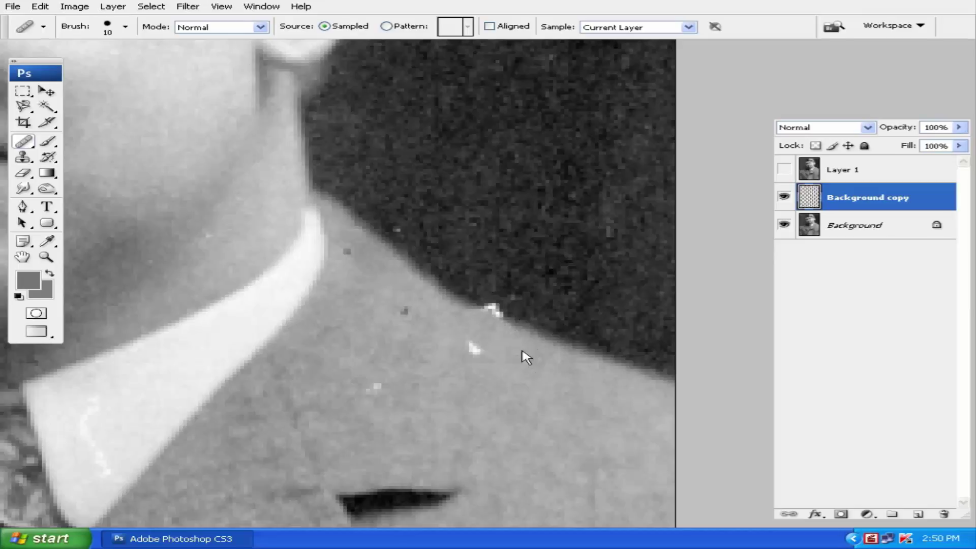
{"action": "key", "text": "ctrl+z"}
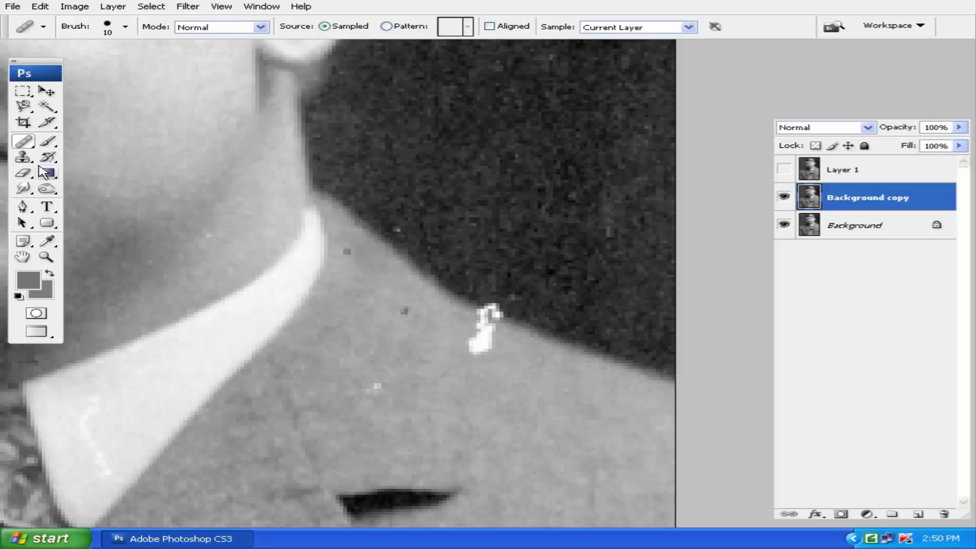
Clone out the white blotch and nearby speck with a size-10 Clone Stamp using jacket grey
{"action": "left_click", "coordinate": [23, 157]}
{"action": "key", "text": "bracketleft"}
{"action": "key", "text": "bracketleft"}
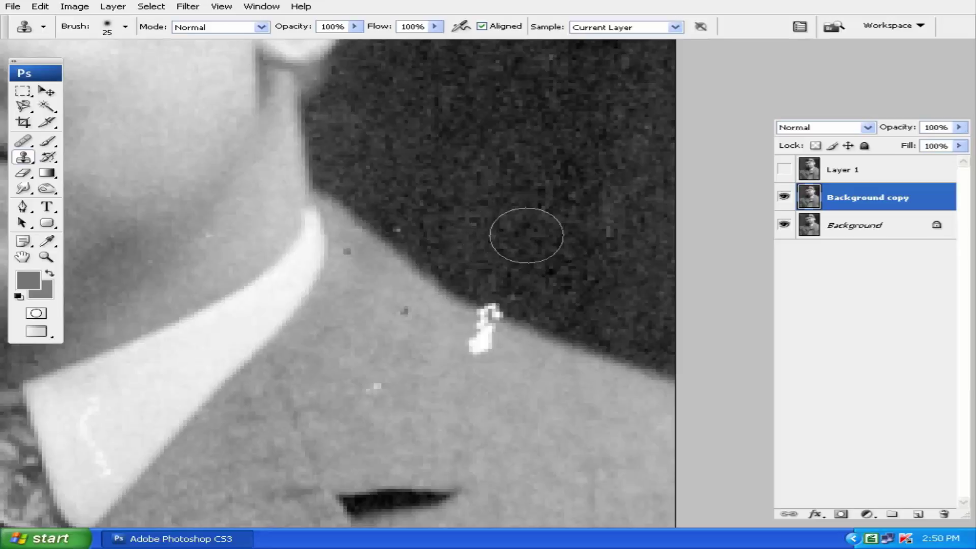
{"action": "key", "text": "bracketleft"}
{"action": "key", "text": "ctrl+plus"}
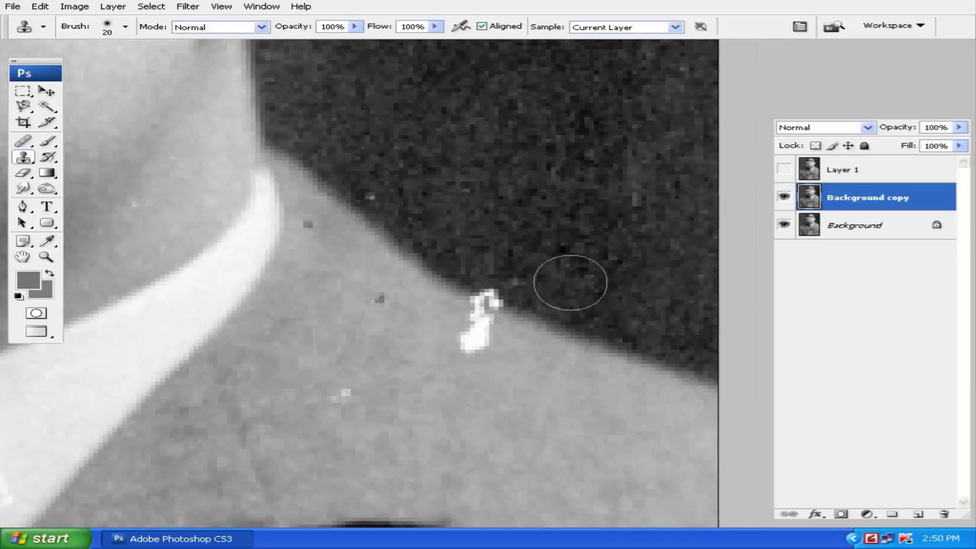
{"action": "key", "text": "bracketleft"}
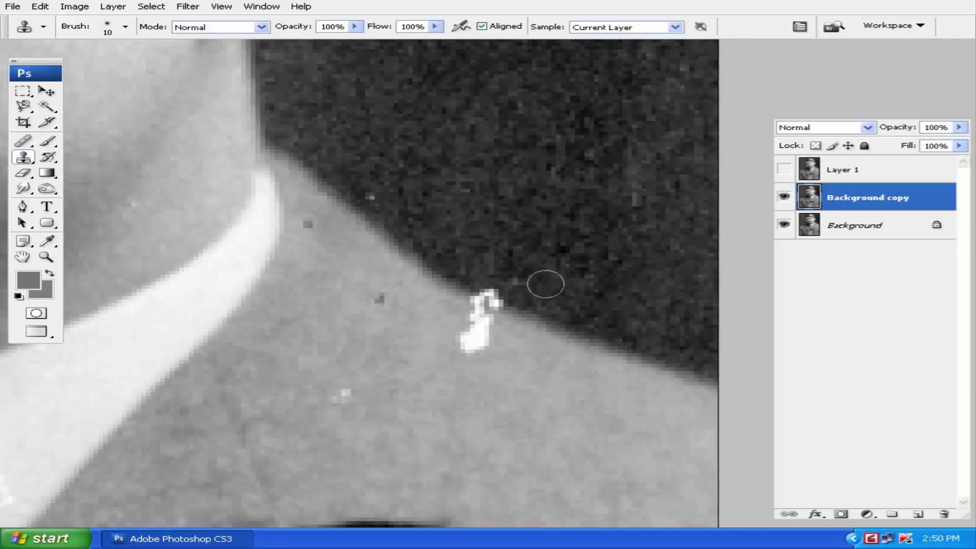
{"action": "mouse_move", "coordinate": [545, 284]}
{"action": "left_mouse_down"}
{"action": "mouse_move", "coordinate": [491, 277]}
{"action": "mouse_move", "coordinate": [517, 290]}
{"action": "mouse_move", "coordinate": [484, 305]}
{"action": "left_mouse_up"}
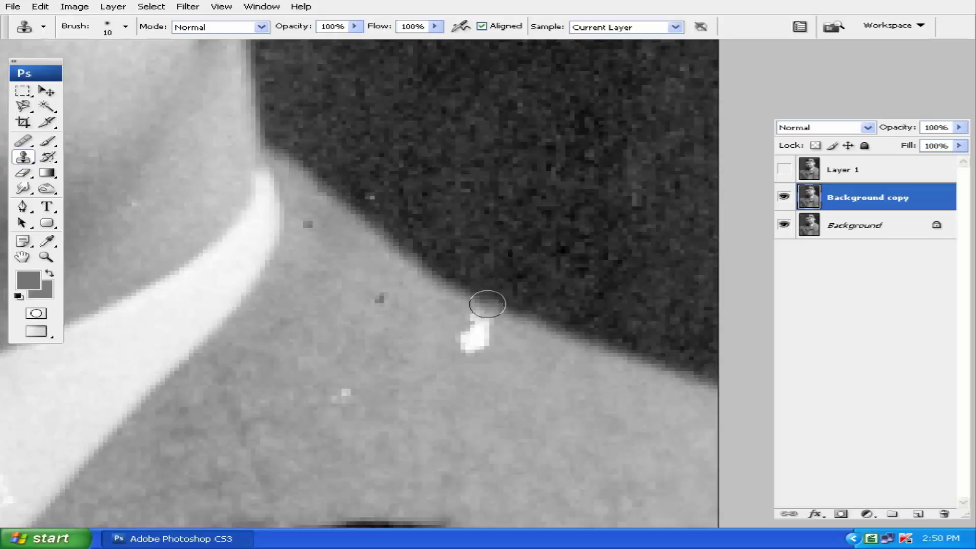
{"action": "mouse_move", "coordinate": [498, 357]}
{"action": "left_mouse_down"}
{"action": "mouse_move", "coordinate": [475, 320]}
{"action": "mouse_move", "coordinate": [489, 342]}
{"action": "mouse_move", "coordinate": [459, 342]}
{"action": "mouse_move", "coordinate": [473, 343]}
{"action": "mouse_move", "coordinate": [471, 319]}
{"action": "mouse_move", "coordinate": [568, 339]}
{"action": "left_mouse_up"}
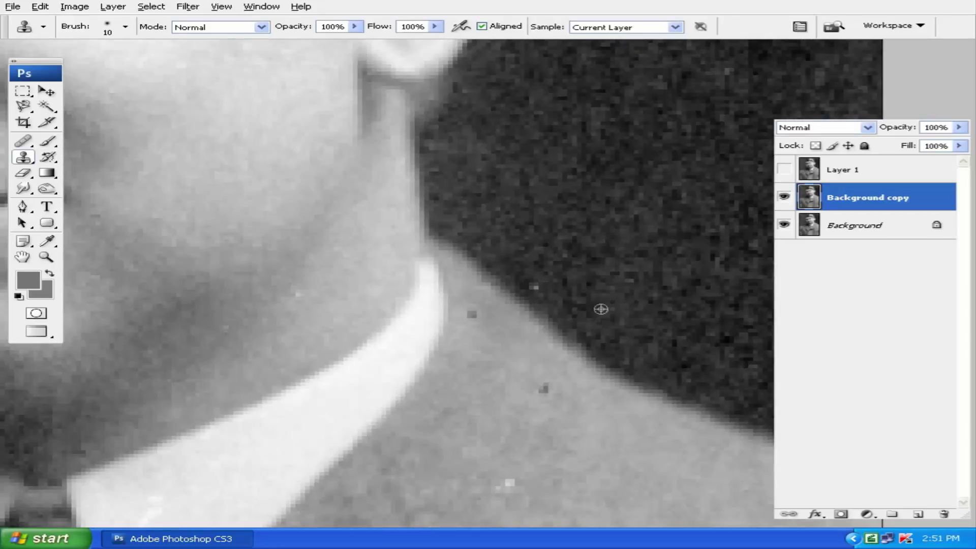
{"action": "left_click_drag", "start_coordinate": [549, 281], "coordinate": [540, 277]}
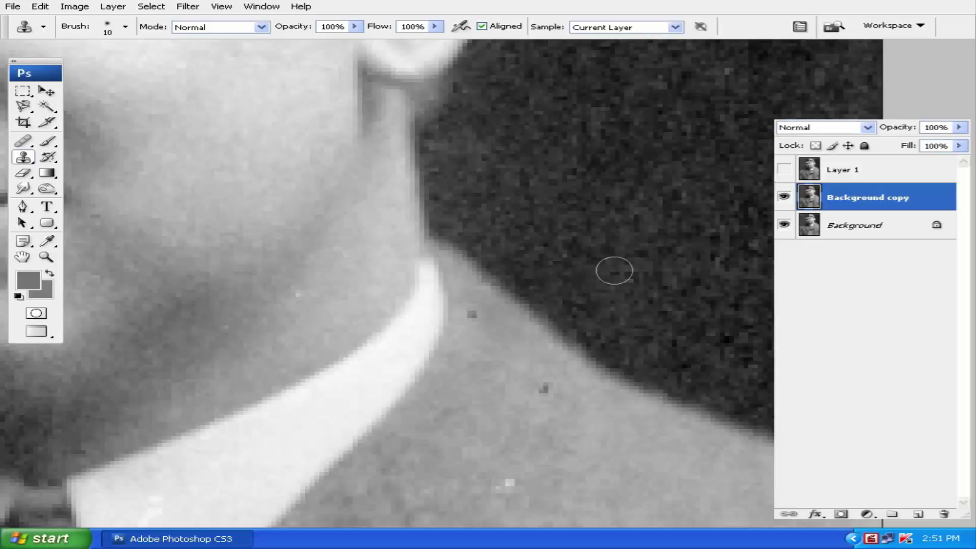
{"action": "key", "text": "ctrl+minus"}
{"action": "key", "text": "ctrl+minus"}
{"action": "key", "text": "ctrl+minus"}
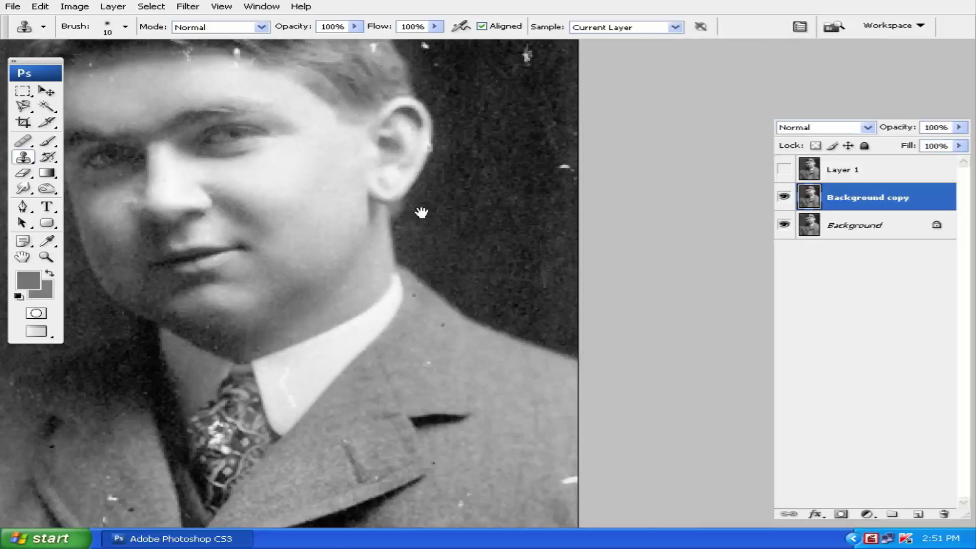
Zoom in on the ear and clone over a speck on its edge with a size-7 brush
{"action": "left_click_drag", "start_coordinate": [421, 212], "coordinate": [523, 276]}
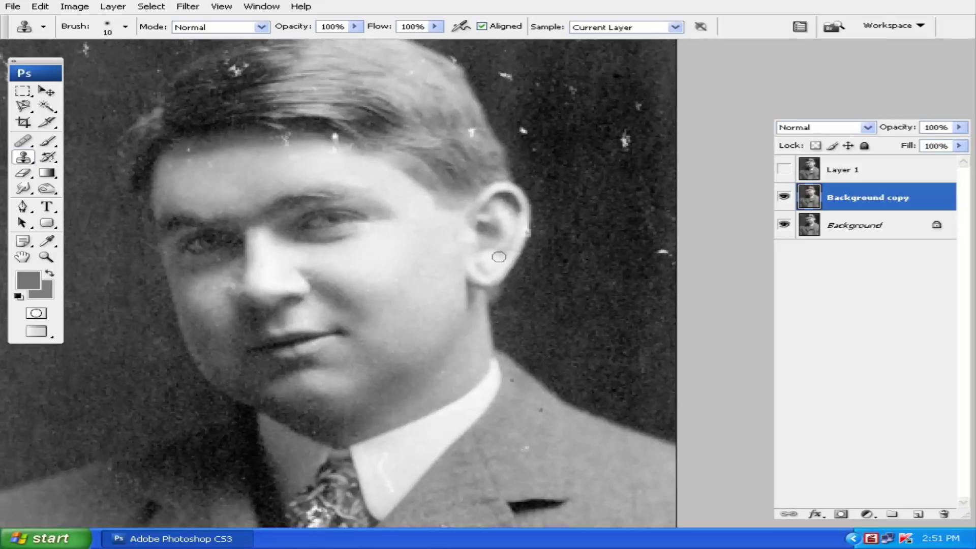
{"action": "key", "text": "ctrl+plus"}
{"action": "key", "text": "ctrl+plus"}
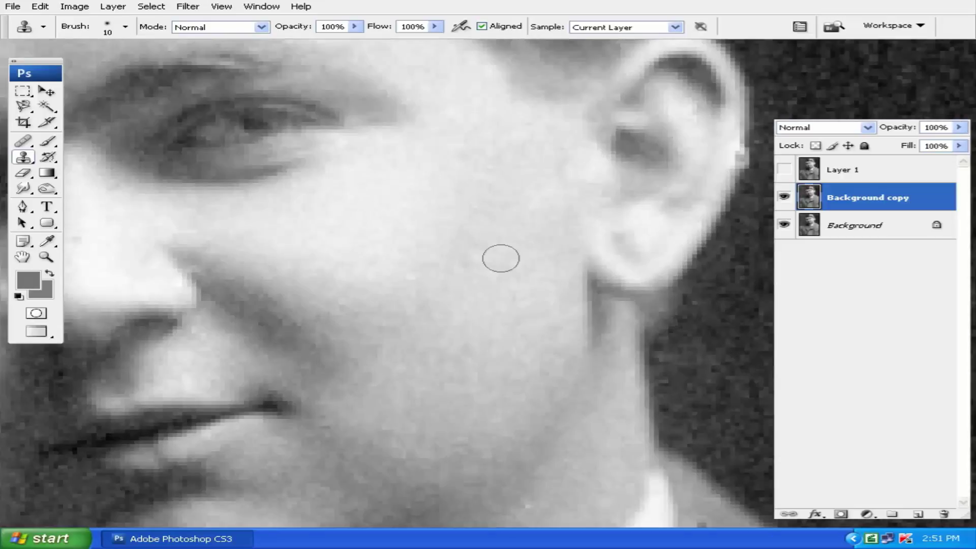
{"action": "key", "text": "ctrl+plus"}
{"action": "left_click_drag", "start_coordinate": [582, 214], "coordinate": [450, 305]}
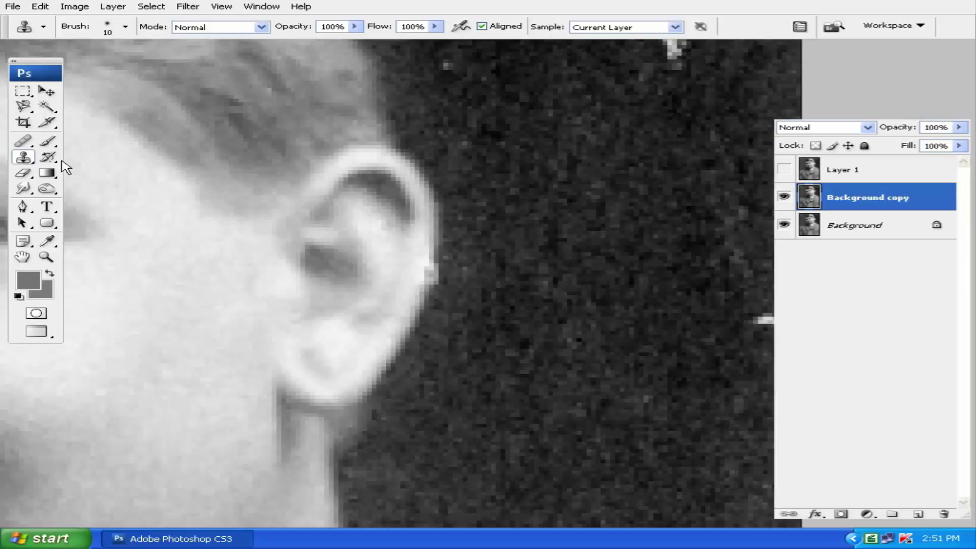
{"action": "key", "text": "ctrl+plus"}
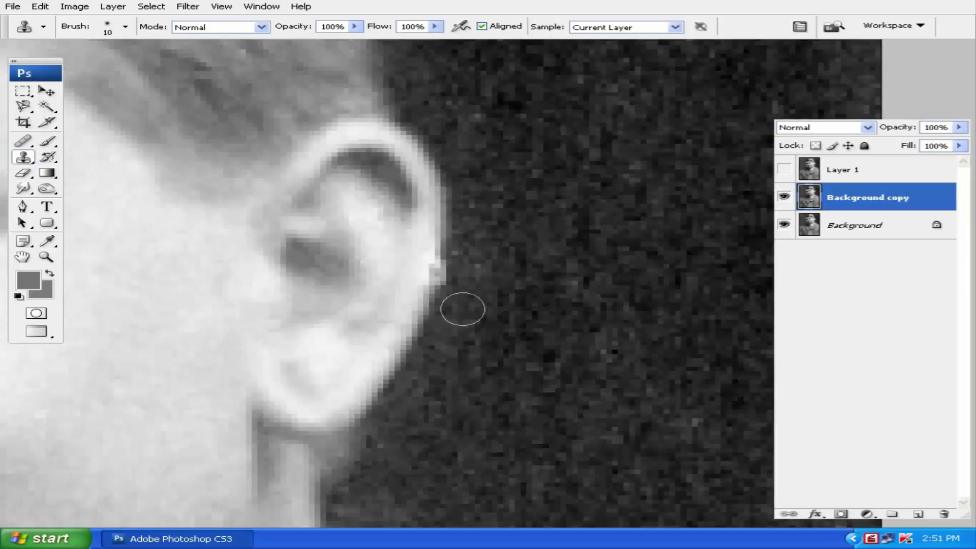
{"action": "key", "text": "bracketleft"}
{"action": "key", "text": "bracketleft"}
{"action": "key", "text": "bracketleft"}
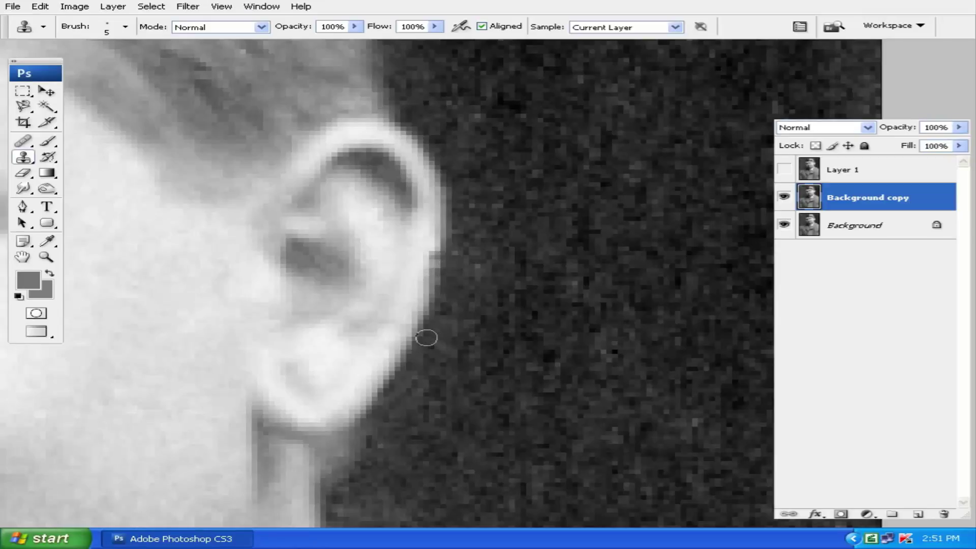
{"action": "left_click", "coordinate": [430, 271]}
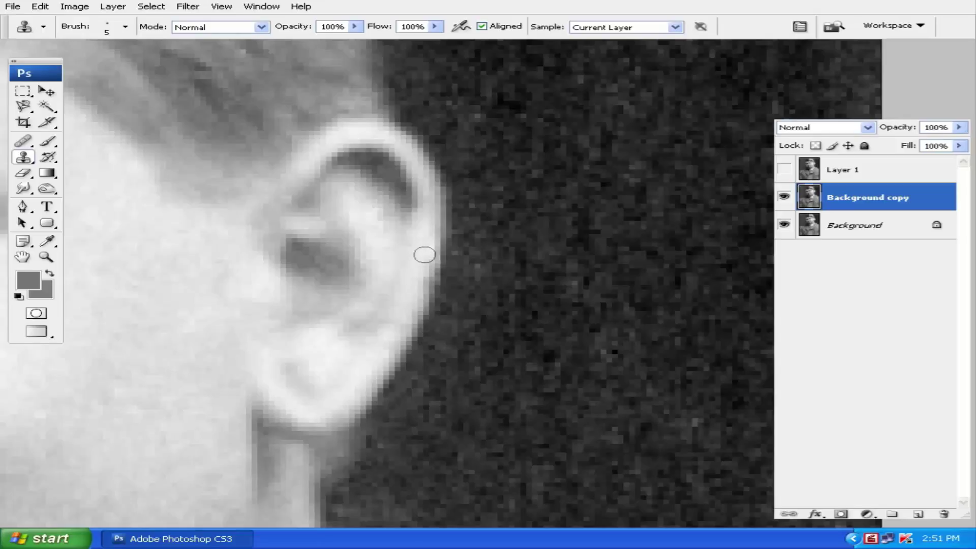
{"action": "left_click_drag", "start_coordinate": [456, 321], "coordinate": [521, 357]}
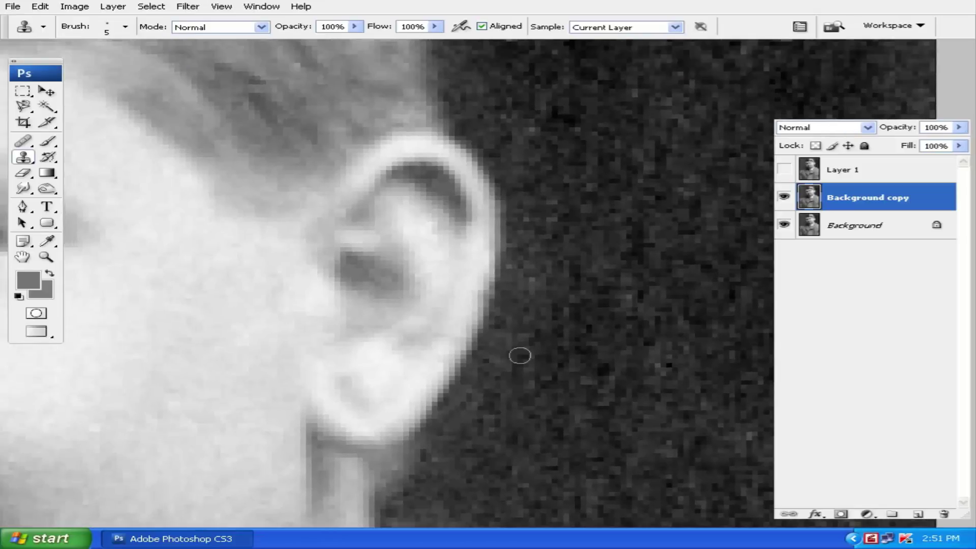
Zoom onto the forehead, undo a test clone patch there, and switch to the Healing Brush
{"action": "key", "text": "ctrl+minus"}
{"action": "key", "text": "ctrl+minus"}
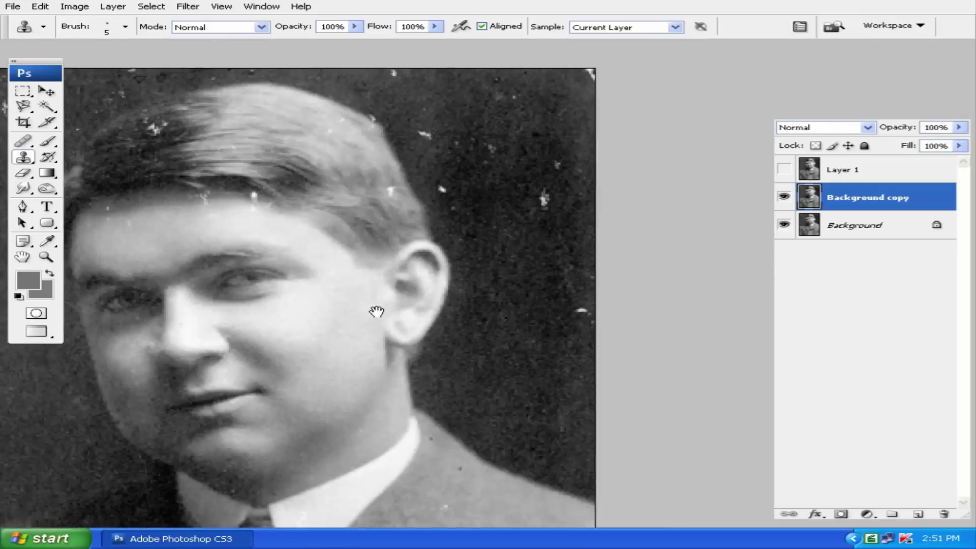
{"action": "left_click_drag", "start_coordinate": [374, 311], "coordinate": [497, 306]}
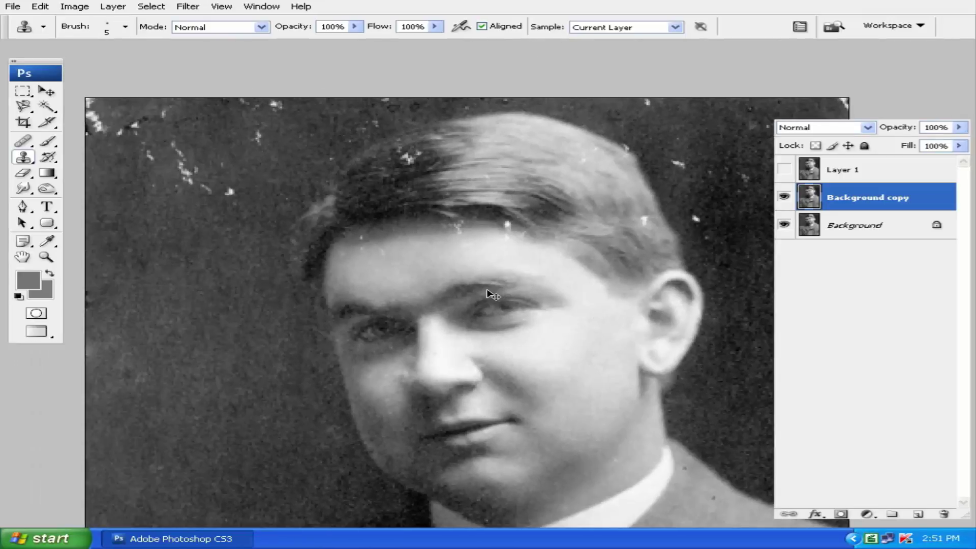
{"action": "key", "text": "ctrl+plus"}
{"action": "key", "text": "ctrl+plus"}
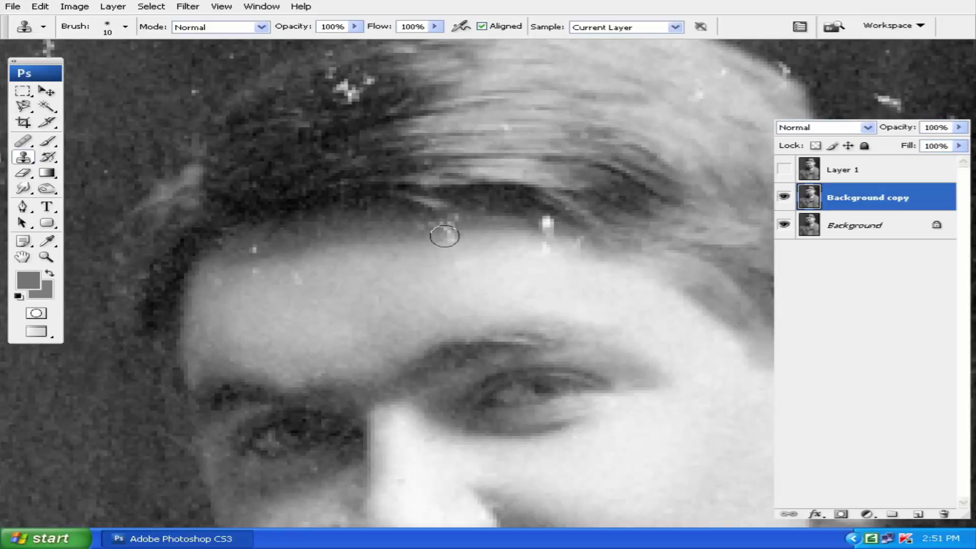
{"action": "left_click_drag", "start_coordinate": [444, 235], "coordinate": [430, 222]}
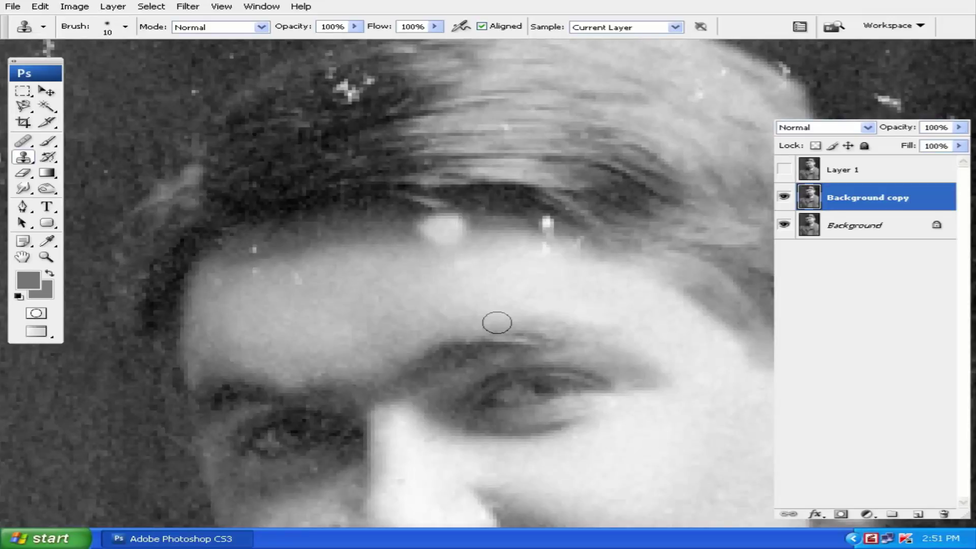
{"action": "key", "text": "ctrl+z"}
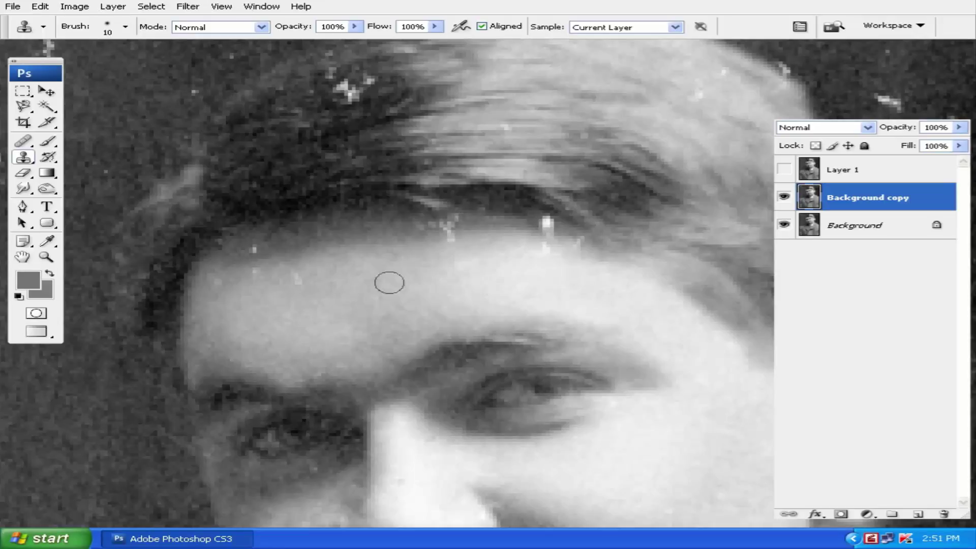
{"action": "left_click", "coordinate": [22, 143]}
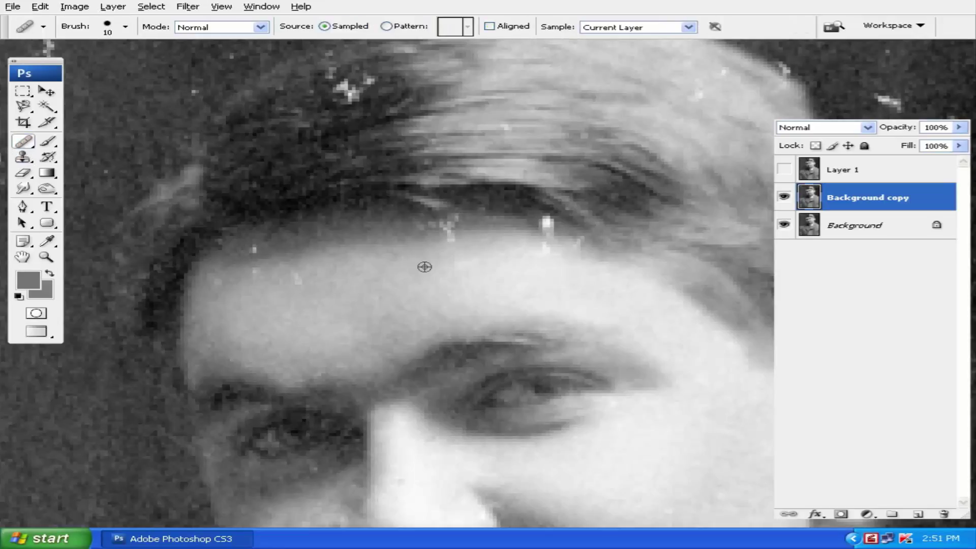
Heal the dark spot and small white and faint specks on the forehead from clean skin
{"action": "left_click_drag", "start_coordinate": [436, 238], "coordinate": [433, 230]}
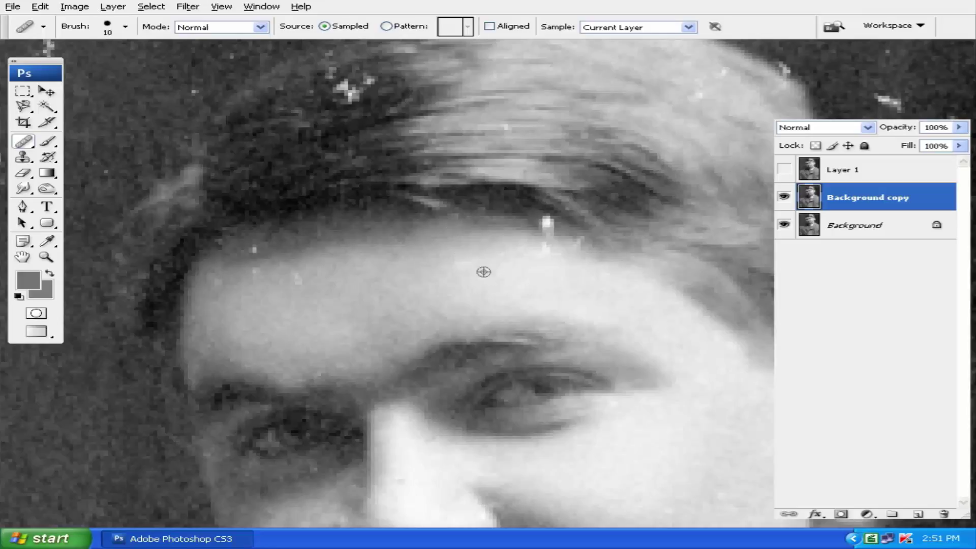
{"action": "left_click_drag", "start_coordinate": [545, 229], "coordinate": [546, 224]}
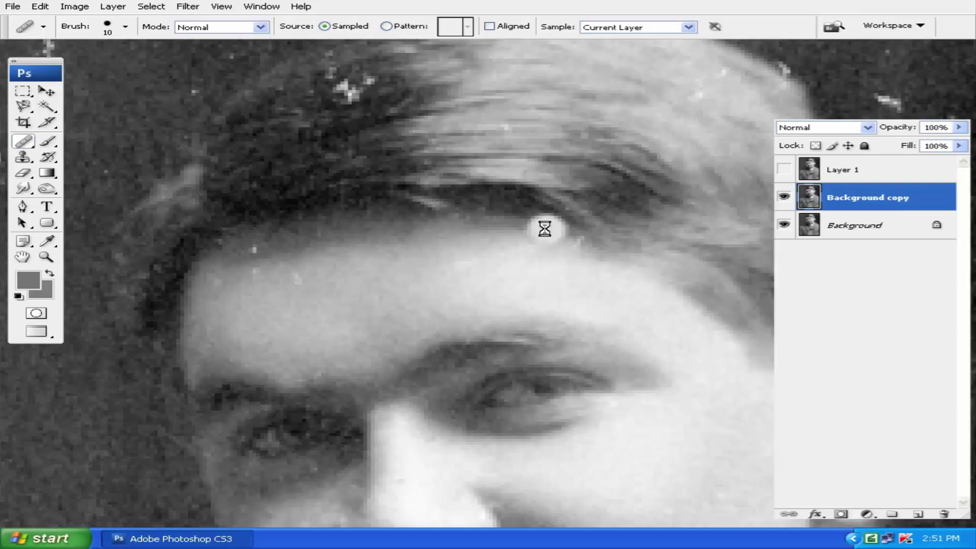
{"action": "left_click", "coordinate": [573, 244]}
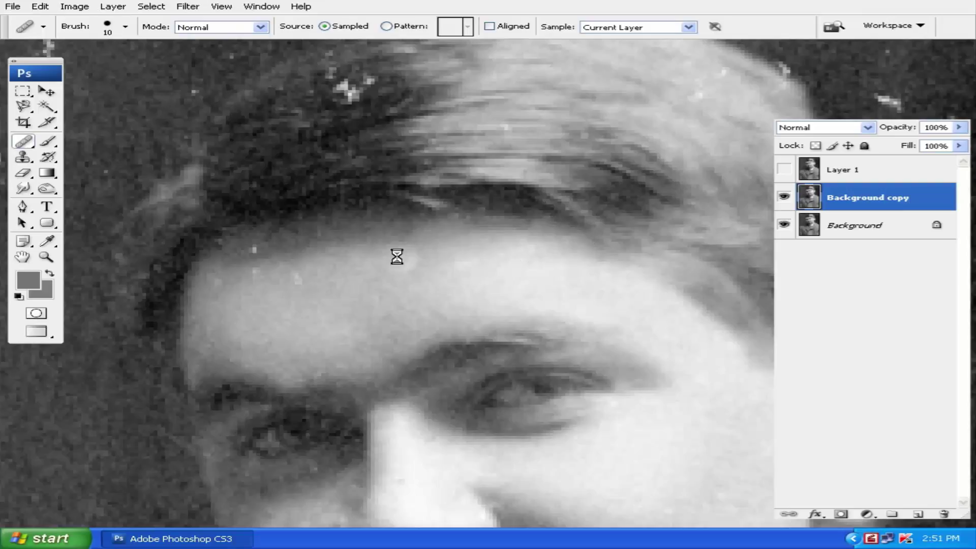
{"action": "left_click", "coordinate": [339, 276], "text": "alt"}
{"action": "left_click", "coordinate": [307, 283]}
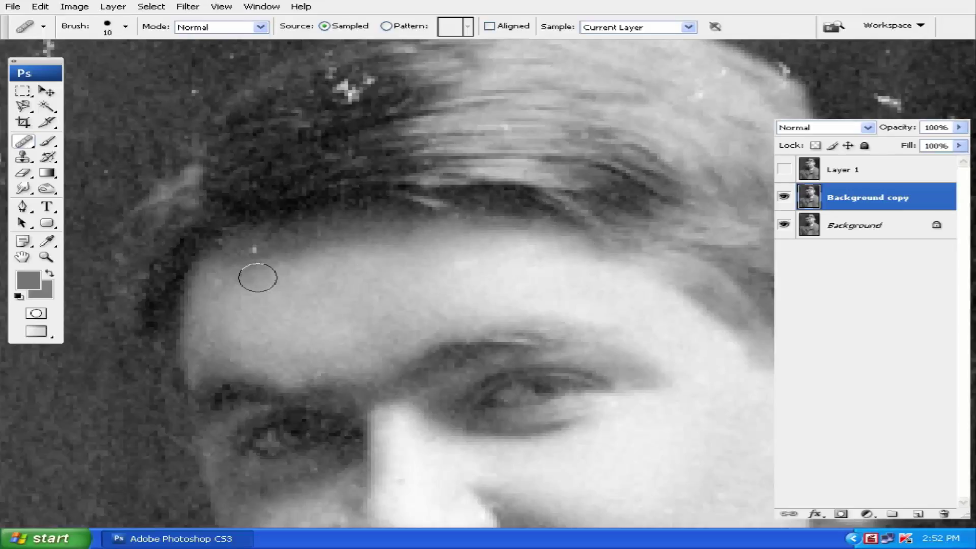
{"action": "left_click", "coordinate": [262, 249]}
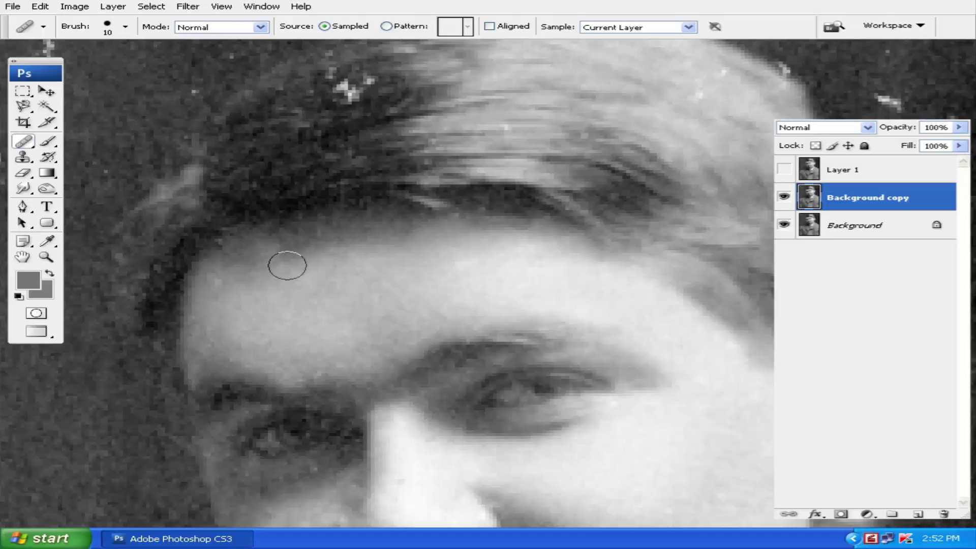
{"action": "key", "text": "ctrl+z"}
Heal the light specks in the hair along the hairline, redoing one heal
{"action": "scroll", "coordinate": [510, 234], "scroll_direction": "down", "scroll_amount": 1}
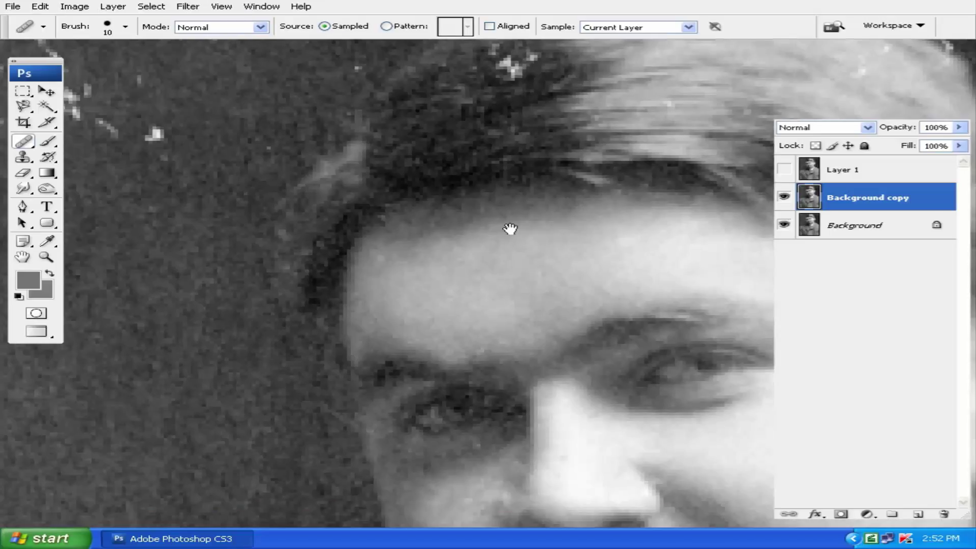
{"action": "scroll", "coordinate": [349, 244], "scroll_direction": "up", "scroll_amount": 1}
{"action": "left_click", "coordinate": [299, 159]}
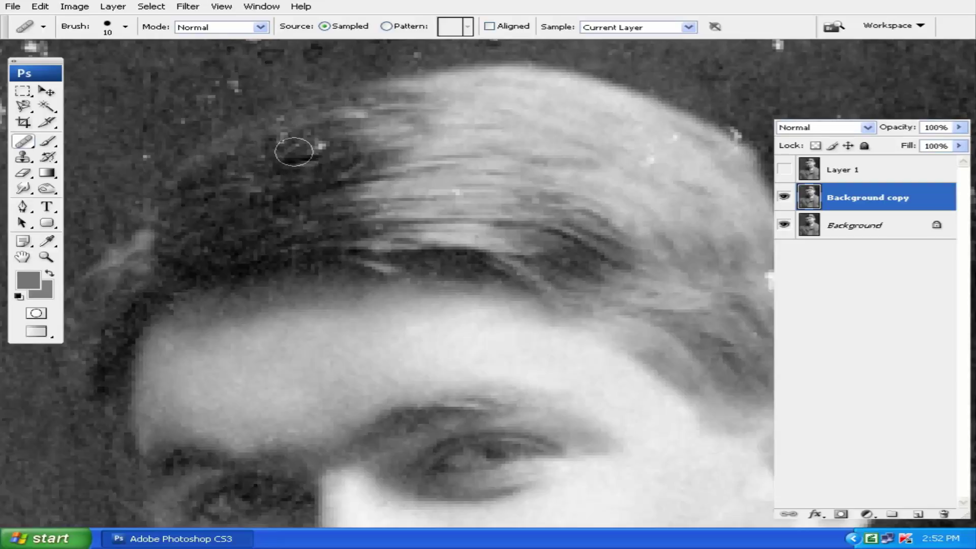
{"action": "key", "text": "ctrl+z"}
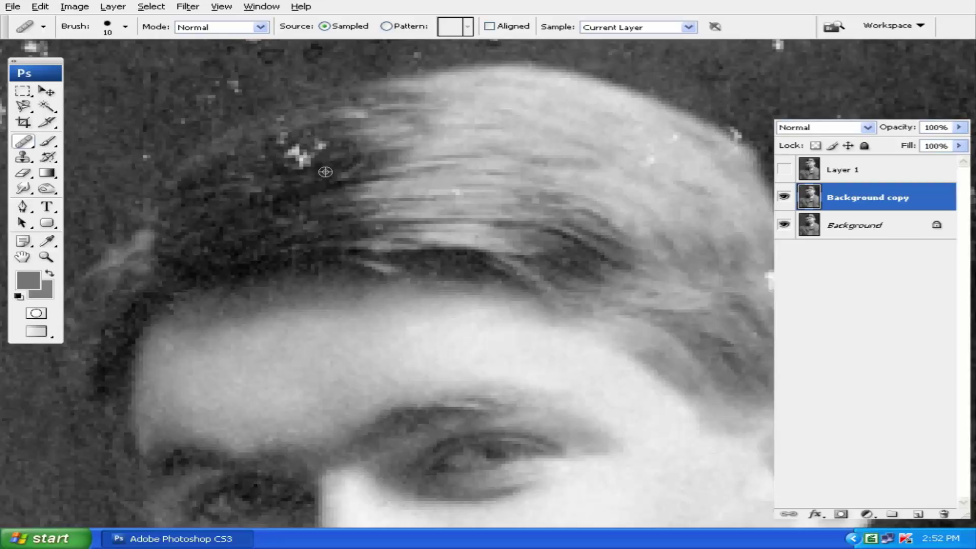
{"action": "left_click", "coordinate": [295, 152]}
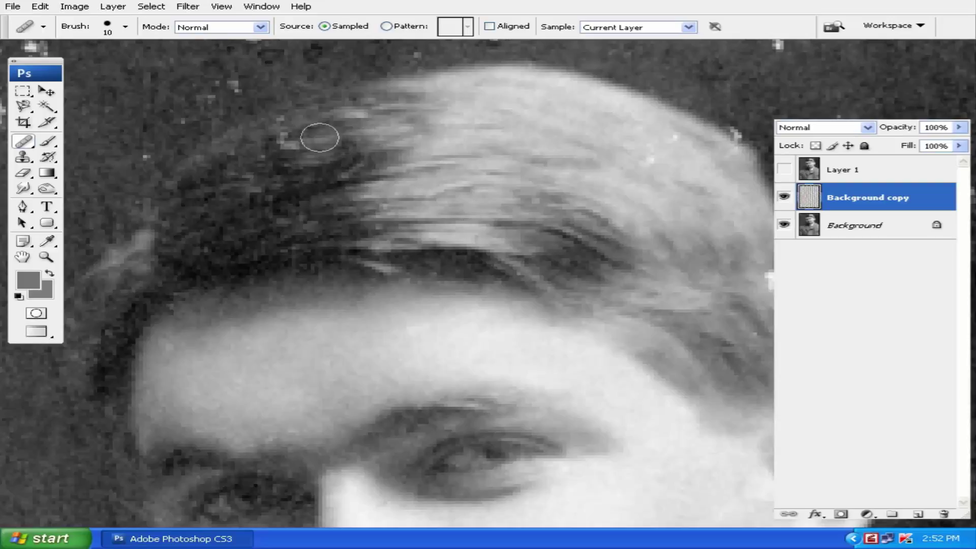
{"action": "left_click", "coordinate": [292, 147]}
Blend the dark patch and heal white specks across the rest of the hair
{"action": "left_click_drag", "start_coordinate": [547, 191], "coordinate": [448, 178]}
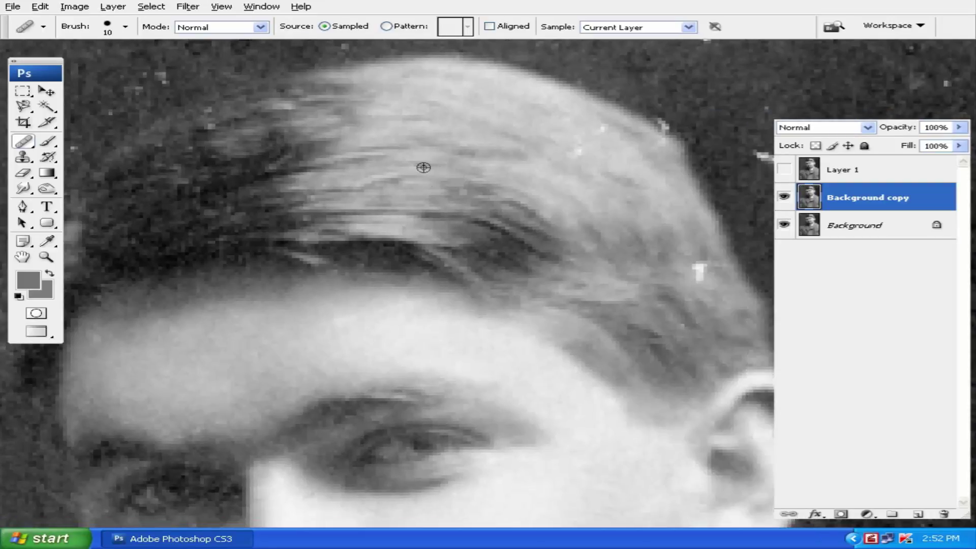
{"action": "left_click_drag", "start_coordinate": [256, 158], "coordinate": [286, 155]}
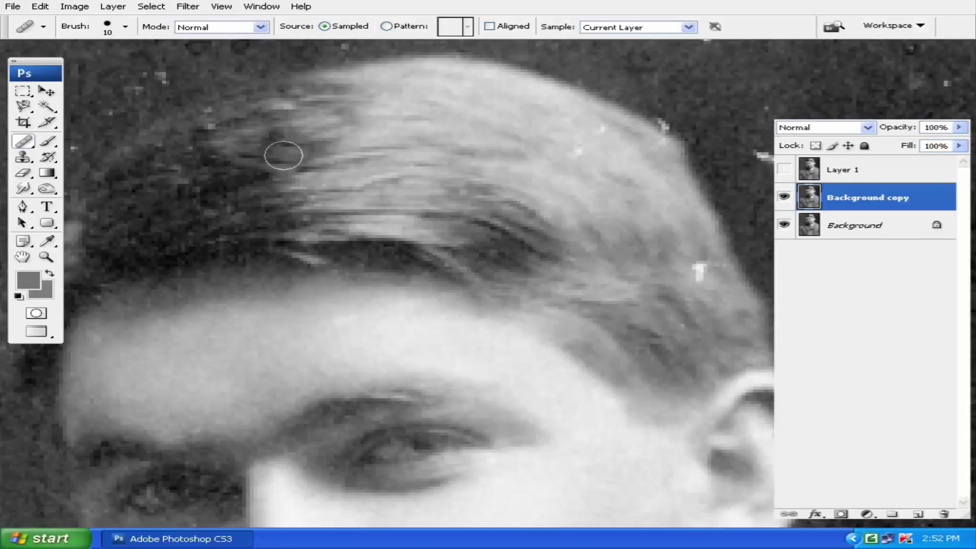
{"action": "left_click", "coordinate": [247, 169]}
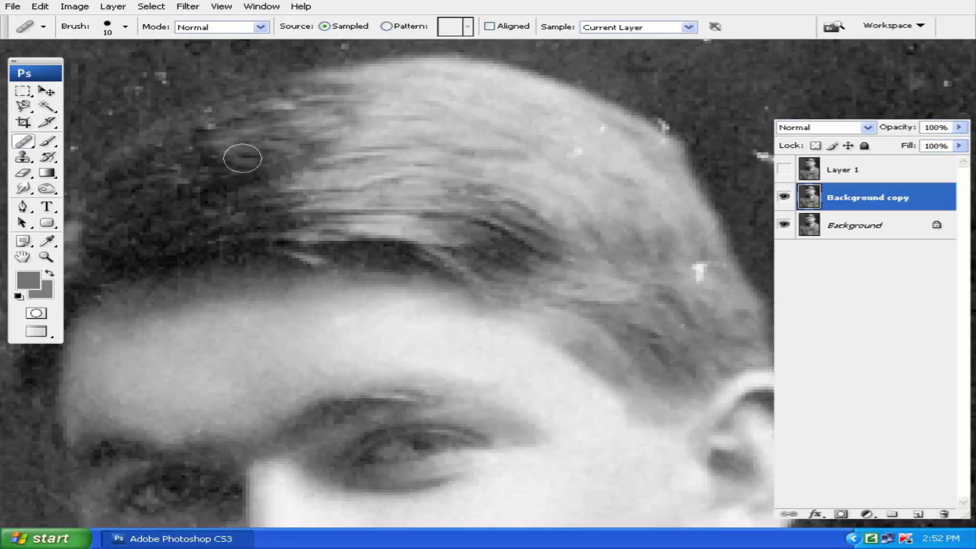
{"action": "left_click_drag", "start_coordinate": [460, 170], "coordinate": [385, 164]}
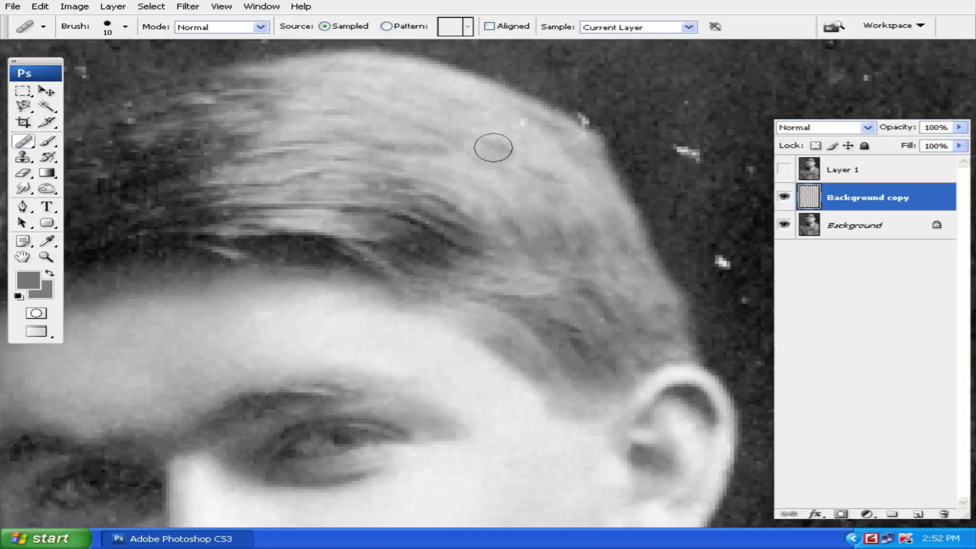
{"action": "left_click", "coordinate": [497, 146]}
{"action": "left_click", "coordinate": [517, 127]}
Heal two bright specks in the top-left background and adjust the zoom toward the whole face
{"action": "left_click_drag", "start_coordinate": [664, 243], "coordinate": [626, 227]}
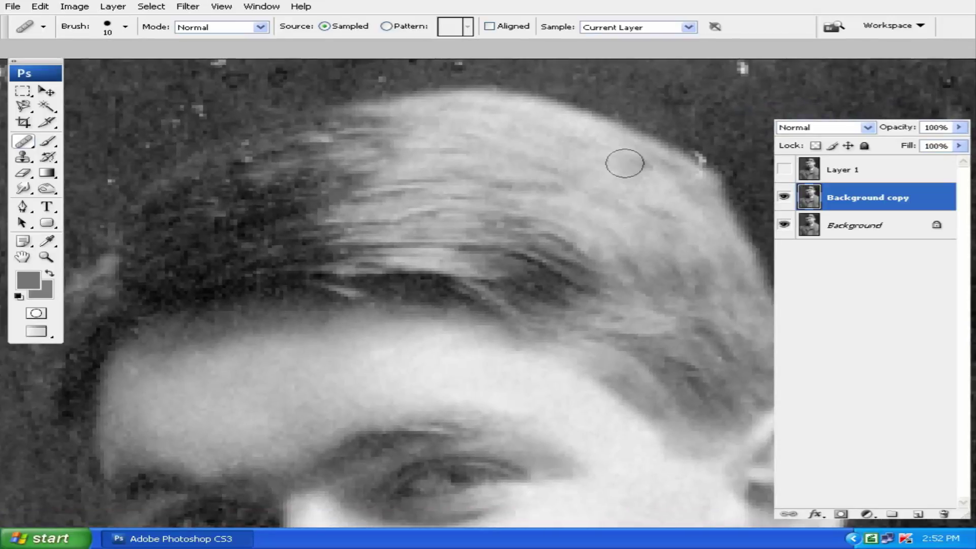
{"action": "key", "text": "Home"}
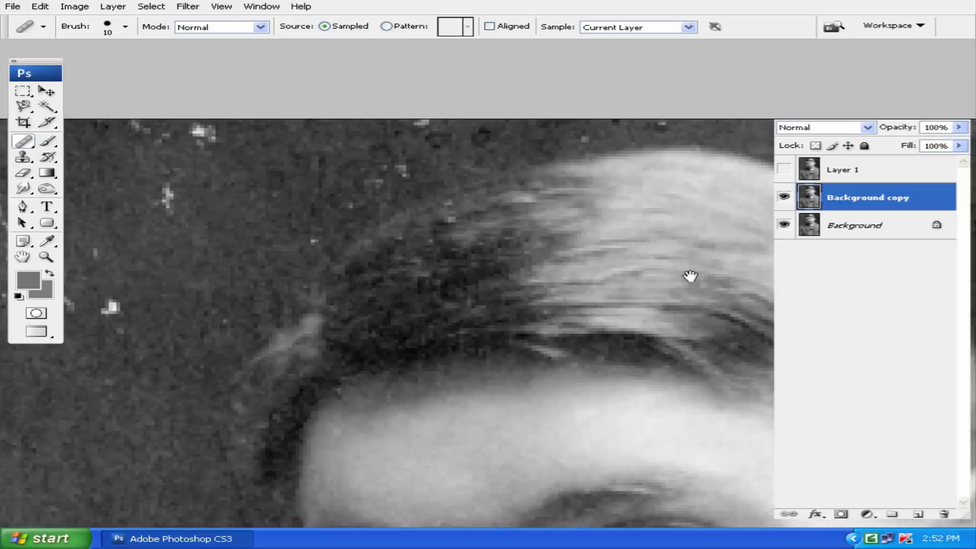
{"action": "left_click", "coordinate": [429, 323], "text": "alt"}
{"action": "left_click", "coordinate": [334, 378]}
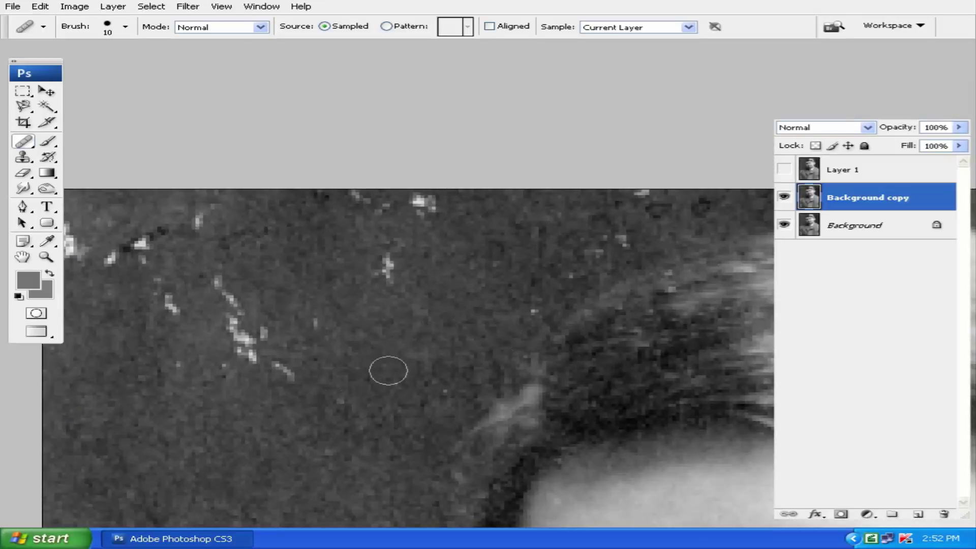
{"action": "key", "text": "ctrl+minus"}
{"action": "key", "text": "ctrl+minus"}
{"action": "key", "text": "ctrl+plus"}
Centre the whole face in view and switch from the healing tools back to the Clone Stamp
{"action": "left_click_drag", "start_coordinate": [491, 286], "coordinate": [455, 274]}
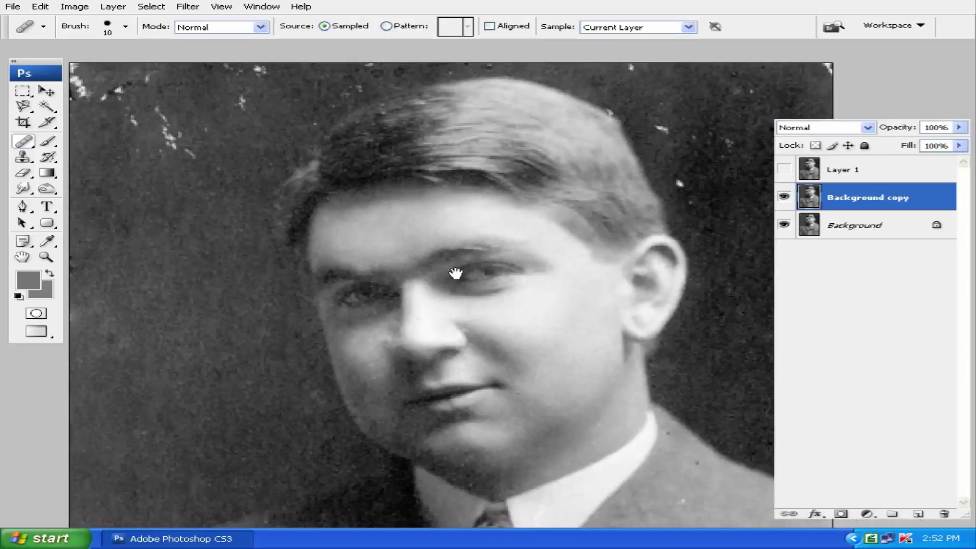
{"action": "left_click_drag", "start_coordinate": [505, 315], "coordinate": [493, 305]}
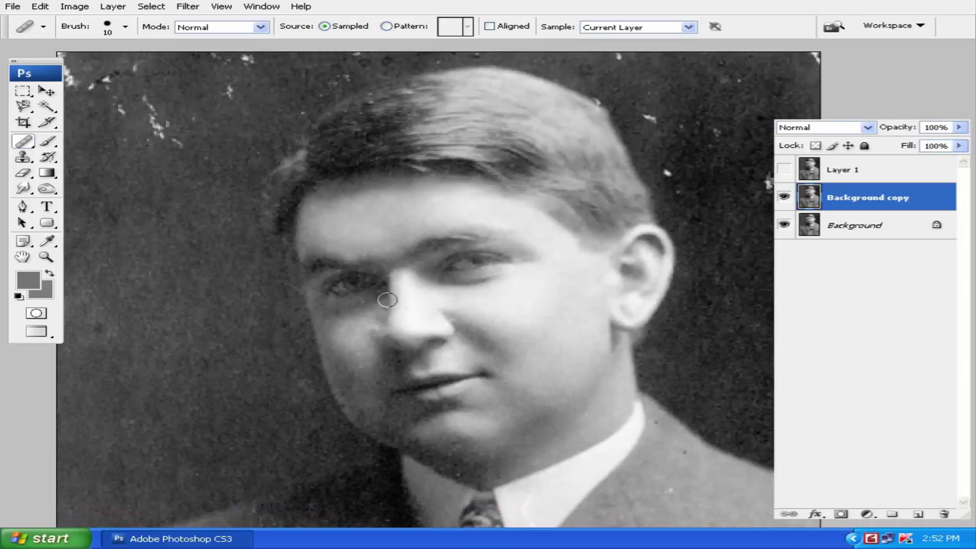
{"action": "right_click", "coordinate": [28, 149]}
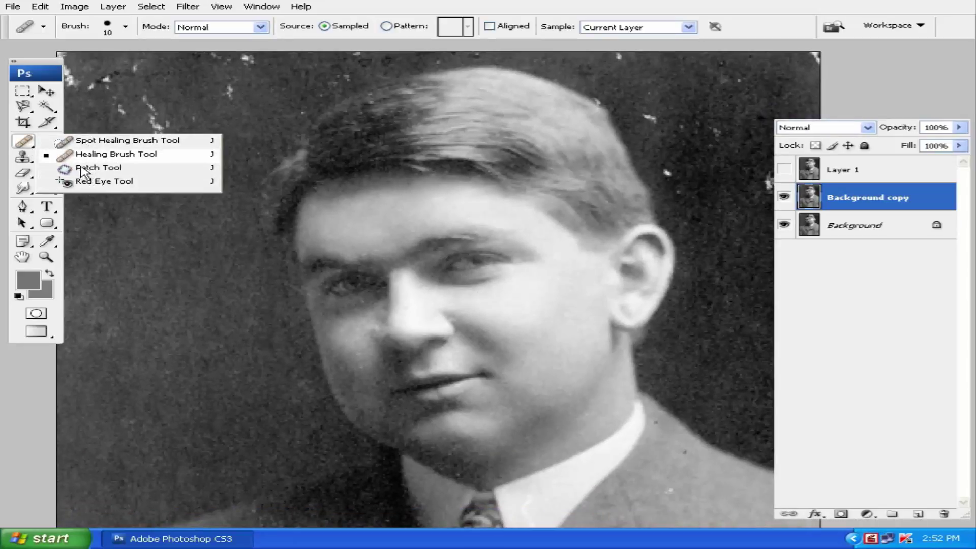
{"action": "left_click", "coordinate": [102, 141]}
{"action": "left_click", "coordinate": [23, 157]}
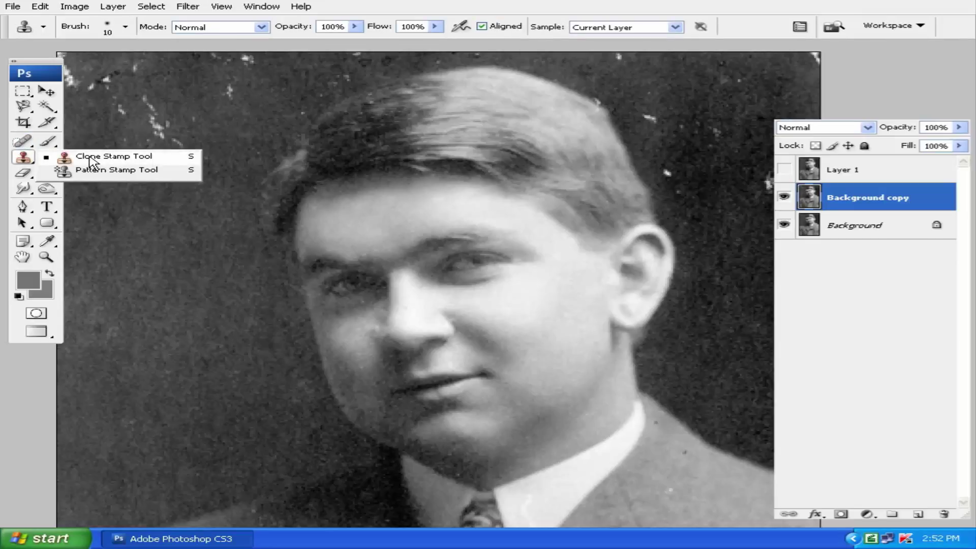
{"action": "left_click", "coordinate": [90, 157]}
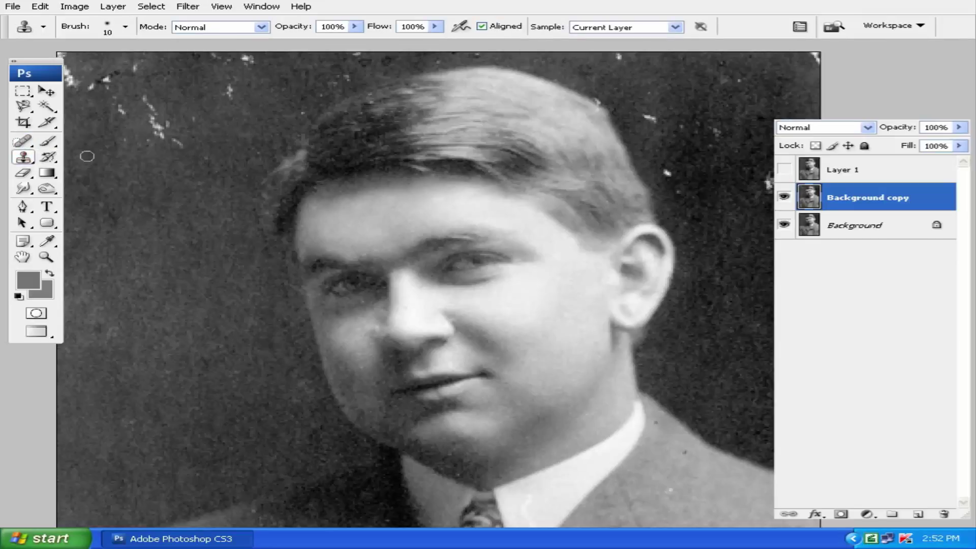
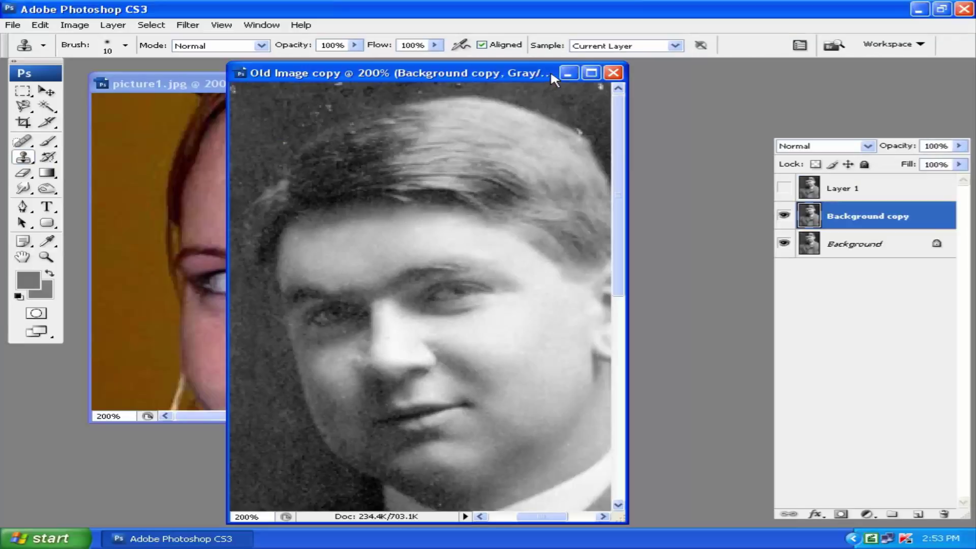
Minimize the old portrait and picture1.jpg document windows
{"action": "left_click", "coordinate": [568, 73]}
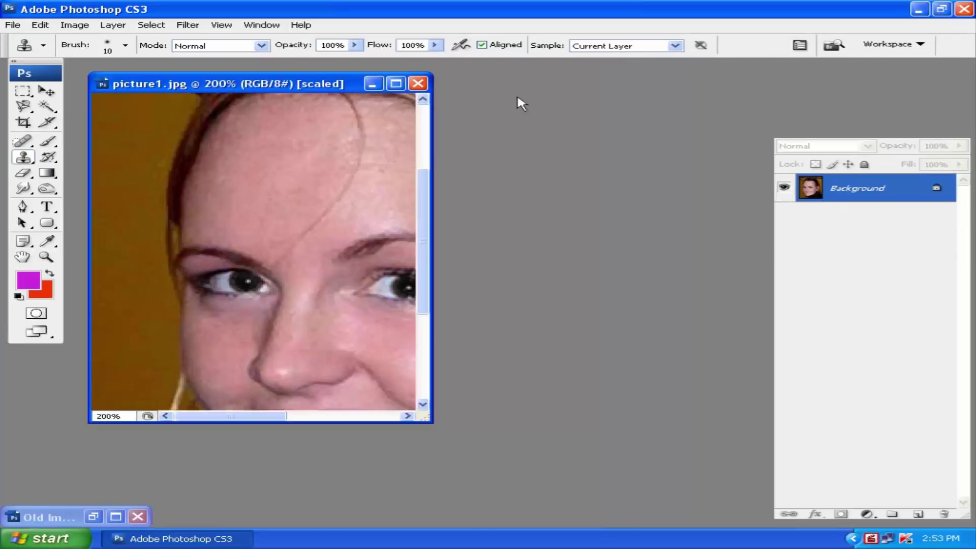
{"action": "left_click", "coordinate": [372, 85]}
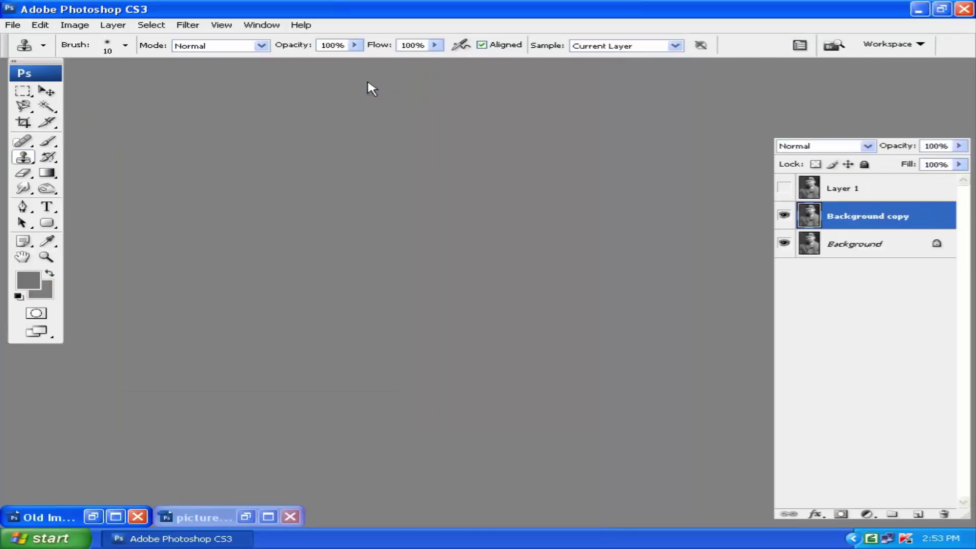
Open perception__by_Pretty_As_A_Picture.jpg from Project Image > Retouch Image, browsing in Thumbnails view
{"action": "double_click", "coordinate": [444, 135]}
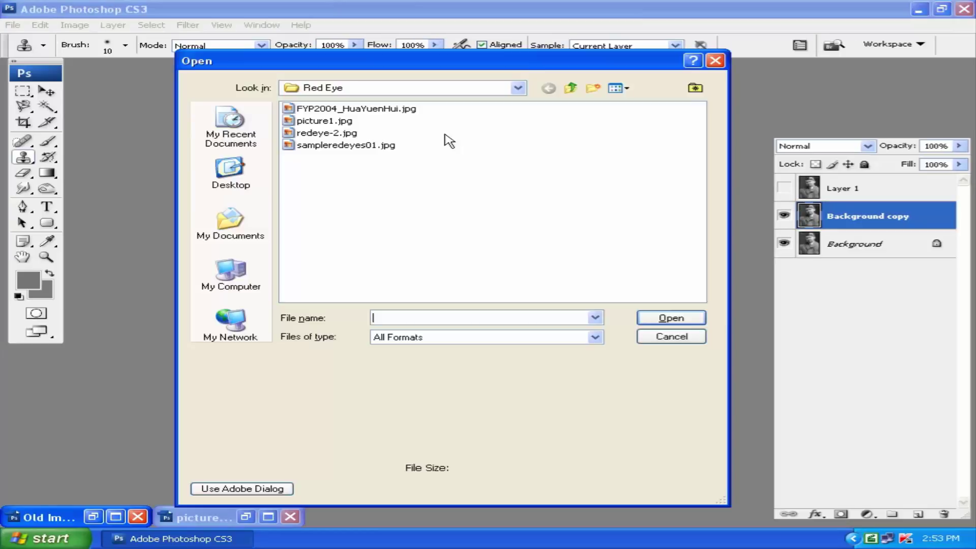
{"action": "left_click", "coordinate": [465, 89]}
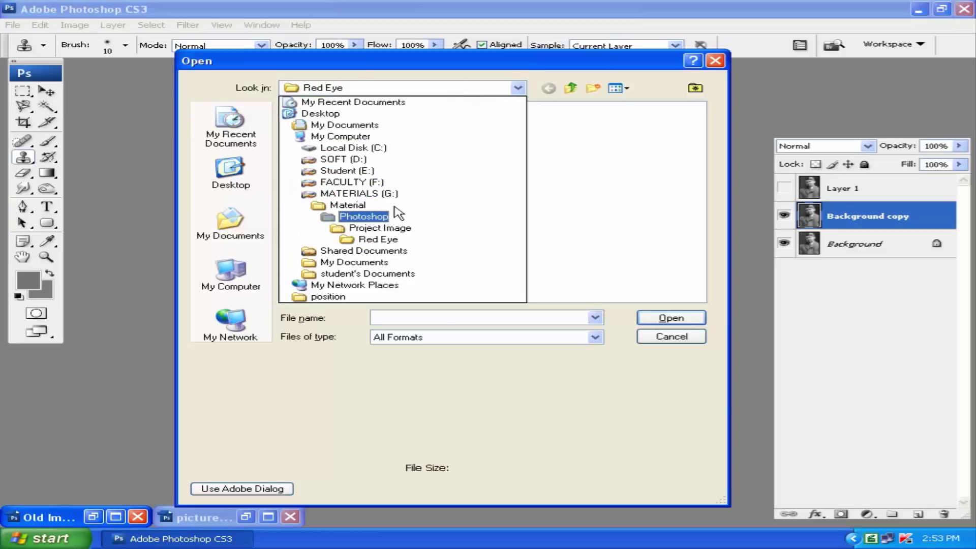
{"action": "left_click", "coordinate": [392, 230]}
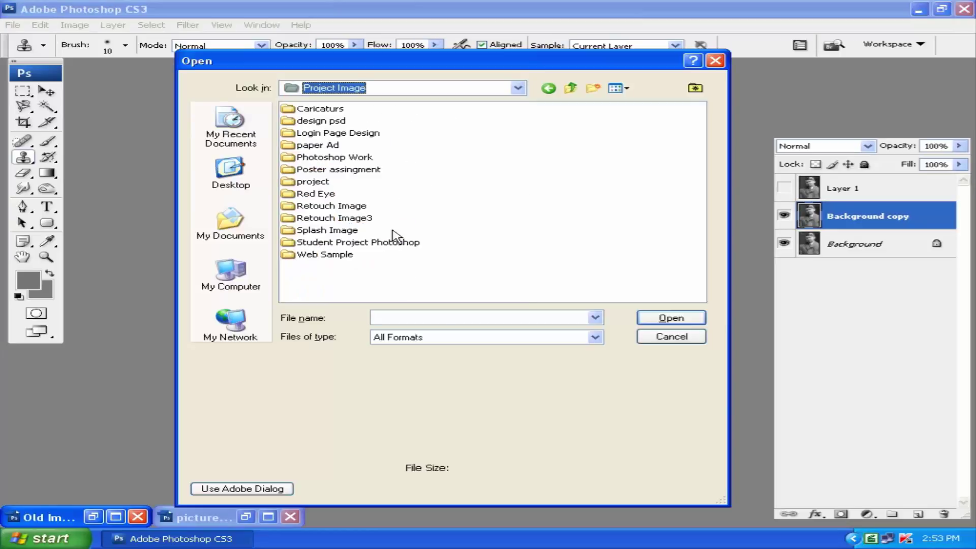
{"action": "left_click", "coordinate": [332, 162]}
{"action": "double_click", "coordinate": [329, 207]}
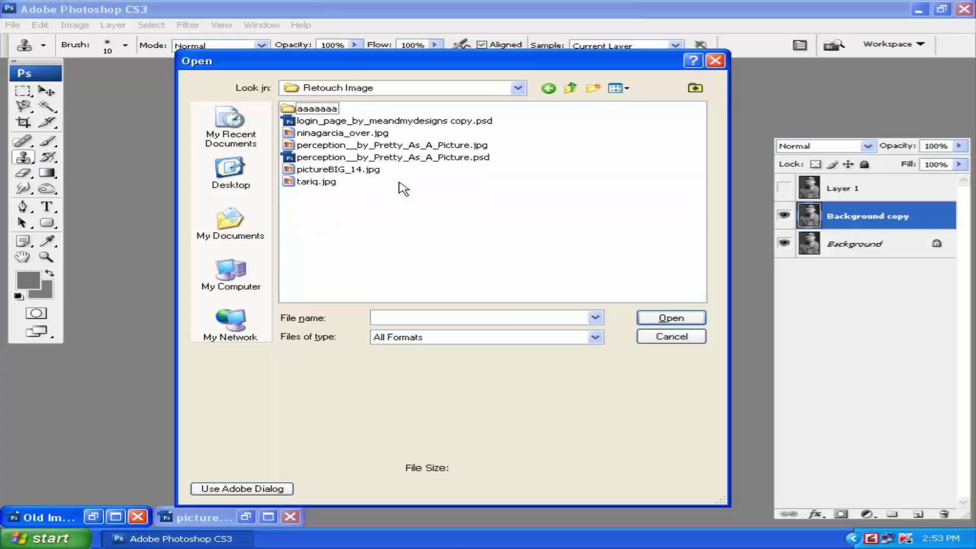
{"action": "left_click", "coordinate": [615, 88]}
{"action": "left_click", "coordinate": [621, 115]}
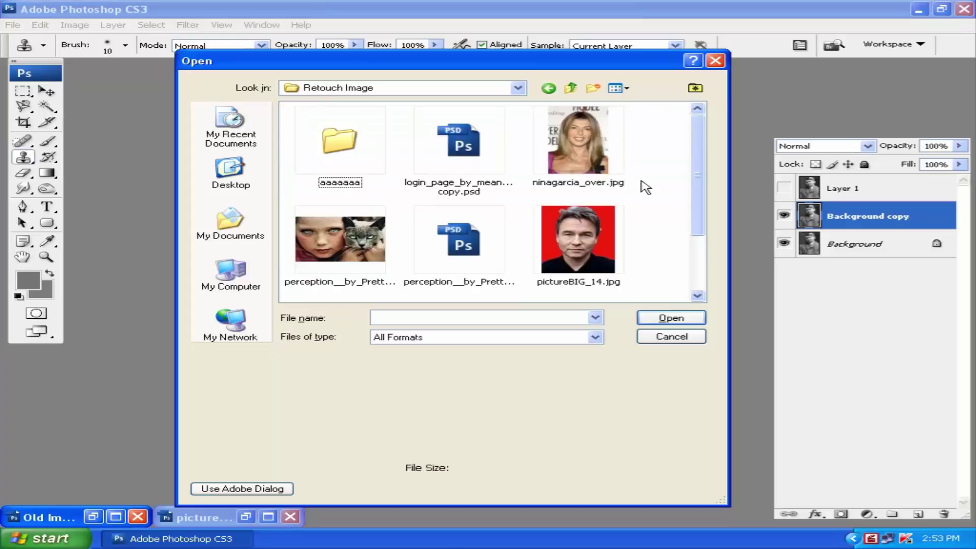
{"action": "left_click", "coordinate": [349, 248]}
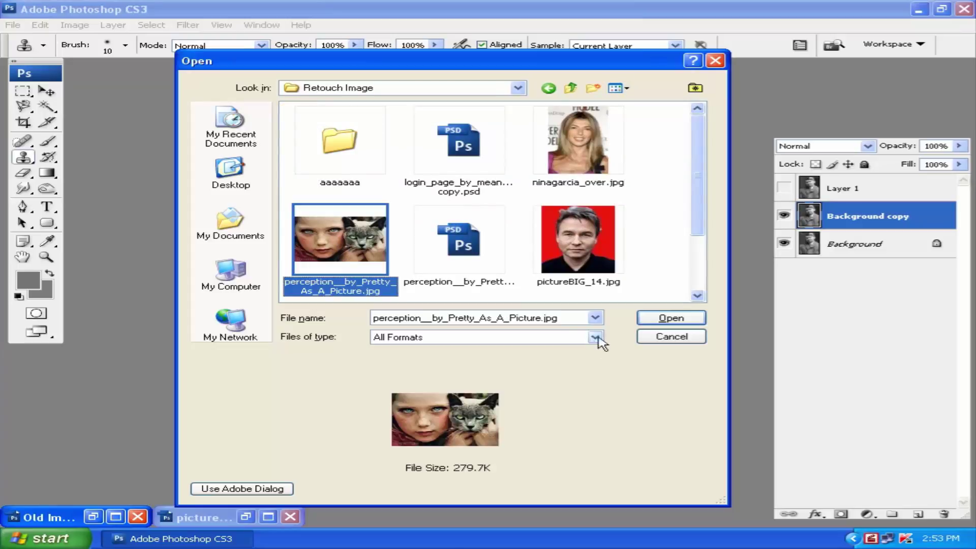
{"action": "left_click", "coordinate": [650, 318]}
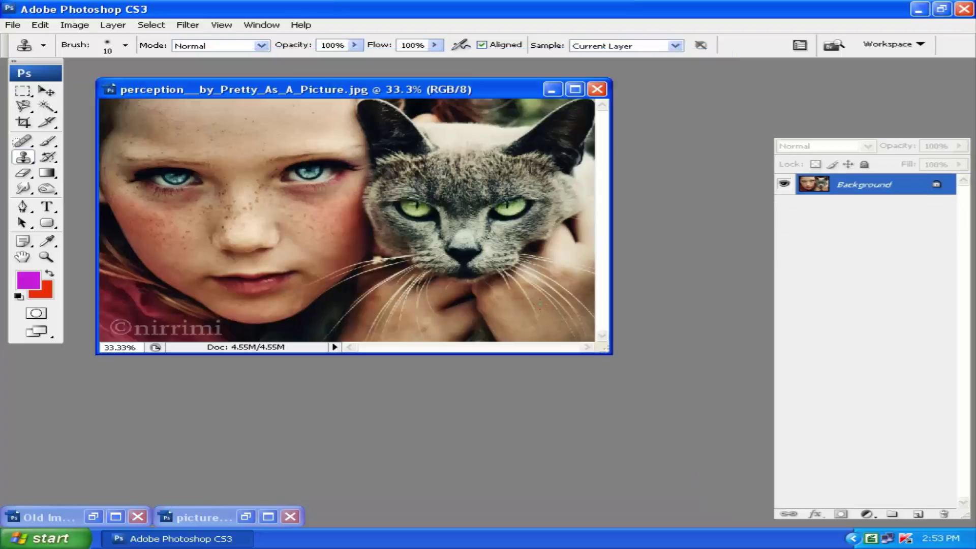
Maximize the girl-and-cat photo, preview it full-screen, then return to windowed view
{"action": "left_click", "coordinate": [575, 89]}
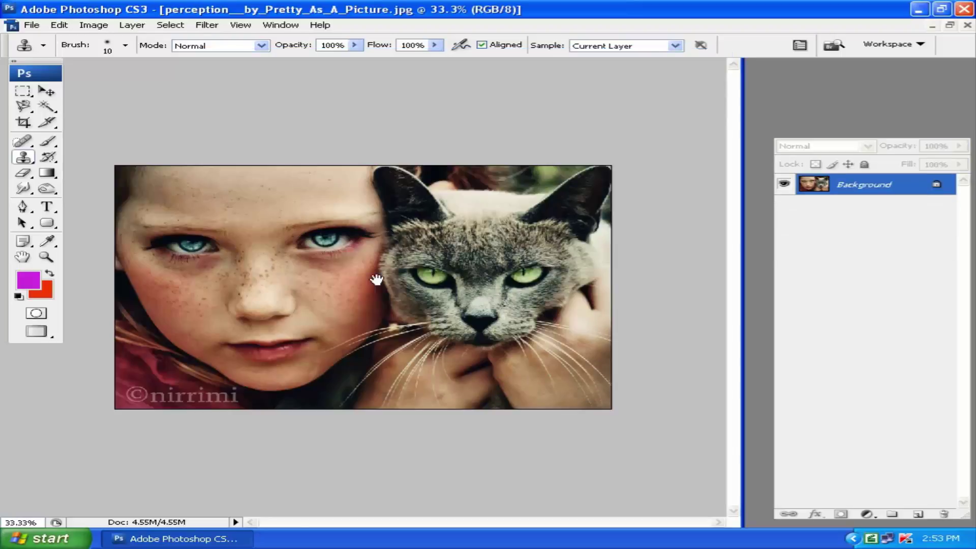
{"action": "key", "text": "f"}
{"action": "left_click_drag", "start_coordinate": [420, 282], "coordinate": [412, 274]}
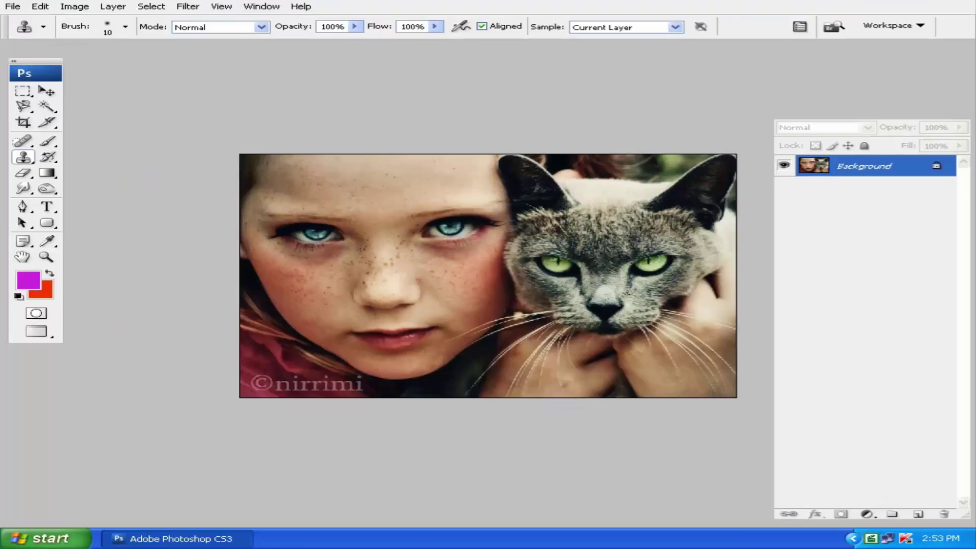
{"action": "key", "text": "f"}
{"action": "key", "text": "f"}
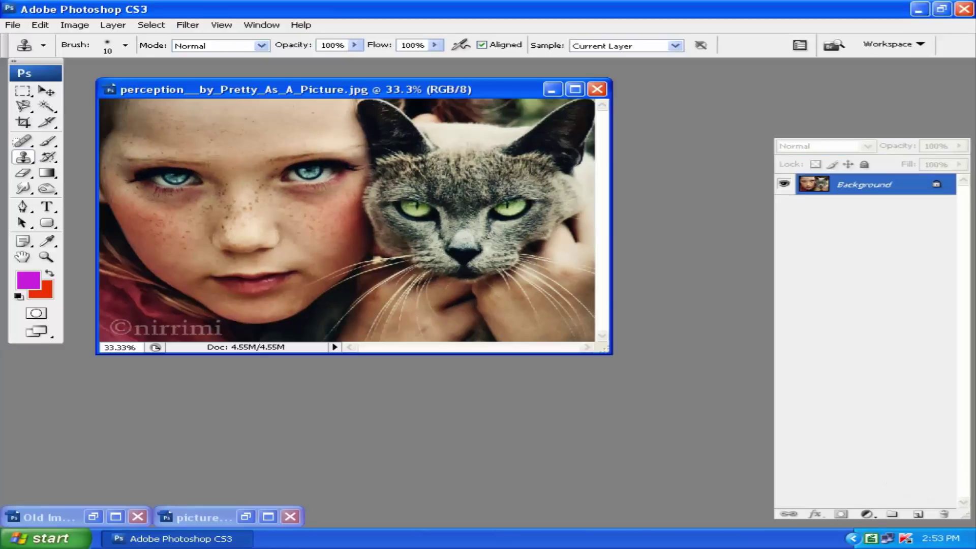
{"action": "left_click_drag", "start_coordinate": [336, 92], "coordinate": [310, 90]}
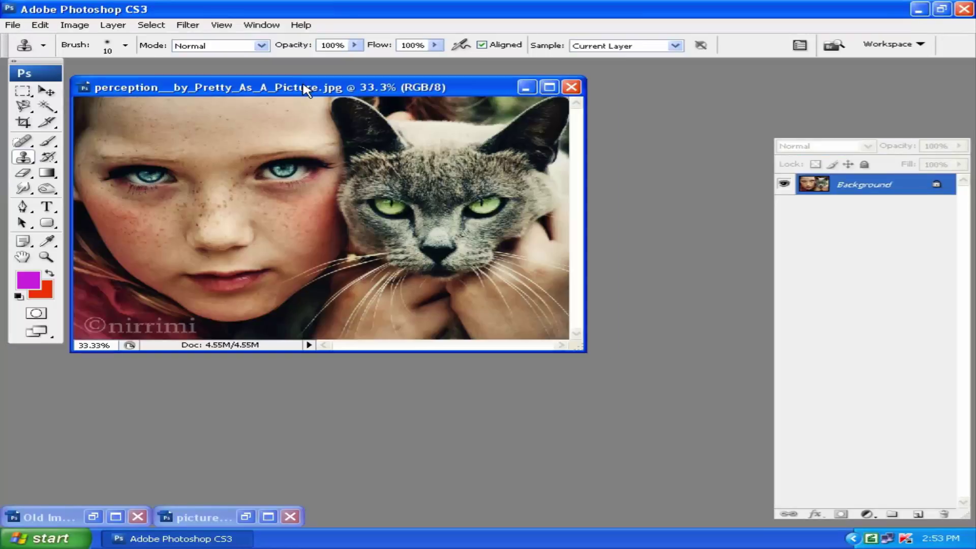
Duplicate the girl-and-cat photo as a new document
{"action": "right_click", "coordinate": [306, 90]}
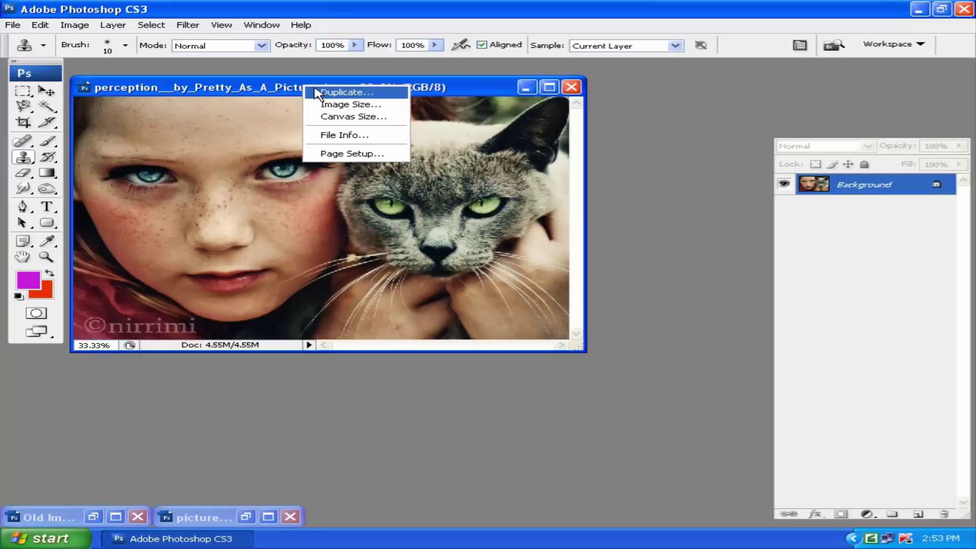
{"action": "left_click", "coordinate": [318, 92]}
{"action": "left_click", "coordinate": [630, 178]}
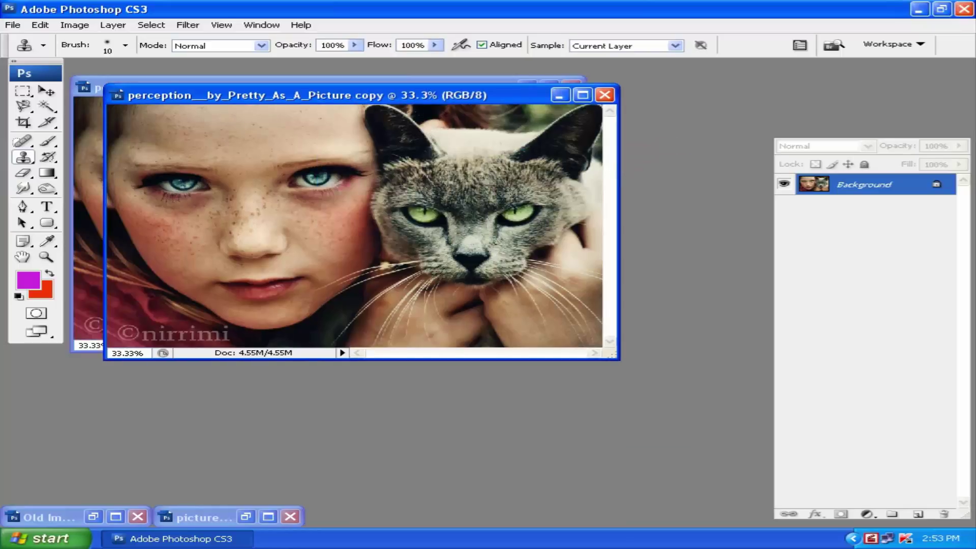
Close the original photo and show the maximized copy full-screen with menu bar
{"action": "left_click", "coordinate": [547, 87]}
{"action": "left_click_drag", "start_coordinate": [539, 102], "coordinate": [548, 113]}
{"action": "left_click", "coordinate": [547, 89]}
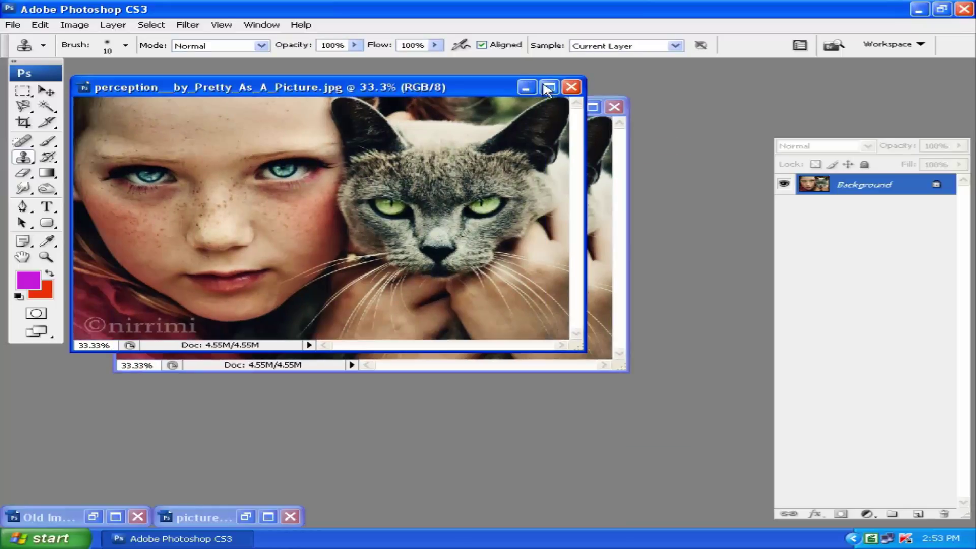
{"action": "left_click", "coordinate": [572, 88]}
{"action": "double_click", "coordinate": [436, 113]}
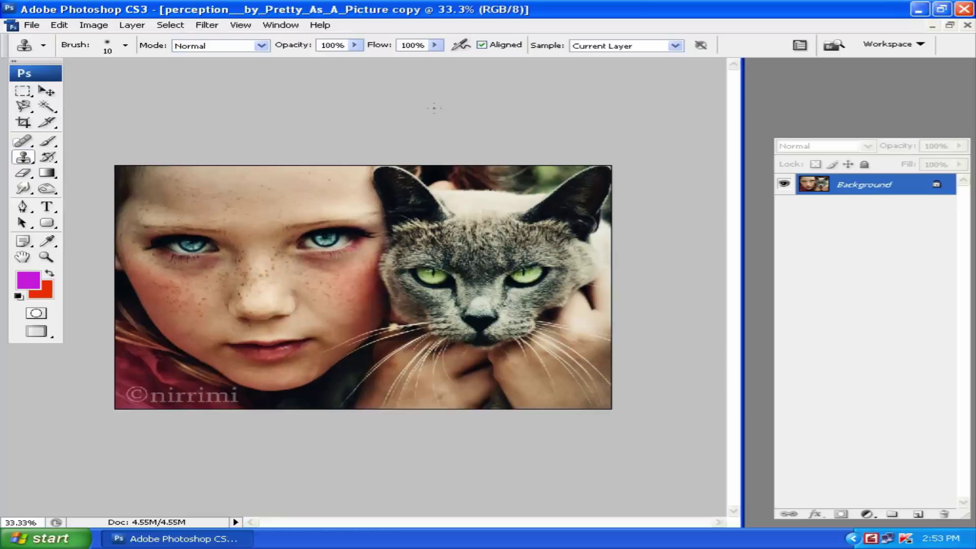
{"action": "key", "text": "f"}
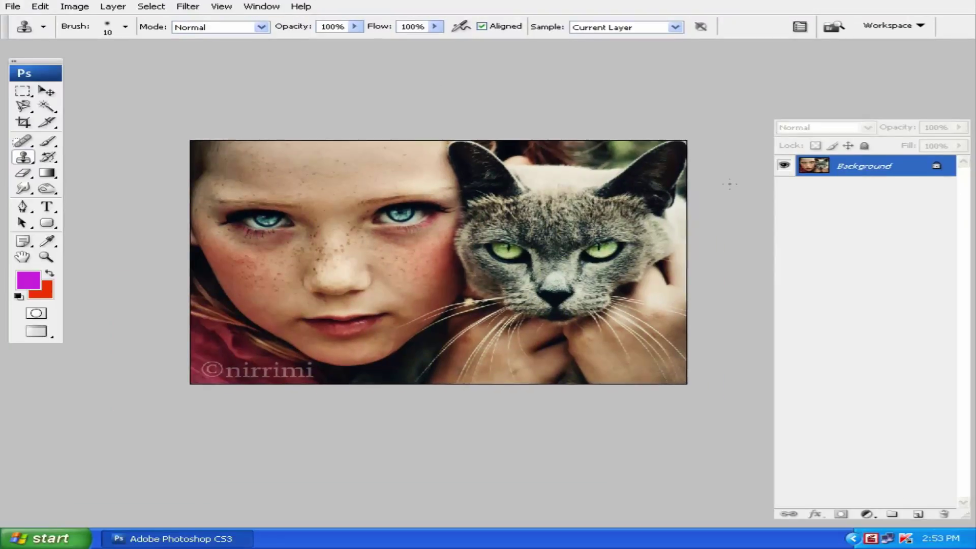
Duplicate the background to Layer 1 and zoom in on the freckled eyes and forehead
{"action": "key", "text": "ctrl+j"}
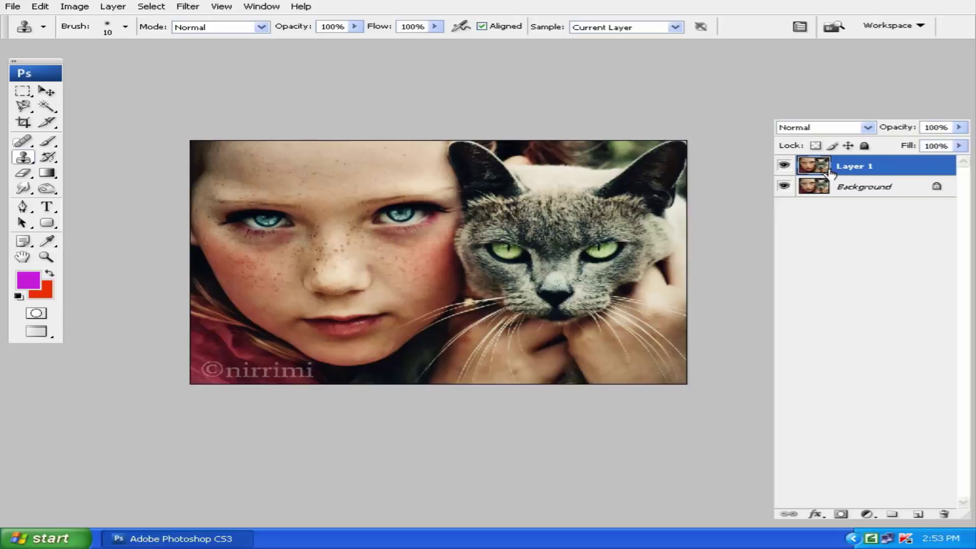
{"action": "key", "text": "ctrl+plus"}
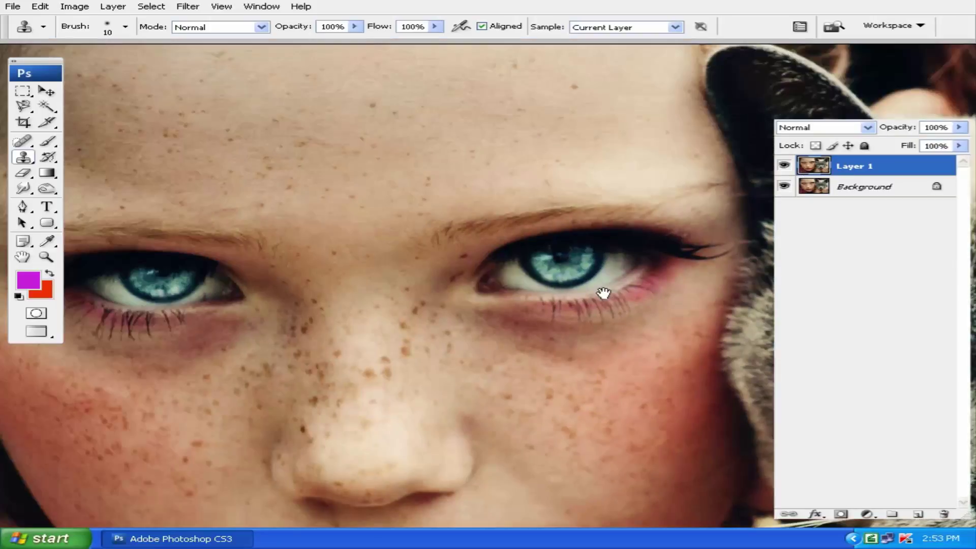
{"action": "key", "text": "ctrl+plus"}
{"action": "mouse_move", "coordinate": [561, 227]}
{"action": "left_mouse_down"}
{"action": "mouse_move", "coordinate": [342, 160]}
{"action": "mouse_move", "coordinate": [338, 190]}
{"action": "mouse_move", "coordinate": [365, 158]}
{"action": "left_mouse_up"}
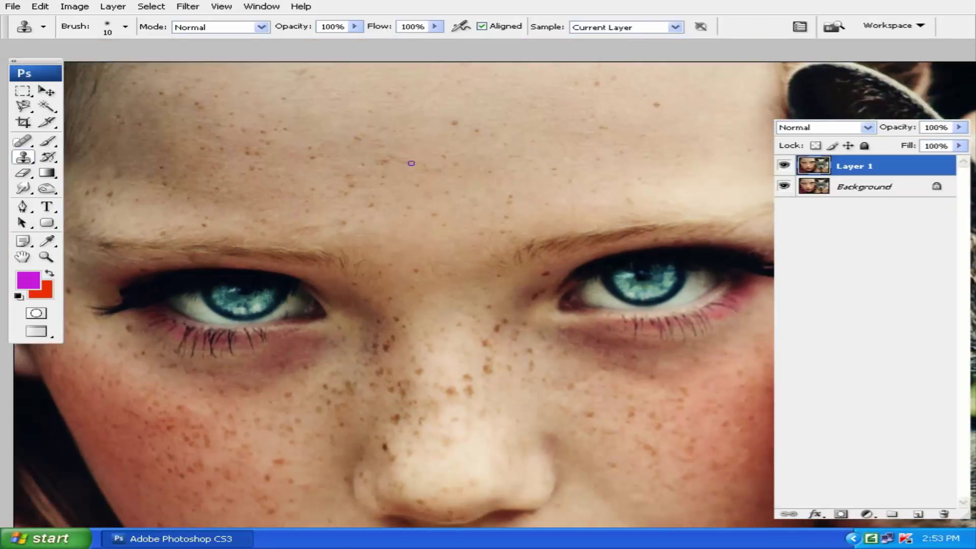
{"action": "left_click_drag", "start_coordinate": [450, 168], "coordinate": [489, 168]}
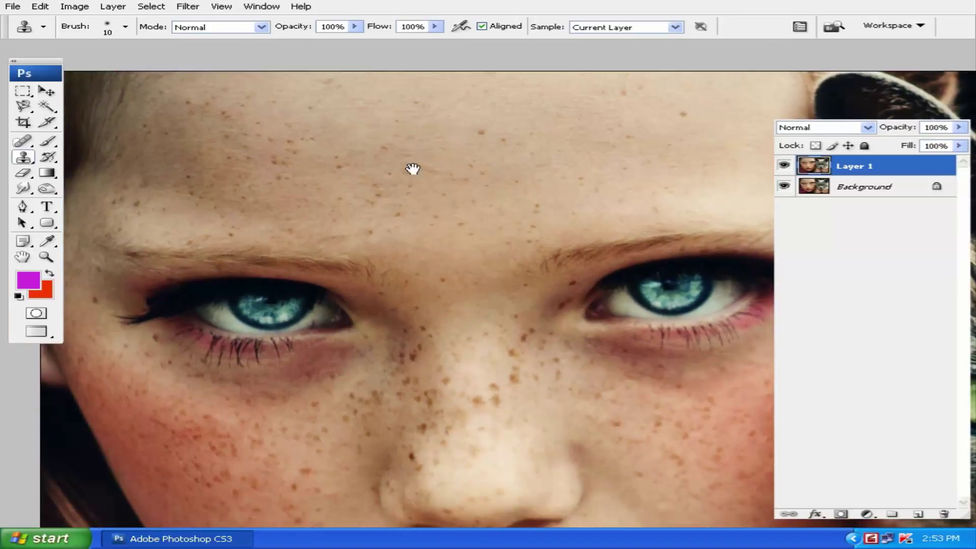
{"action": "mouse_move", "coordinate": [412, 169]}
{"action": "left_mouse_down"}
{"action": "mouse_move", "coordinate": [425, 164]}
{"action": "mouse_move", "coordinate": [394, 194]}
{"action": "left_mouse_up"}
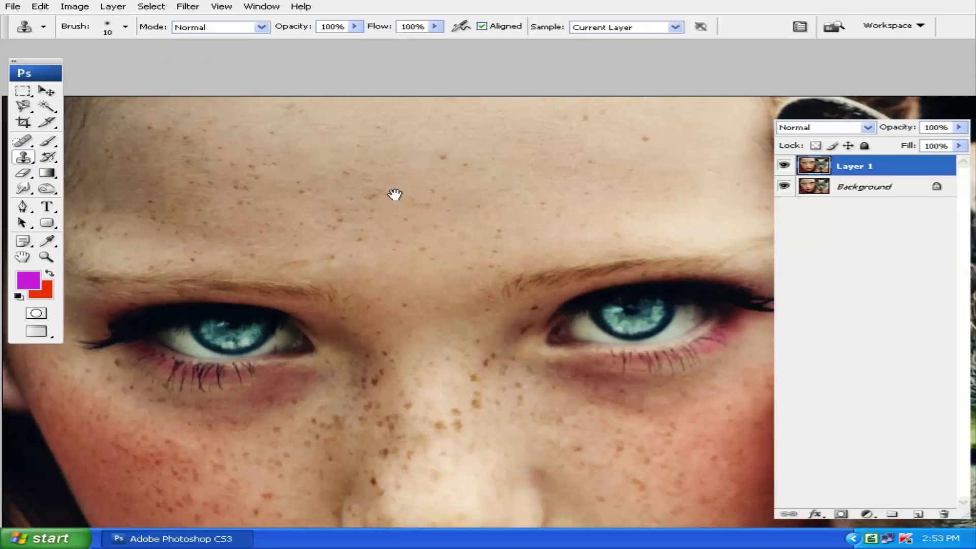
Select the Healing Brush and zoom in on the forehead and eyebrow
{"action": "left_click", "coordinate": [22, 141]}
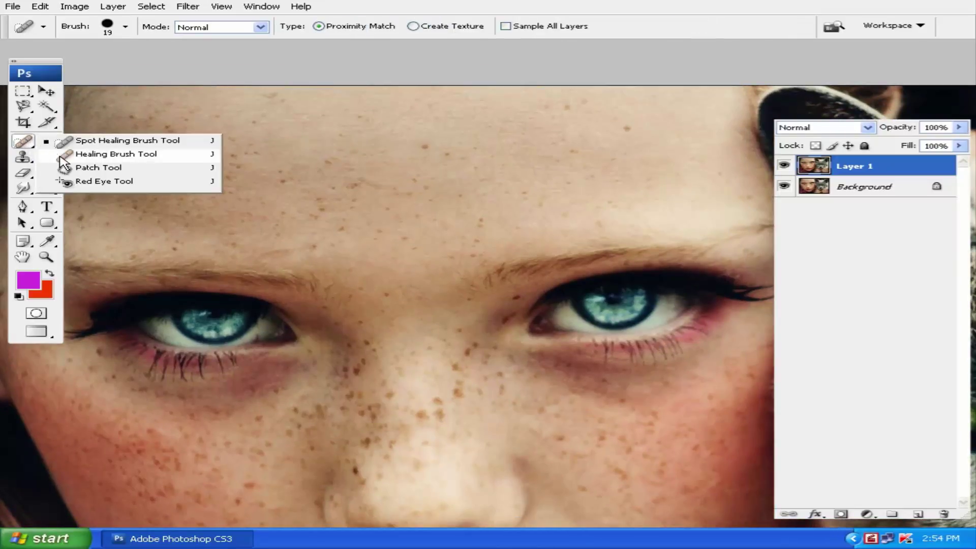
{"action": "left_click", "coordinate": [81, 153]}
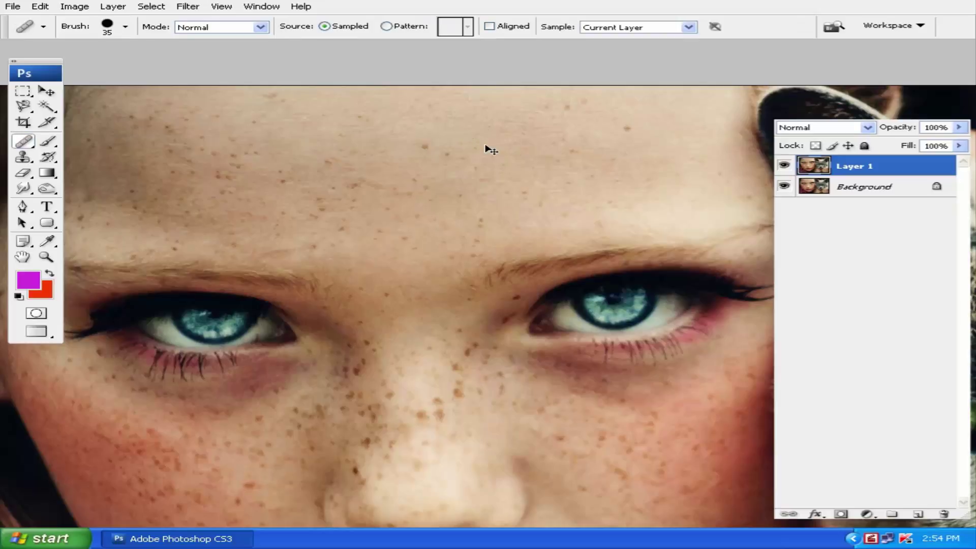
{"action": "scroll", "coordinate": [488, 148], "scroll_direction": "up", "scroll_amount": 1}
{"action": "scroll", "coordinate": [553, 228], "scroll_direction": "up", "scroll_amount": 1}
{"action": "scroll", "coordinate": [524, 334], "scroll_direction": "up", "scroll_amount": 1}
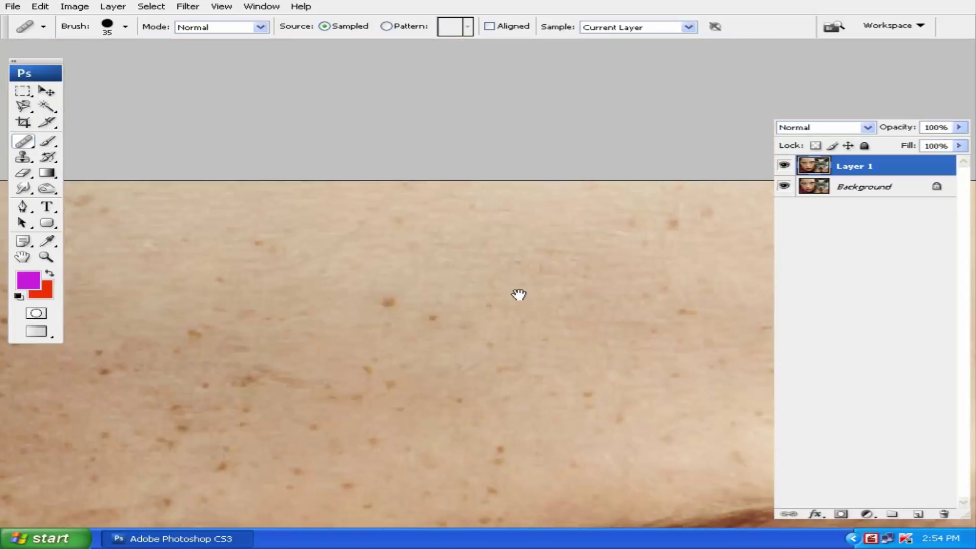
{"action": "mouse_move", "coordinate": [519, 294]}
{"action": "left_mouse_down"}
{"action": "mouse_move", "coordinate": [440, 246]}
{"action": "mouse_move", "coordinate": [510, 236]}
{"action": "mouse_move", "coordinate": [553, 185]}
{"action": "left_mouse_up"}
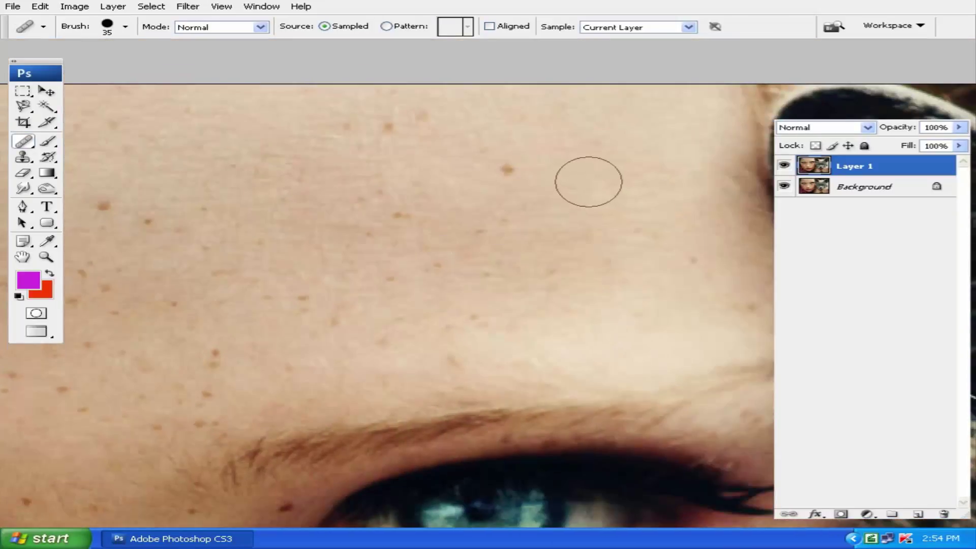
Sample clean skin and heal the dark freckles on the upper forehead
{"action": "left_click", "coordinate": [586, 182], "text": "alt"}
{"action": "left_click", "coordinate": [508, 169]}
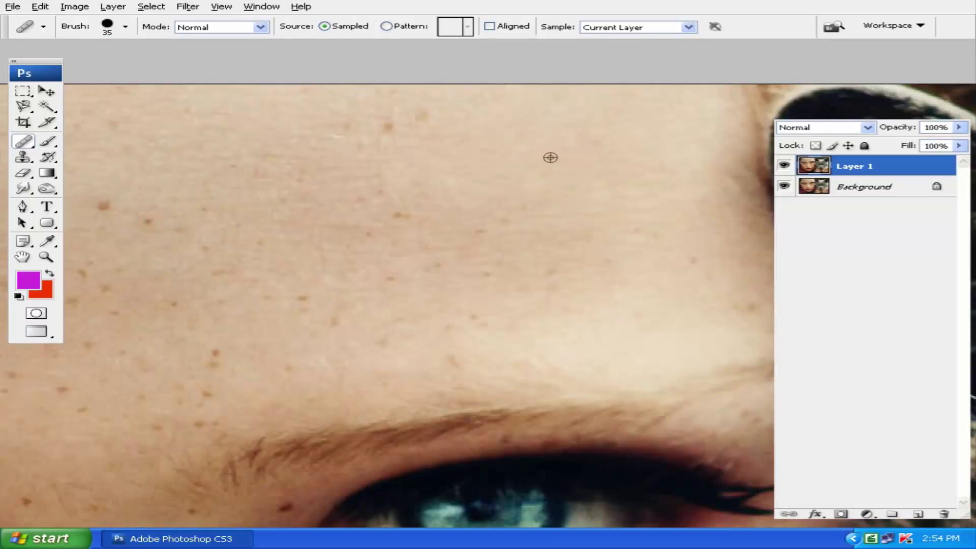
{"action": "left_click", "coordinate": [536, 146], "text": "alt"}
{"action": "left_click", "coordinate": [387, 128]}
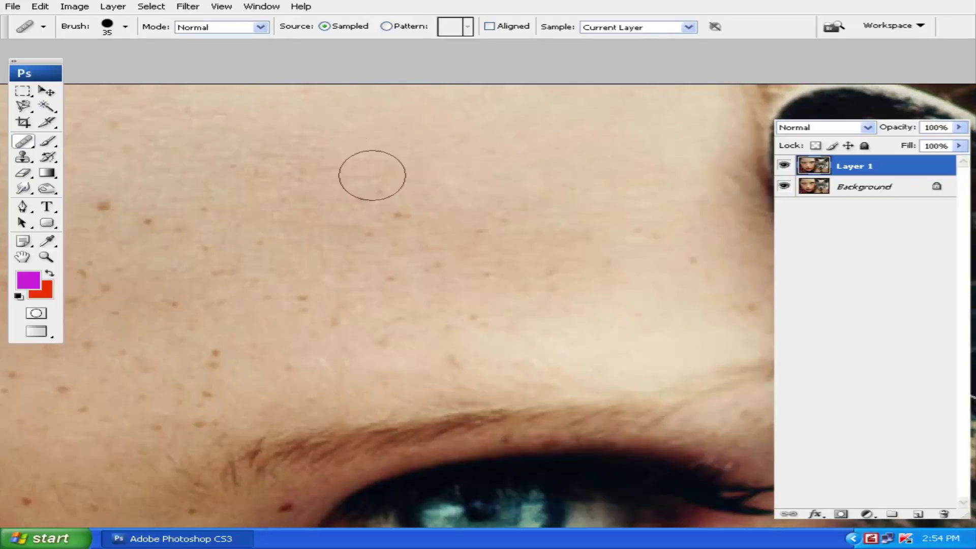
{"action": "left_click_drag", "start_coordinate": [372, 175], "coordinate": [348, 170]}
{"action": "left_click_drag", "start_coordinate": [388, 201], "coordinate": [416, 203]}
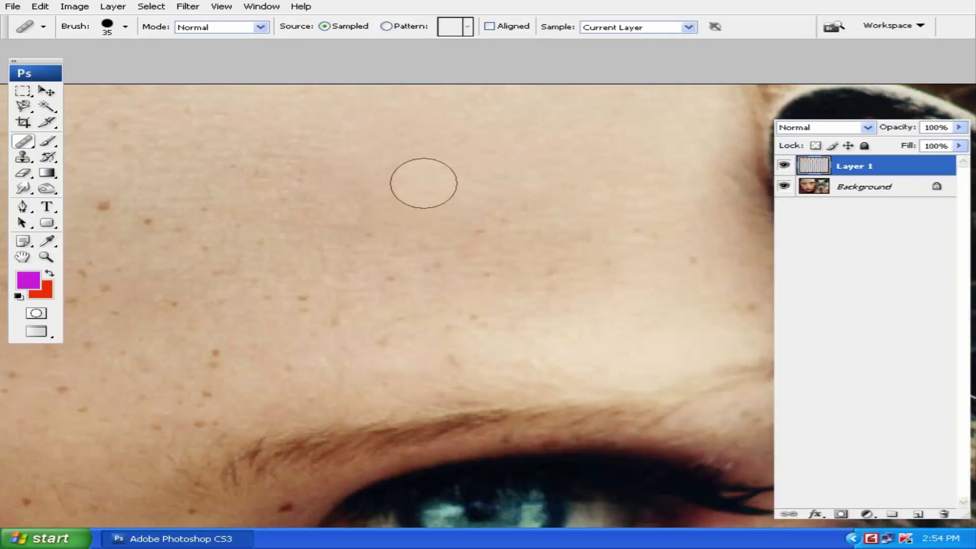
{"action": "left_click", "coordinate": [529, 157], "text": "alt"}
Resample skin and heal the freckles across the left forehead, then adjust zoom
{"action": "left_click", "coordinate": [484, 218]}
{"action": "left_click", "coordinate": [545, 234]}
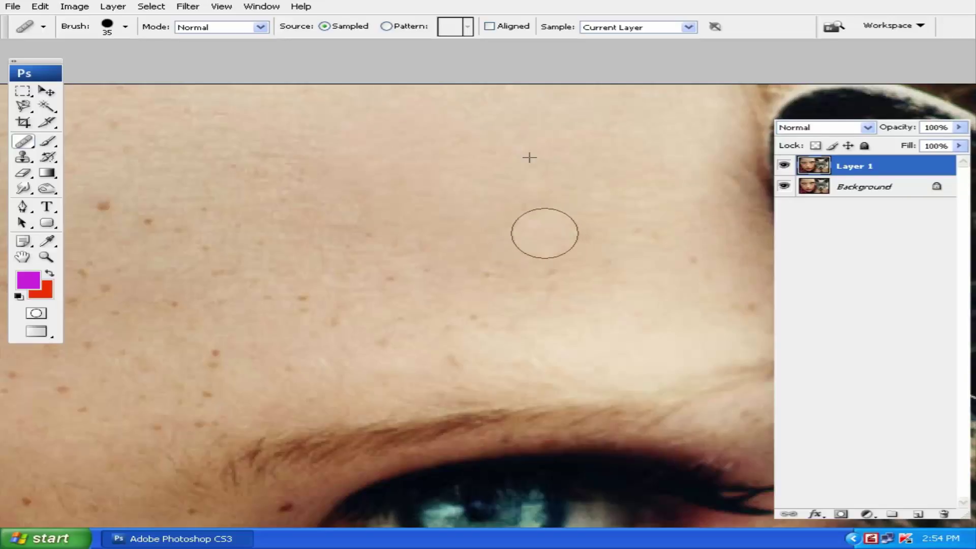
{"action": "left_click", "coordinate": [503, 188], "text": "alt"}
{"action": "left_click", "coordinate": [374, 231]}
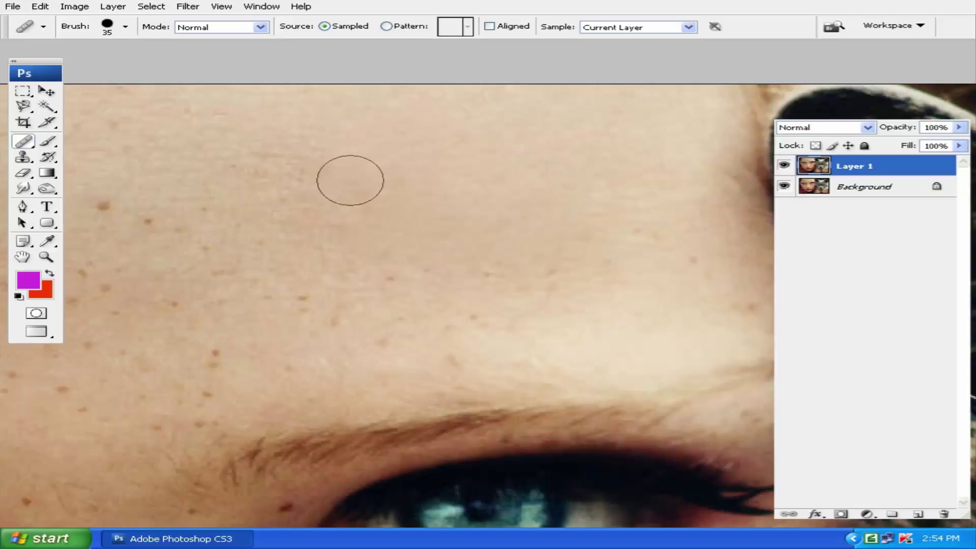
{"action": "left_click", "coordinate": [310, 180]}
{"action": "left_click", "coordinate": [279, 163]}
{"action": "left_click", "coordinate": [256, 152]}
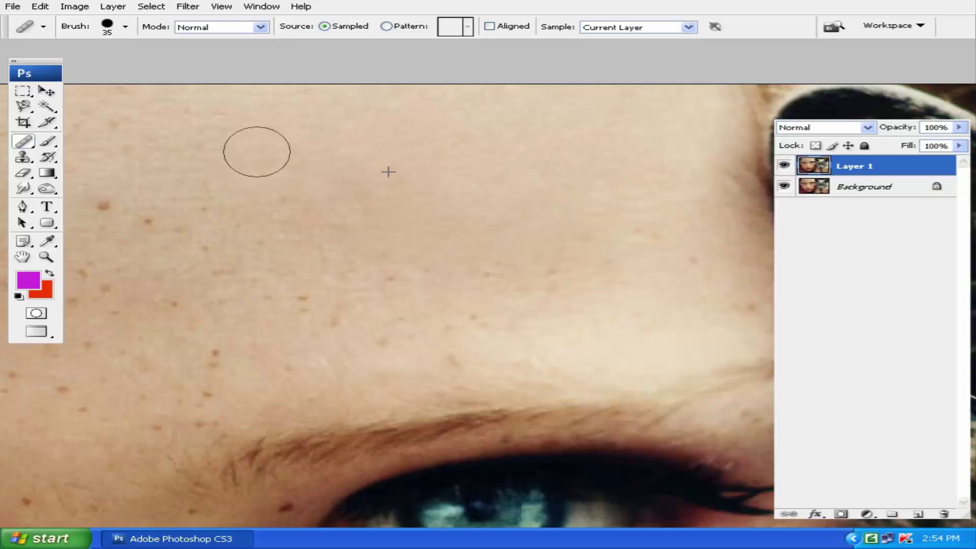
{"action": "left_click_drag", "start_coordinate": [490, 241], "coordinate": [538, 212]}
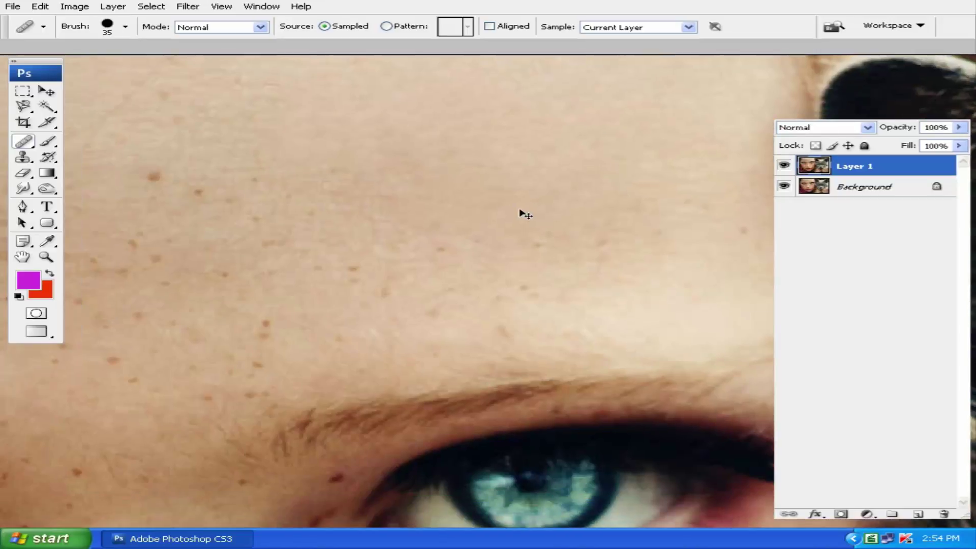
{"action": "key", "text": "ctrl+minus"}
{"action": "key", "text": "ctrl+minus"}
{"action": "key", "text": "ctrl+plus"}
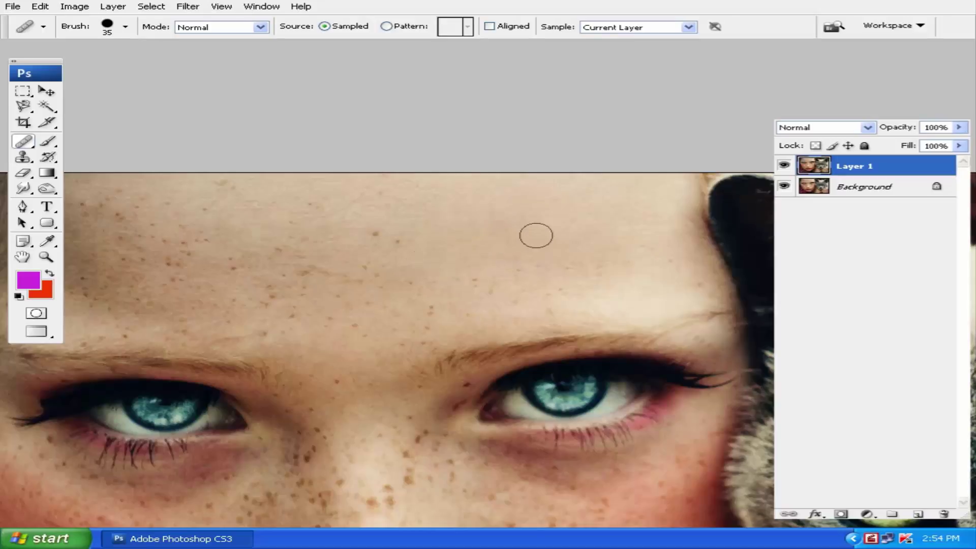
Enlarge the healing brush and heal freckles across the centre and right forehead
{"action": "key", "text": "bracketright"}
{"action": "mouse_move", "coordinate": [375, 234]}
{"action": "left_mouse_down"}
{"action": "mouse_move", "coordinate": [397, 241]}
{"action": "mouse_move", "coordinate": [375, 264]}
{"action": "left_mouse_up"}
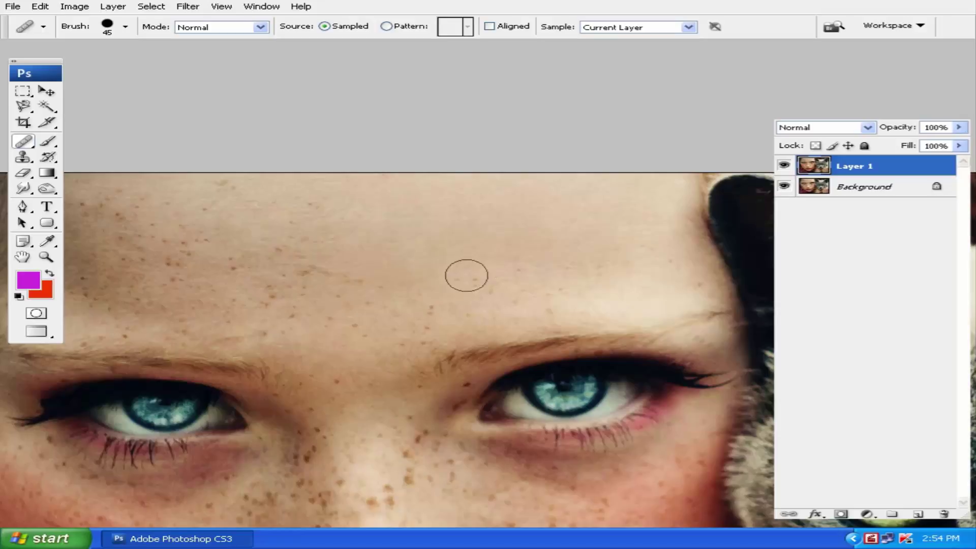
{"action": "mouse_move", "coordinate": [490, 279]}
{"action": "left_mouse_down"}
{"action": "mouse_move", "coordinate": [573, 257]}
{"action": "mouse_move", "coordinate": [542, 256]}
{"action": "left_mouse_up"}
{"action": "left_click", "coordinate": [558, 238], "text": "alt"}
{"action": "left_click", "coordinate": [516, 232], "text": "alt"}
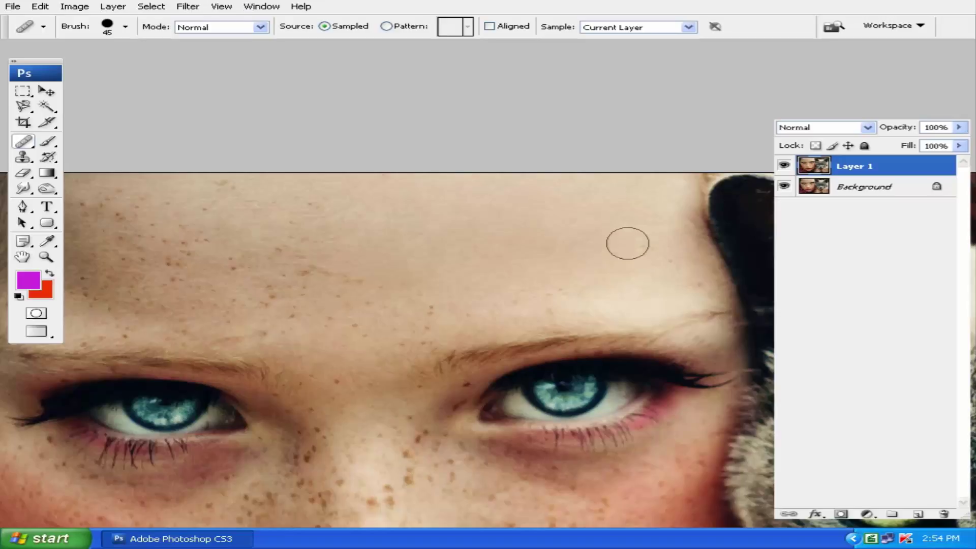
{"action": "left_click_drag", "start_coordinate": [656, 259], "coordinate": [613, 249]}
Resample skin and heal more forehead freckles and those above the left brow
{"action": "left_click", "coordinate": [565, 262], "text": "alt"}
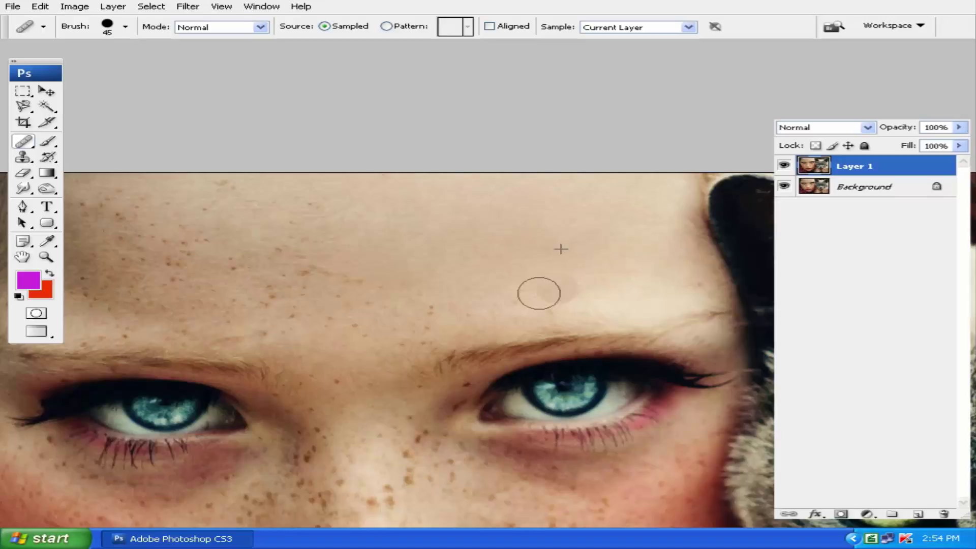
{"action": "left_click_drag", "start_coordinate": [541, 290], "coordinate": [482, 299]}
{"action": "mouse_move", "coordinate": [563, 293]}
{"action": "left_mouse_down"}
{"action": "mouse_move", "coordinate": [545, 303]}
{"action": "mouse_move", "coordinate": [623, 290]}
{"action": "left_mouse_up"}
{"action": "left_click", "coordinate": [558, 259], "text": "alt"}
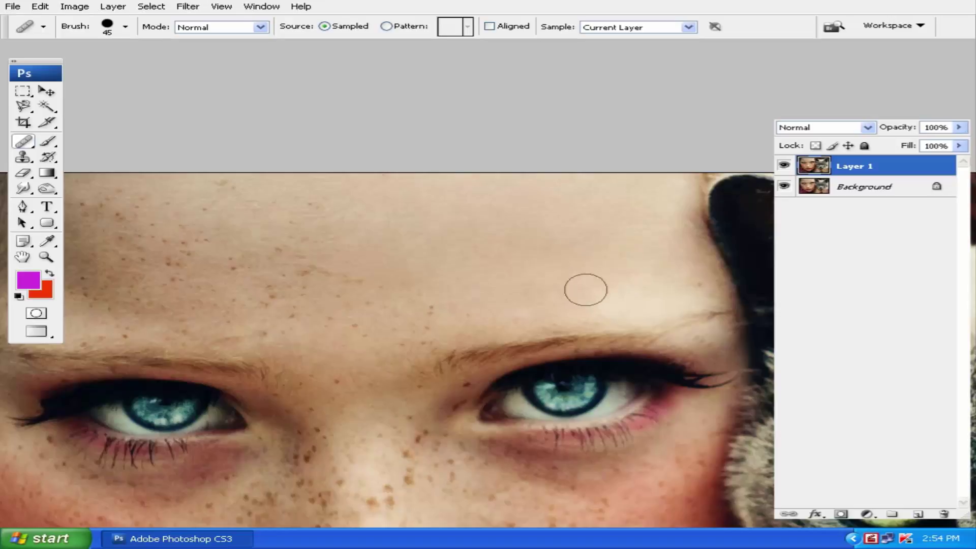
{"action": "mouse_move", "coordinate": [544, 312]}
{"action": "left_mouse_down"}
{"action": "mouse_move", "coordinate": [460, 316]}
{"action": "mouse_move", "coordinate": [362, 293]}
{"action": "left_mouse_up"}
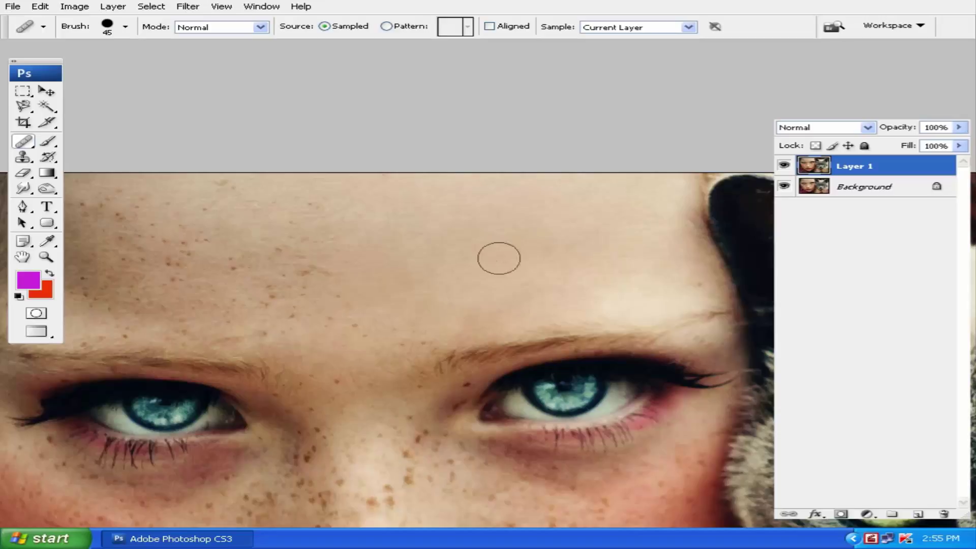
{"action": "left_click_drag", "start_coordinate": [498, 258], "coordinate": [551, 186]}
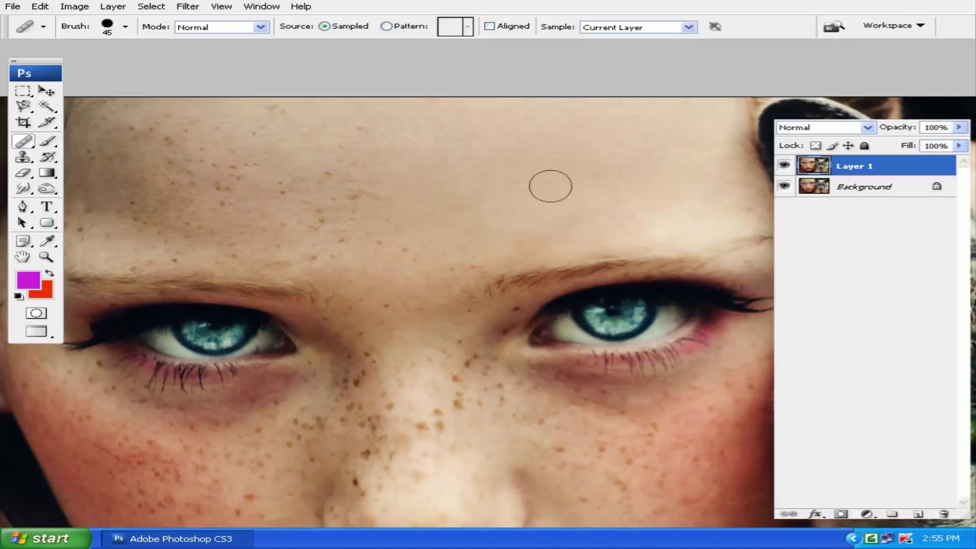
Enlarge the brush further and heal freckles on the lower forehead
{"action": "key", "text": "bracketright"}
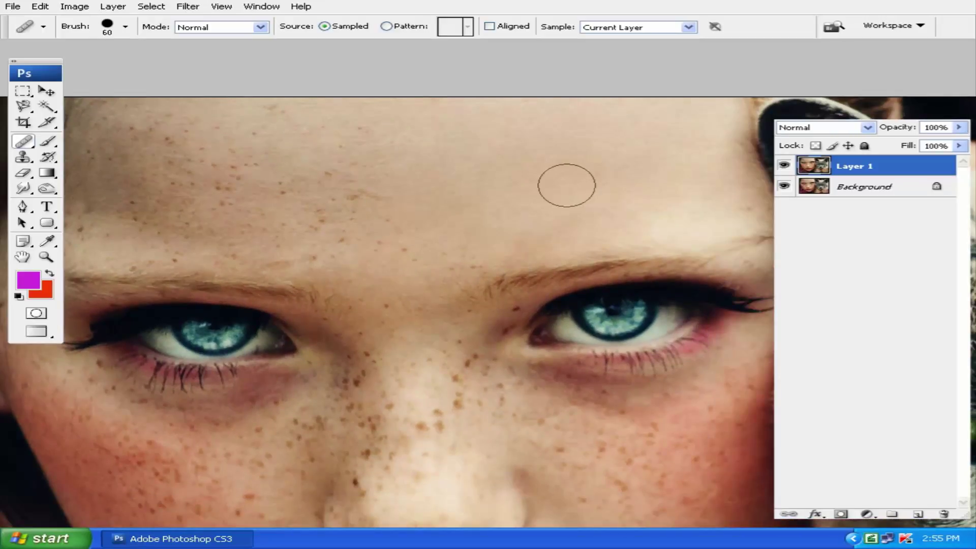
{"action": "key", "text": "bracketright"}
{"action": "key", "text": "bracketright"}
{"action": "left_click", "coordinate": [546, 177], "text": "alt"}
{"action": "left_click_drag", "start_coordinate": [382, 194], "coordinate": [361, 198]}
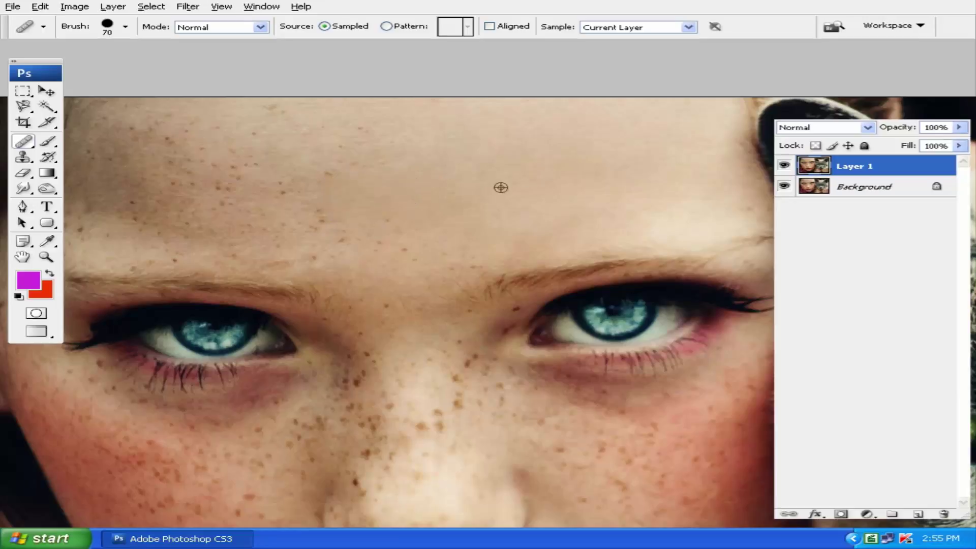
{"action": "left_click_drag", "start_coordinate": [429, 225], "coordinate": [351, 234]}
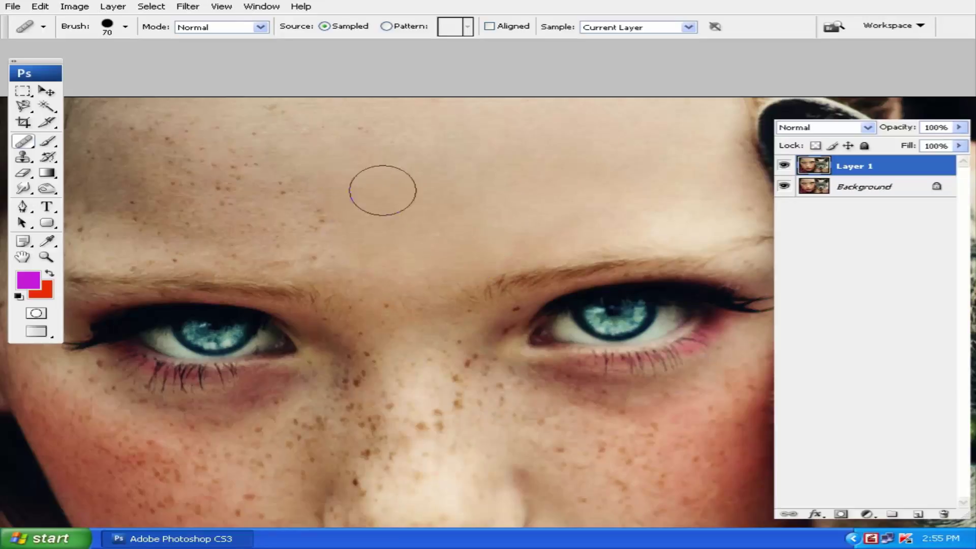
{"action": "left_click_drag", "start_coordinate": [381, 189], "coordinate": [600, 196]}
Heal freckles across the upper, lower and left forehead up to the hairline
{"action": "left_click", "coordinate": [595, 189], "text": "alt"}
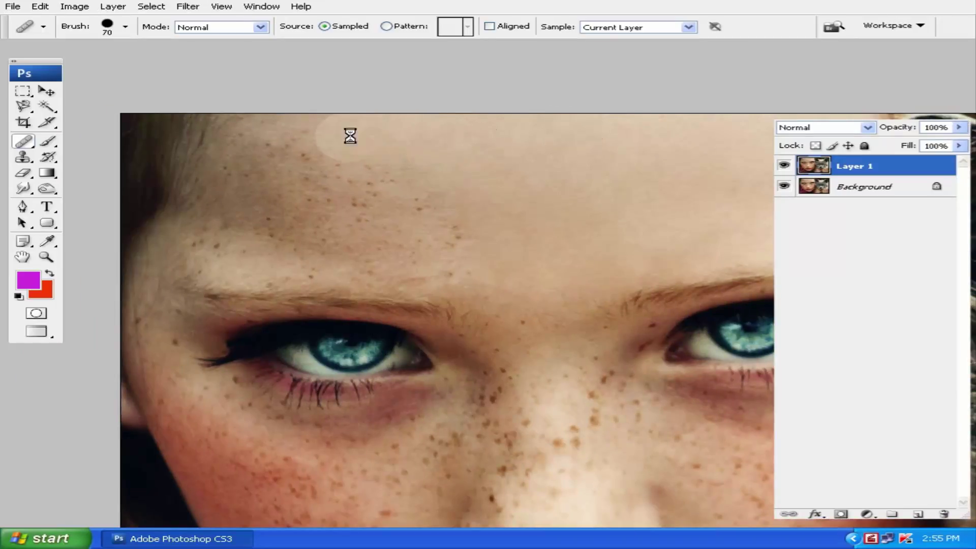
{"action": "left_click_drag", "start_coordinate": [419, 179], "coordinate": [352, 186]}
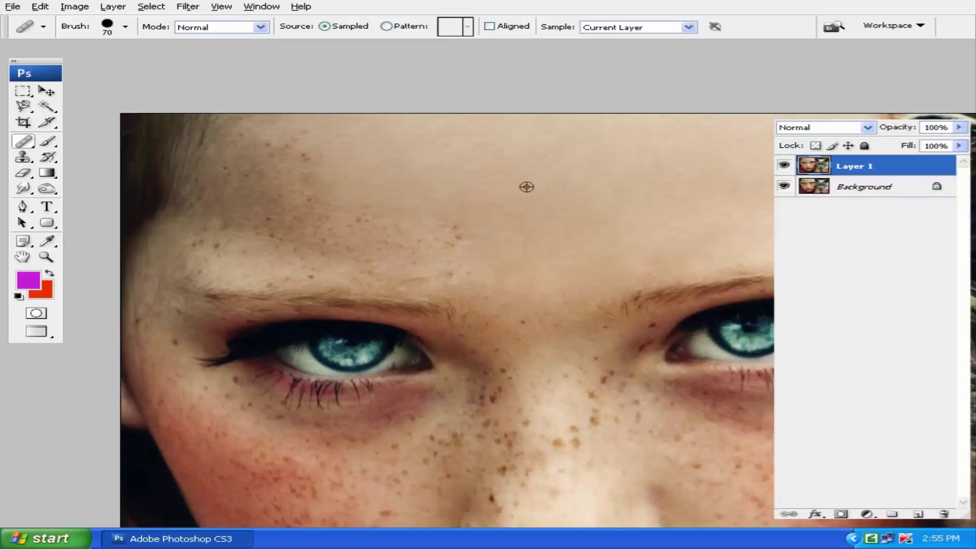
{"action": "left_click_drag", "start_coordinate": [473, 218], "coordinate": [362, 207]}
{"action": "left_click_drag", "start_coordinate": [516, 196], "coordinate": [415, 191]}
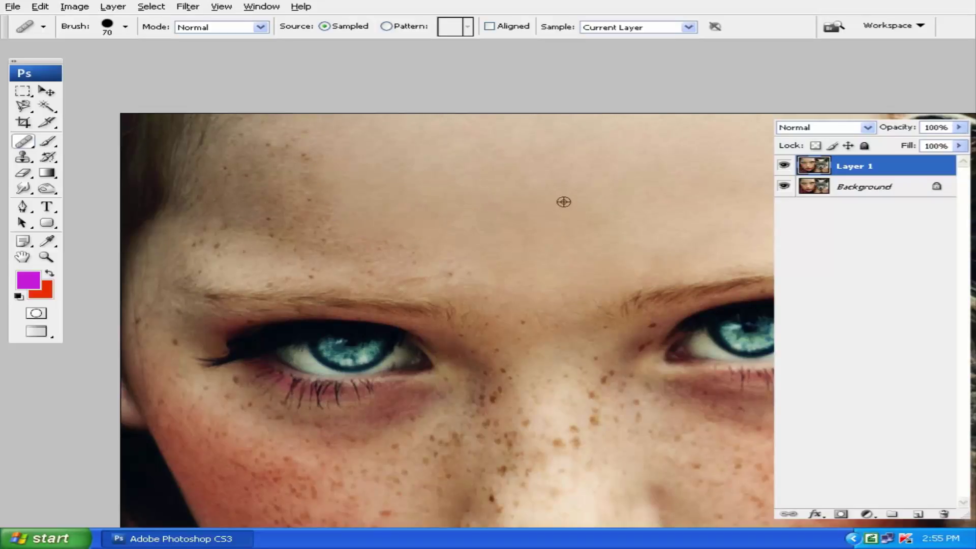
{"action": "left_click_drag", "start_coordinate": [432, 236], "coordinate": [363, 243]}
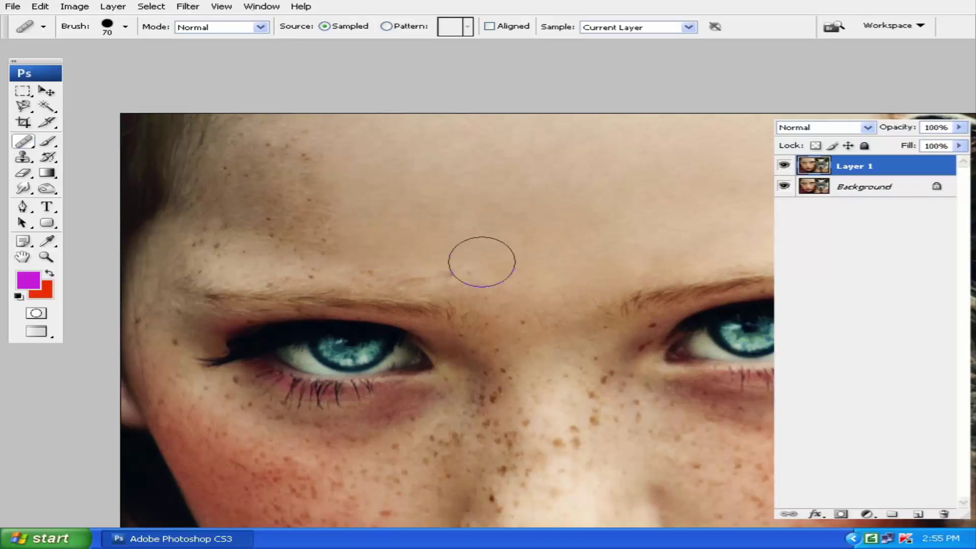
{"action": "left_click_drag", "start_coordinate": [479, 257], "coordinate": [392, 255]}
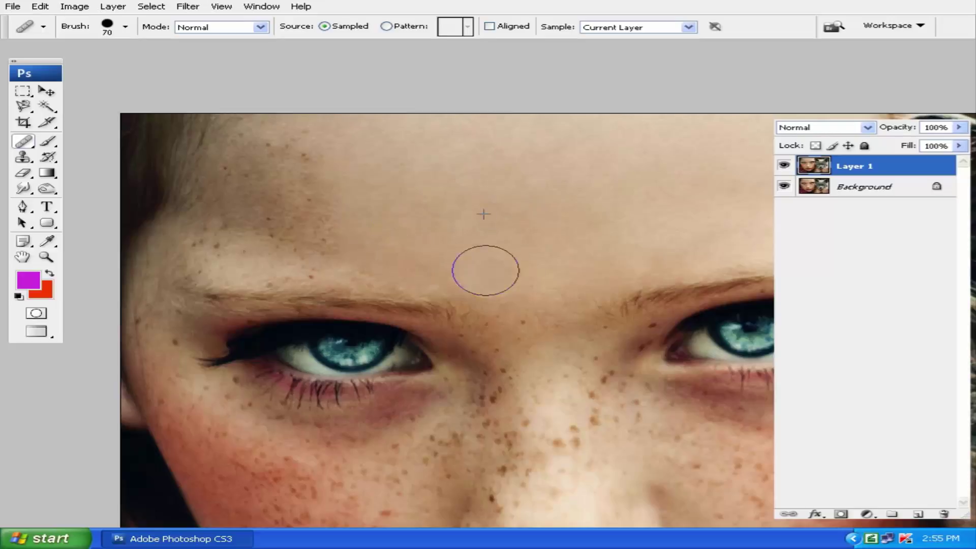
{"action": "left_click", "coordinate": [475, 222], "text": "alt"}
{"action": "left_click_drag", "start_coordinate": [342, 234], "coordinate": [323, 229]}
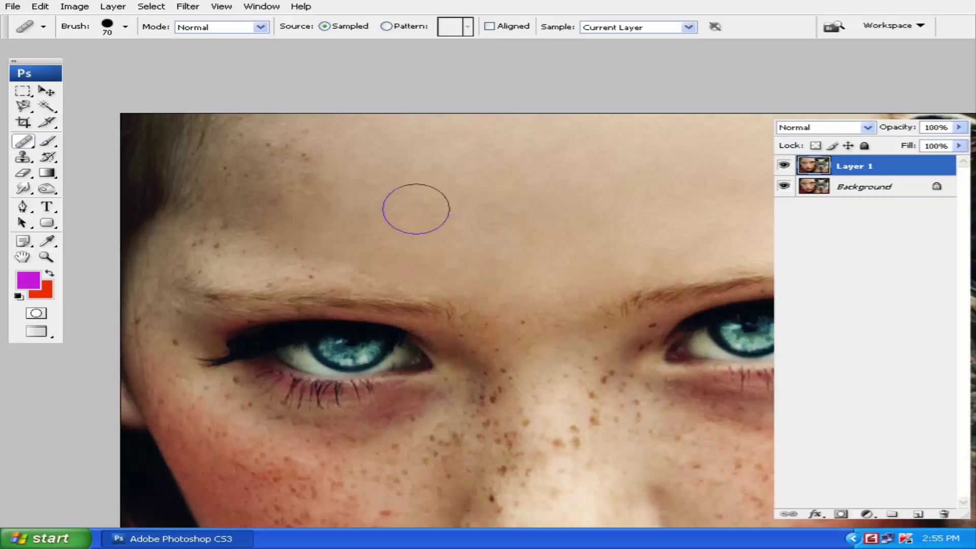
{"action": "left_click_drag", "start_coordinate": [313, 190], "coordinate": [476, 216]}
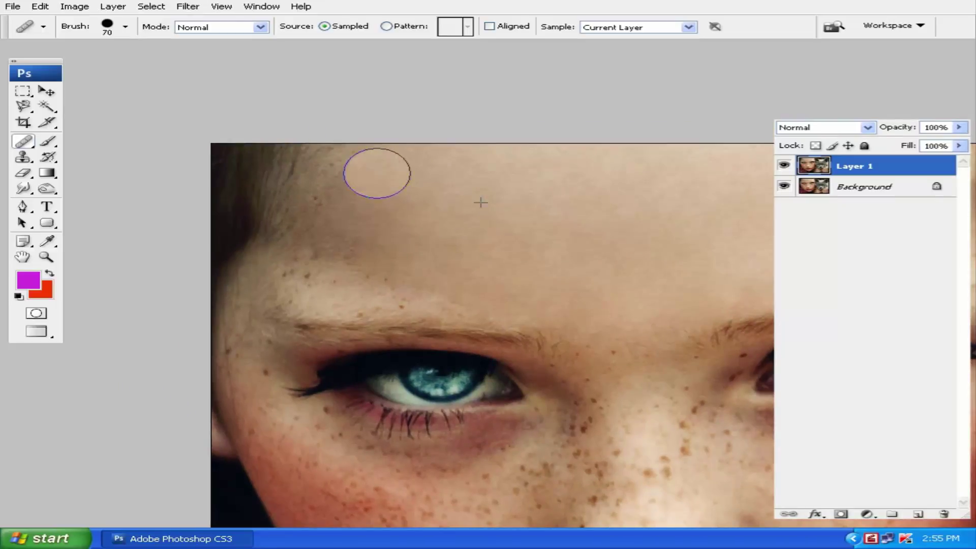
{"action": "left_click_drag", "start_coordinate": [338, 170], "coordinate": [358, 165]}
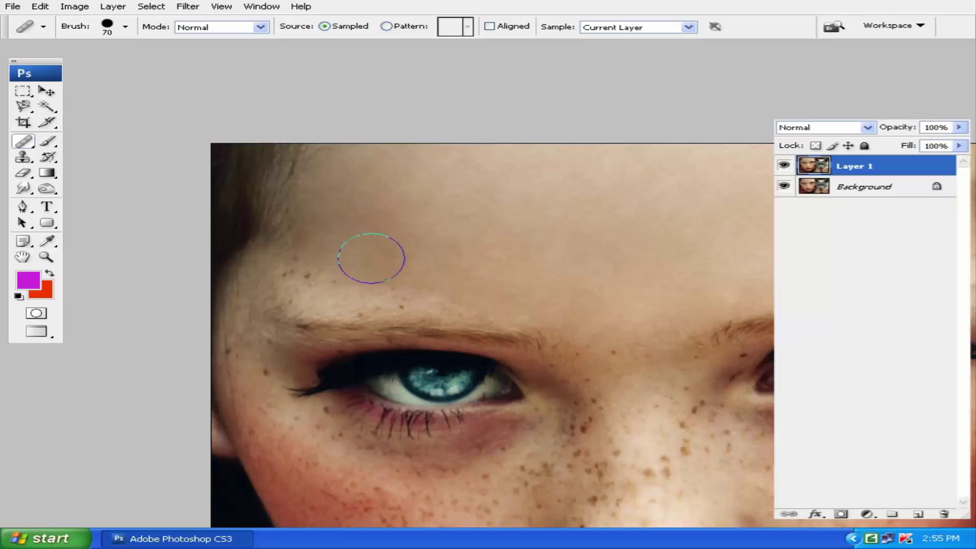
Heal the last freckles on the left forehead near the brow, then zoom out
{"action": "left_click", "coordinate": [504, 233], "text": "alt"}
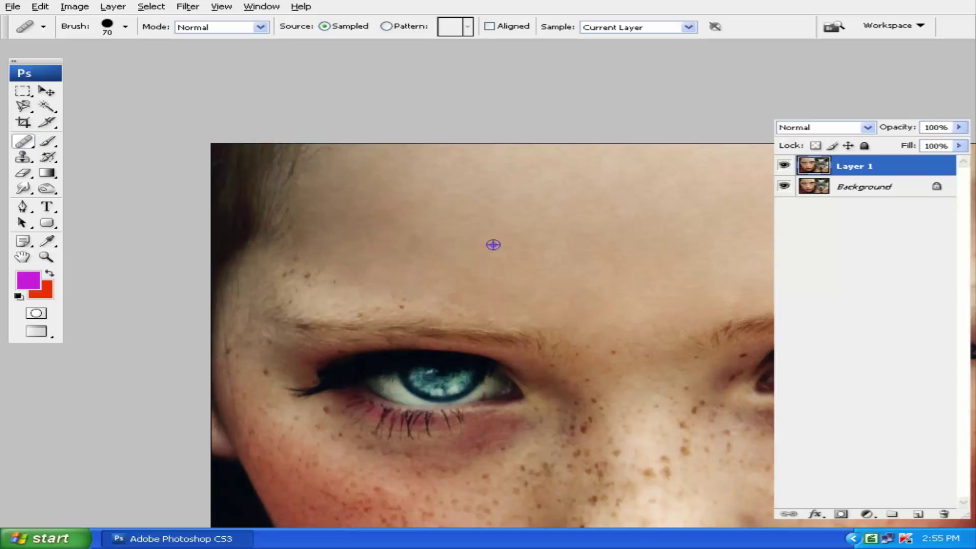
{"action": "left_click", "coordinate": [312, 268]}
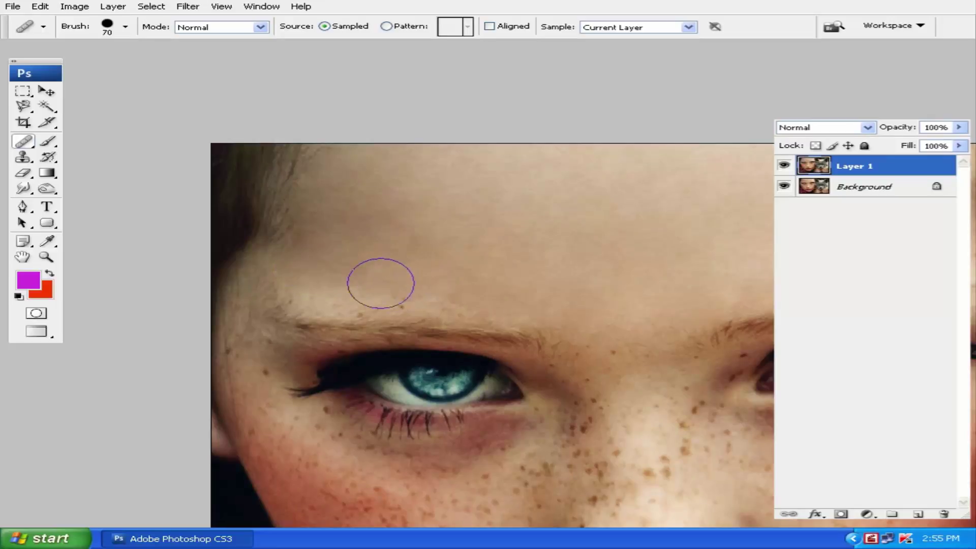
{"action": "left_click", "coordinate": [407, 285]}
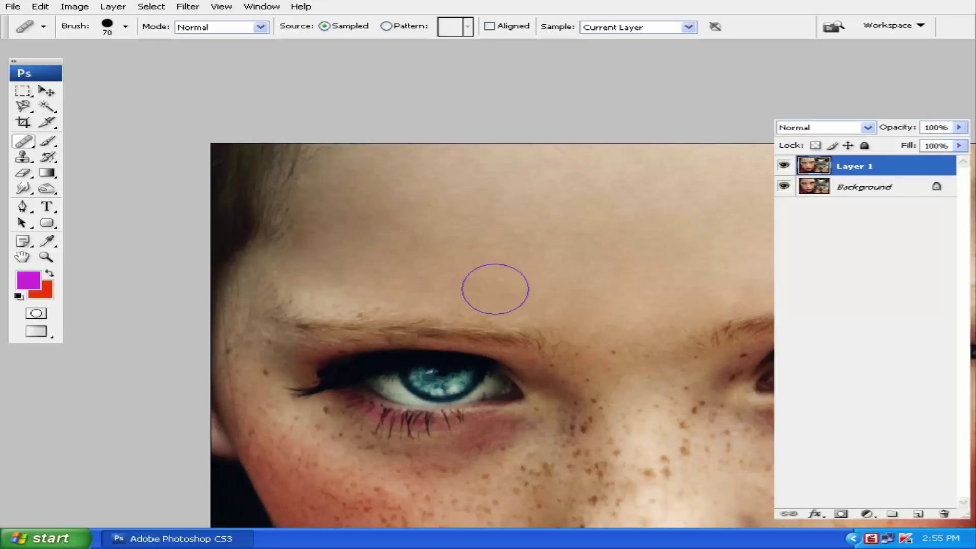
{"action": "left_click", "coordinate": [488, 296], "text": "alt"}
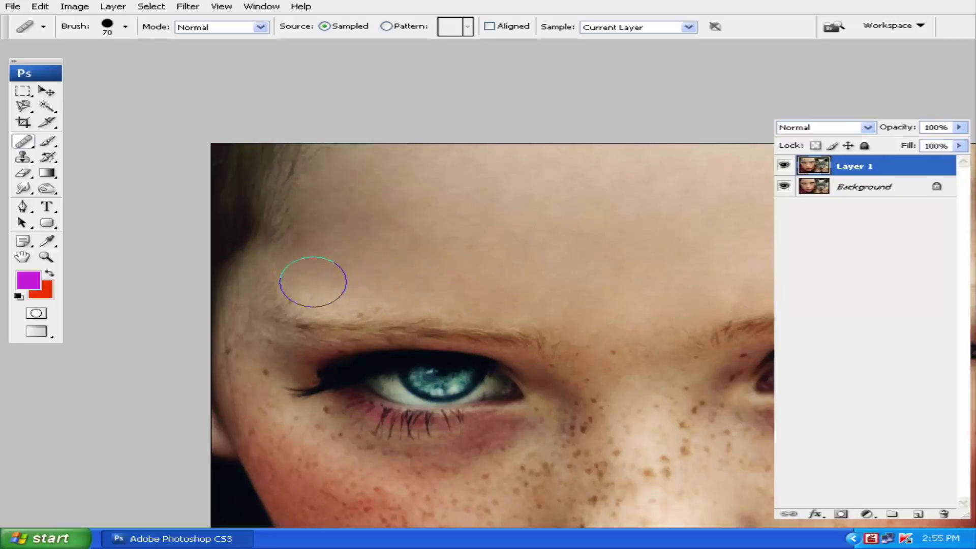
{"action": "left_click_drag", "start_coordinate": [313, 282], "coordinate": [298, 281]}
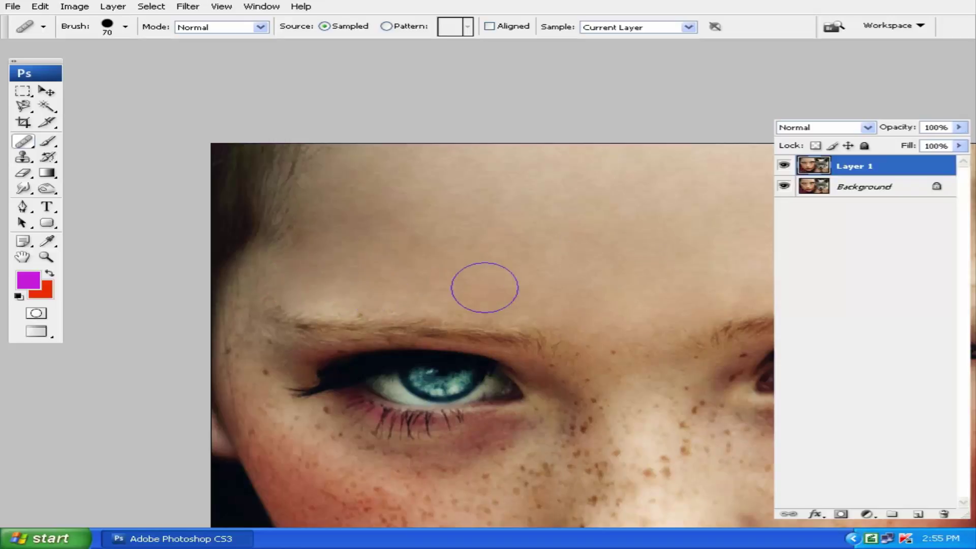
{"action": "scroll", "coordinate": [483, 218], "scroll_direction": "down", "scroll_amount": 2}
{"action": "scroll", "coordinate": [480, 255], "scroll_direction": "up", "scroll_amount": 2}
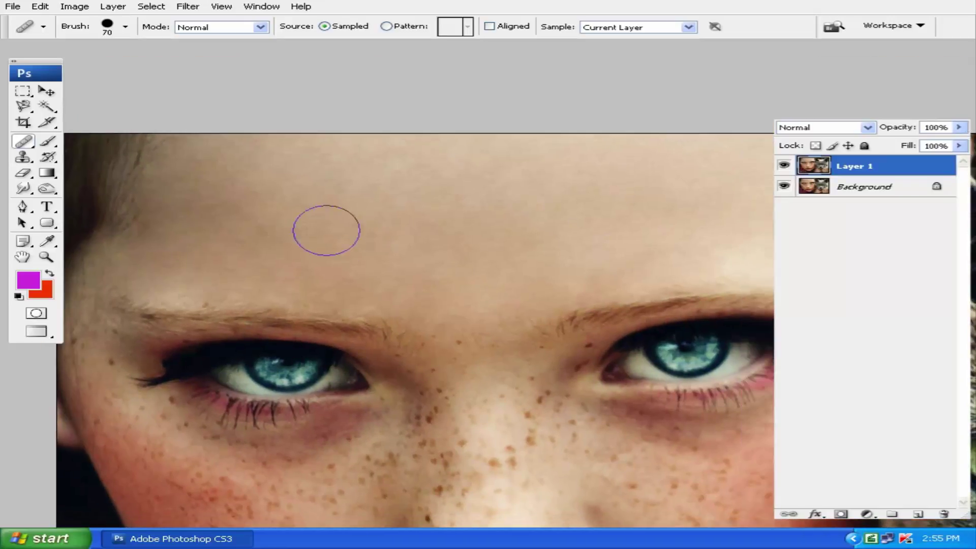
{"action": "left_click_drag", "start_coordinate": [327, 231], "coordinate": [261, 206]}
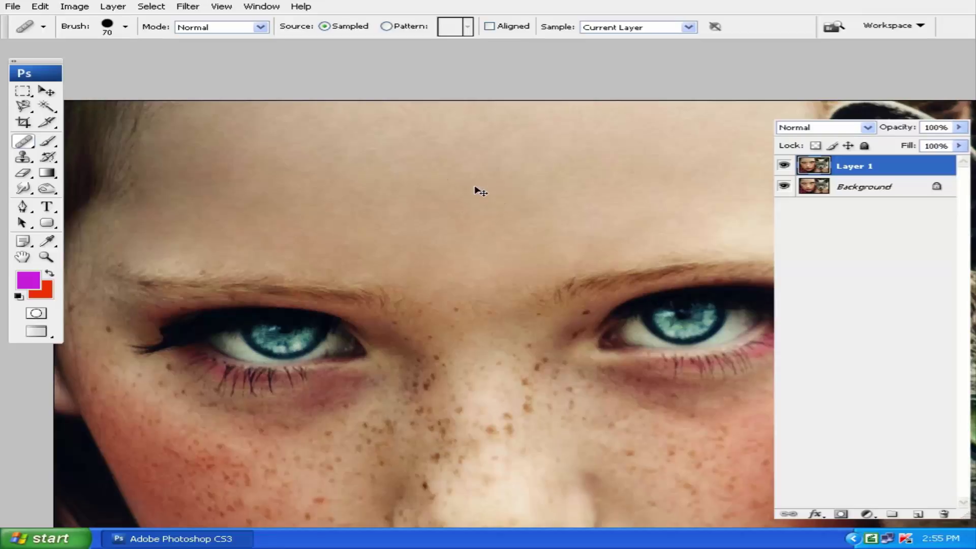
{"action": "key", "text": "ctrl+minus"}
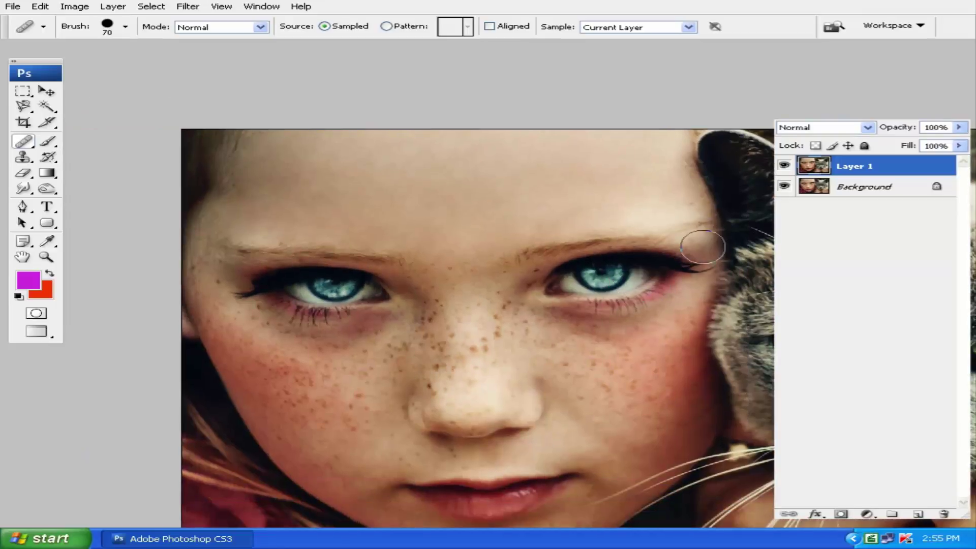
{"action": "left_click", "coordinate": [784, 166]}
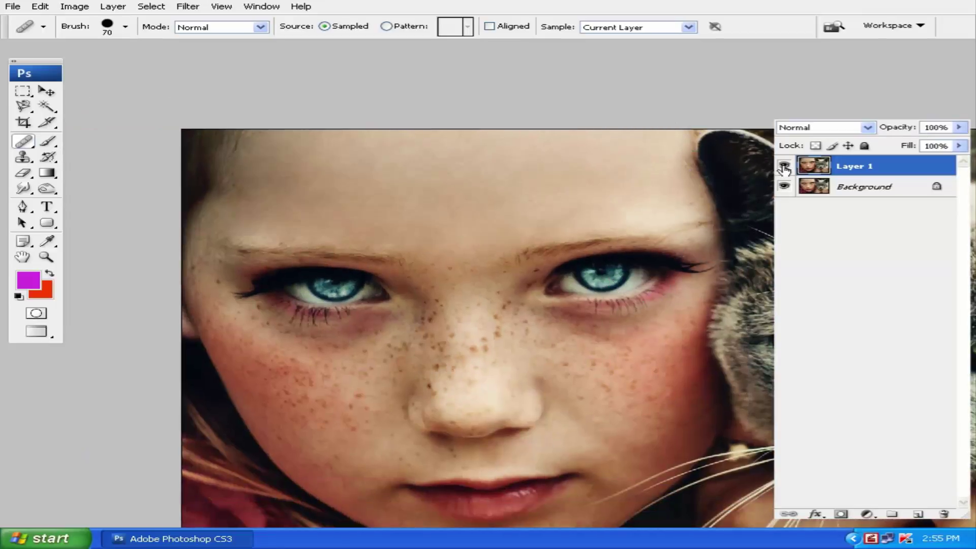
{"action": "left_click", "coordinate": [784, 167]}
{"action": "left_click", "coordinate": [784, 167]}
{"action": "left_click", "coordinate": [784, 167]}
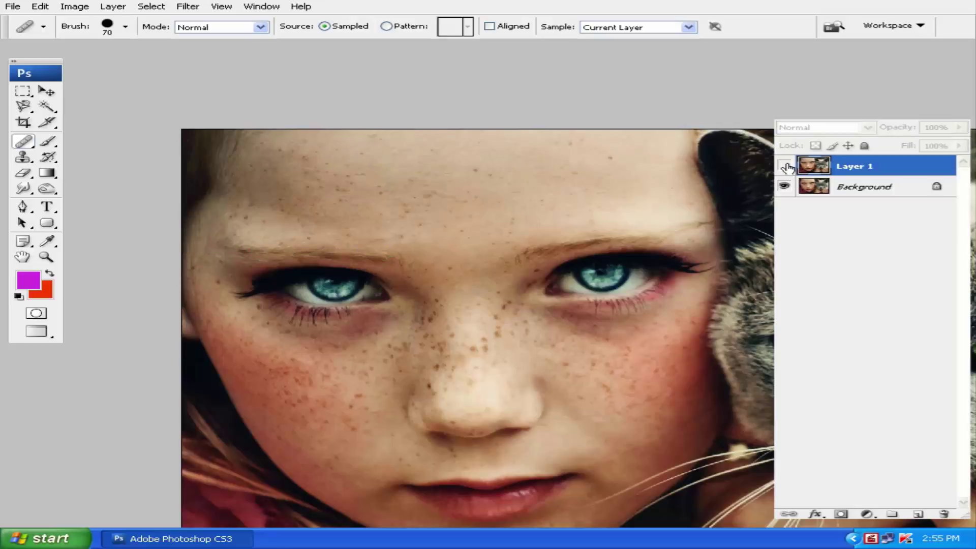
{"action": "scroll", "coordinate": [512, 250], "scroll_direction": "down", "scroll_amount": 3}
{"action": "scroll", "coordinate": [445, 245], "scroll_direction": "left", "scroll_amount": 3}
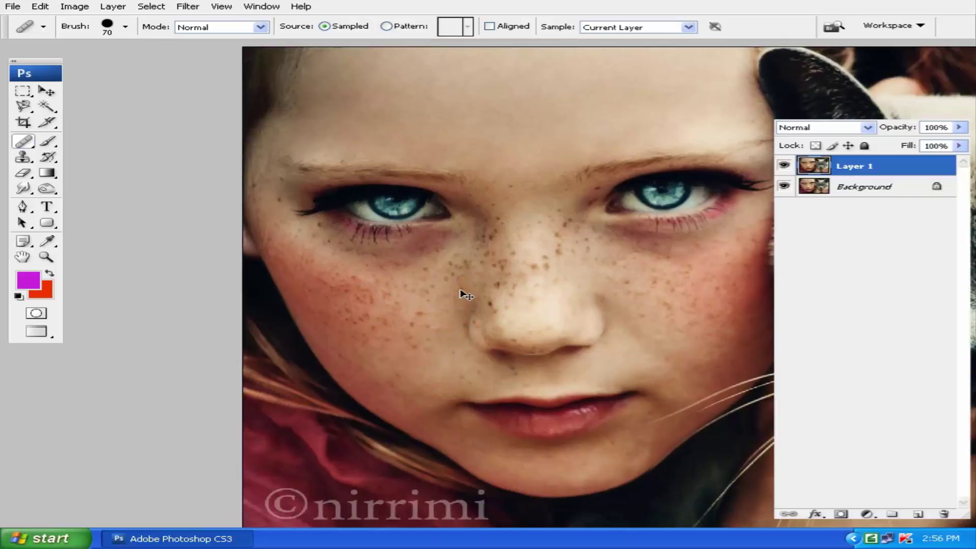
Zoom in and heal the freckles on the left cheek below the eye
{"action": "key", "text": "ctrl+plus"}
{"action": "scroll", "coordinate": [560, 264], "scroll_direction": "down", "scroll_amount": 2}
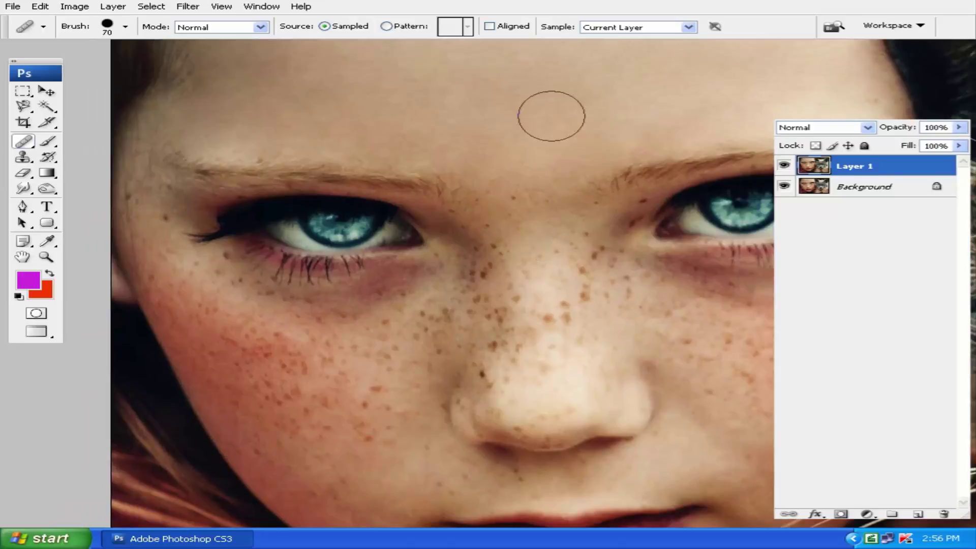
{"action": "left_click", "coordinate": [288, 375]}
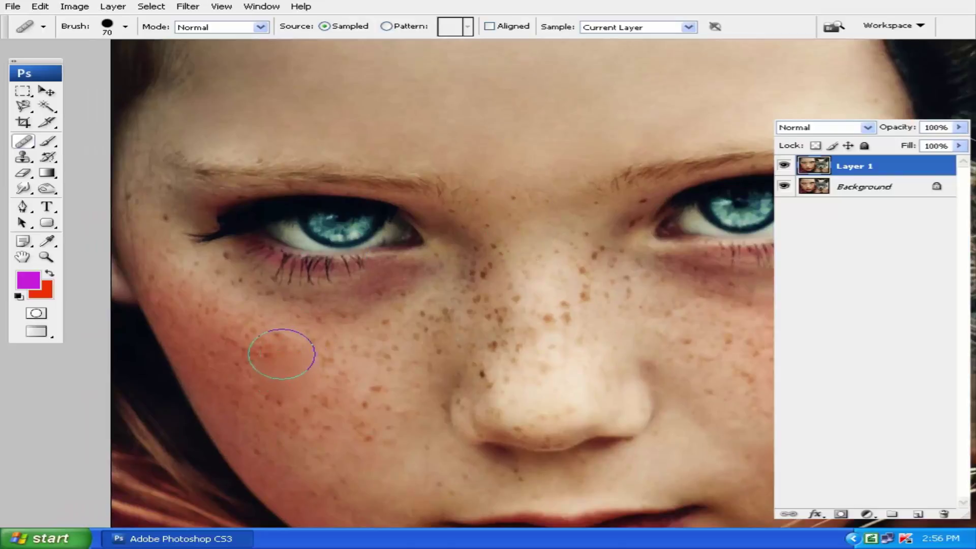
{"action": "left_click", "coordinate": [315, 371]}
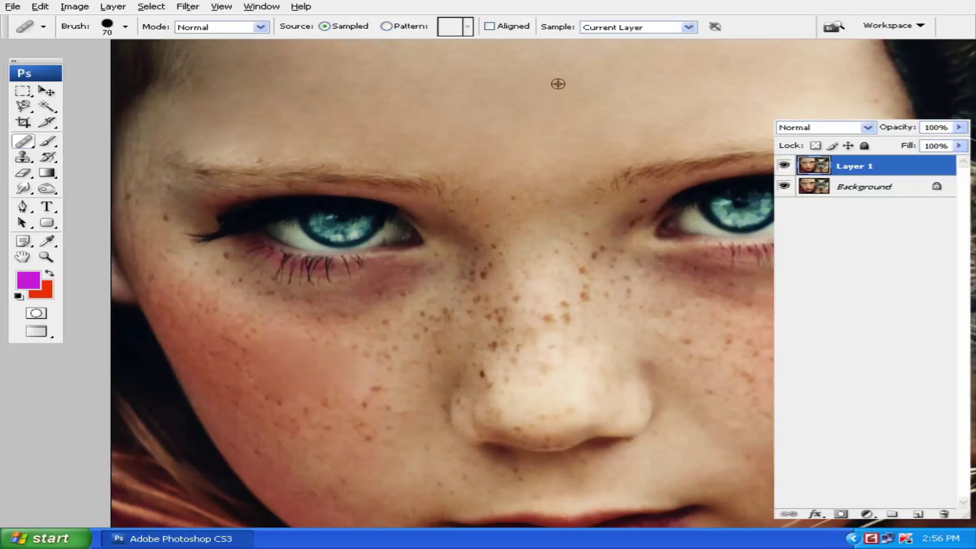
{"action": "left_click_drag", "start_coordinate": [288, 405], "coordinate": [262, 395]}
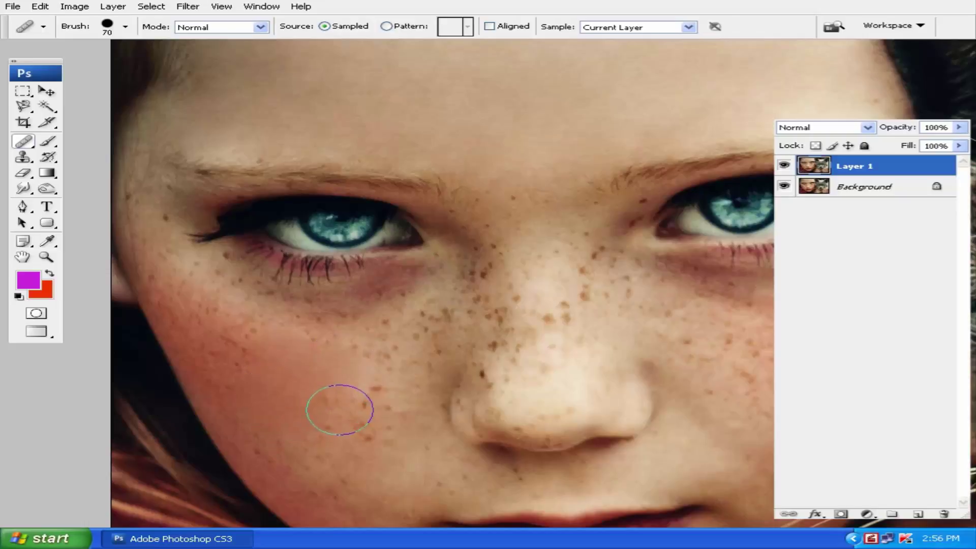
{"action": "left_click", "coordinate": [348, 356]}
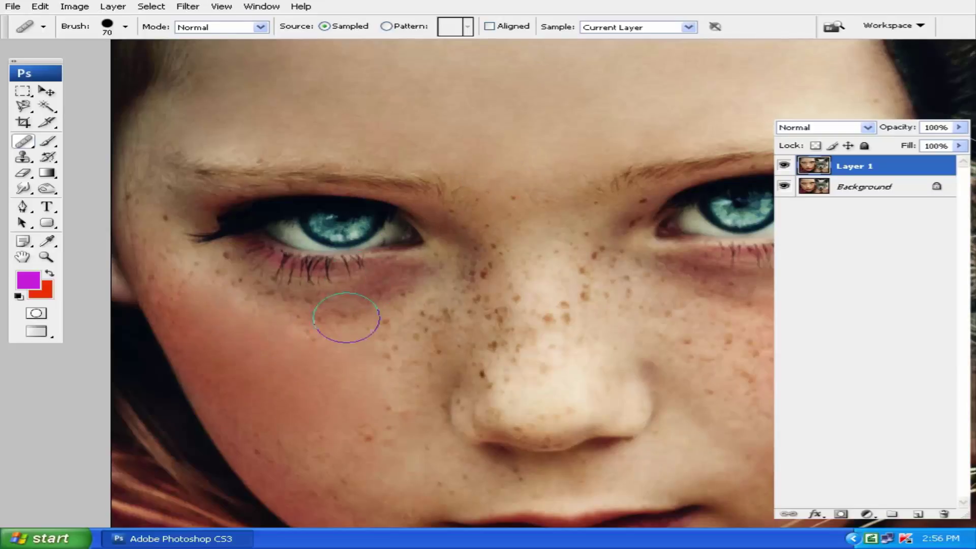
Heal the remaining freckles just below the eye and across the lower cheek
{"action": "left_click_drag", "start_coordinate": [334, 345], "coordinate": [312, 338]}
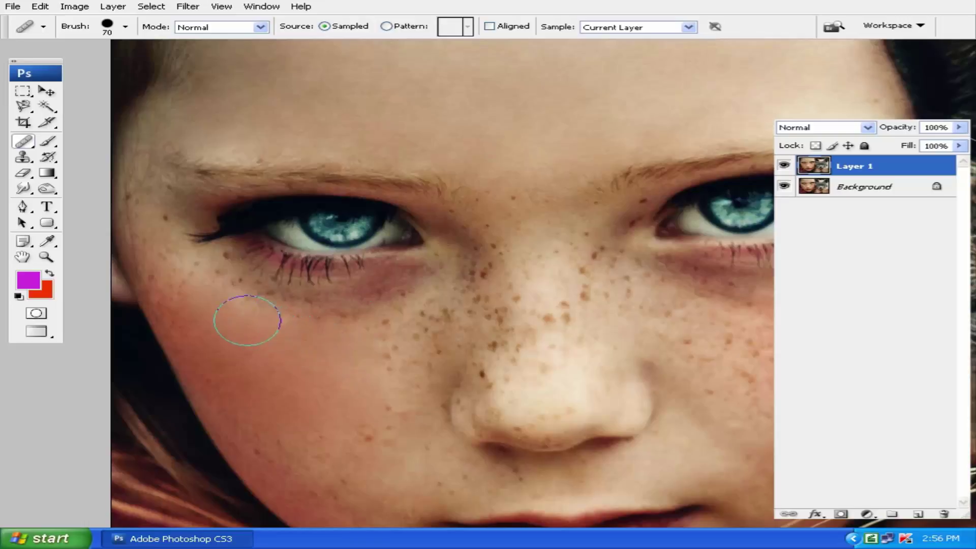
{"action": "left_click", "coordinate": [388, 375]}
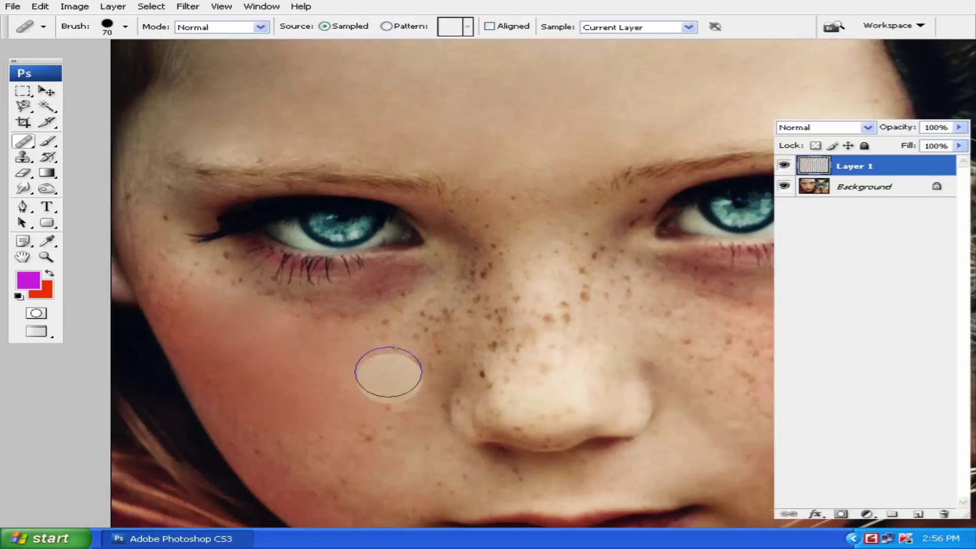
{"action": "left_click", "coordinate": [398, 331]}
{"action": "left_click", "coordinate": [416, 327]}
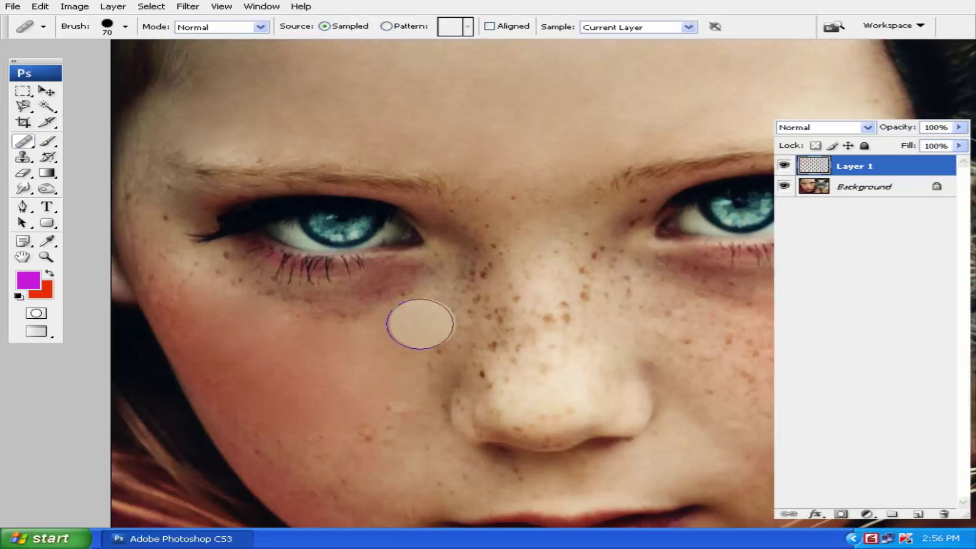
{"action": "left_click", "coordinate": [388, 427]}
{"action": "left_click_drag", "start_coordinate": [356, 444], "coordinate": [259, 430]}
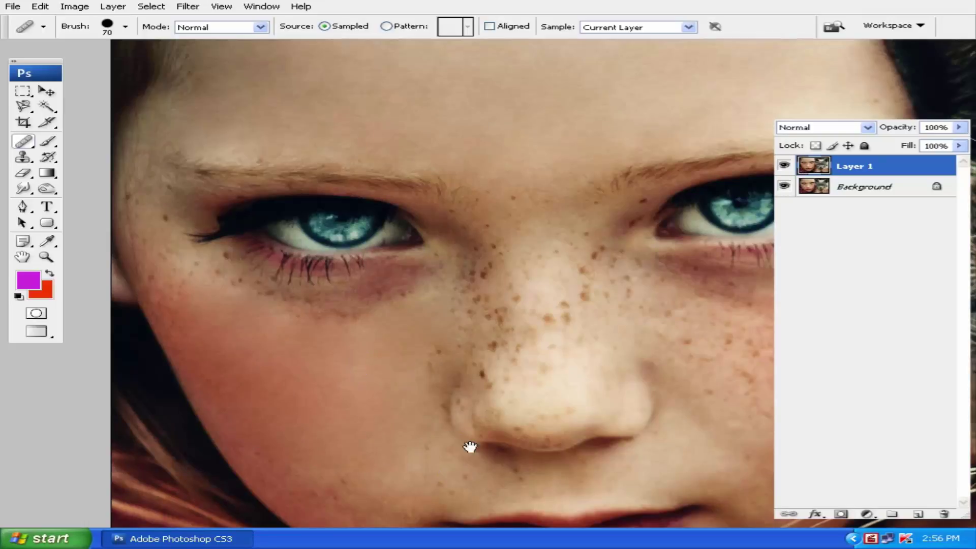
Zoom out, enlarge the healing brush to 100 px, and heal freckles beside the nose
{"action": "scroll", "coordinate": [574, 286], "scroll_direction": "down", "scroll_amount": 2}
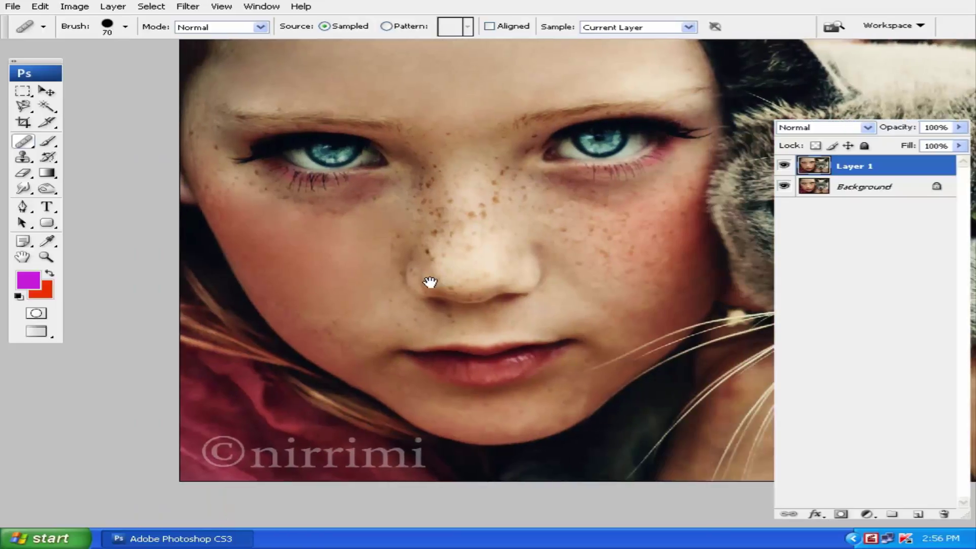
{"action": "left_click_drag", "start_coordinate": [430, 282], "coordinate": [423, 279]}
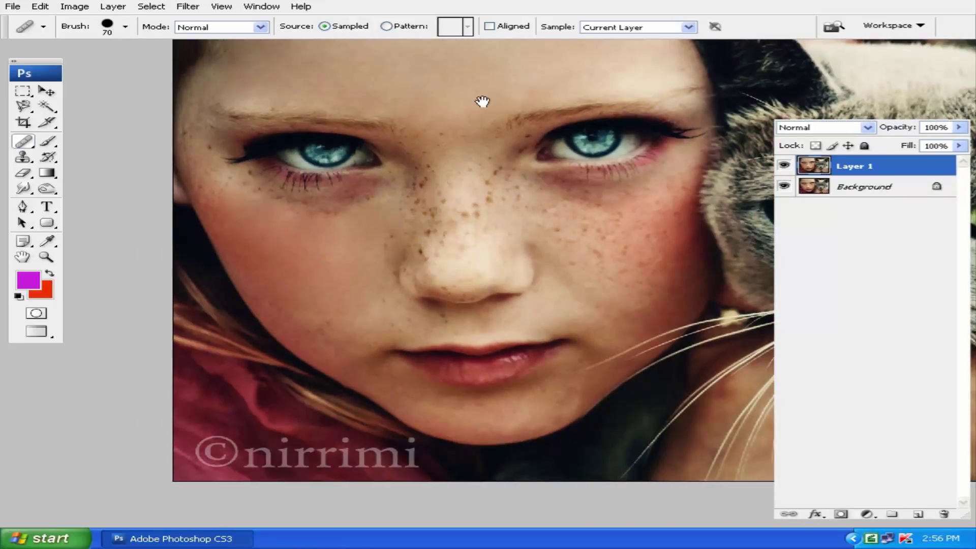
{"action": "scroll", "coordinate": [482, 101], "scroll_direction": "up", "scroll_amount": 2}
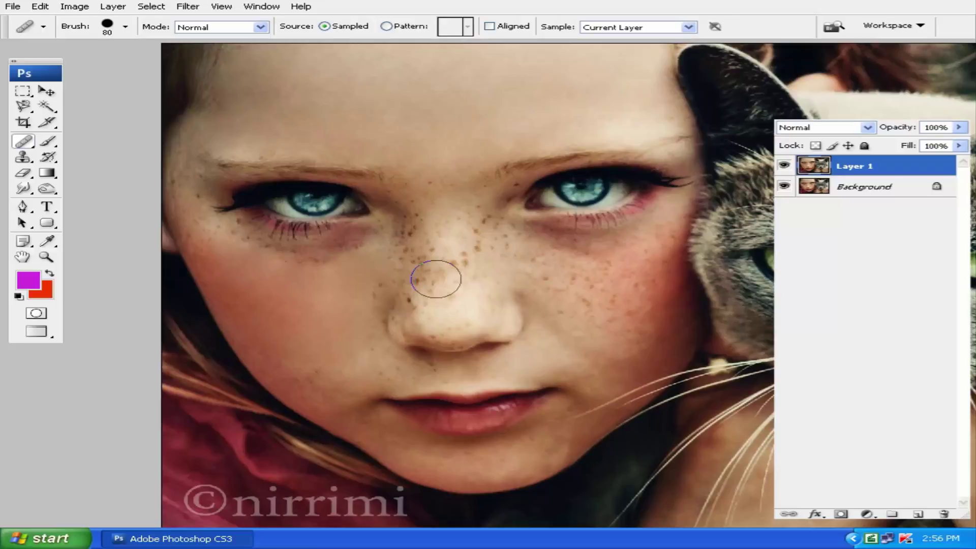
{"action": "key", "text": "bracketright"}
{"action": "key", "text": "bracketright"}
{"action": "left_click", "coordinate": [406, 299]}
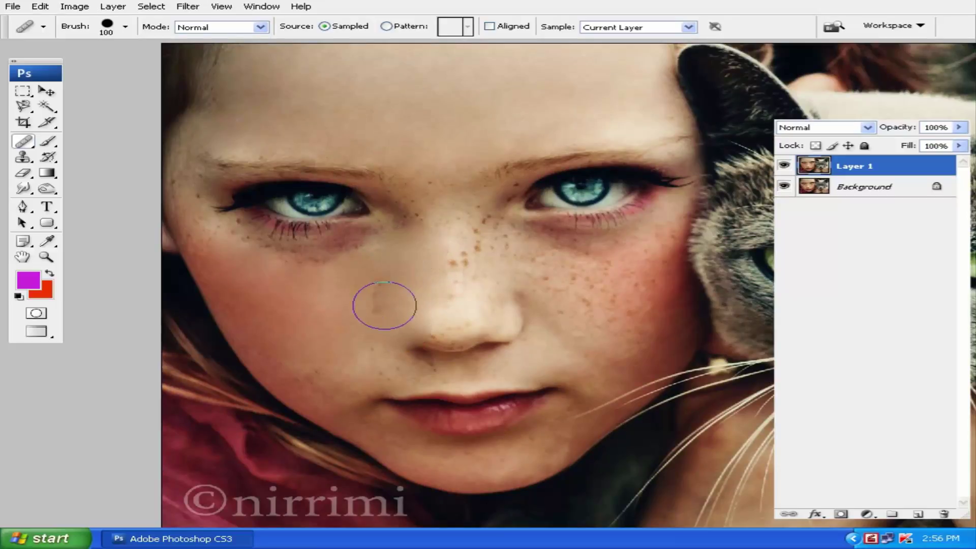
{"action": "left_click", "coordinate": [377, 297]}
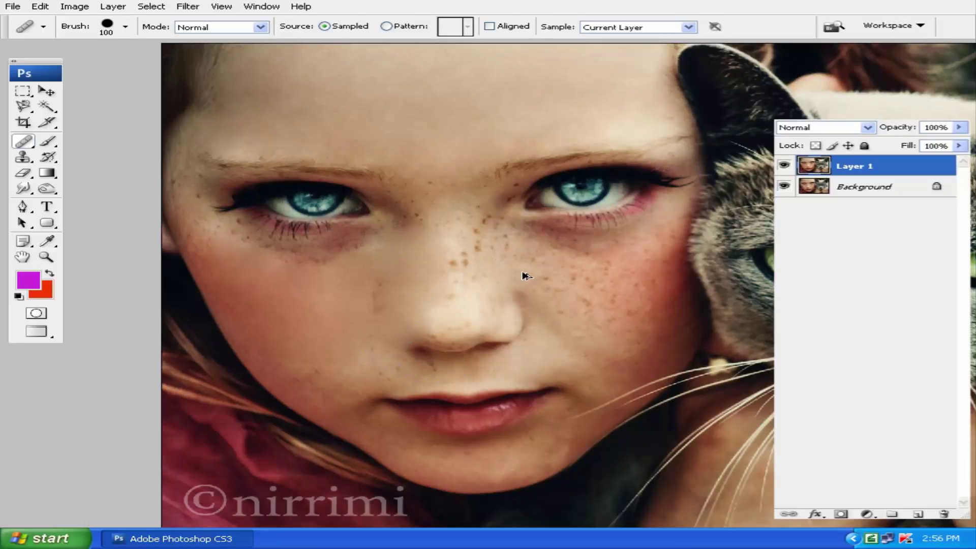
Undo the last heal on the upper nose and zoom in on the area beside the nose
{"action": "key", "text": "ctrl+alt+z"}
{"action": "key", "text": "ctrl+alt+z"}
{"action": "key", "text": "ctrl+alt+z"}
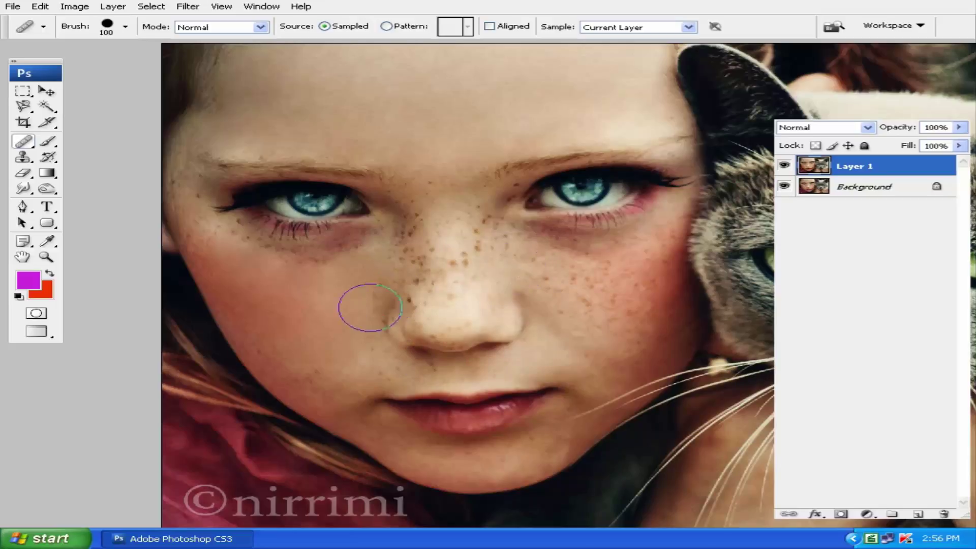
{"action": "left_click_drag", "start_coordinate": [449, 301], "coordinate": [525, 266]}
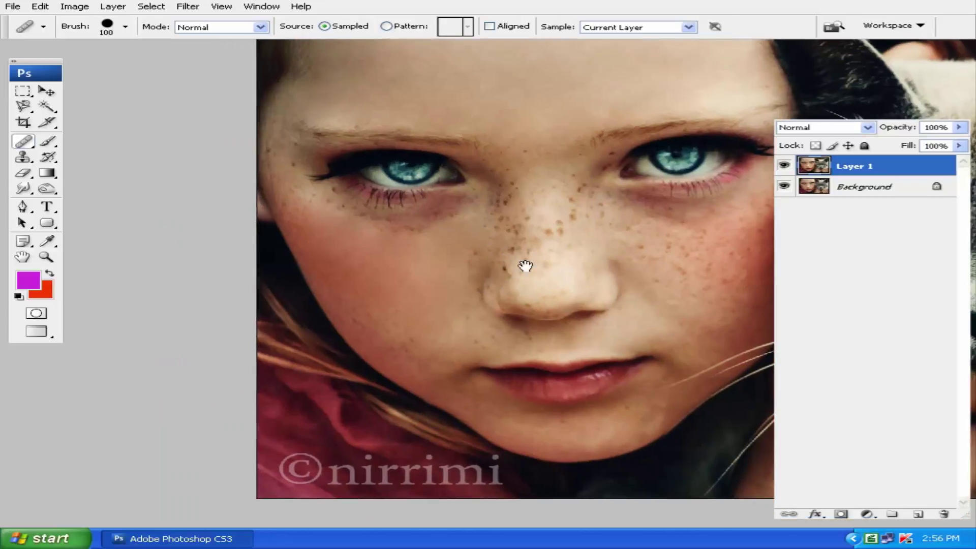
{"action": "left_click", "coordinate": [389, 275], "text": "alt"}
{"action": "left_click_drag", "start_coordinate": [480, 328], "coordinate": [519, 299]}
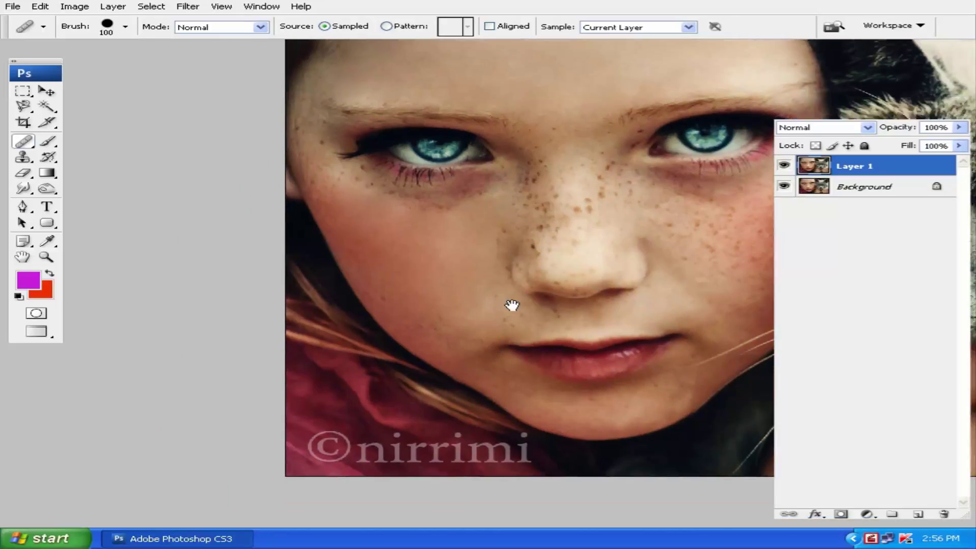
{"action": "scroll", "coordinate": [519, 299], "scroll_direction": "up", "scroll_amount": 1}
Shrink the Healing Brush to 80, sample clean cheek skin, and heal the patch under the left eye
{"action": "scroll", "coordinate": [449, 286], "scroll_direction": "up", "scroll_amount": 1}
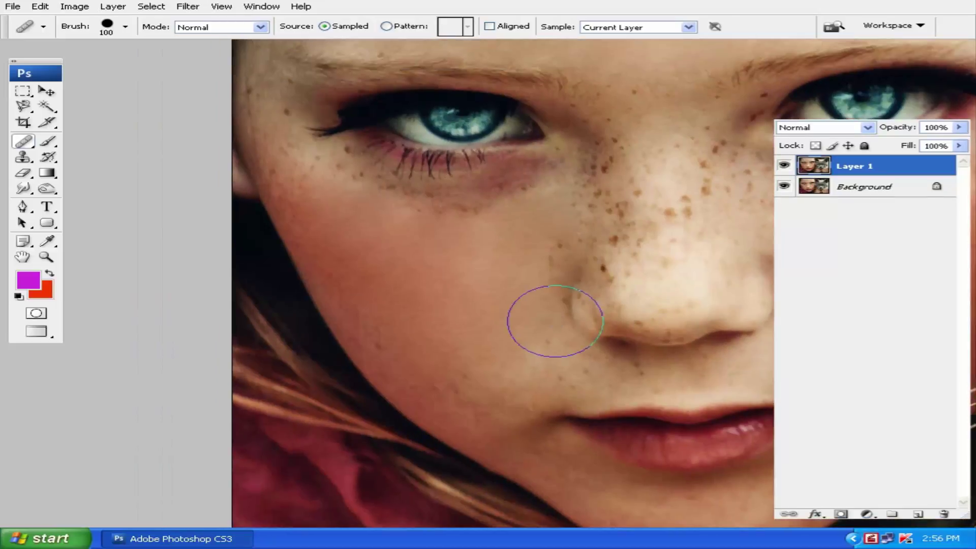
{"action": "key", "text": "bracketleft"}
{"action": "key", "text": "bracketleft"}
{"action": "left_click", "coordinate": [426, 296], "text": "alt"}
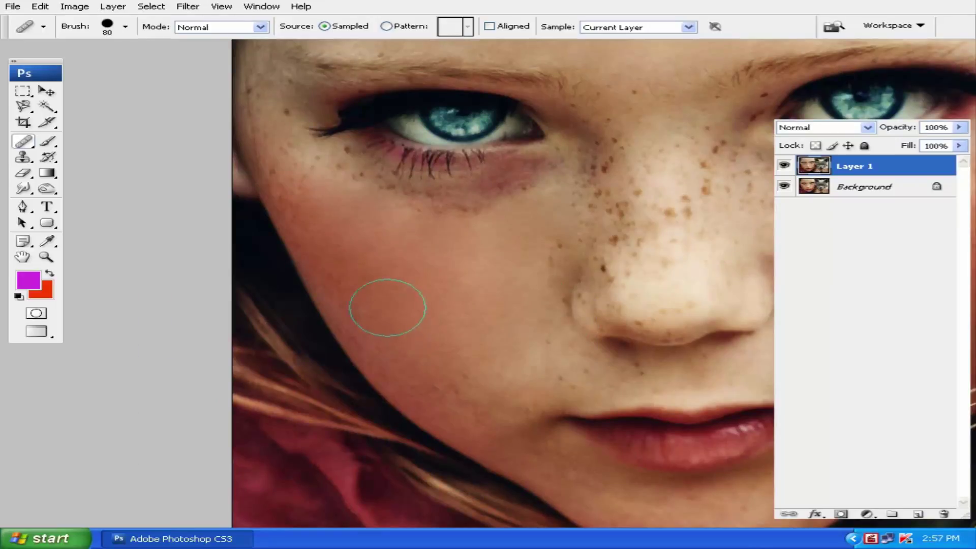
{"action": "left_click", "coordinate": [328, 193]}
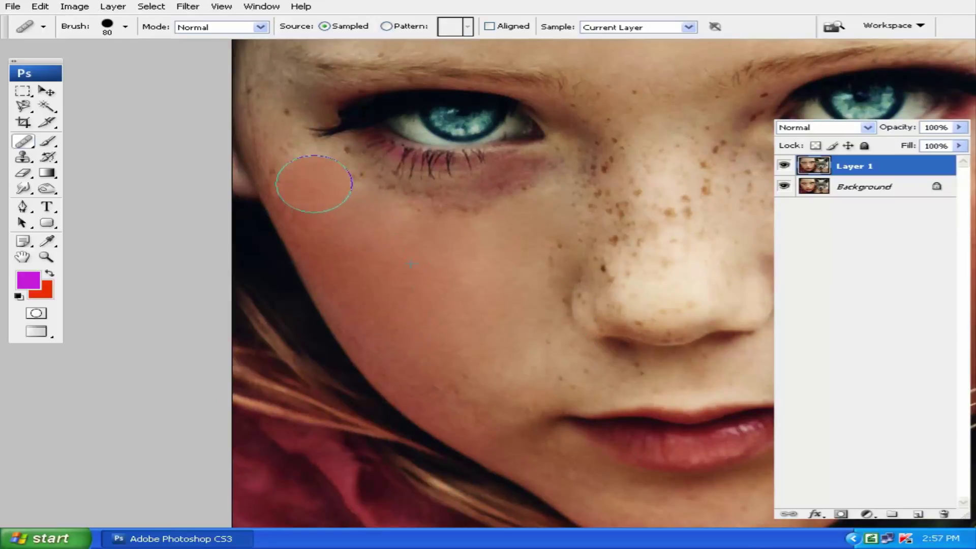
{"action": "left_click_drag", "start_coordinate": [427, 286], "coordinate": [415, 277]}
Shrink the brush to 60, resample cheek skin, and heal the remaining spots under the eye
{"action": "left_click", "coordinate": [436, 256], "text": "alt"}
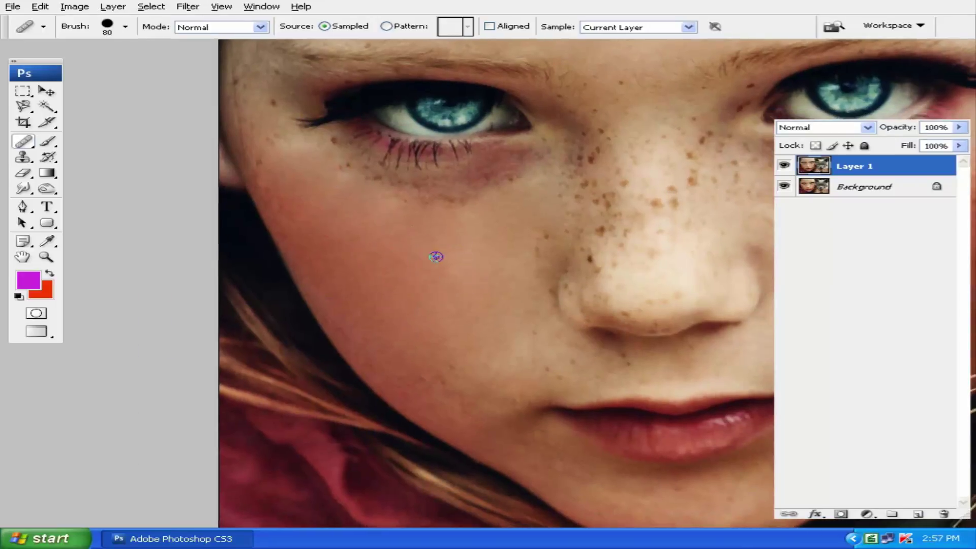
{"action": "key", "text": "bracketleft"}
{"action": "key", "text": "bracketleft"}
{"action": "left_click", "coordinate": [459, 198], "text": "alt"}
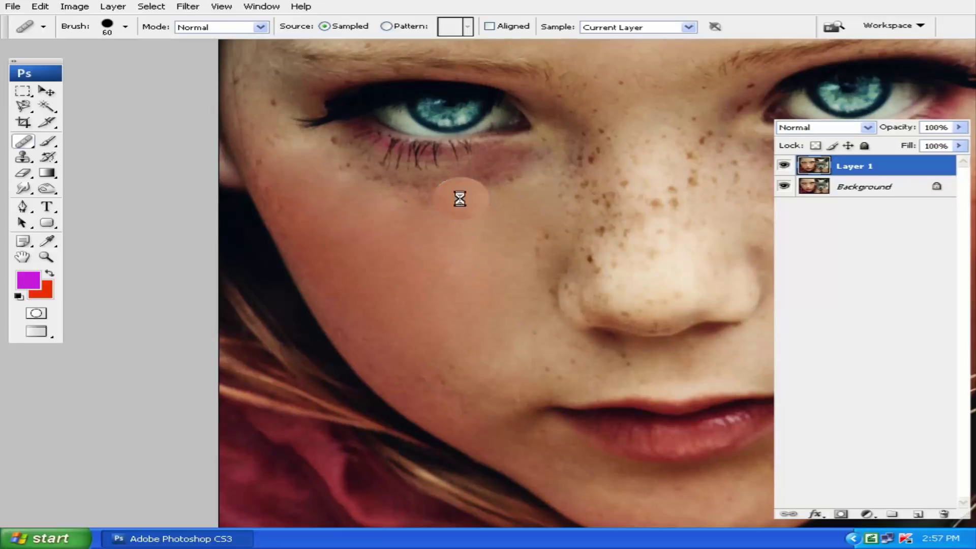
{"action": "left_click", "coordinate": [394, 194]}
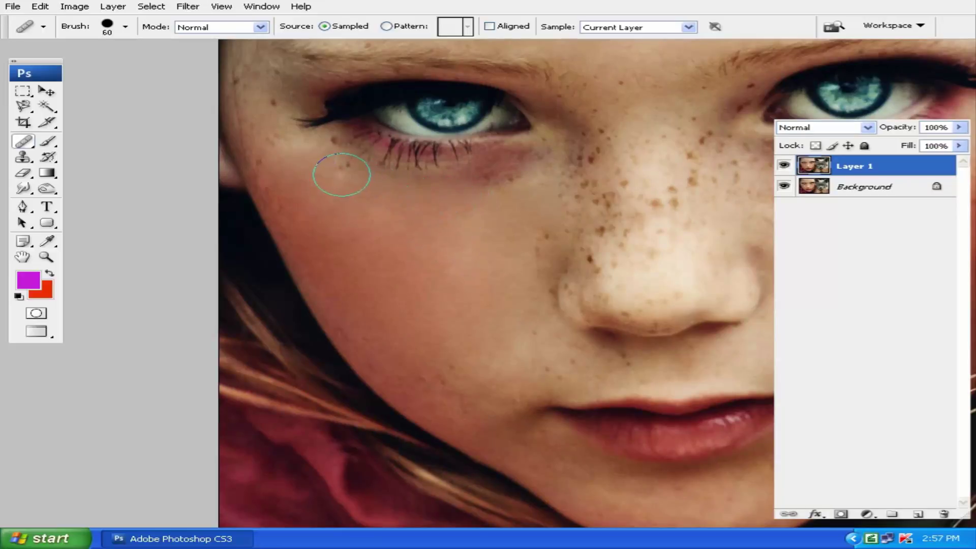
{"action": "left_click", "coordinate": [342, 175]}
{"action": "left_click", "coordinate": [493, 192]}
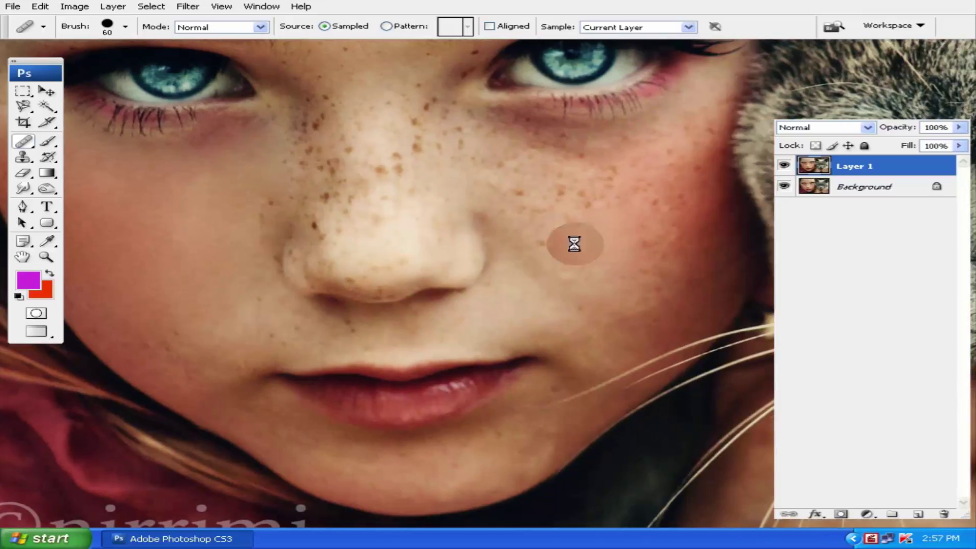
Heal the freckles on the right cheek below the right eye
{"action": "left_click_drag", "start_coordinate": [587, 199], "coordinate": [608, 195]}
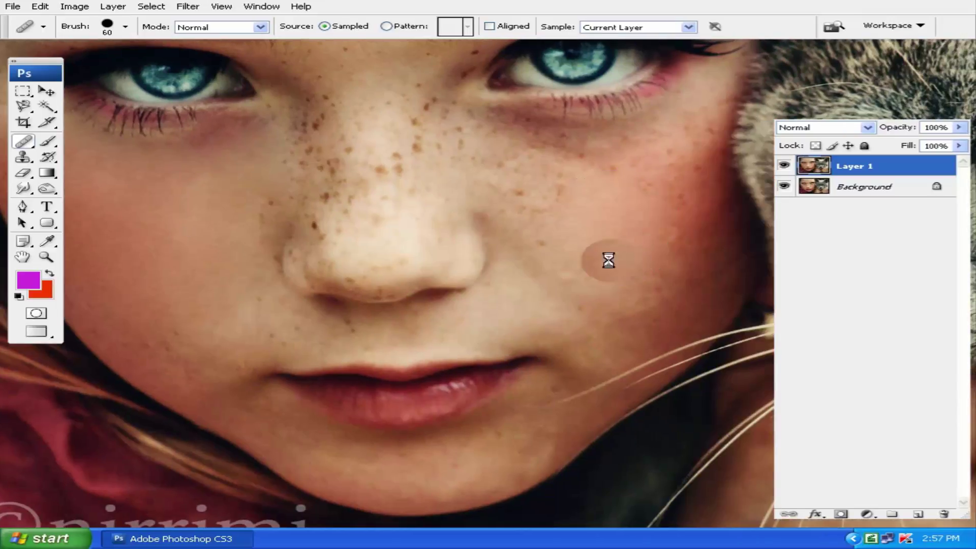
{"action": "left_click", "coordinate": [178, 246], "text": "alt"}
{"action": "left_click", "coordinate": [647, 170]}
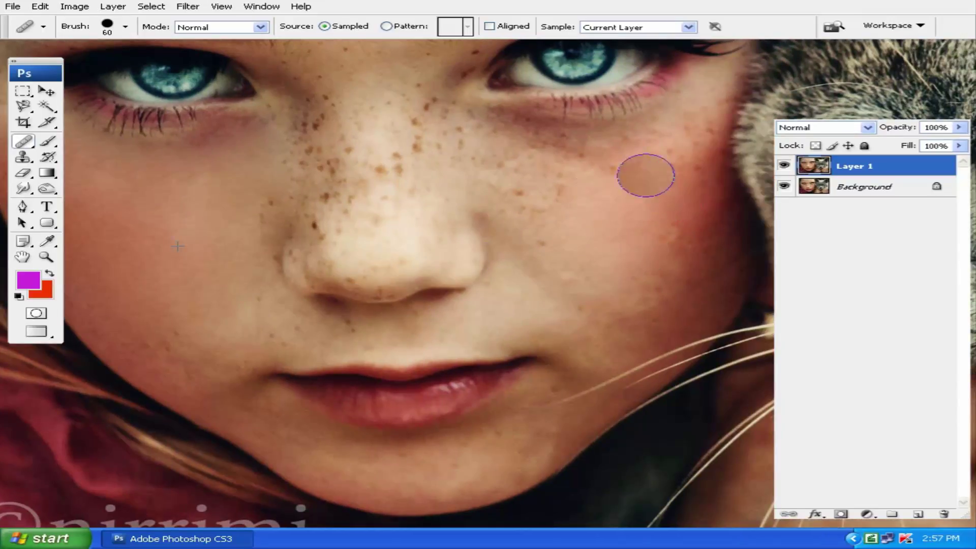
{"action": "left_click", "coordinate": [546, 199]}
{"action": "left_click_drag", "start_coordinate": [546, 199], "coordinate": [523, 163]}
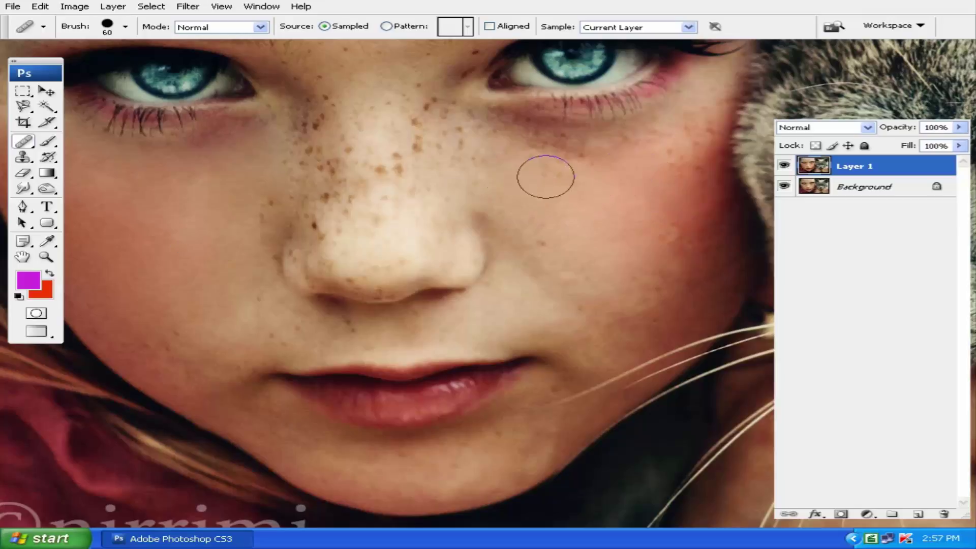
{"action": "scroll", "coordinate": [387, 240], "scroll_direction": "left", "scroll_amount": 3}
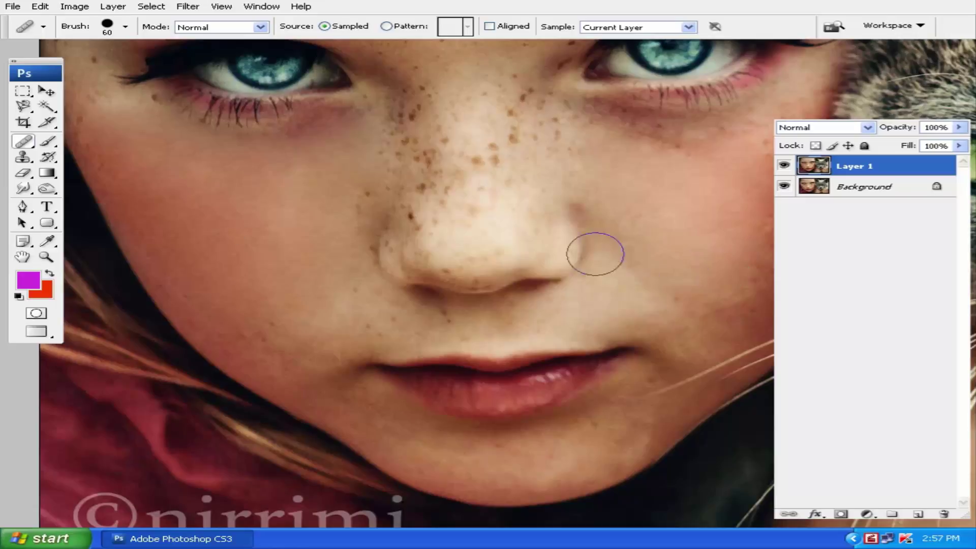
{"action": "left_click_drag", "start_coordinate": [627, 248], "coordinate": [570, 236]}
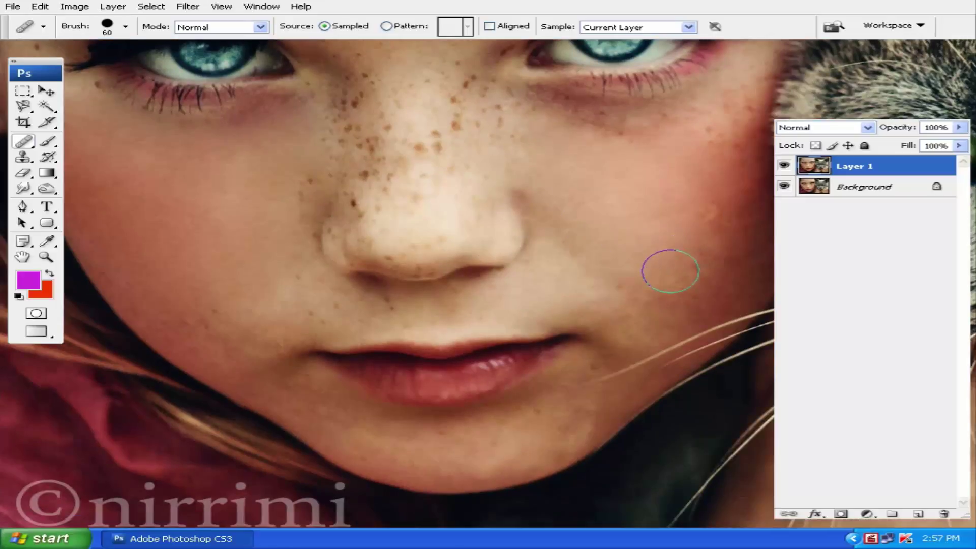
Heal the remaining freckles up the right cheek and beneath the eye
{"action": "left_click_drag", "start_coordinate": [674, 290], "coordinate": [695, 264]}
{"action": "mouse_move", "coordinate": [708, 207]}
{"action": "left_mouse_down"}
{"action": "mouse_move", "coordinate": [702, 157]}
{"action": "mouse_move", "coordinate": [584, 190]}
{"action": "left_mouse_up"}
{"action": "left_click", "coordinate": [569, 207], "text": "alt"}
{"action": "left_click_drag", "start_coordinate": [627, 250], "coordinate": [625, 143]}
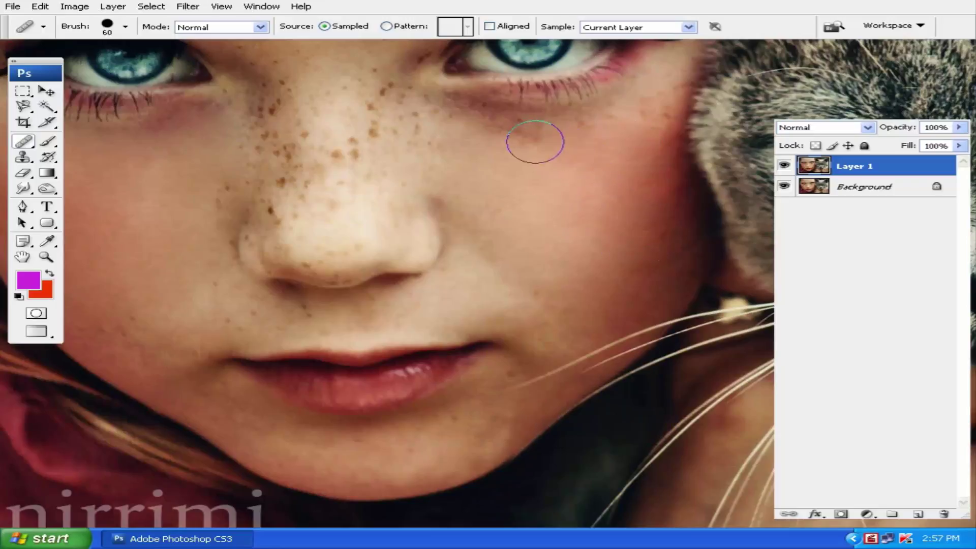
{"action": "left_click_drag", "start_coordinate": [625, 142], "coordinate": [436, 124]}
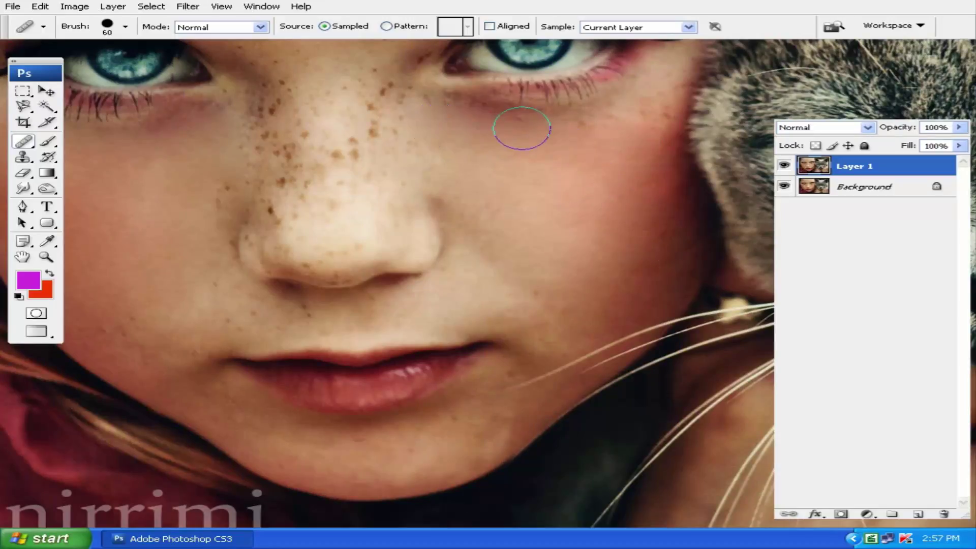
{"action": "left_click_drag", "start_coordinate": [549, 135], "coordinate": [595, 131]}
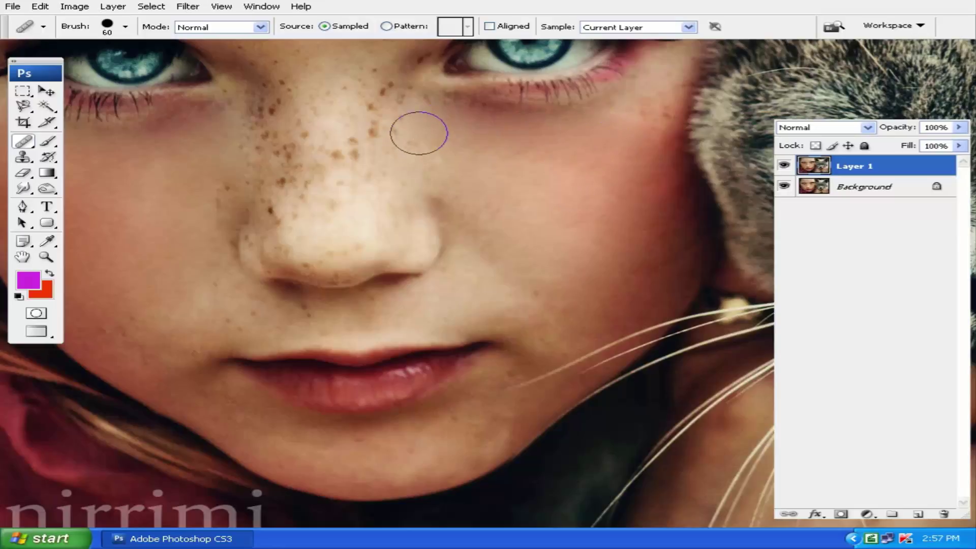
{"action": "left_click_drag", "start_coordinate": [420, 131], "coordinate": [435, 150]}
Zoom out to the whole photo with Ctrl+0 and cycle screen modes to review
{"action": "left_click_drag", "start_coordinate": [608, 205], "coordinate": [557, 240]}
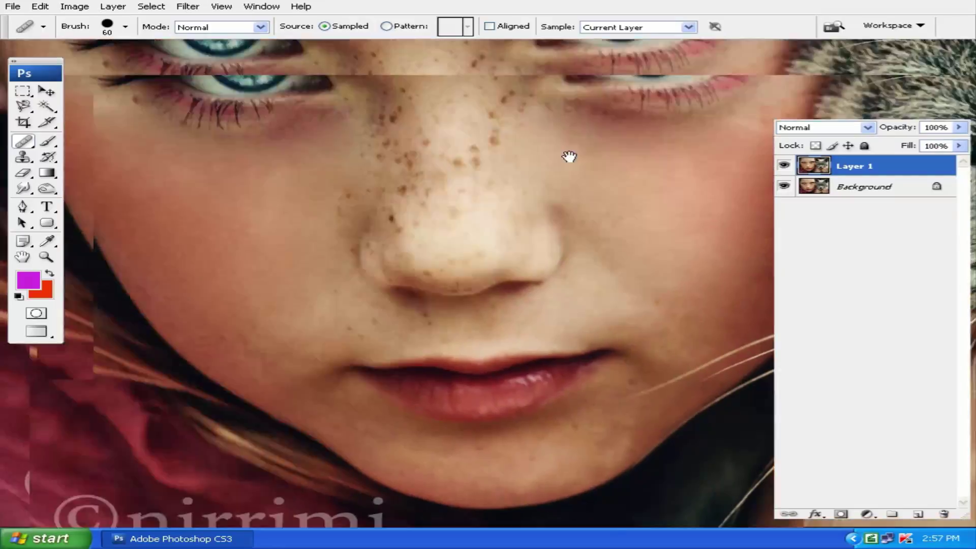
{"action": "key", "text": "ctrl+0"}
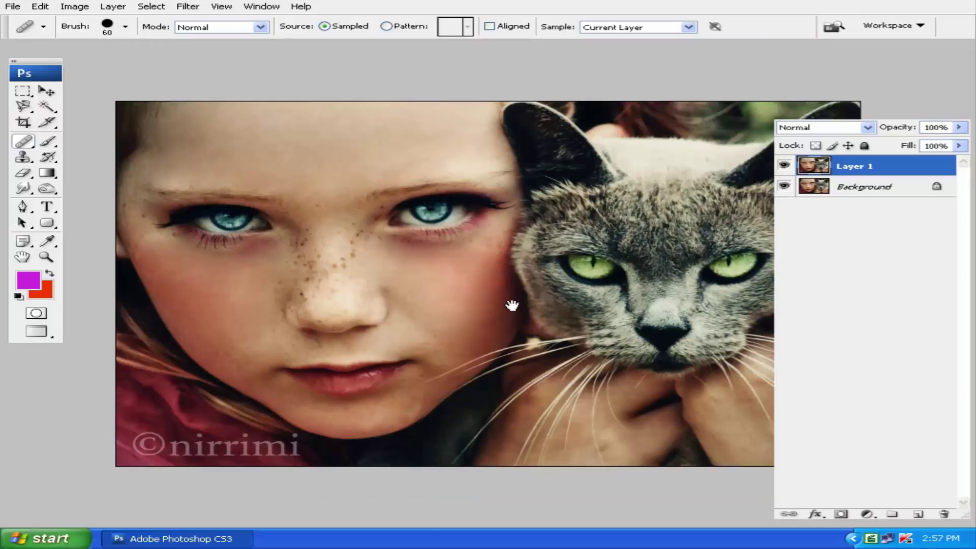
{"action": "left_click_drag", "start_coordinate": [512, 305], "coordinate": [547, 271]}
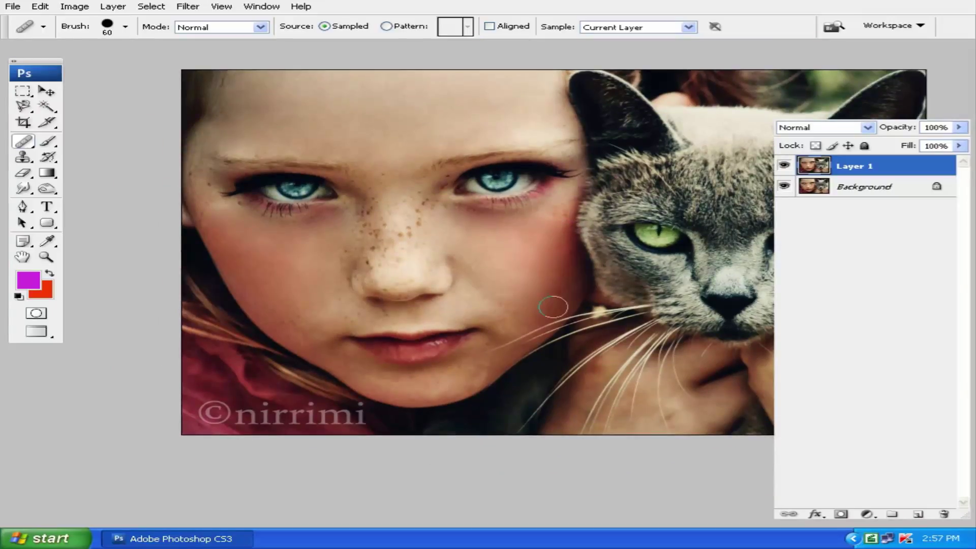
{"action": "key", "text": "f"}
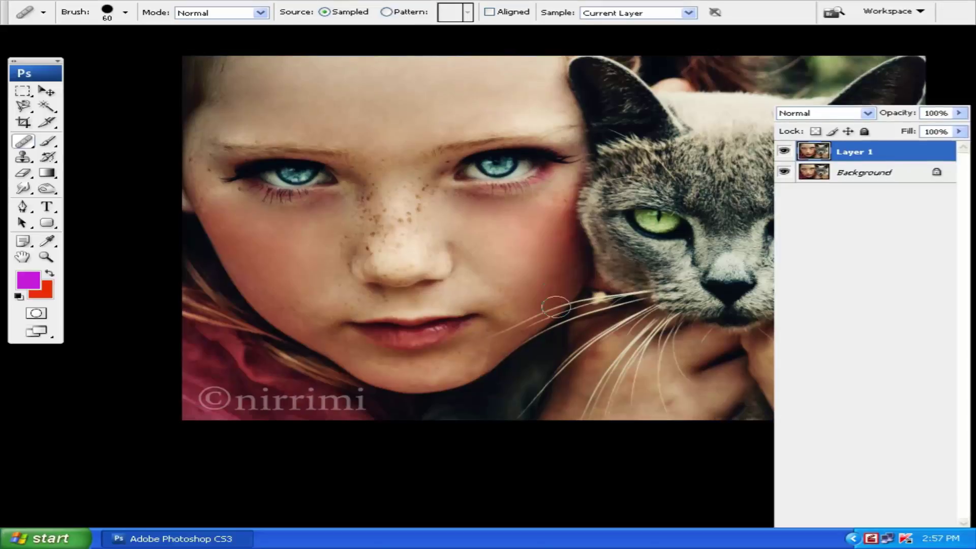
{"action": "key", "text": "f"}
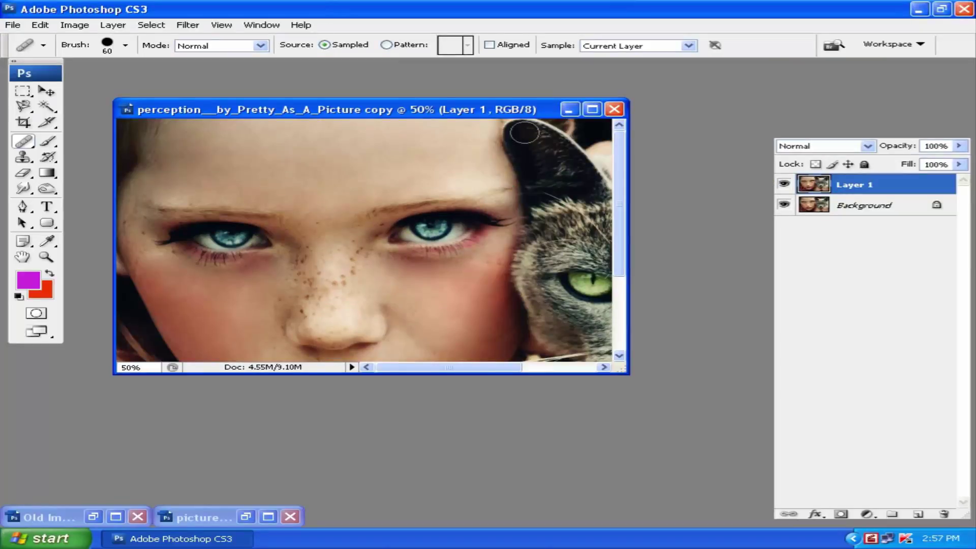
Minimize the girl's portrait and bring up the old grayscale portrait, centred in full view
{"action": "left_click", "coordinate": [568, 109]}
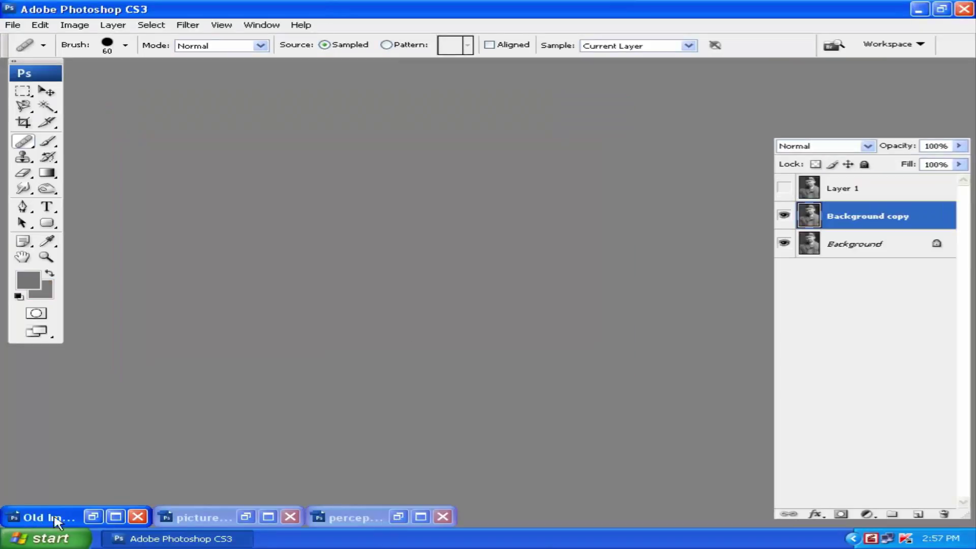
{"action": "left_click", "coordinate": [97, 518]}
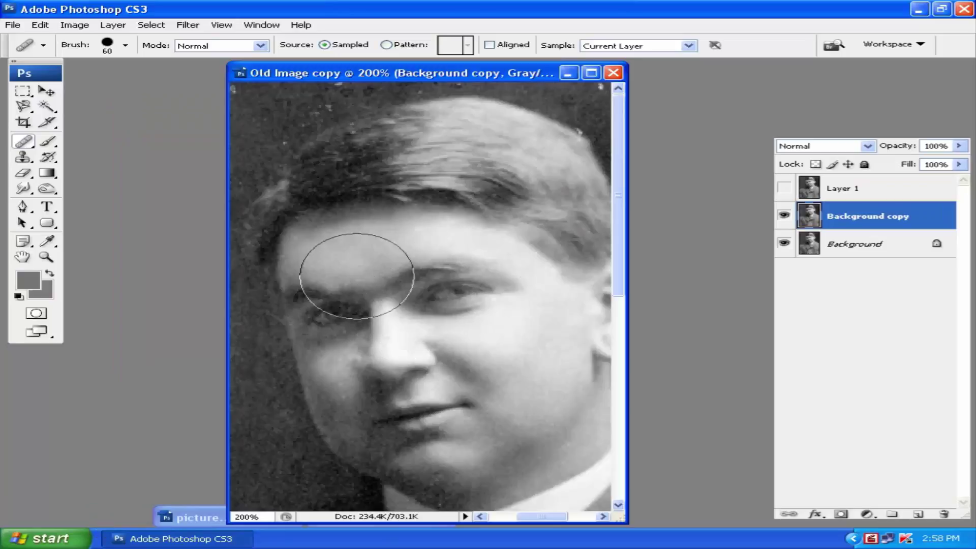
{"action": "key", "text": "f"}
{"action": "key", "text": "f"}
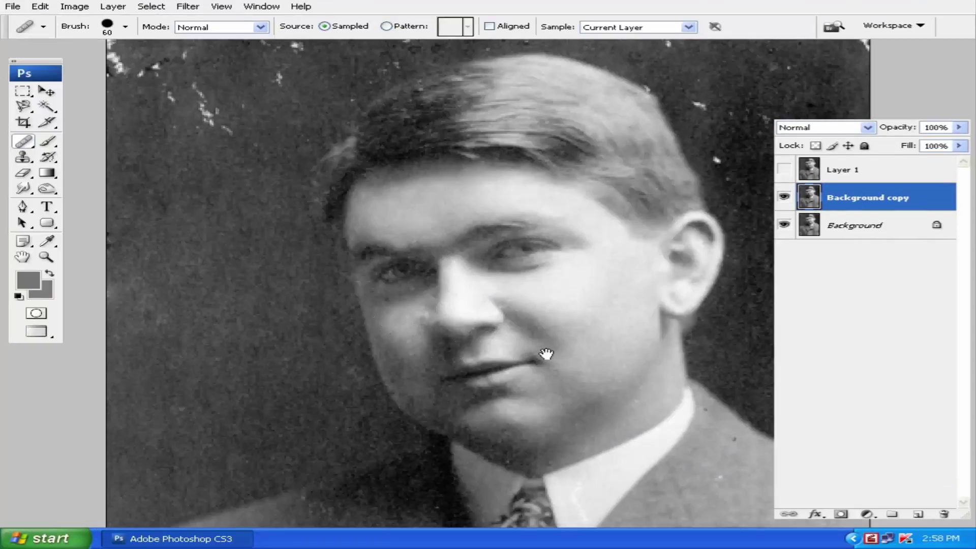
{"action": "key", "text": "ctrl+minus"}
{"action": "key", "text": "ctrl+minus"}
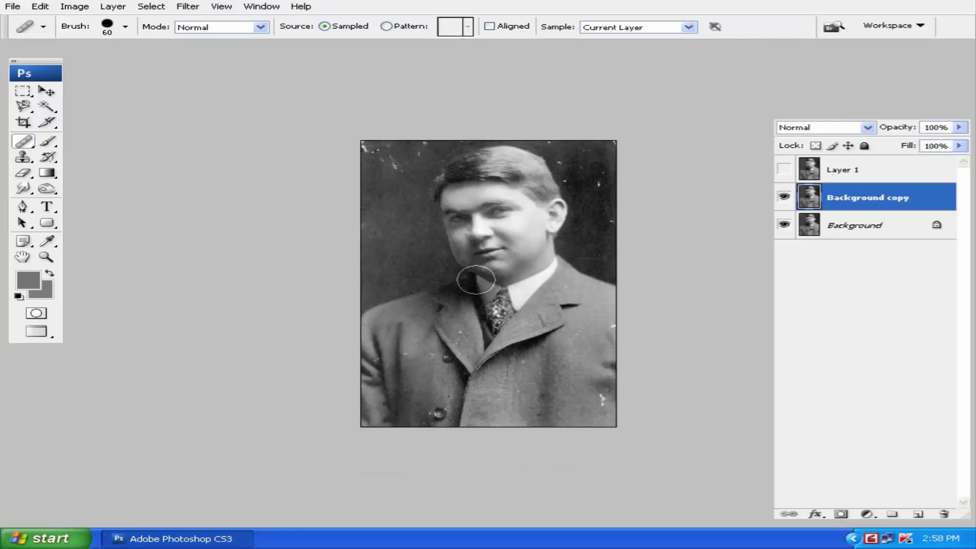
{"action": "left_click_drag", "start_coordinate": [476, 282], "coordinate": [444, 292]}
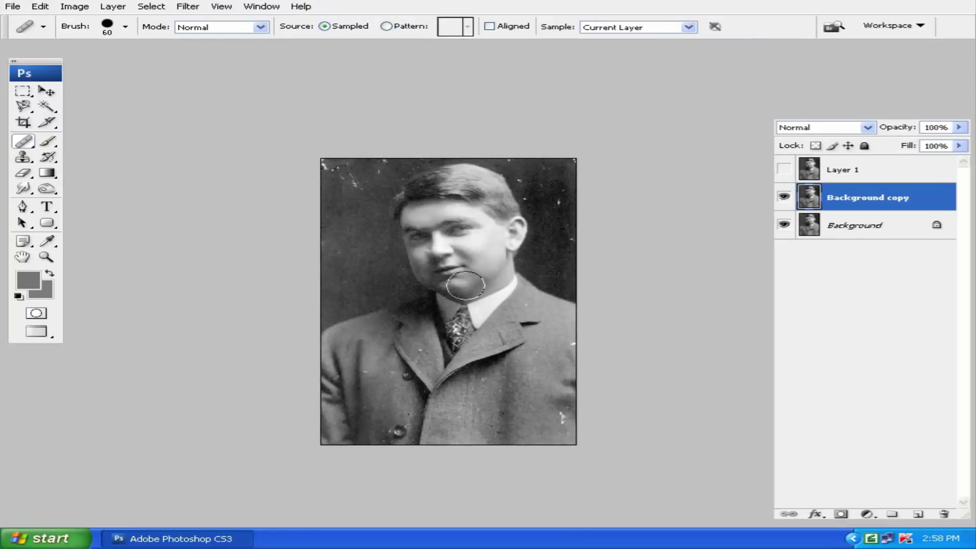
Make Layer 1 visible, zoom into the man's face, and reduce the brush to 40
{"action": "left_click", "coordinate": [785, 171]}
{"action": "left_click_drag", "start_coordinate": [610, 252], "coordinate": [604, 241]}
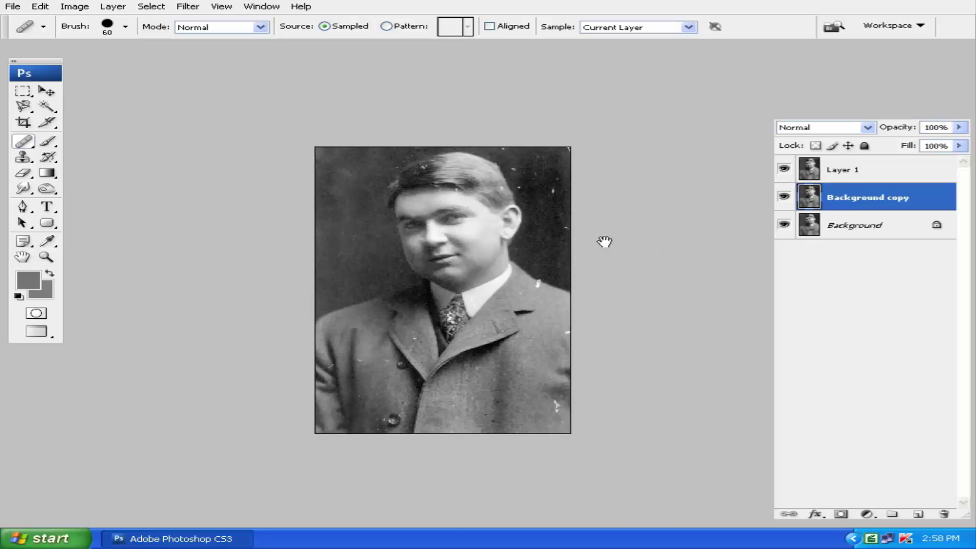
{"action": "key", "text": "ctrl+plus"}
{"action": "key", "text": "ctrl+plus"}
{"action": "scroll", "coordinate": [516, 252], "scroll_direction": "up", "scroll_amount": 3}
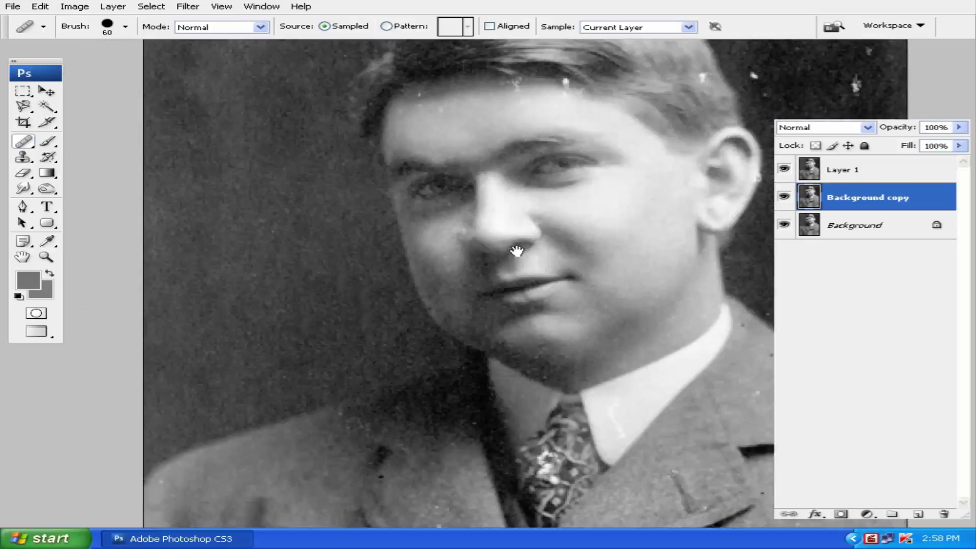
{"action": "scroll", "coordinate": [506, 273], "scroll_direction": "up", "scroll_amount": 2}
{"action": "key", "text": "bracketleft"}
{"action": "key", "text": "bracketleft"}
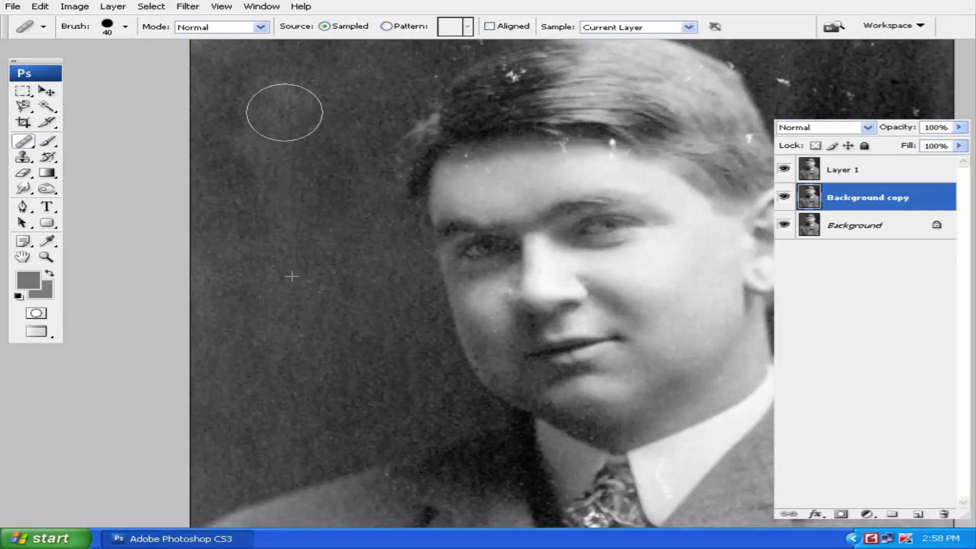
Select Layer 1 and heal the white specks along the right and top-right background
{"action": "left_click", "coordinate": [867, 172]}
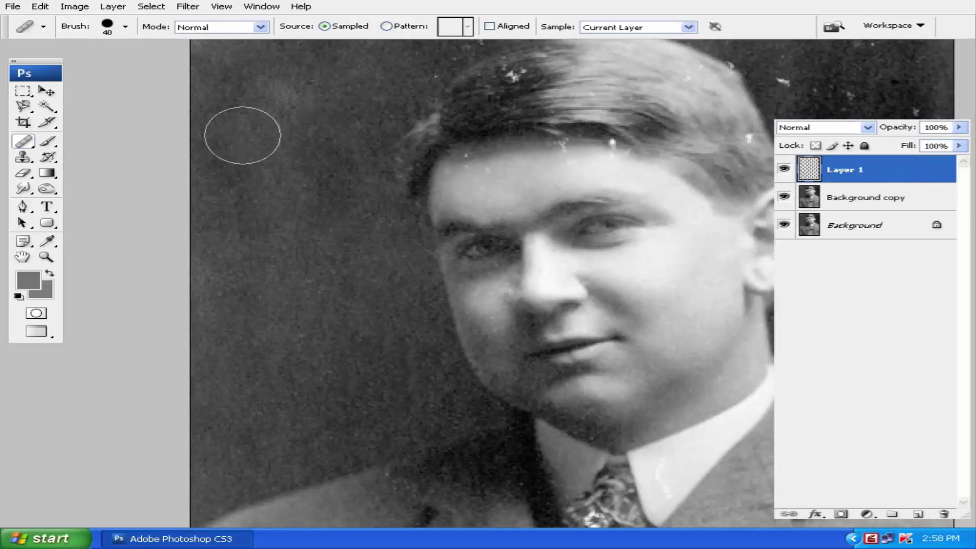
{"action": "scroll", "coordinate": [370, 301], "scroll_direction": "up", "scroll_amount": 2}
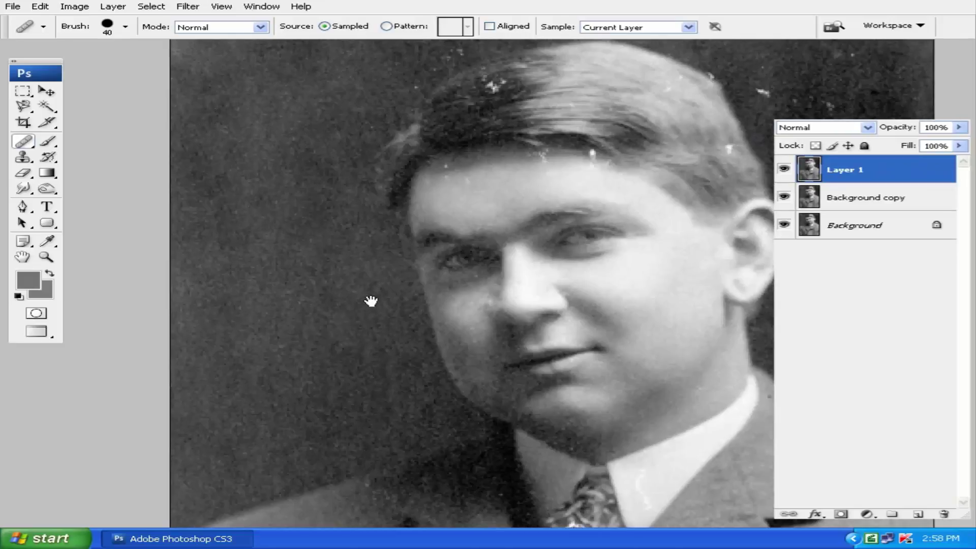
{"action": "scroll", "coordinate": [497, 388], "scroll_direction": "right", "scroll_amount": 5}
{"action": "left_click", "coordinate": [693, 340]}
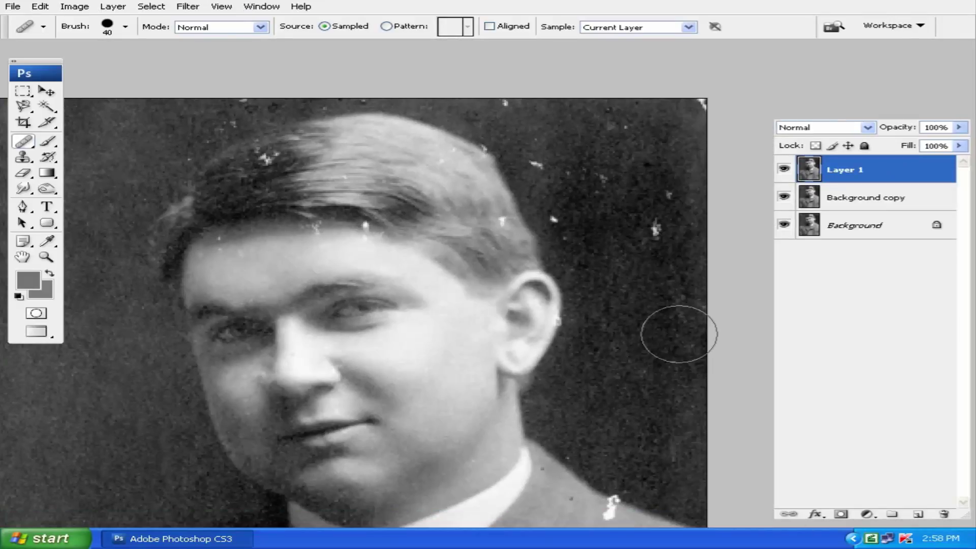
{"action": "left_click", "coordinate": [662, 249]}
{"action": "left_click", "coordinate": [666, 201]}
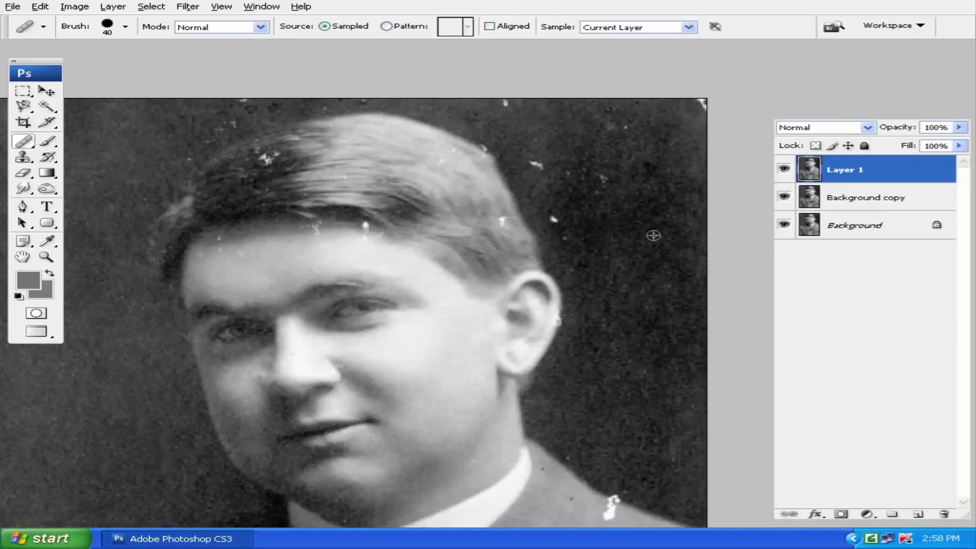
{"action": "left_click", "coordinate": [603, 178]}
{"action": "left_click", "coordinate": [679, 105]}
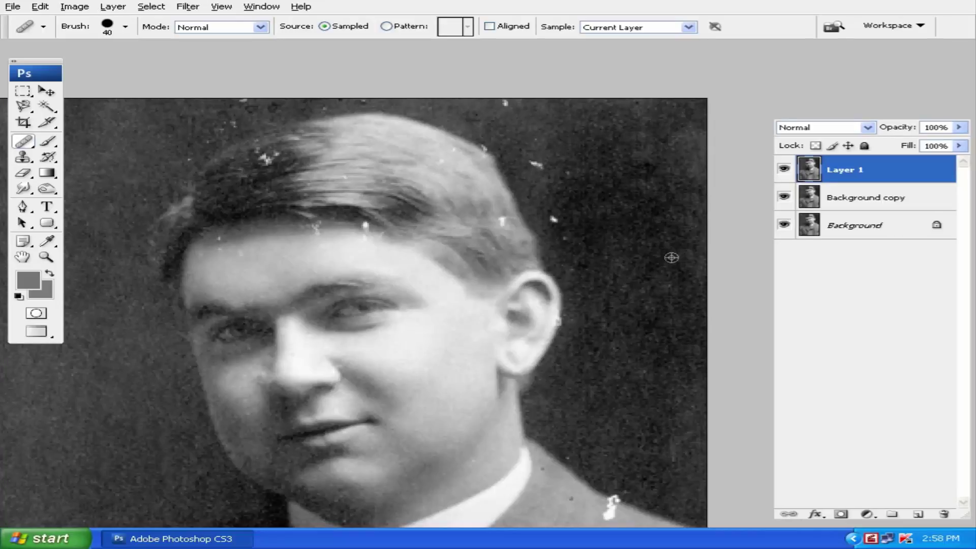
Shrink the brush and heal the white specks above and beside the man's hair
{"action": "left_click_drag", "start_coordinate": [666, 401], "coordinate": [635, 382]}
{"action": "scroll", "coordinate": [643, 386], "scroll_direction": "up", "scroll_amount": 2}
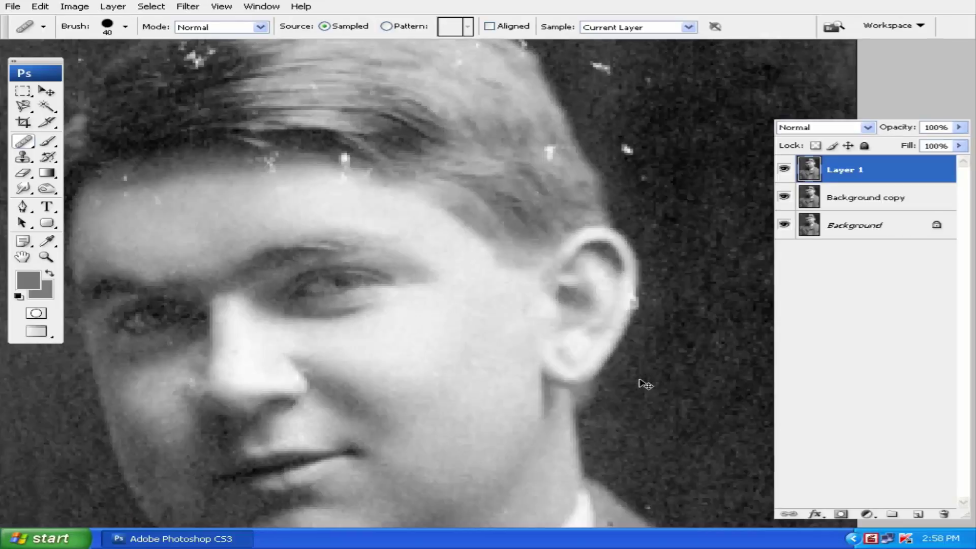
{"action": "scroll", "coordinate": [484, 425], "scroll_direction": "up", "scroll_amount": 1}
{"action": "scroll", "coordinate": [552, 352], "scroll_direction": "down", "scroll_amount": 1}
{"action": "key", "text": "bracketleft"}
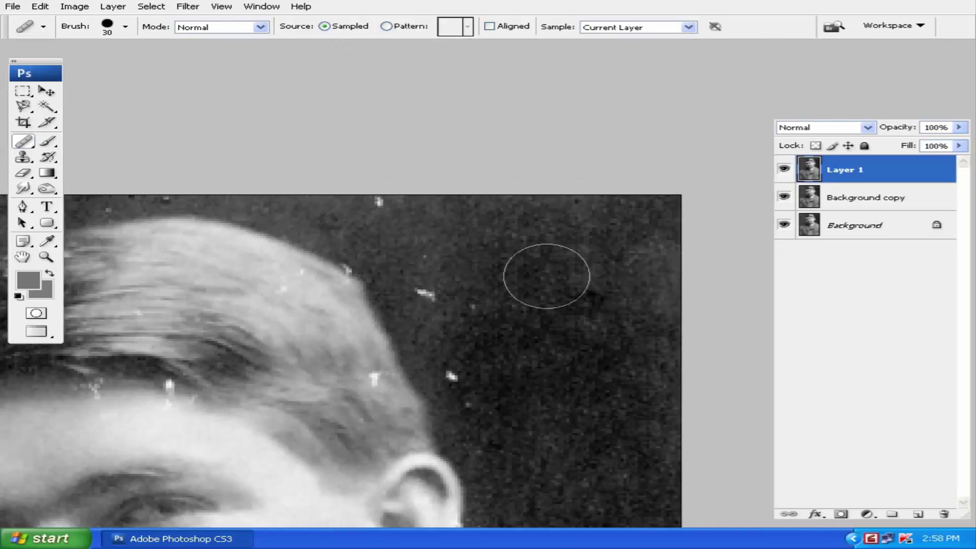
{"action": "left_click", "coordinate": [452, 375]}
{"action": "left_click", "coordinate": [427, 294]}
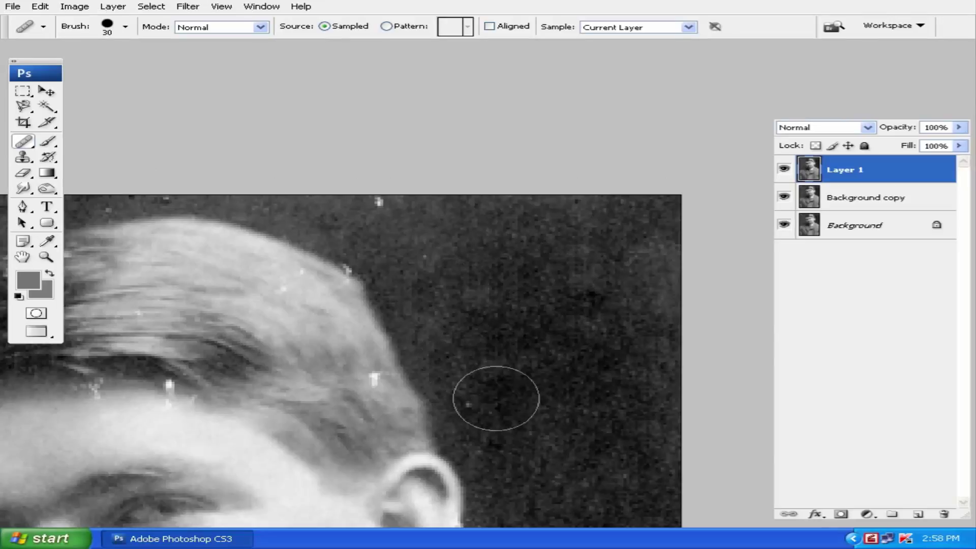
{"action": "left_click", "coordinate": [380, 202]}
Zoom in on the shoulder speck and switch to the Clone Stamp at size 10
{"action": "left_click_drag", "start_coordinate": [475, 292], "coordinate": [562, 277]}
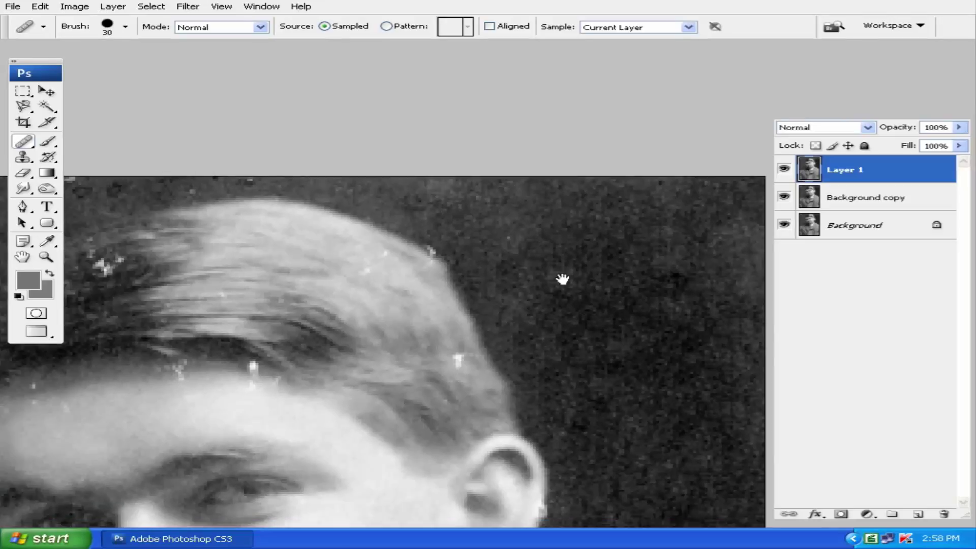
{"action": "left_click_drag", "start_coordinate": [260, 346], "coordinate": [392, 242]}
{"action": "key", "text": "ctrl+minus"}
{"action": "key", "text": "ctrl+minus"}
{"action": "key", "text": "ctrl+minus"}
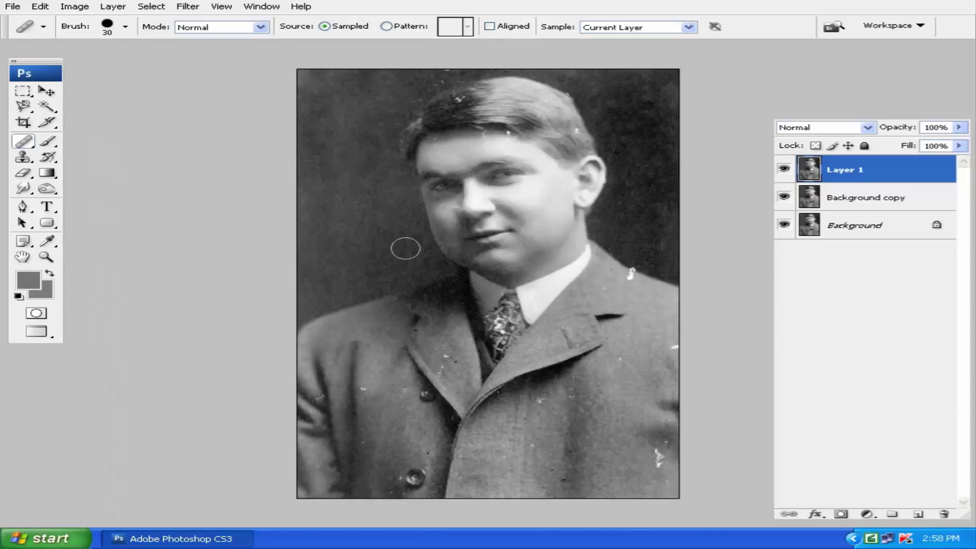
{"action": "left_click_drag", "start_coordinate": [427, 271], "coordinate": [318, 305]}
{"action": "key", "text": "ctrl+plus"}
{"action": "key", "text": "ctrl+plus"}
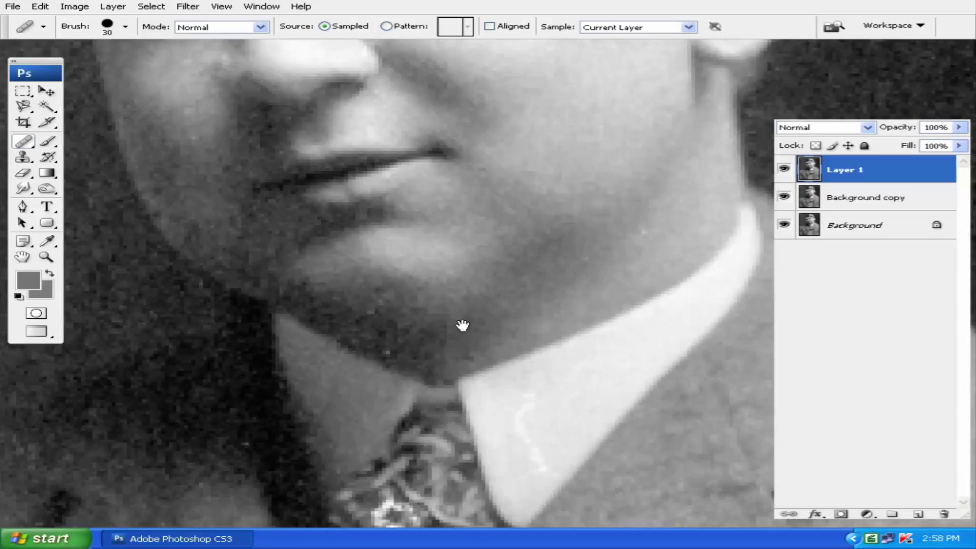
{"action": "key", "text": "ctrl+plus"}
{"action": "left_click_drag", "start_coordinate": [427, 298], "coordinate": [359, 302]}
{"action": "key", "text": "bracketleft"}
{"action": "key", "text": "bracketleft"}
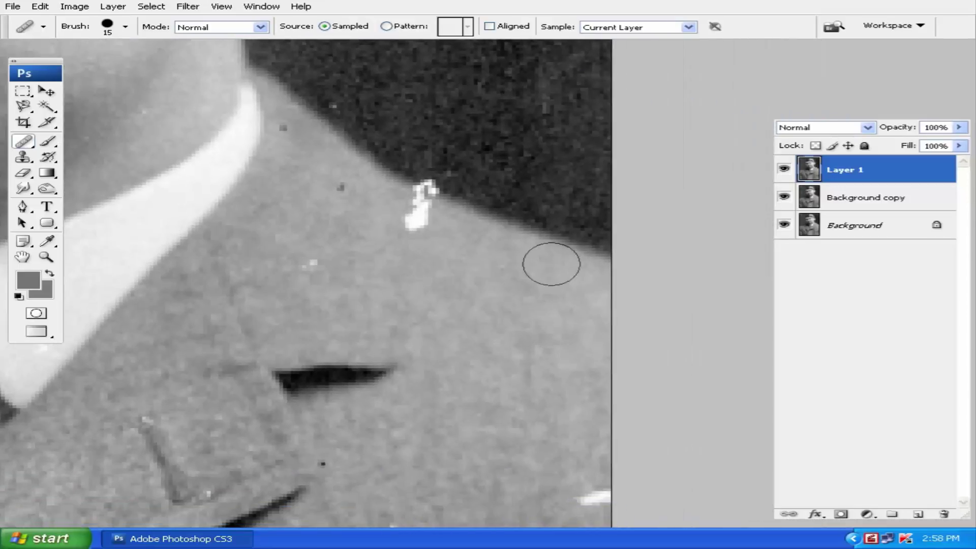
{"action": "key", "text": "bracketleft"}
{"action": "left_click", "coordinate": [22, 157]}
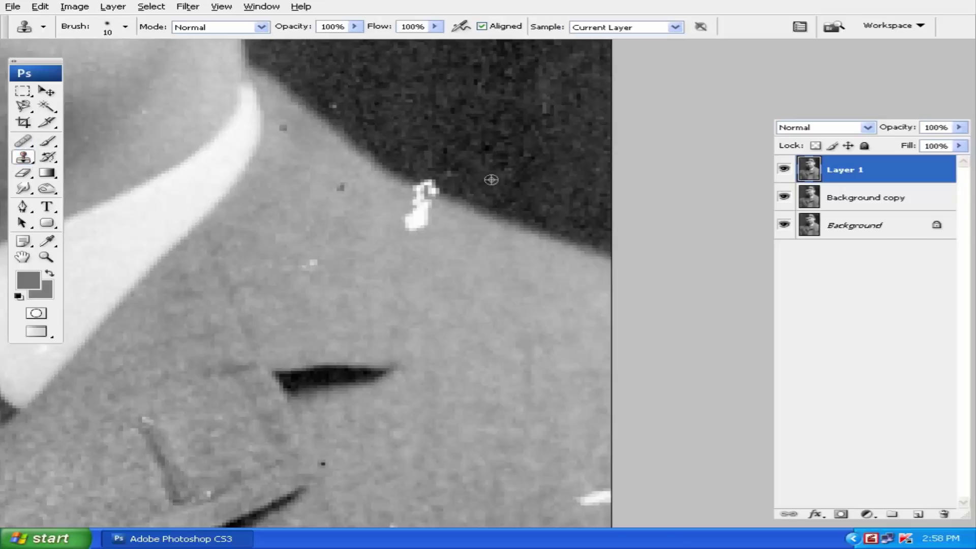
Clone over the white speck near the collar edge
{"action": "left_click", "coordinate": [468, 188], "text": "alt"}
{"action": "left_click_drag", "start_coordinate": [435, 189], "coordinate": [420, 174]}
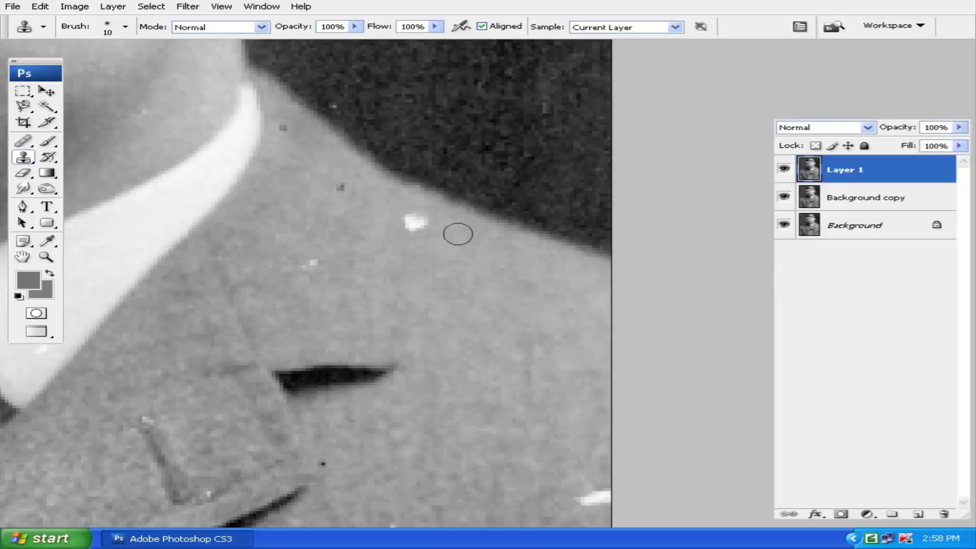
{"action": "left_click", "coordinate": [448, 243], "text": "alt"}
{"action": "left_click", "coordinate": [412, 219]}
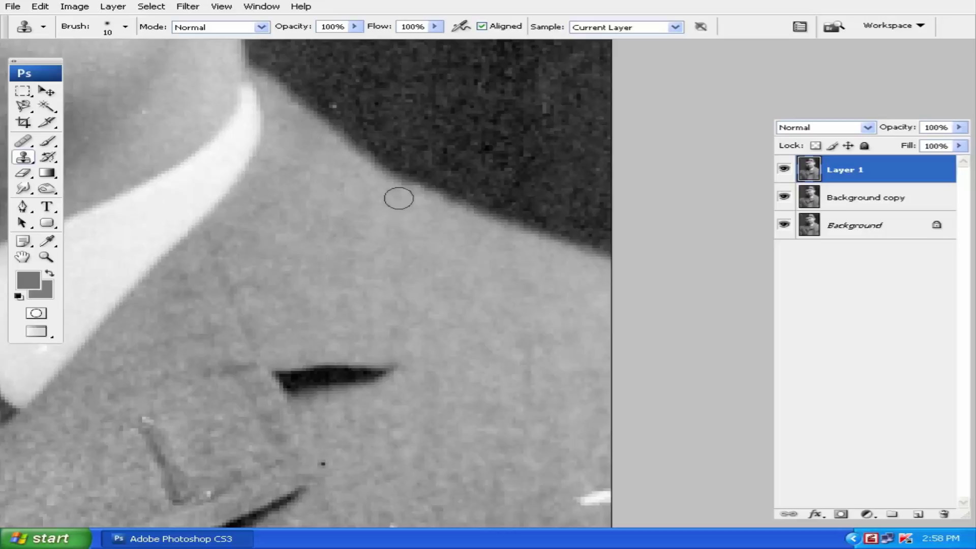
Enlarge the brush and clone over the white streak on the coat
{"action": "scroll", "coordinate": [343, 131], "scroll_direction": "down", "scroll_amount": 3}
{"action": "scroll", "coordinate": [433, 207], "scroll_direction": "down", "scroll_amount": 3}
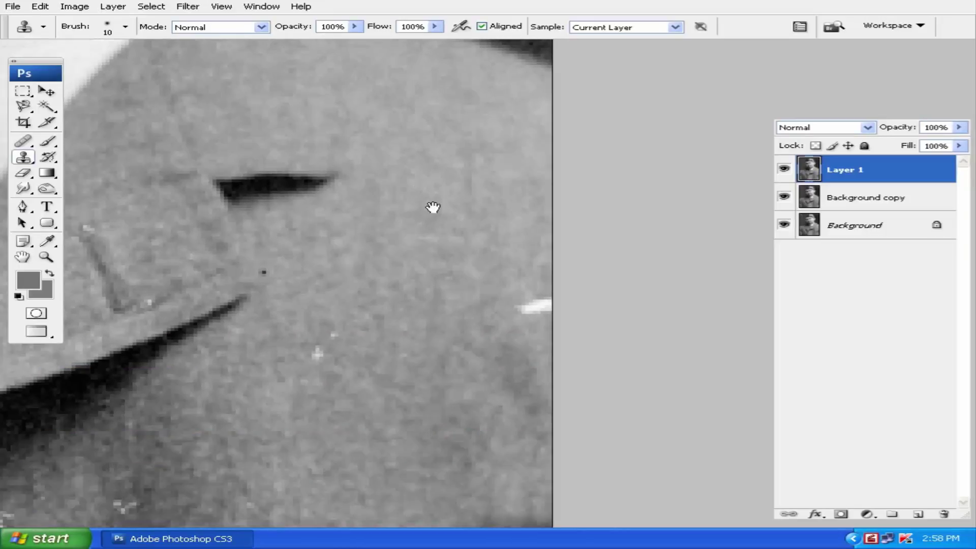
{"action": "key", "text": "bracketright"}
{"action": "left_click", "coordinate": [531, 305]}
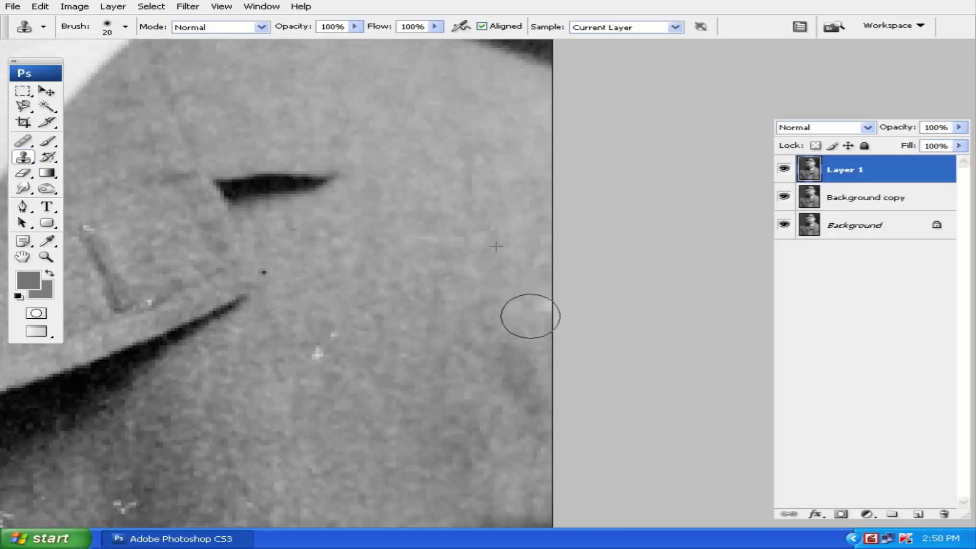
Clone out more white specks on the coat, undoing the last stroke
{"action": "scroll", "coordinate": [458, 264], "scroll_direction": "down", "scroll_amount": 3}
{"action": "scroll", "coordinate": [457, 264], "scroll_direction": "left", "scroll_amount": 2}
{"action": "left_click", "coordinate": [400, 218]}
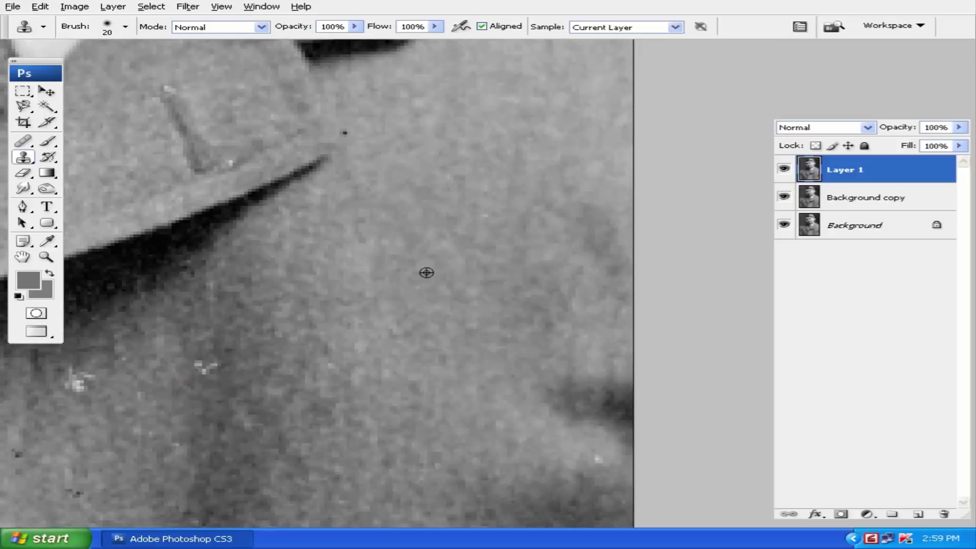
{"action": "scroll", "coordinate": [501, 213], "scroll_direction": "down", "scroll_amount": 3}
{"action": "key", "text": "bracketleft"}
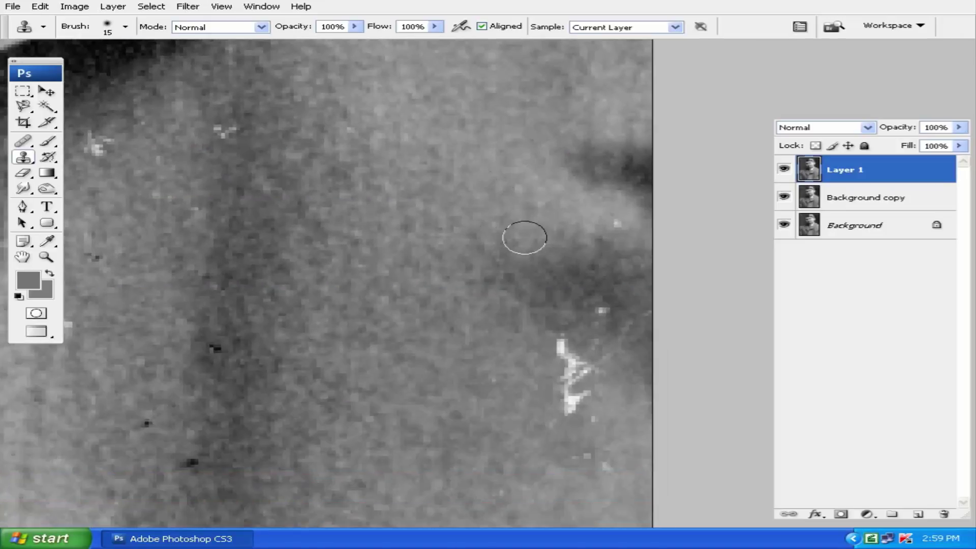
{"action": "left_click", "coordinate": [618, 224]}
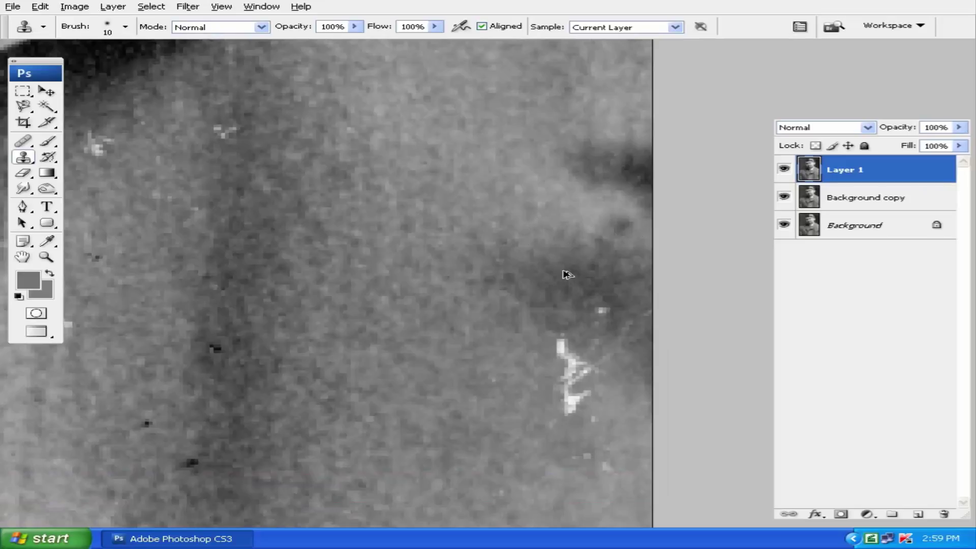
{"action": "key", "text": "ctrl+z"}
Cover the lower coat's white streak and three dark specks with cloned texture
{"action": "left_click_drag", "start_coordinate": [617, 224], "coordinate": [601, 120]}
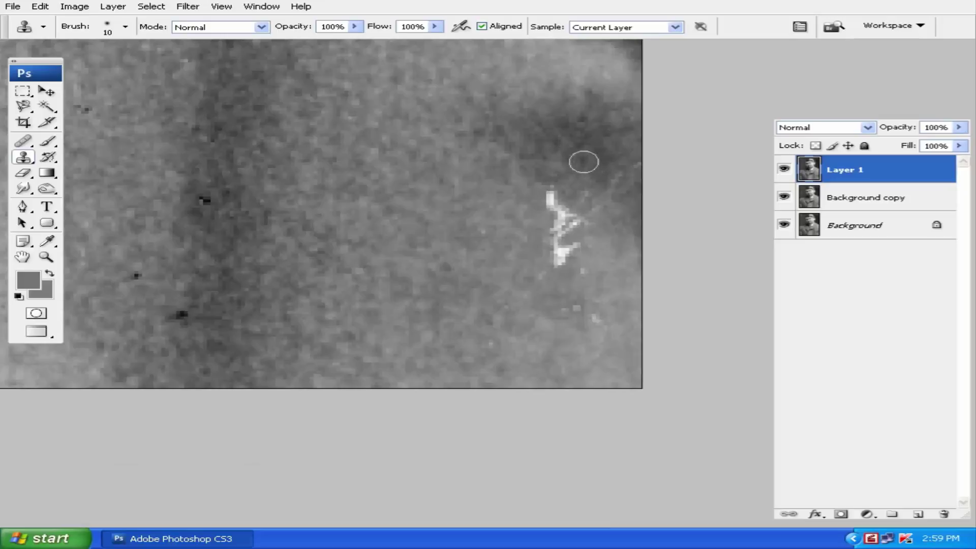
{"action": "key", "text": "alt"}
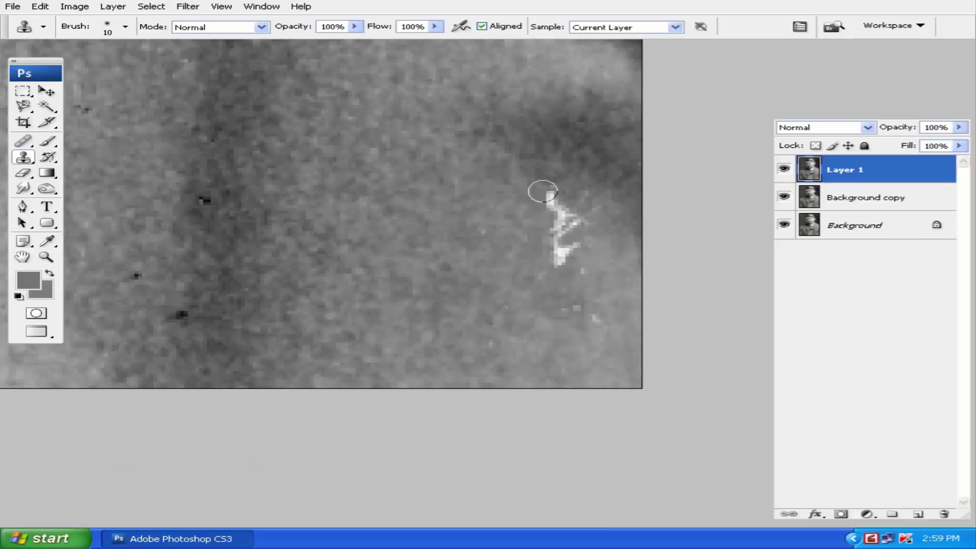
{"action": "mouse_move", "coordinate": [543, 192]}
{"action": "left_mouse_down"}
{"action": "mouse_move", "coordinate": [560, 217]}
{"action": "mouse_move", "coordinate": [563, 252]}
{"action": "left_mouse_up"}
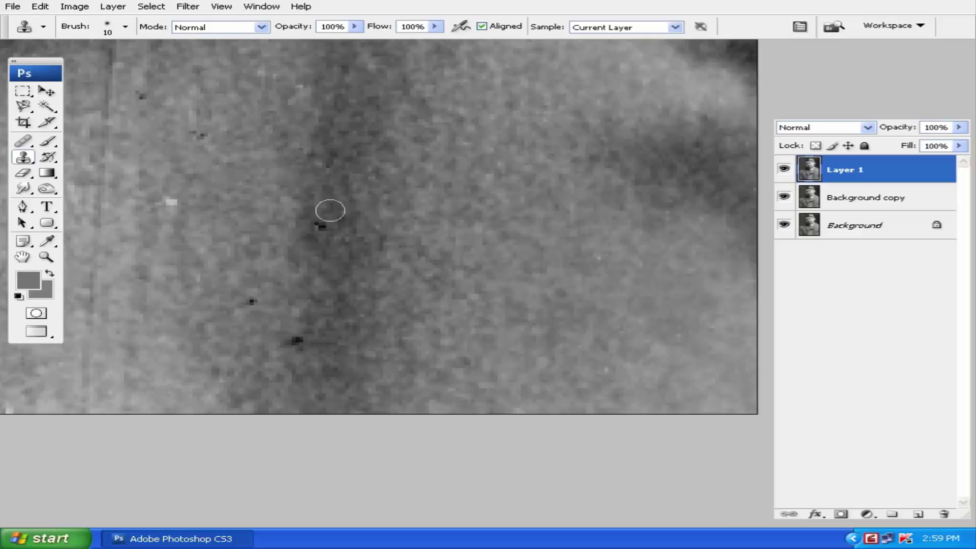
{"action": "left_click", "coordinate": [320, 225]}
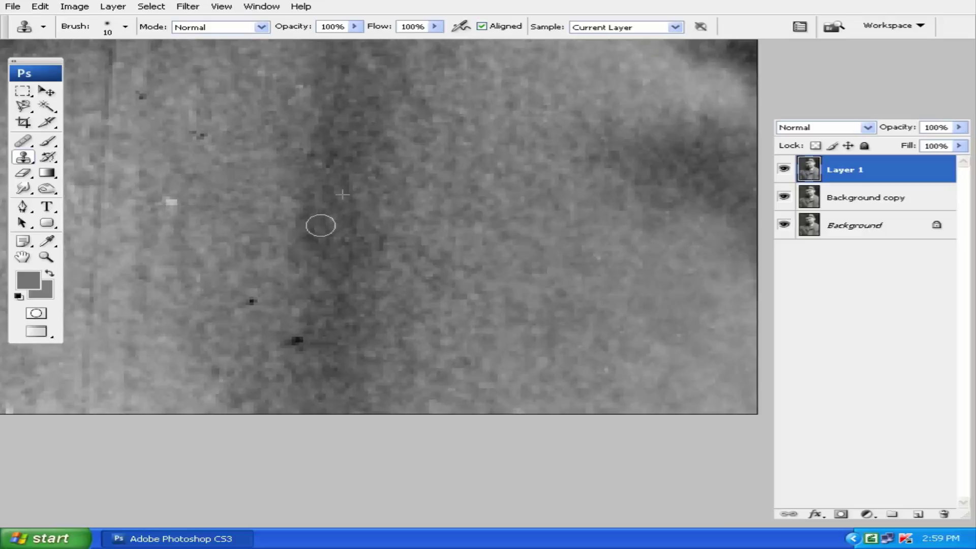
{"action": "left_click", "coordinate": [359, 269], "text": "alt"}
{"action": "left_click", "coordinate": [305, 345]}
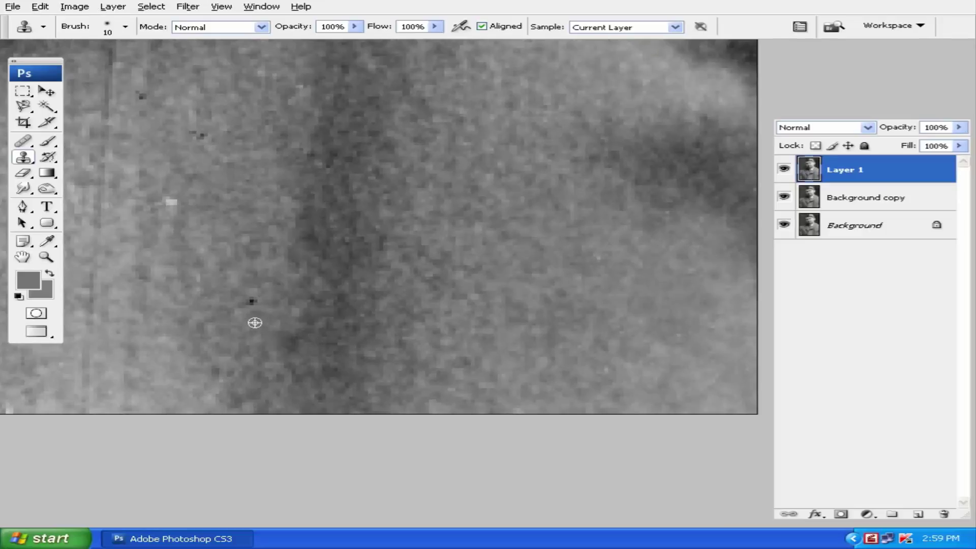
{"action": "left_click", "coordinate": [250, 302]}
Switch to the Healing Brush and heal the light and dark specks near the lapel edge
{"action": "key", "text": "f"}
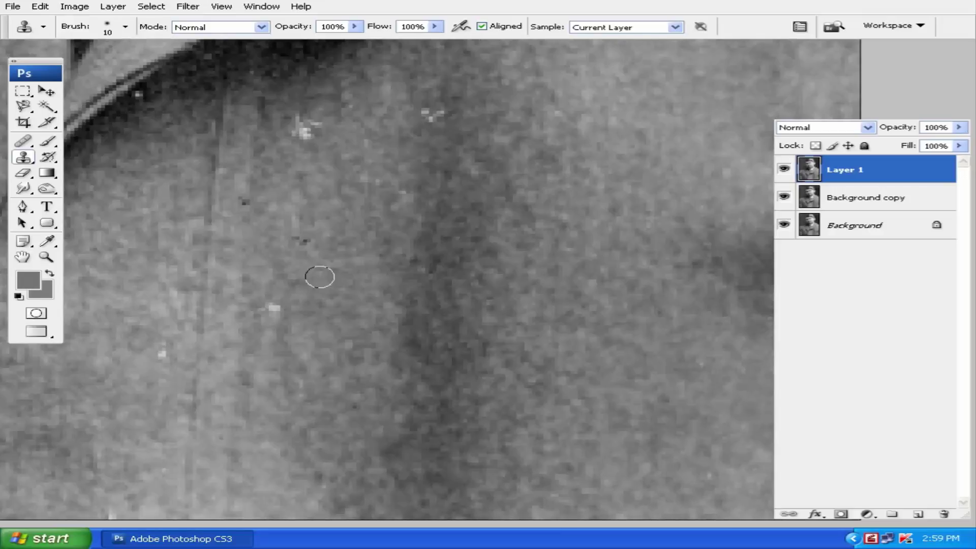
{"action": "left_click", "coordinate": [23, 141]}
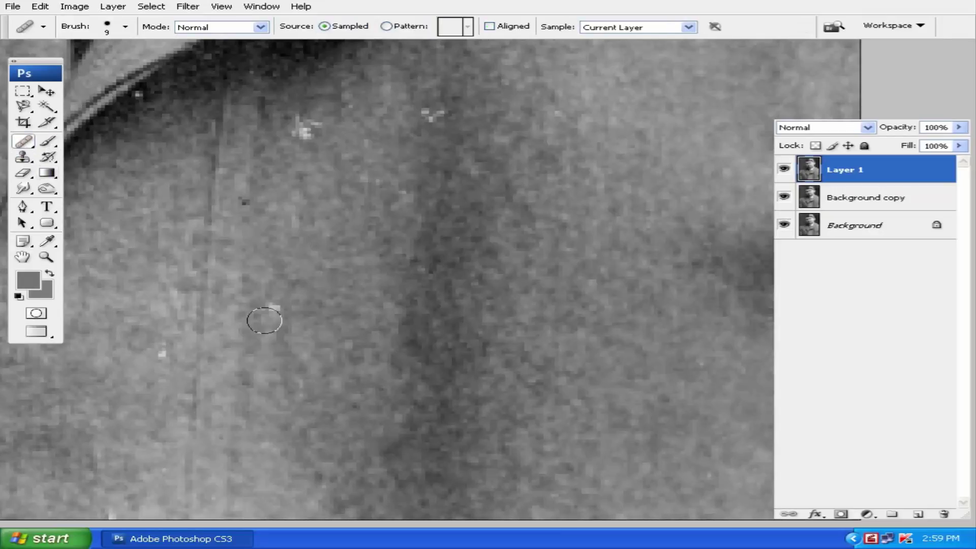
{"action": "left_click", "coordinate": [271, 310]}
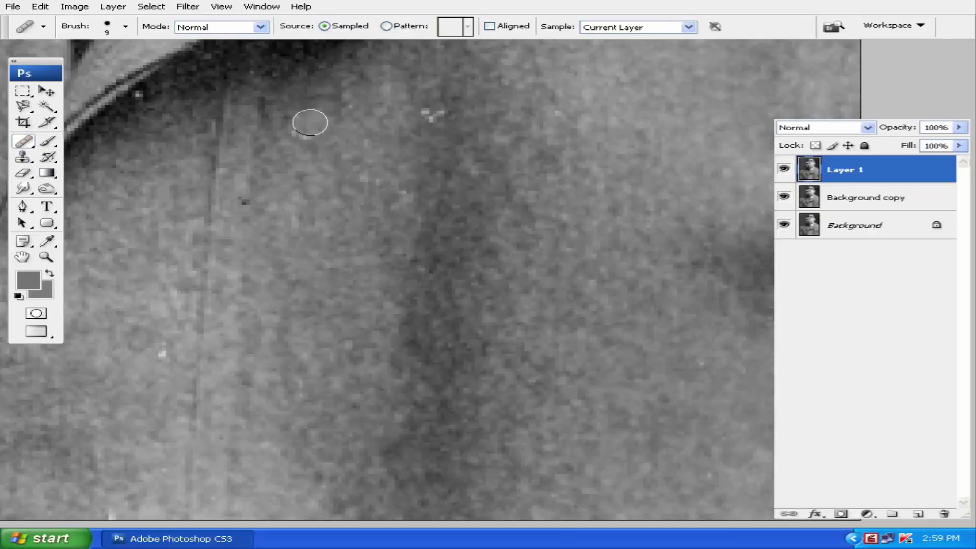
{"action": "left_click", "coordinate": [305, 128]}
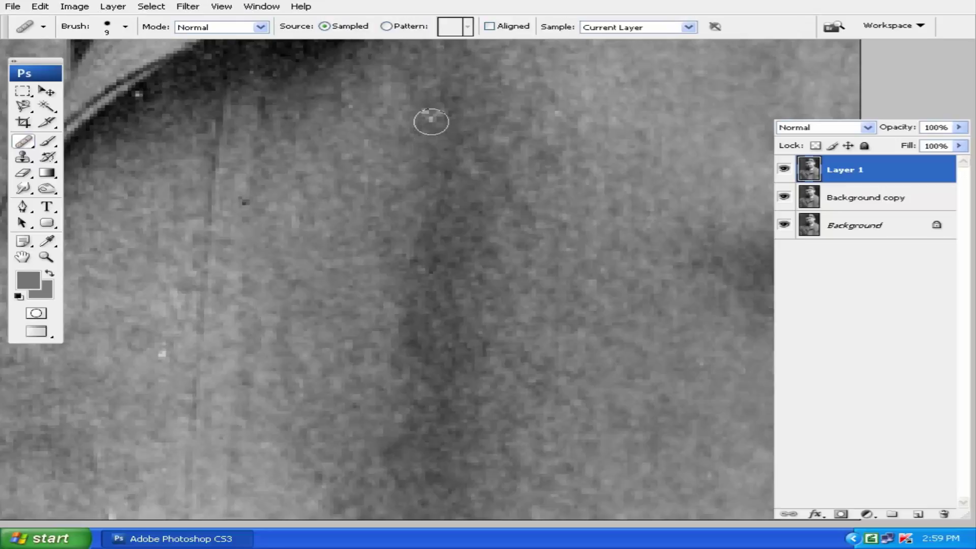
{"action": "left_click", "coordinate": [434, 113]}
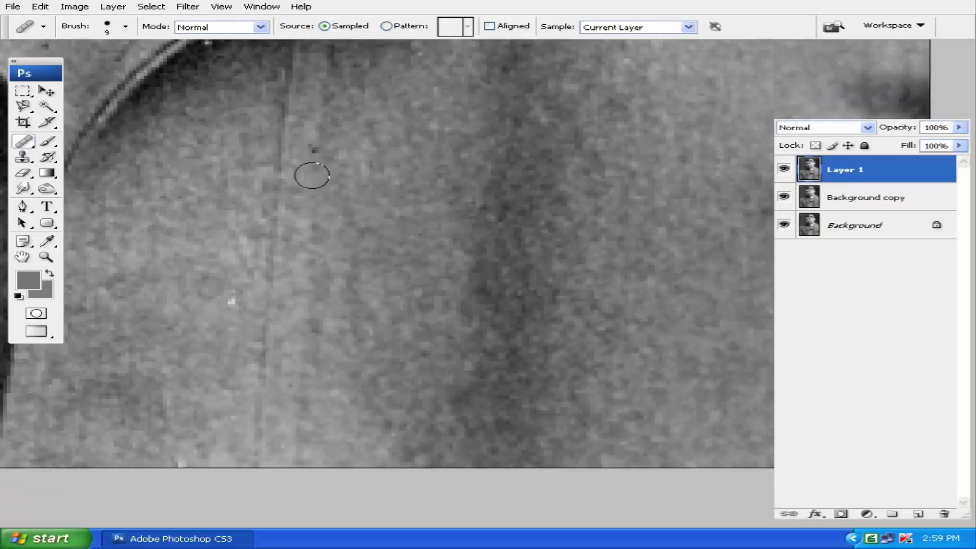
{"action": "left_click", "coordinate": [314, 149]}
Heal two more light specks on the coat
{"action": "scroll", "coordinate": [356, 222], "scroll_direction": "down", "scroll_amount": 3}
{"action": "scroll", "coordinate": [355, 222], "scroll_direction": "left", "scroll_amount": 3}
{"action": "left_click", "coordinate": [321, 183]}
{"action": "scroll", "coordinate": [422, 155], "scroll_direction": "down", "scroll_amount": 3}
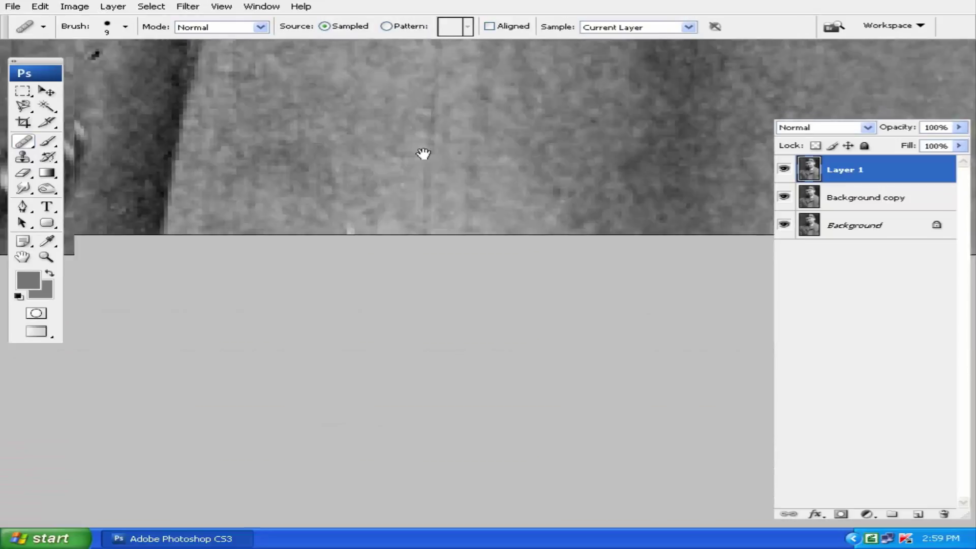
{"action": "scroll", "coordinate": [423, 154], "scroll_direction": "left", "scroll_amount": 3}
{"action": "left_click_drag", "start_coordinate": [484, 150], "coordinate": [454, 300]}
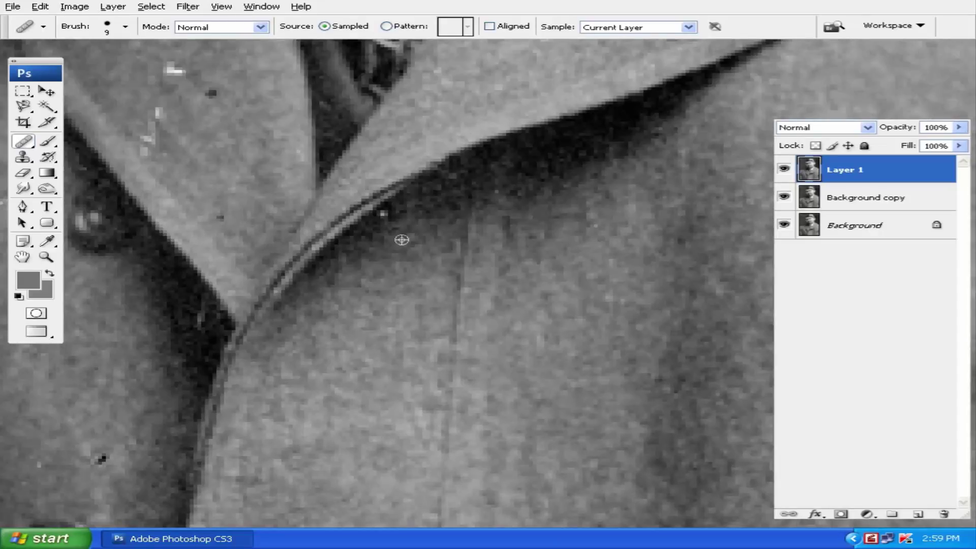
{"action": "left_click", "coordinate": [388, 221]}
Sample clean lapel texture and heal the dark speck at the lapel tip
{"action": "scroll", "coordinate": [461, 311], "scroll_direction": "up", "scroll_amount": 3}
{"action": "scroll", "coordinate": [461, 311], "scroll_direction": "left", "scroll_amount": 3}
{"action": "scroll", "coordinate": [511, 232], "scroll_direction": "up", "scroll_amount": 1}
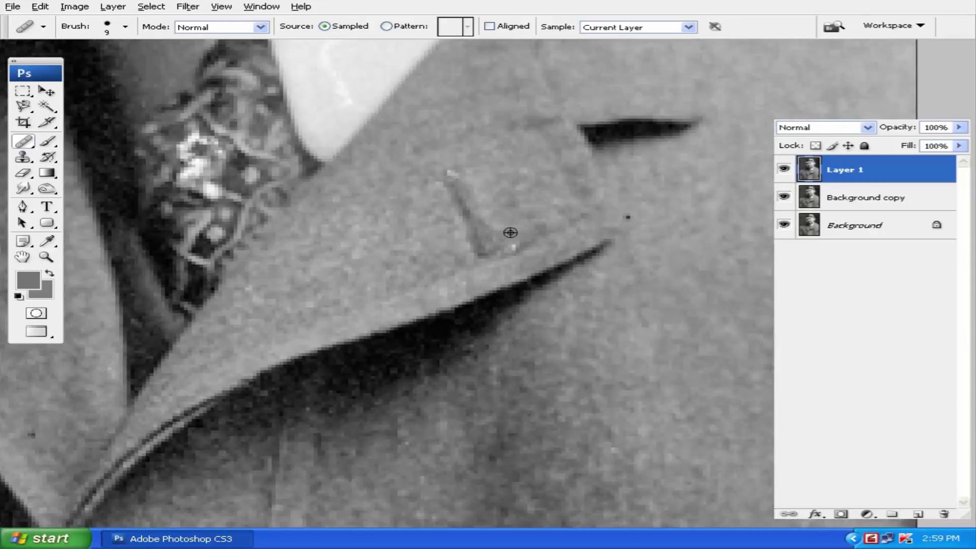
{"action": "left_click", "coordinate": [485, 368], "text": "alt"}
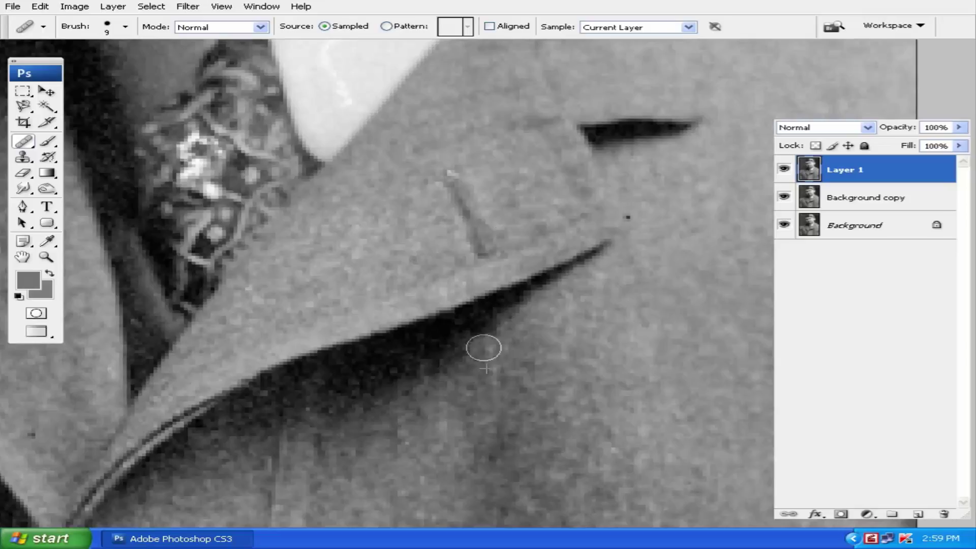
{"action": "left_click", "coordinate": [629, 217]}
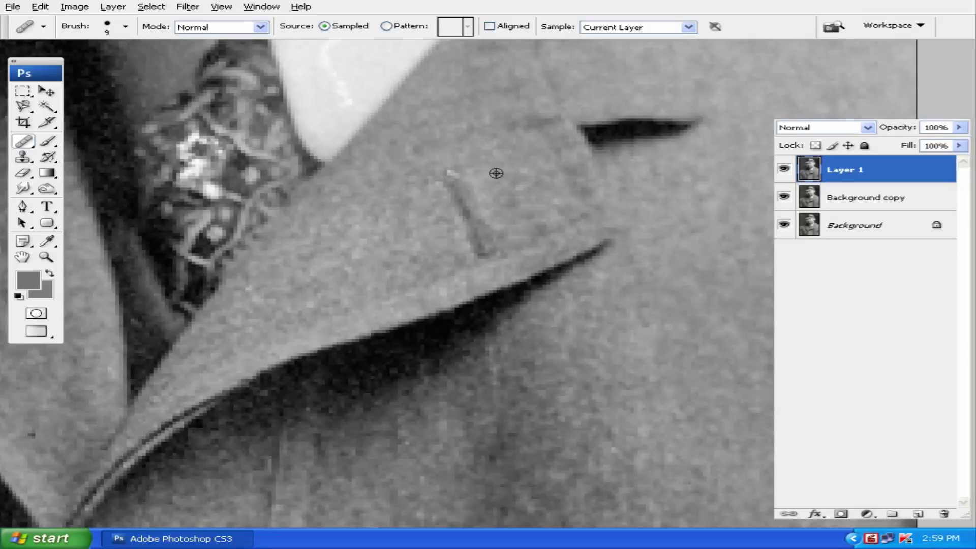
Heal the small dark specks and white specks along the lapel
{"action": "mouse_move", "coordinate": [449, 167]}
{"action": "left_mouse_down"}
{"action": "mouse_move", "coordinate": [449, 234]}
{"action": "mouse_move", "coordinate": [523, 197]}
{"action": "left_mouse_up"}
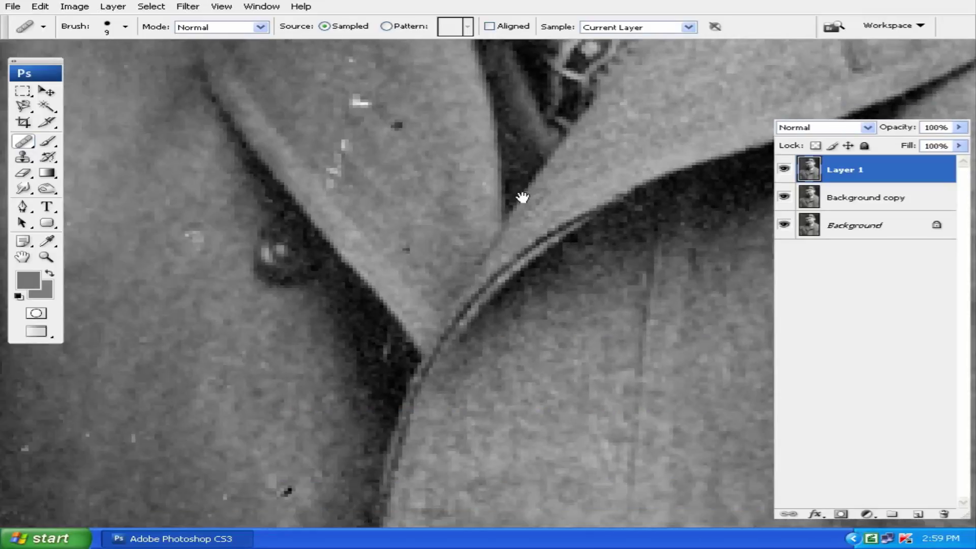
{"action": "left_click", "coordinate": [388, 202], "text": "alt"}
{"action": "left_click", "coordinate": [400, 247]}
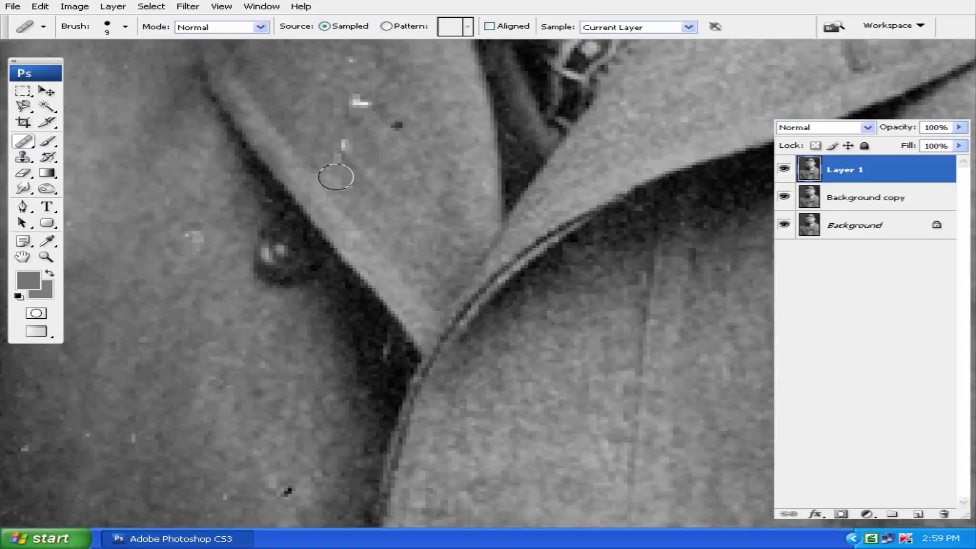
{"action": "left_click_drag", "start_coordinate": [331, 178], "coordinate": [345, 143]}
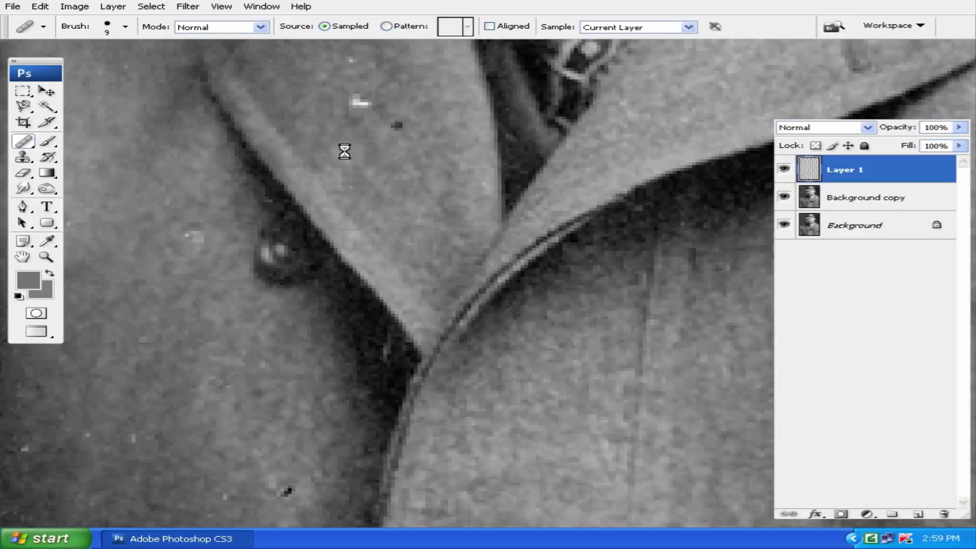
{"action": "left_click", "coordinate": [406, 133], "text": "alt"}
{"action": "left_click", "coordinate": [396, 124]}
Bring the collar and tie into view and return to the Clone Stamp
{"action": "left_click_drag", "start_coordinate": [437, 182], "coordinate": [495, 362]}
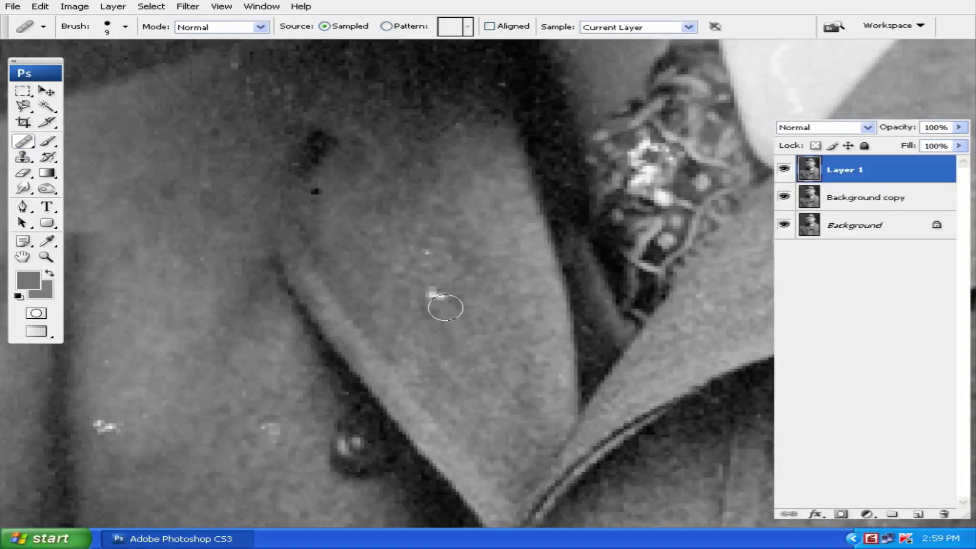
{"action": "scroll", "coordinate": [449, 353], "scroll_direction": "up", "scroll_amount": 3}
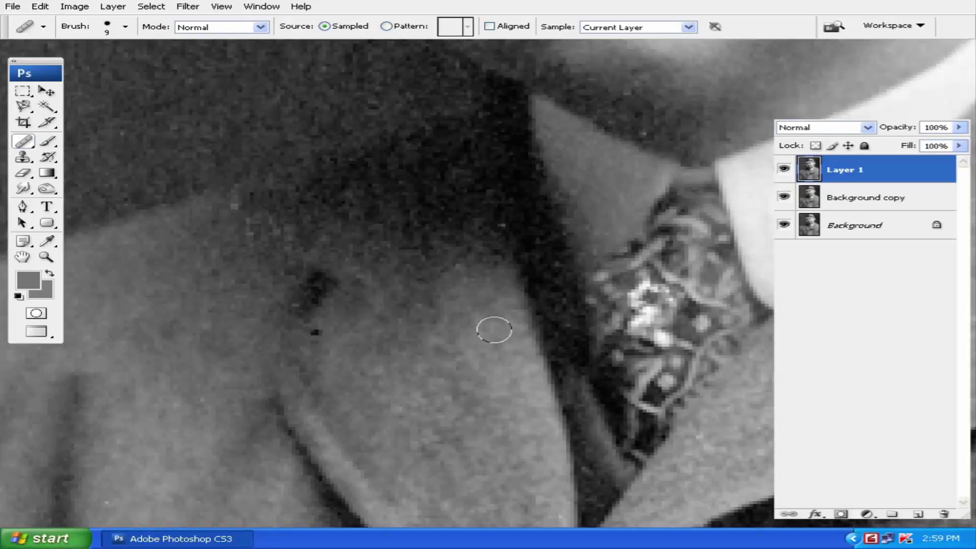
{"action": "left_click_drag", "start_coordinate": [494, 329], "coordinate": [211, 337]}
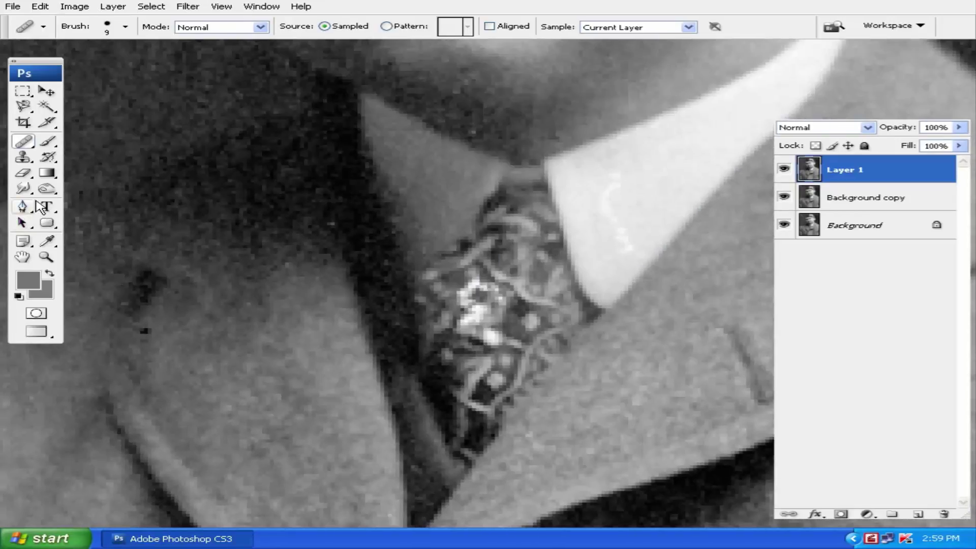
{"action": "left_click", "coordinate": [22, 157]}
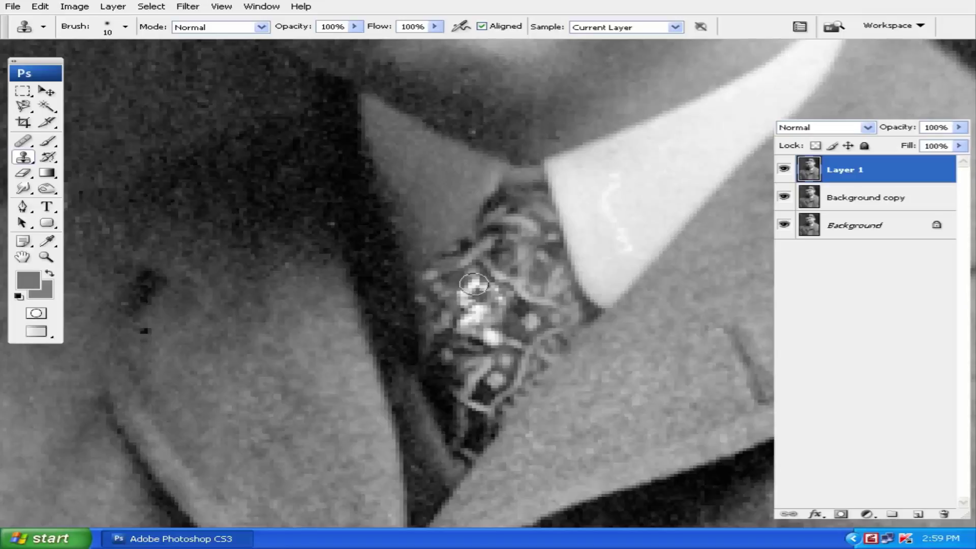
Set the Clone Stamp brush hardness to 55%
{"action": "left_click", "coordinate": [125, 29]}
{"action": "left_click", "coordinate": [128, 115]}
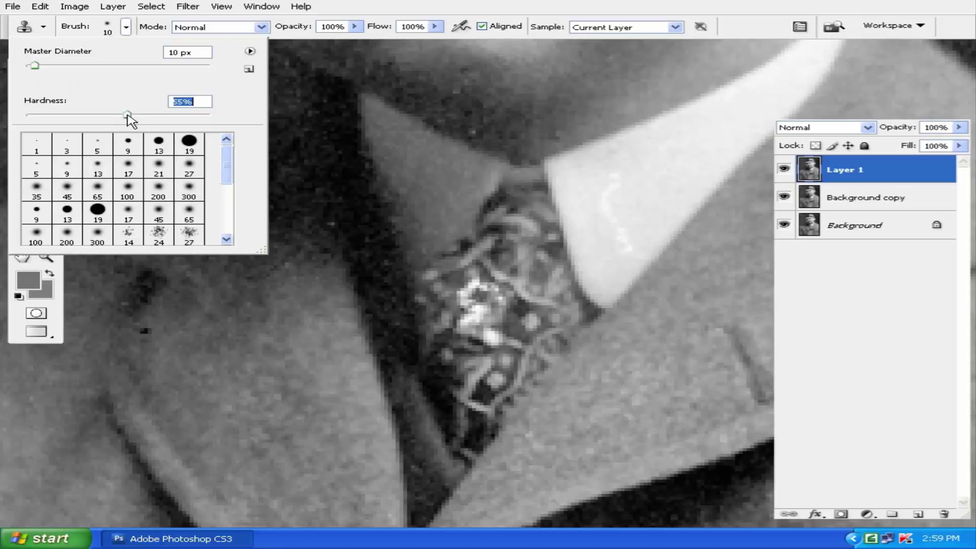
{"action": "key", "text": "Return"}
Clone over the bright white highlights in the tie, then select the Healing Brush
{"action": "left_click", "coordinate": [516, 261], "text": "alt"}
{"action": "mouse_move", "coordinate": [483, 280]}
{"action": "left_mouse_down"}
{"action": "mouse_move", "coordinate": [475, 318]}
{"action": "mouse_move", "coordinate": [510, 349]}
{"action": "mouse_move", "coordinate": [503, 299]}
{"action": "mouse_move", "coordinate": [465, 325]}
{"action": "left_mouse_up"}
{"action": "mouse_move", "coordinate": [526, 352]}
{"action": "left_mouse_down"}
{"action": "mouse_move", "coordinate": [577, 255]}
{"action": "mouse_move", "coordinate": [542, 290]}
{"action": "mouse_move", "coordinate": [577, 268]}
{"action": "left_mouse_up"}
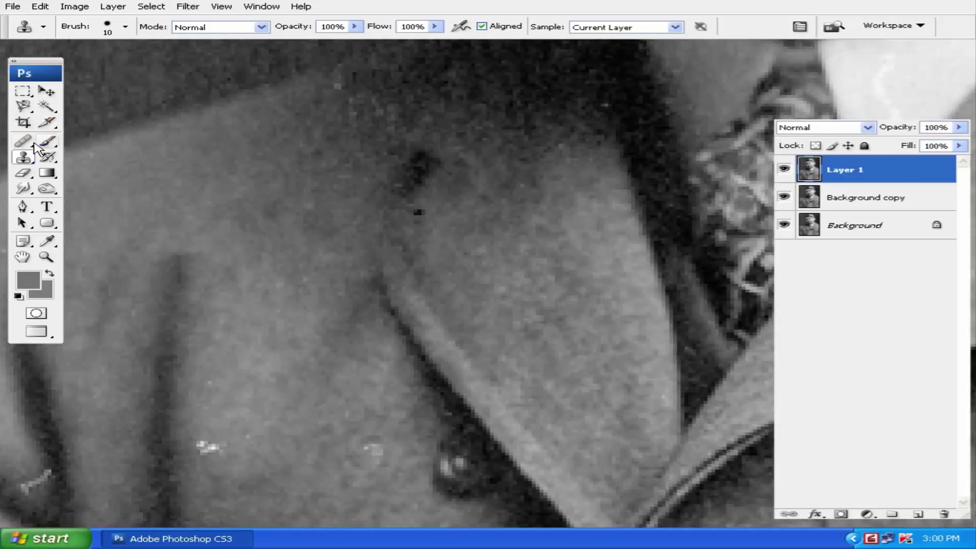
{"action": "left_click", "coordinate": [24, 142]}
Heal the white specks on the lower coat with an enlarged healing brush
{"action": "left_click_drag", "start_coordinate": [508, 282], "coordinate": [605, 103]}
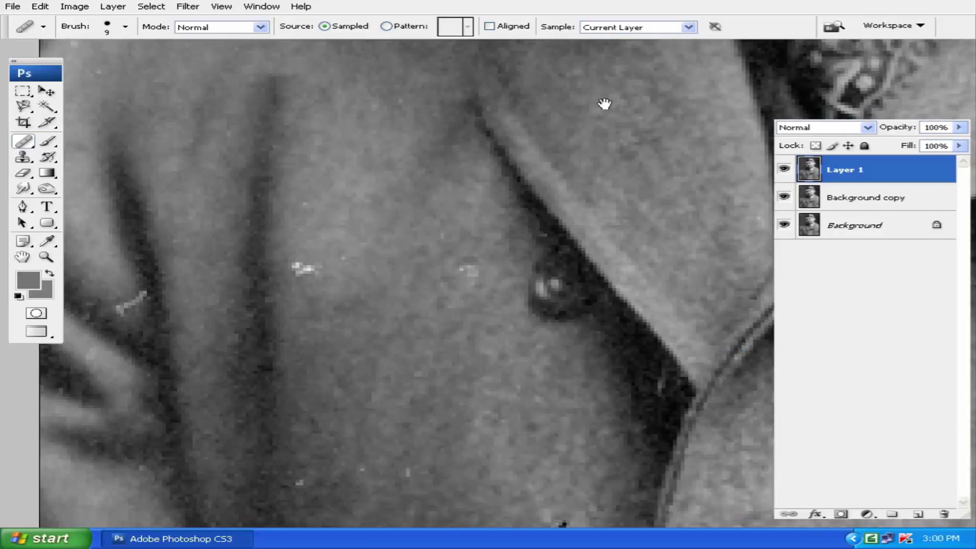
{"action": "left_click", "coordinate": [481, 300], "text": "alt"}
{"action": "left_click", "coordinate": [468, 270]}
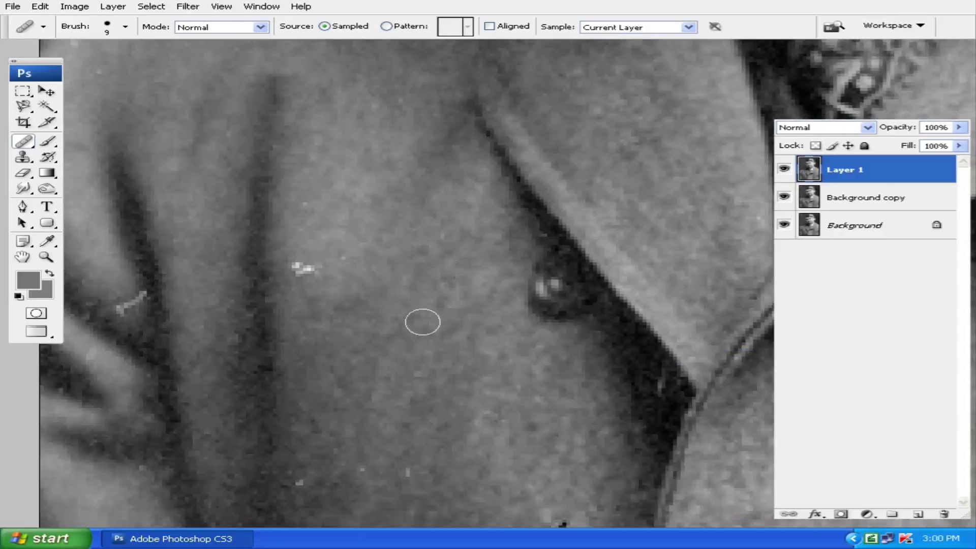
{"action": "key", "text": "bracketright"}
{"action": "key", "text": "bracketright"}
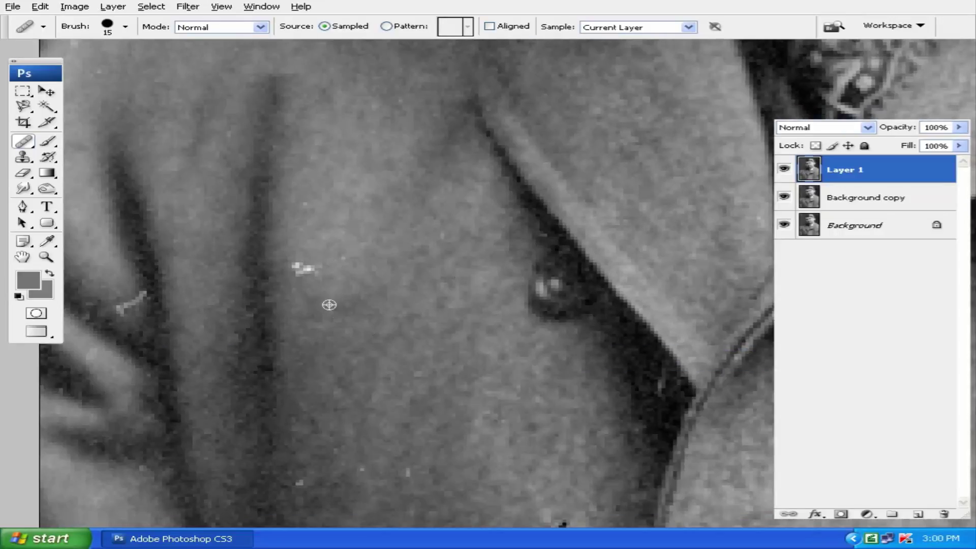
{"action": "left_click", "coordinate": [304, 270]}
Heal the dark coat speck and the white specks around the button
{"action": "left_click_drag", "start_coordinate": [417, 430], "coordinate": [410, 262]}
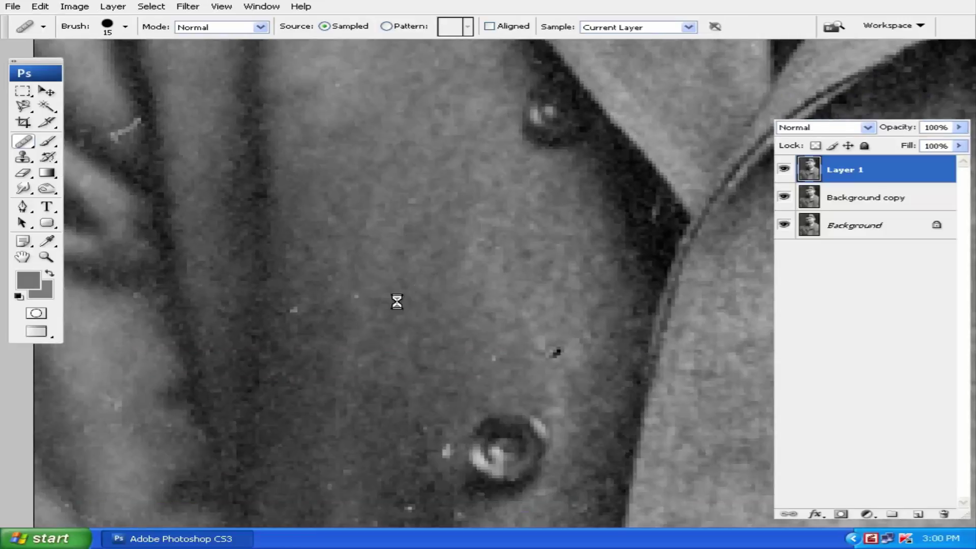
{"action": "left_click", "coordinate": [557, 352]}
{"action": "left_click_drag", "start_coordinate": [556, 352], "coordinate": [564, 223]}
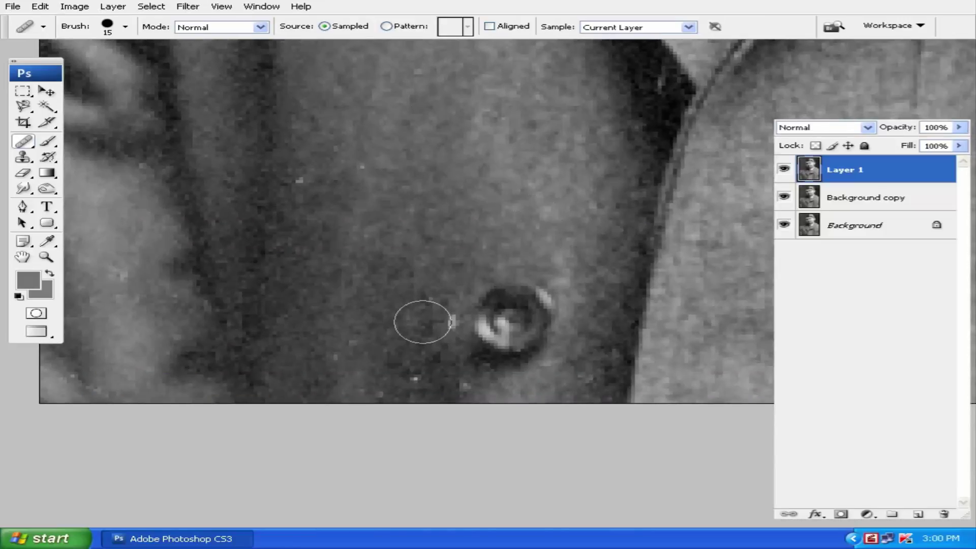
{"action": "left_click", "coordinate": [435, 319]}
{"action": "left_click", "coordinate": [453, 381]}
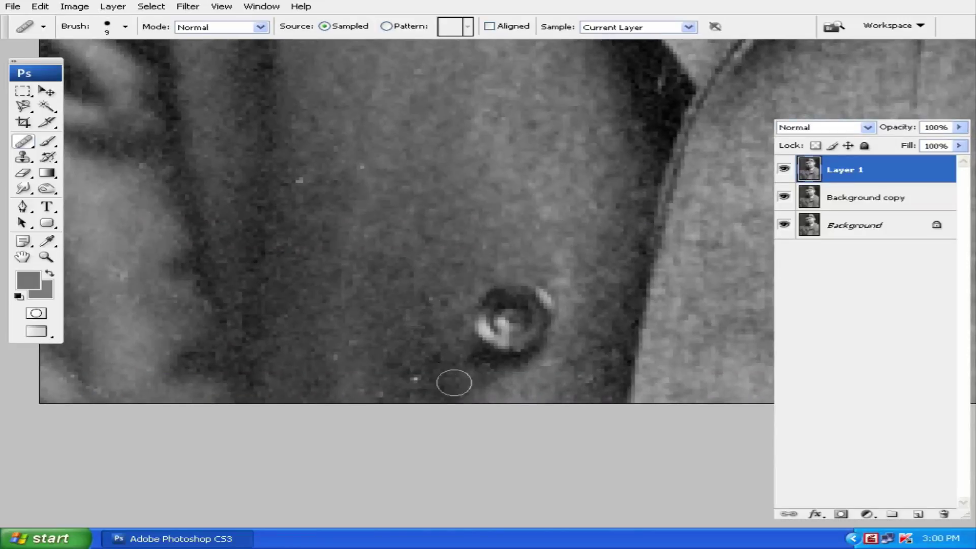
{"action": "left_click", "coordinate": [415, 383]}
{"action": "key", "text": "bracketleft"}
{"action": "key", "text": "bracketleft"}
Heal the light mark on the dark crease, then move up past the collar to the face
{"action": "left_click_drag", "start_coordinate": [352, 238], "coordinate": [442, 390]}
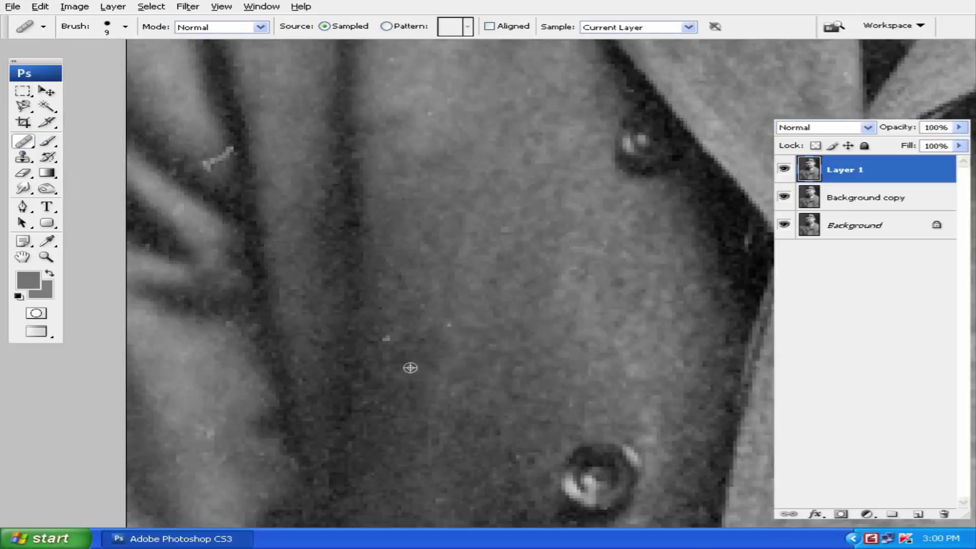
{"action": "left_click_drag", "start_coordinate": [437, 325], "coordinate": [460, 366]}
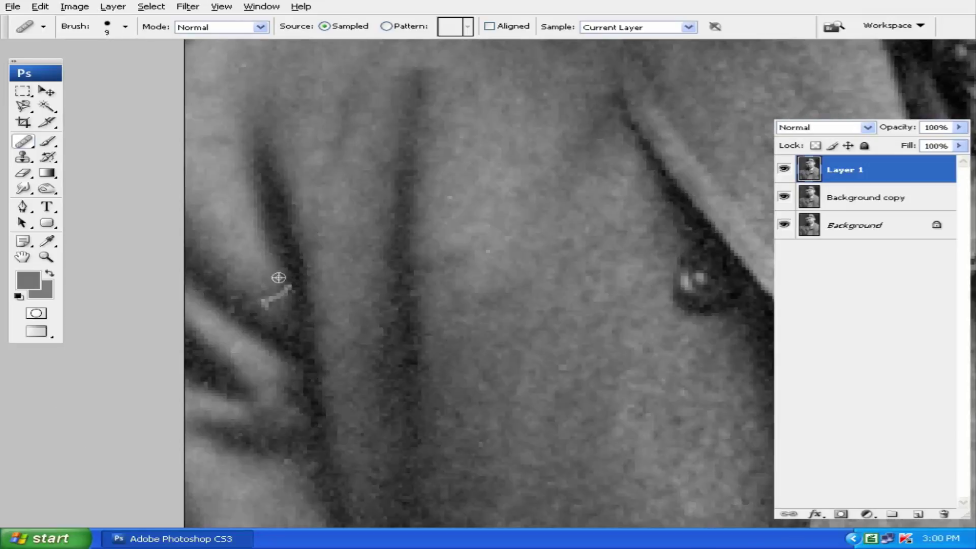
{"action": "left_click_drag", "start_coordinate": [267, 293], "coordinate": [274, 296]}
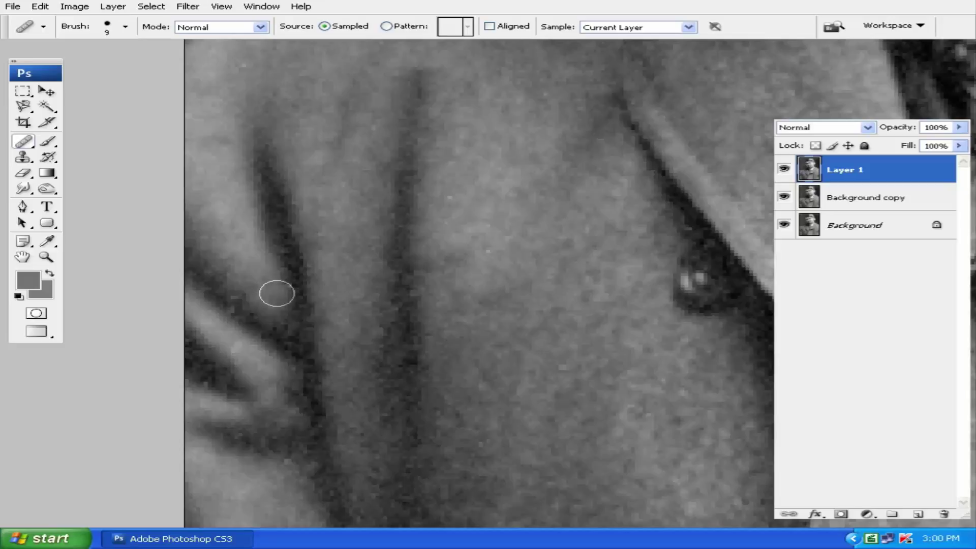
{"action": "left_click_drag", "start_coordinate": [412, 334], "coordinate": [457, 395]}
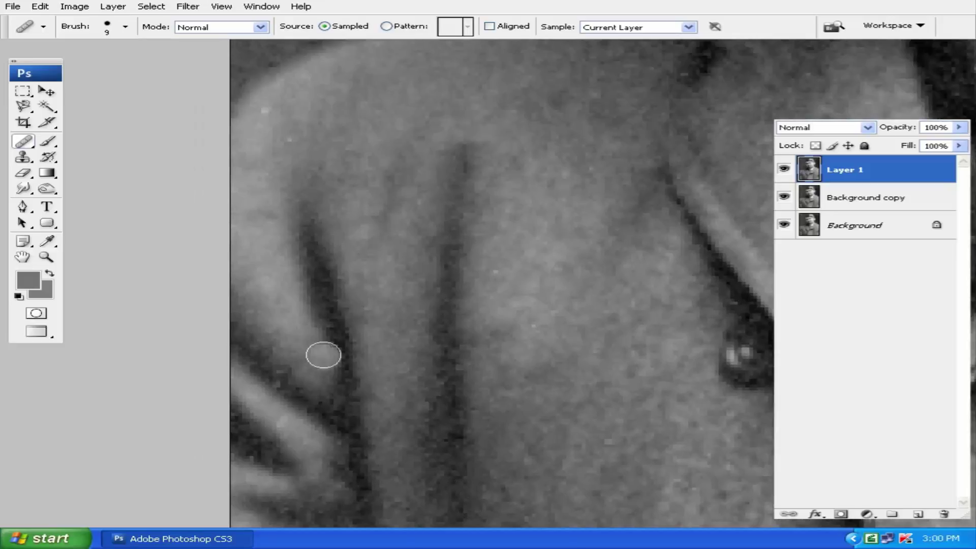
{"action": "left_click_drag", "start_coordinate": [427, 219], "coordinate": [460, 288]}
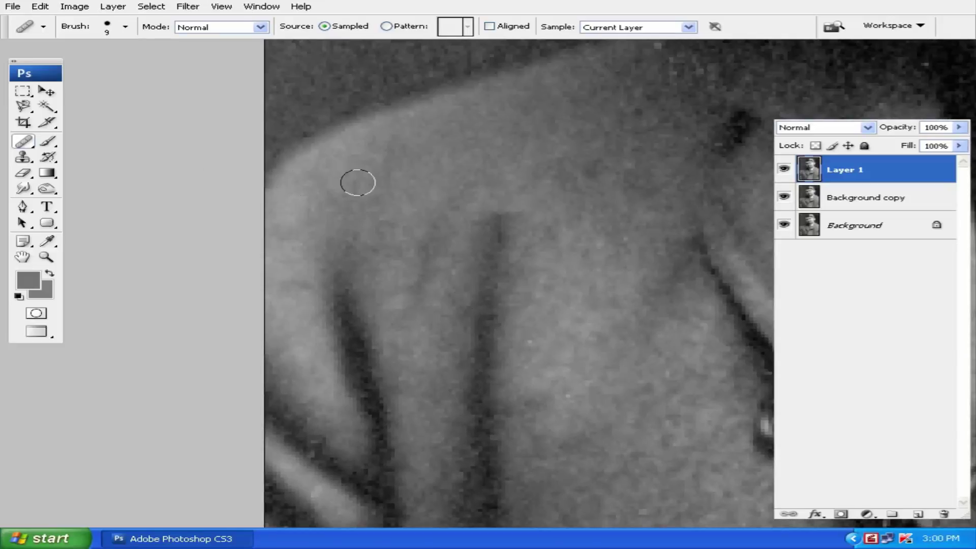
{"action": "left_click_drag", "start_coordinate": [360, 181], "coordinate": [392, 316]}
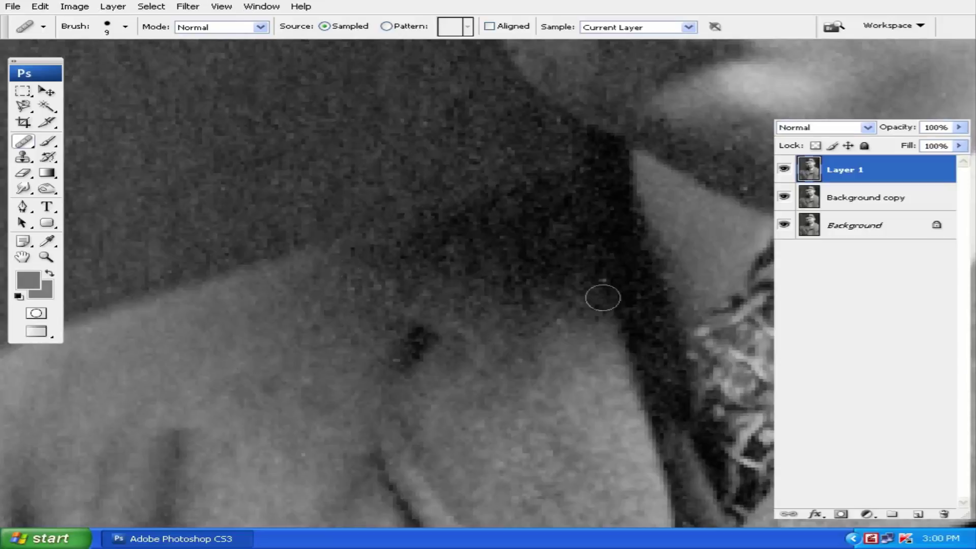
{"action": "mouse_move", "coordinate": [602, 294]}
{"action": "left_mouse_down"}
{"action": "mouse_move", "coordinate": [540, 218]}
{"action": "mouse_move", "coordinate": [584, 447]}
{"action": "mouse_move", "coordinate": [489, 269]}
{"action": "mouse_move", "coordinate": [637, 453]}
{"action": "left_mouse_up"}
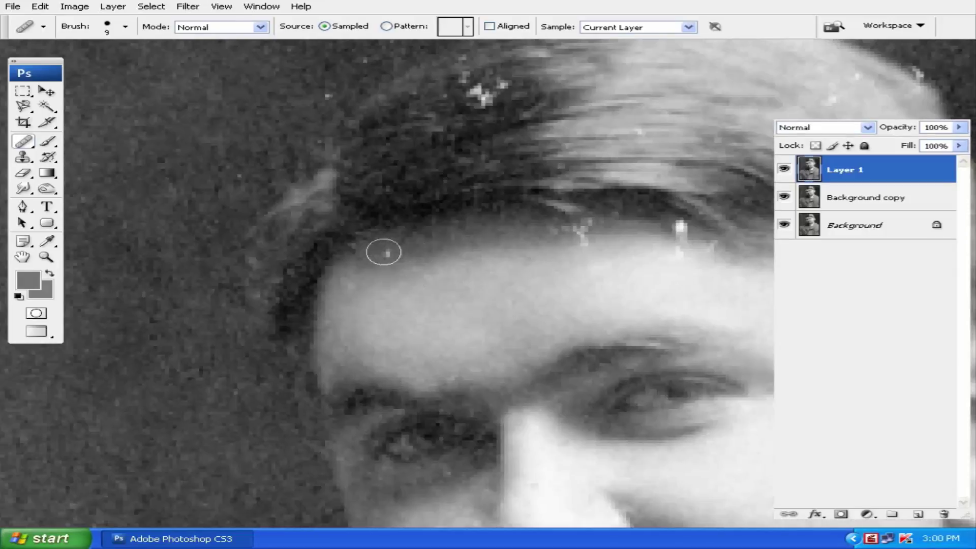
Heal the white specks on the forehead and near the hairline
{"action": "left_click", "coordinate": [384, 253]}
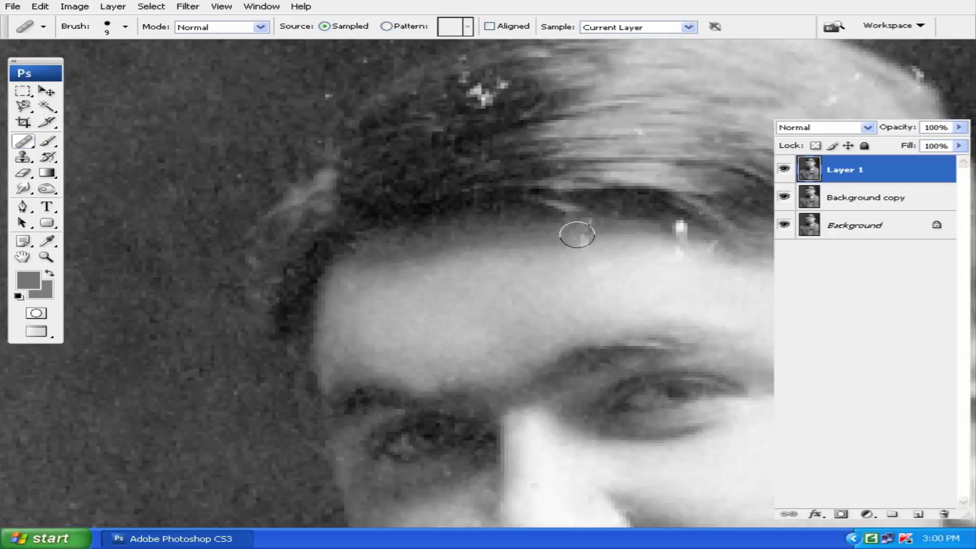
{"action": "left_click", "coordinate": [584, 233]}
{"action": "left_click", "coordinate": [675, 226]}
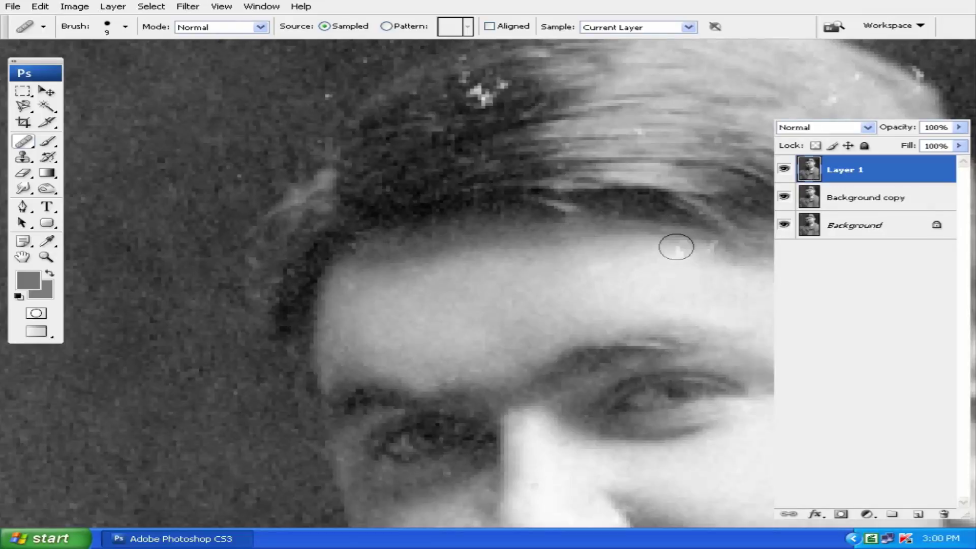
{"action": "scroll", "coordinate": [559, 265], "scroll_direction": "down", "scroll_amount": 2}
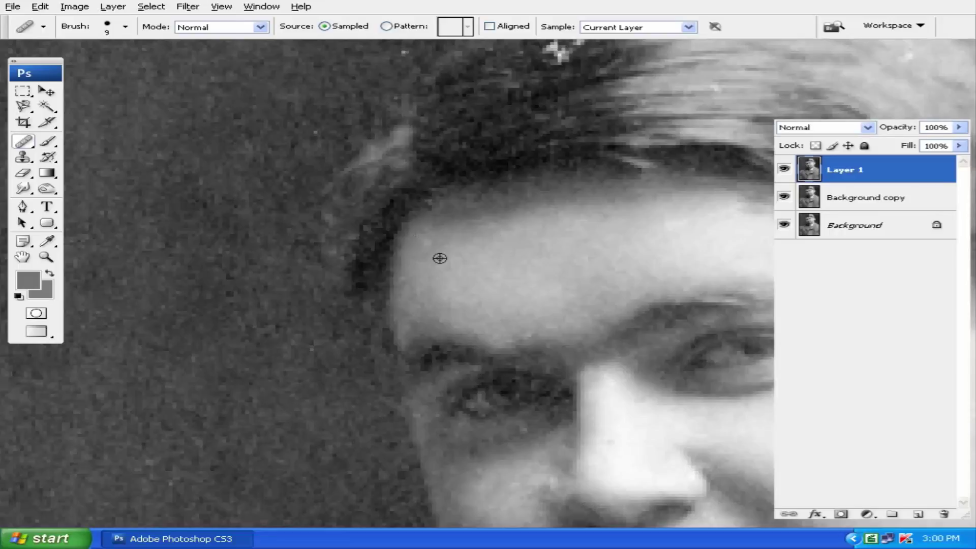
{"action": "scroll", "coordinate": [429, 218], "scroll_direction": "up", "scroll_amount": 3}
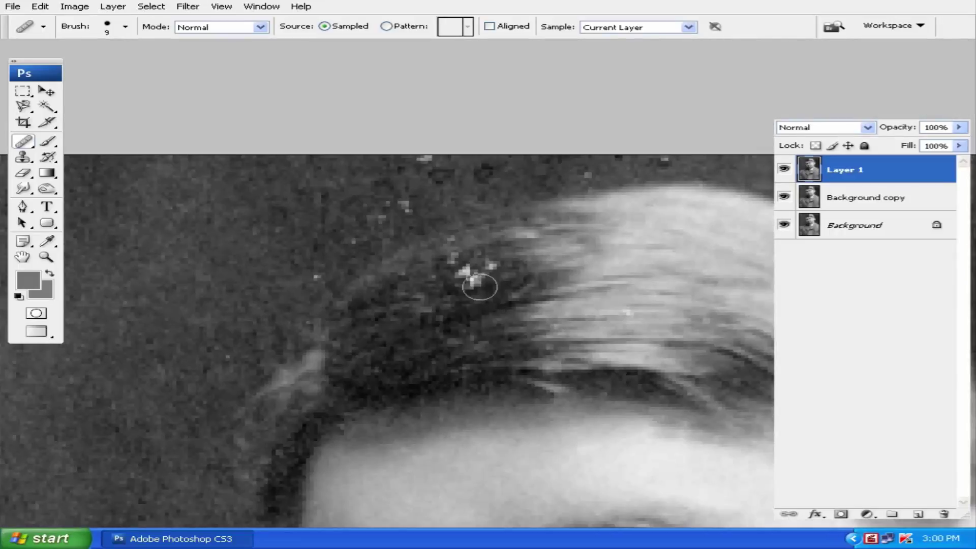
Sample clean hair and heal the light specks within the dark hair
{"action": "left_click", "coordinate": [476, 281]}
{"action": "left_click", "coordinate": [489, 265]}
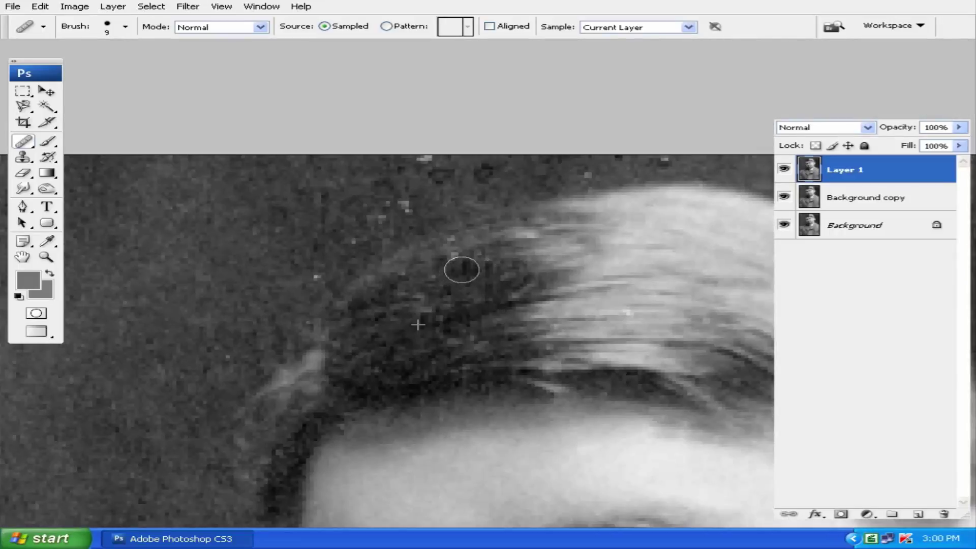
{"action": "left_click", "coordinate": [431, 278], "text": "alt"}
{"action": "left_click", "coordinate": [453, 253]}
{"action": "left_click", "coordinate": [450, 239]}
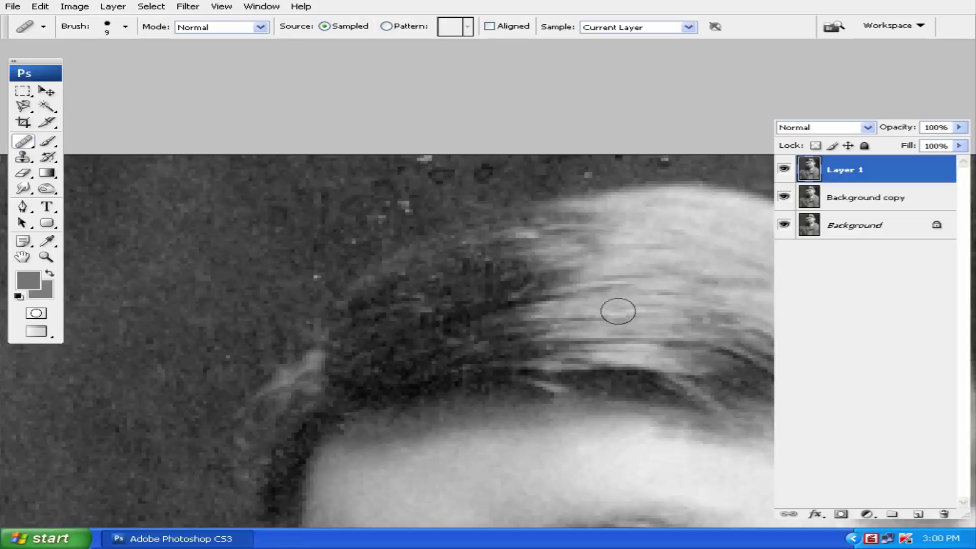
{"action": "left_click_drag", "start_coordinate": [564, 327], "coordinate": [495, 342]}
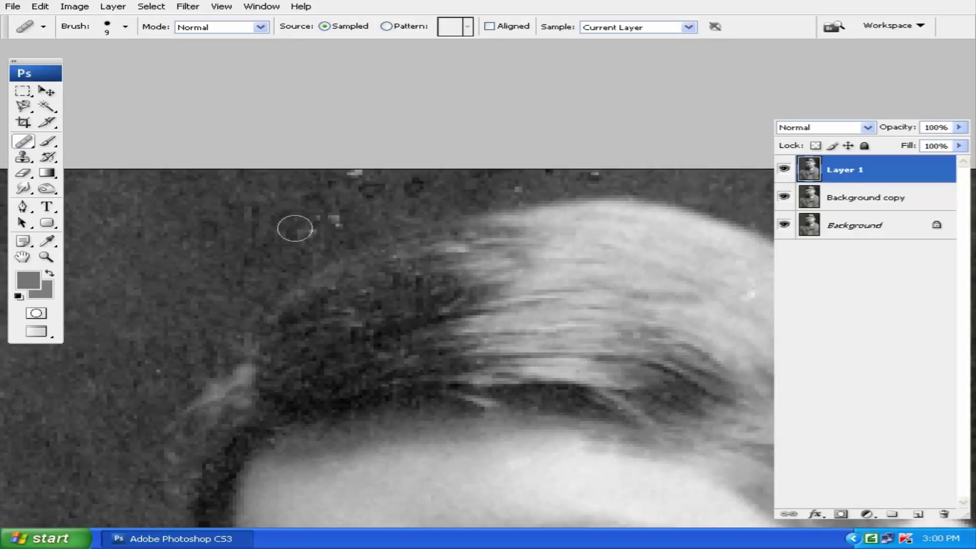
Heal the light specks in the dark background and along the hair edge
{"action": "left_click", "coordinate": [335, 222]}
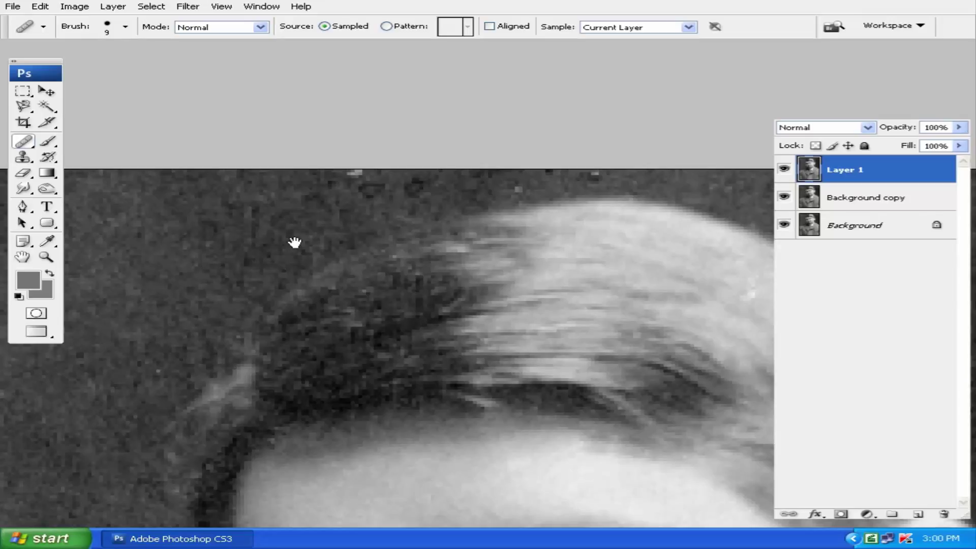
{"action": "left_click_drag", "start_coordinate": [295, 242], "coordinate": [339, 248]}
{"action": "left_click_drag", "start_coordinate": [539, 232], "coordinate": [430, 234]}
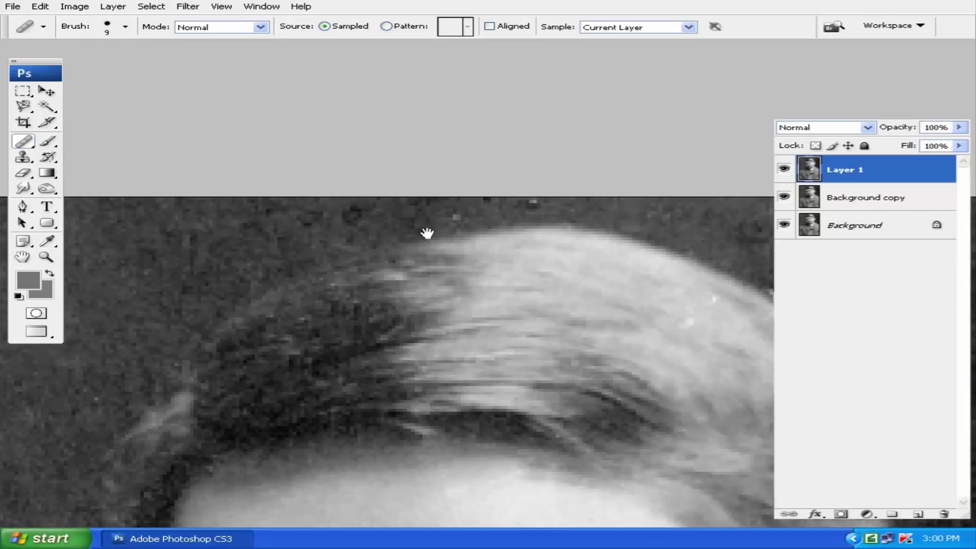
{"action": "left_click_drag", "start_coordinate": [551, 241], "coordinate": [381, 48]}
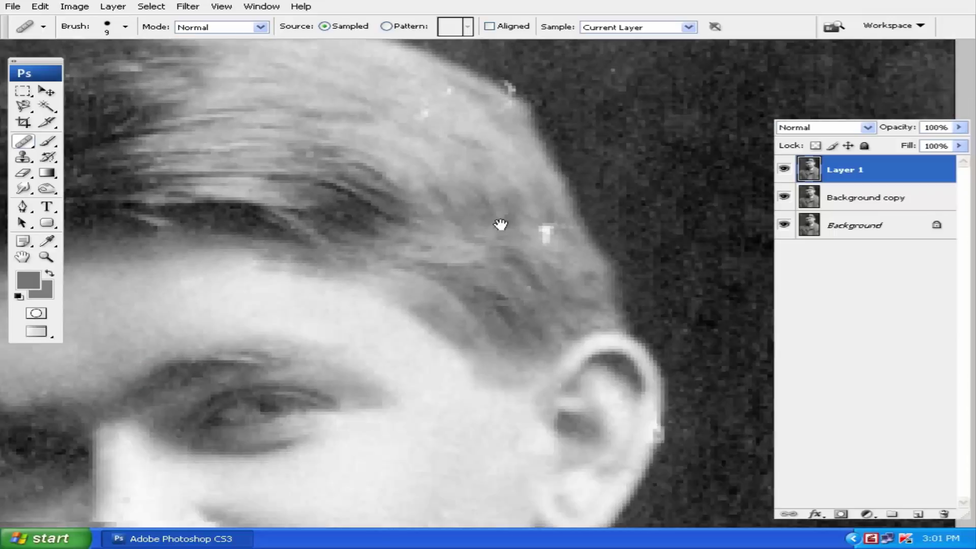
{"action": "left_click_drag", "start_coordinate": [509, 81], "coordinate": [527, 99]}
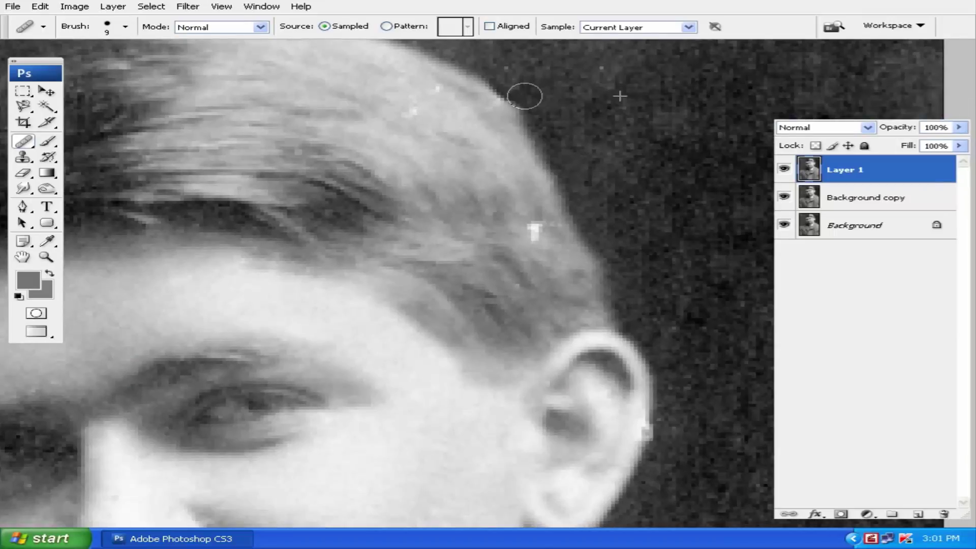
{"action": "scroll", "coordinate": [356, 193], "scroll_direction": "up", "scroll_amount": 5}
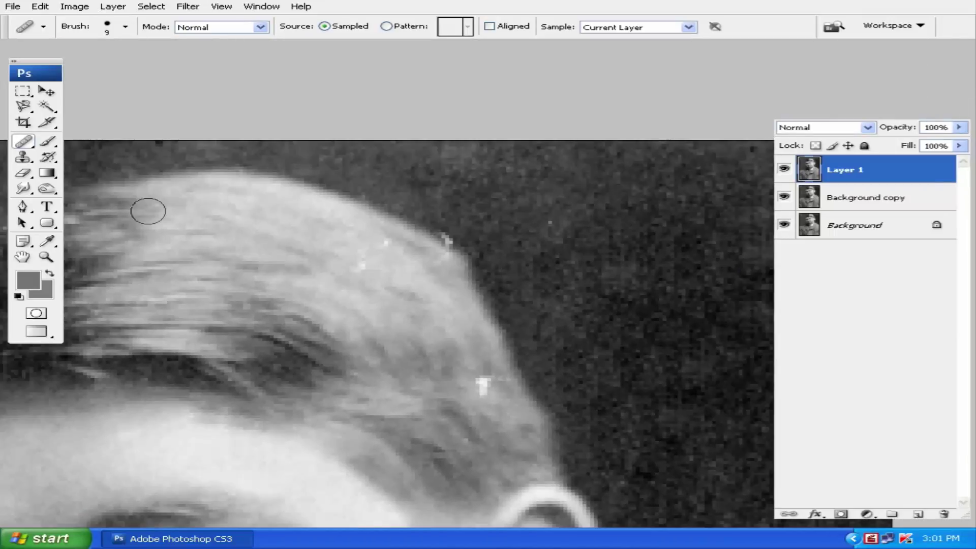
Clone dark background over the white specks at the hair edge
{"action": "left_click", "coordinate": [25, 158]}
{"action": "left_click_drag", "start_coordinate": [480, 252], "coordinate": [452, 225]}
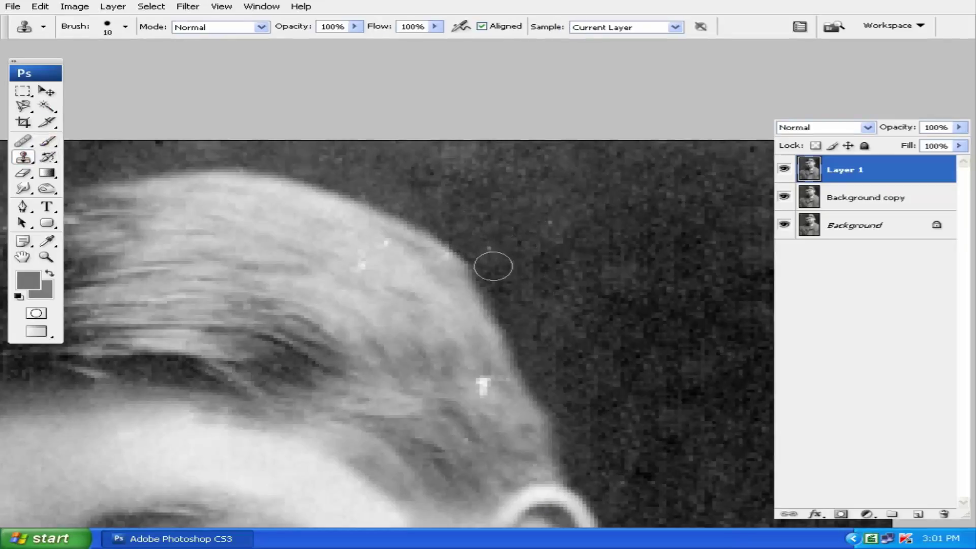
{"action": "scroll", "coordinate": [562, 291], "scroll_direction": "down", "scroll_amount": 1}
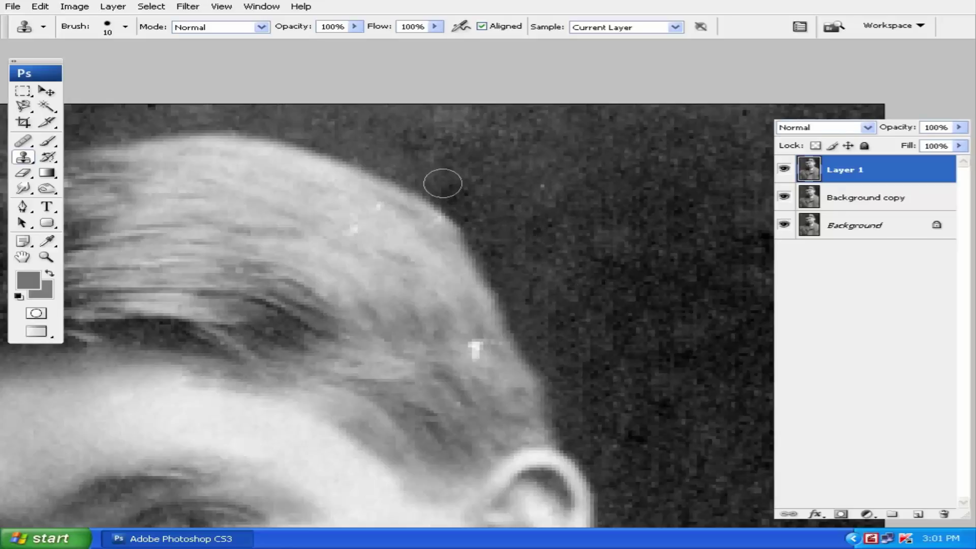
{"action": "scroll", "coordinate": [637, 261], "scroll_direction": "down", "scroll_amount": 2}
{"action": "scroll", "coordinate": [481, 286], "scroll_direction": "down", "scroll_amount": 1}
{"action": "left_click", "coordinate": [445, 256]}
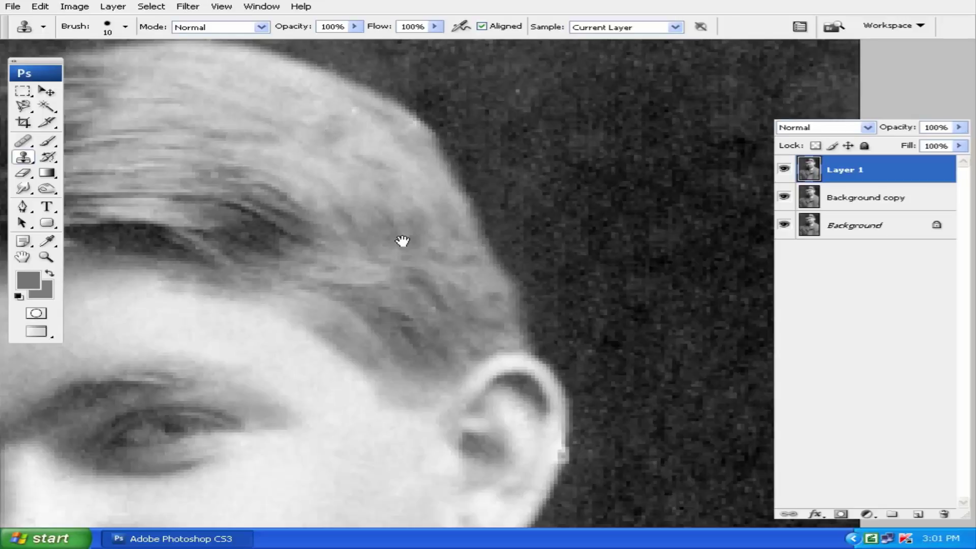
Clone away the white scratch on the collar
{"action": "scroll", "coordinate": [573, 261], "scroll_direction": "down", "scroll_amount": 2}
{"action": "scroll", "coordinate": [573, 279], "scroll_direction": "down", "scroll_amount": 3}
{"action": "scroll", "coordinate": [522, 206], "scroll_direction": "down", "scroll_amount": 5}
{"action": "scroll", "coordinate": [523, 205], "scroll_direction": "down", "scroll_amount": 3}
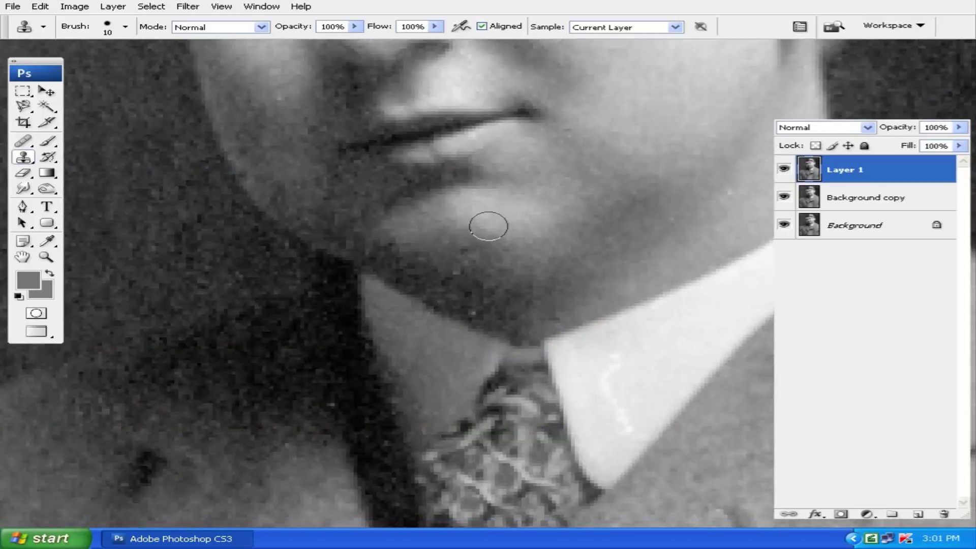
{"action": "mouse_move", "coordinate": [628, 356]}
{"action": "left_mouse_down"}
{"action": "mouse_move", "coordinate": [612, 375]}
{"action": "mouse_move", "coordinate": [627, 423]}
{"action": "mouse_move", "coordinate": [645, 290]}
{"action": "left_mouse_up"}
Zoom out to view the whole cleaned portrait
{"action": "scroll", "coordinate": [628, 290], "scroll_direction": "down", "scroll_amount": 1}
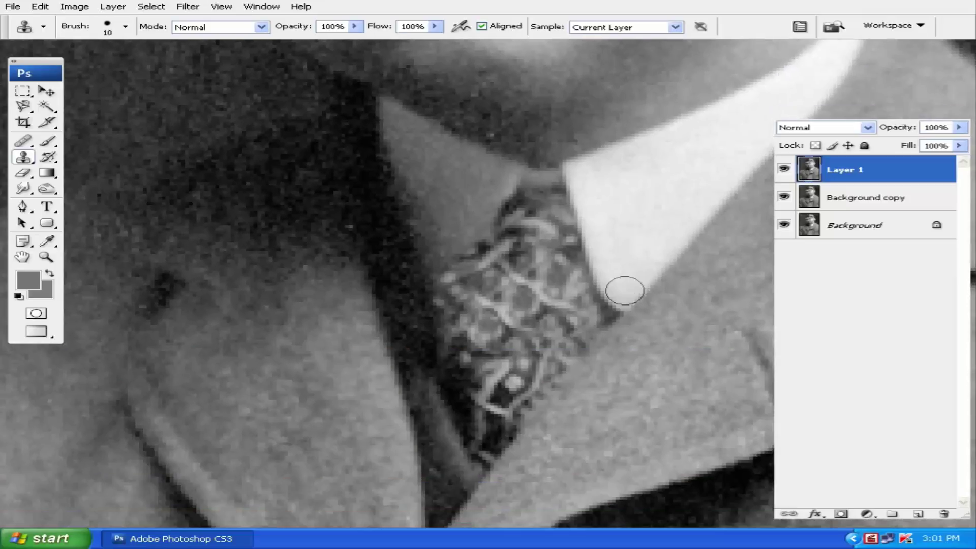
{"action": "key", "text": "ctrl+minus"}
{"action": "key", "text": "ctrl+minus"}
{"action": "key", "text": "ctrl+minus"}
{"action": "key", "text": "ctrl+minus"}
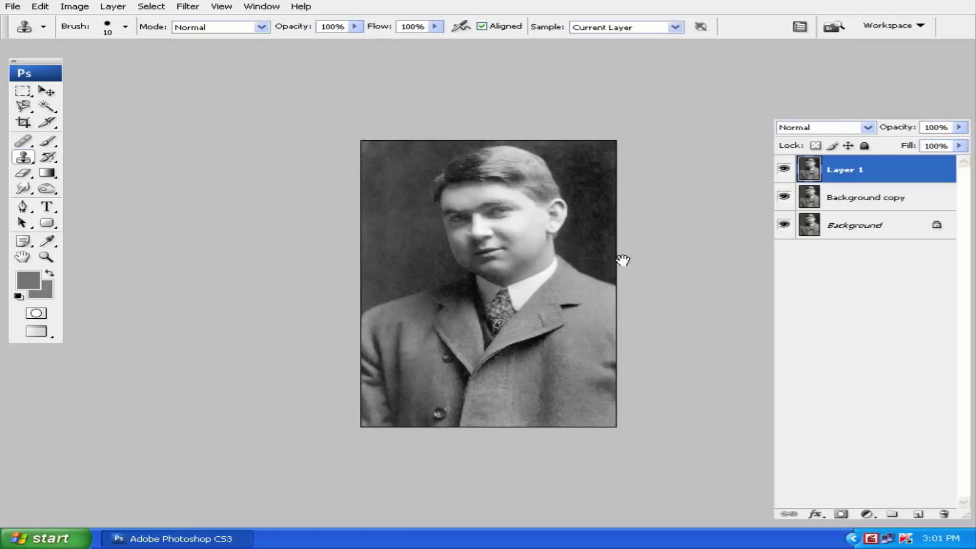
{"action": "left_click_drag", "start_coordinate": [623, 260], "coordinate": [567, 252]}
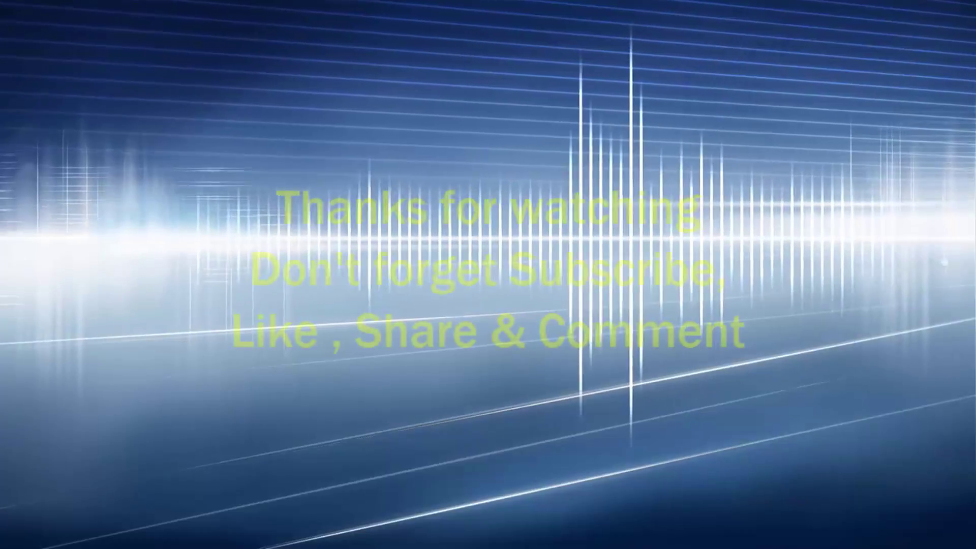